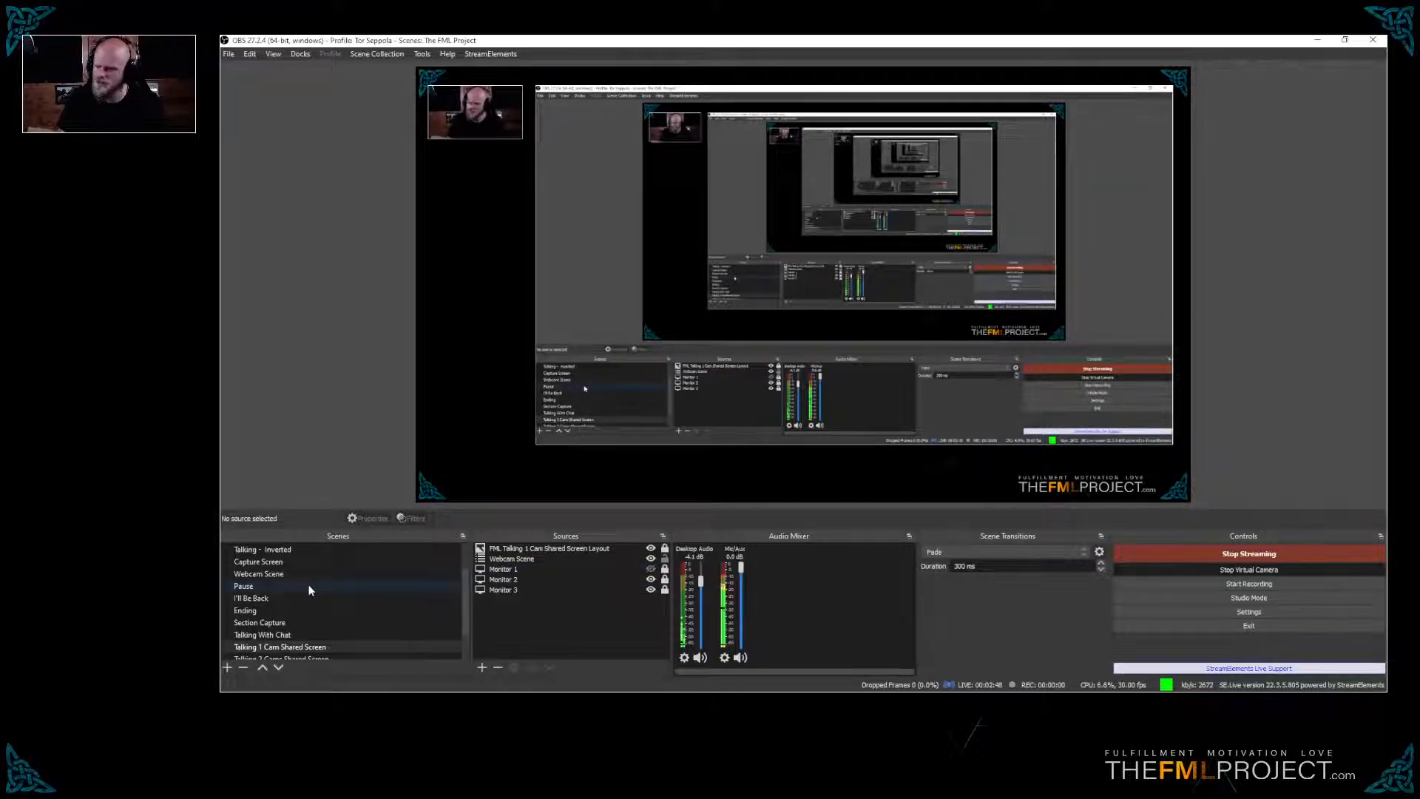
Add a new browser source named YT Chat to the Talking 1 Cam Shared Screen scene
click(481, 666)
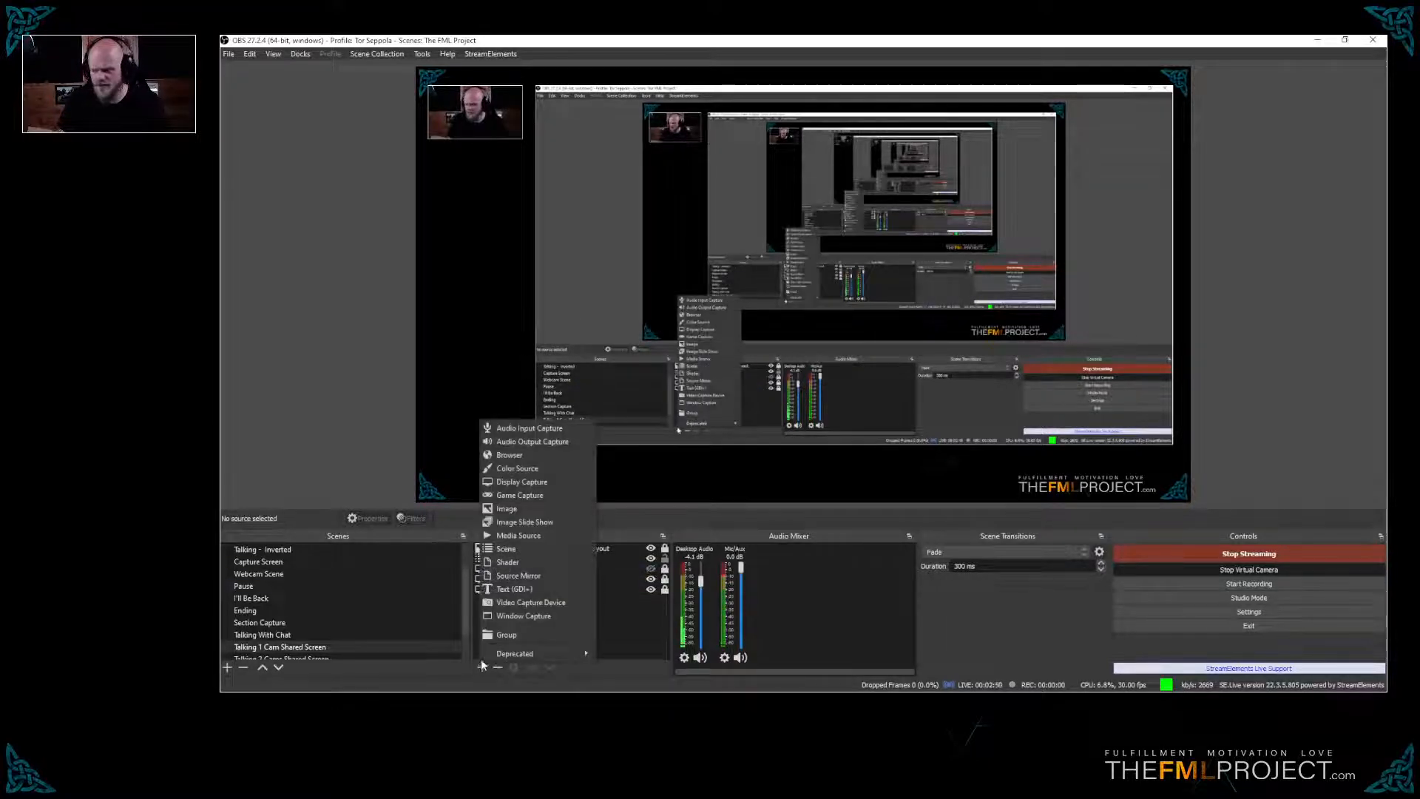
click(542, 456)
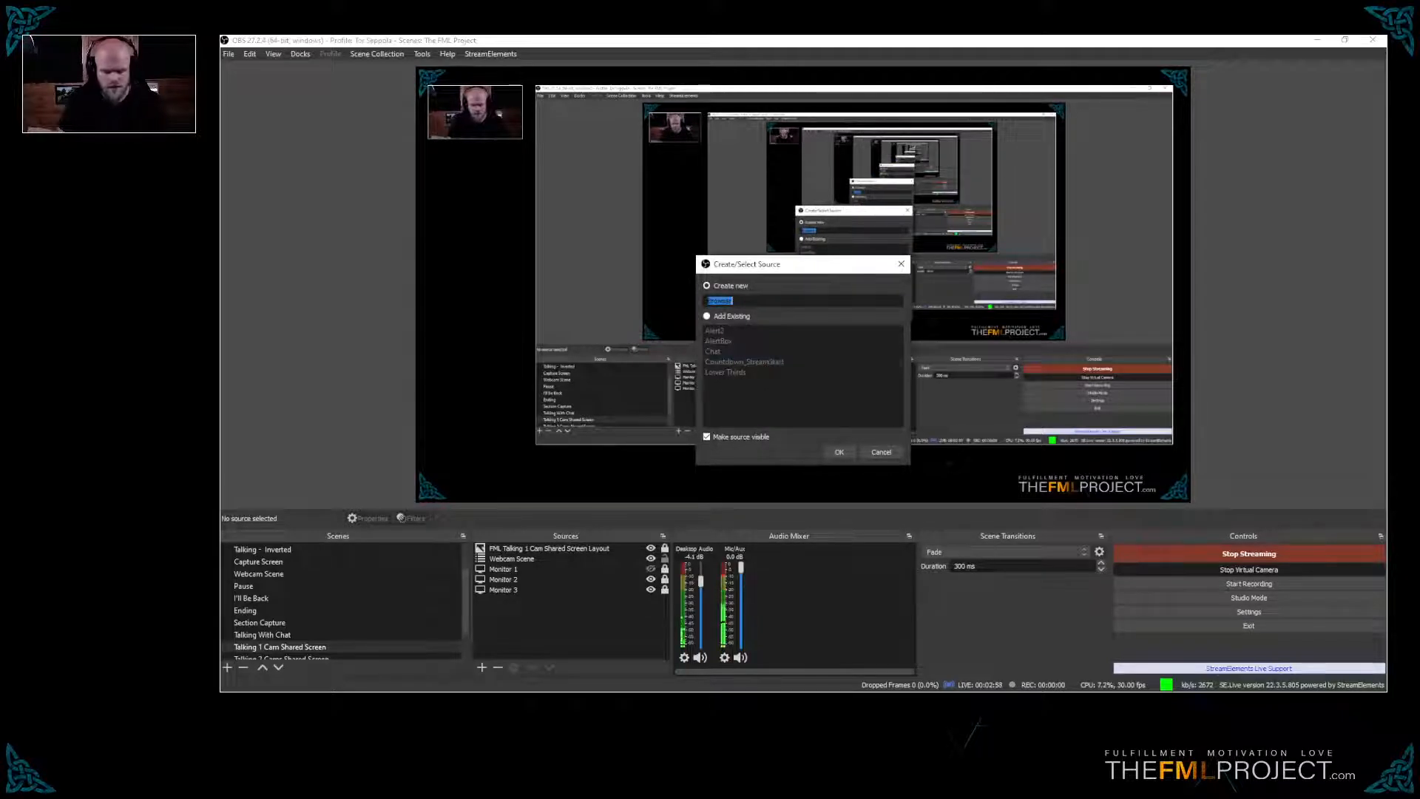
text(YT Chat)
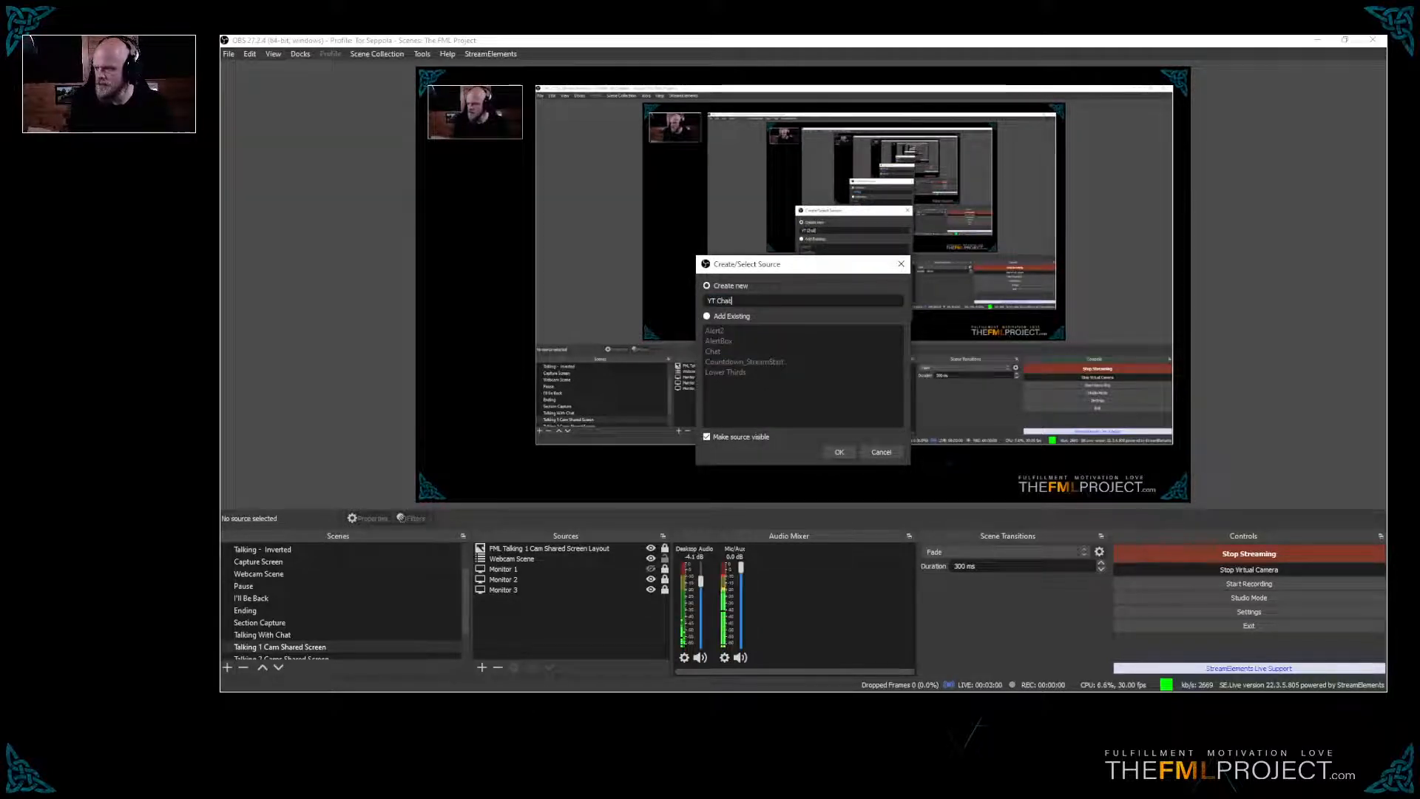
click(843, 453)
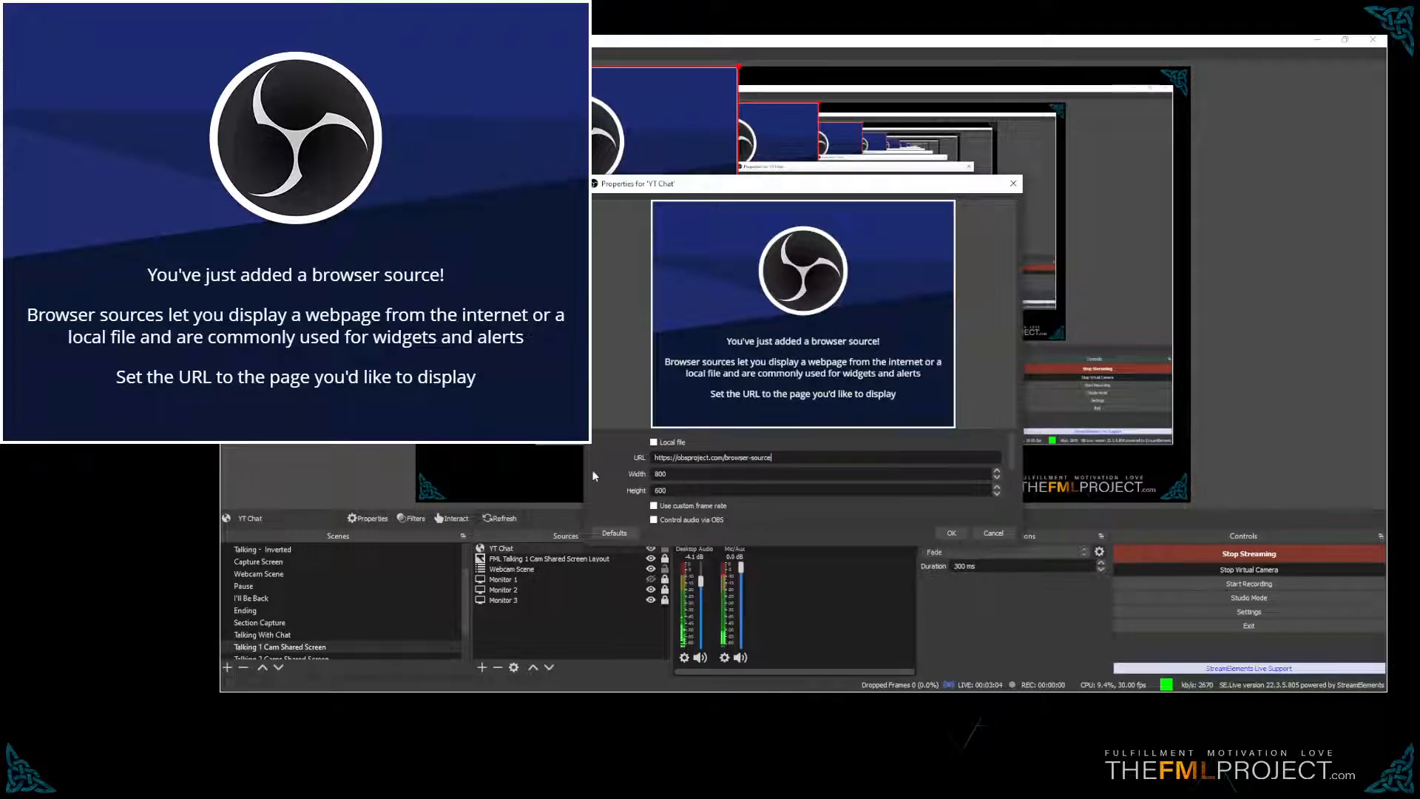
Set the YT Chat source's URL to the YouTube Studio live chat pop-out address and accept its properties
text(https://studio.youtube.com/live_chat?is_popout=1&v=Lq262iB8i-w)
key(ctrl+a)
text(https://studio.youtube.com/live_chat?is_popout=1&v=Lq262B8i-w)
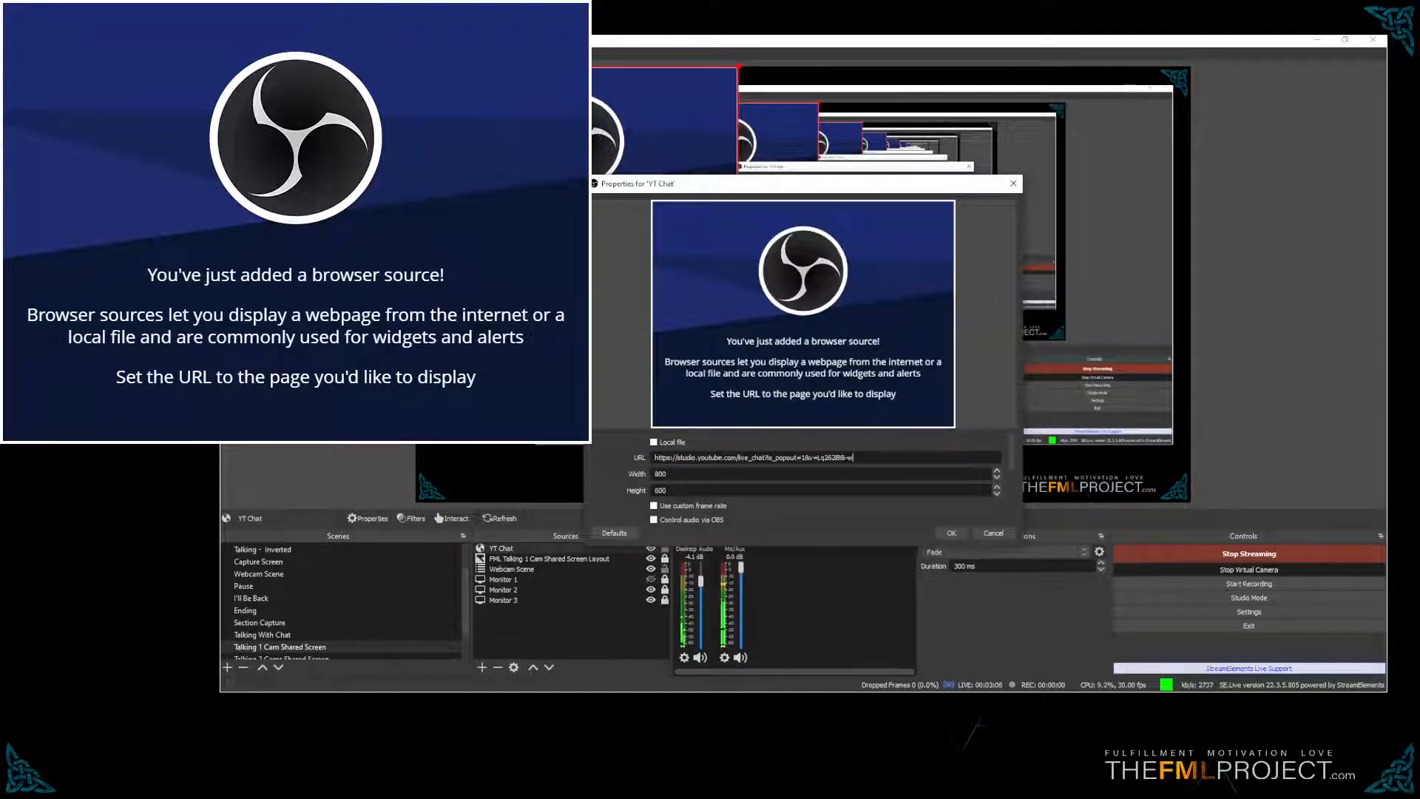
click(951, 533)
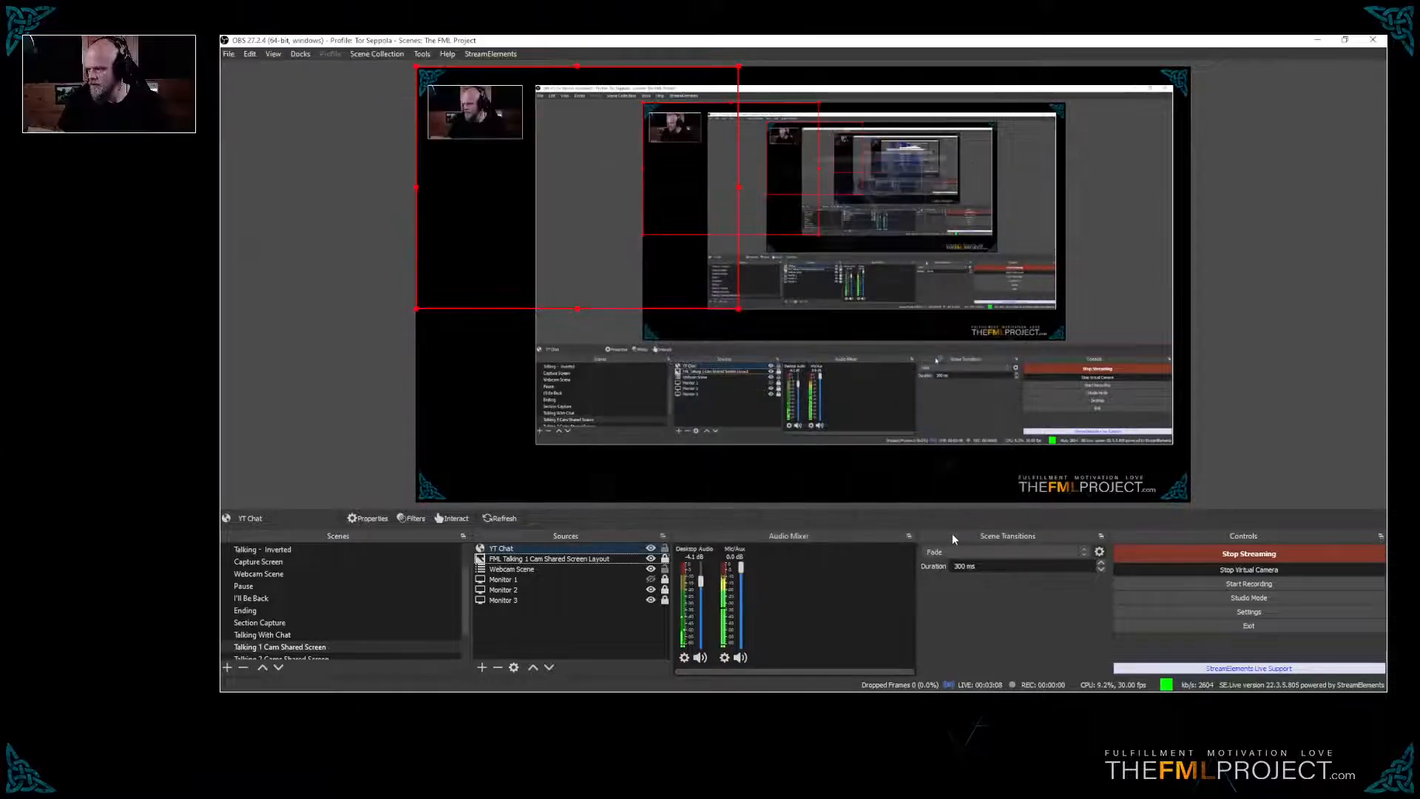
Move the YT Chat source toward the middle of the canvas and hide it before opening the Talking With Chat scene
drag(576, 239, 885, 313)
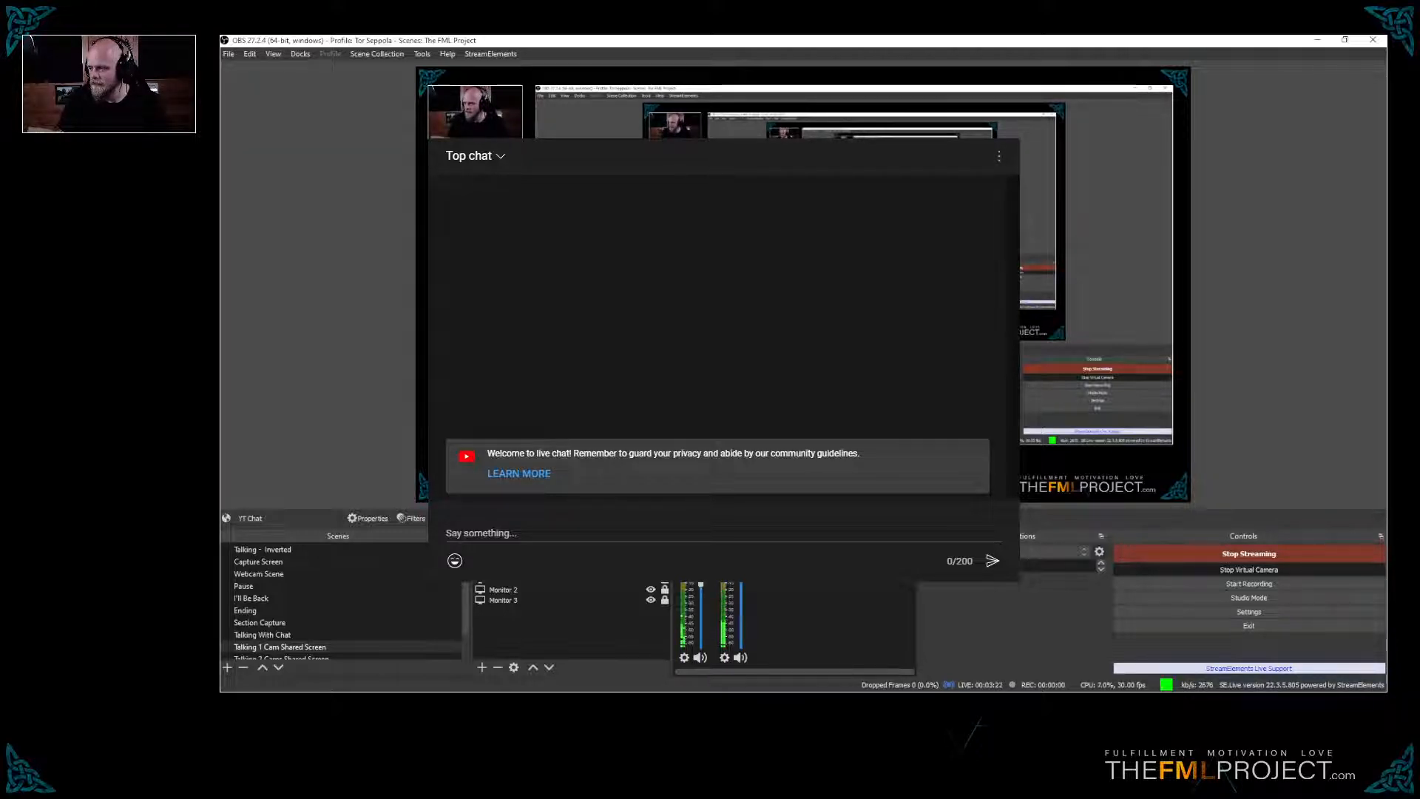
click(651, 548)
click(516, 549)
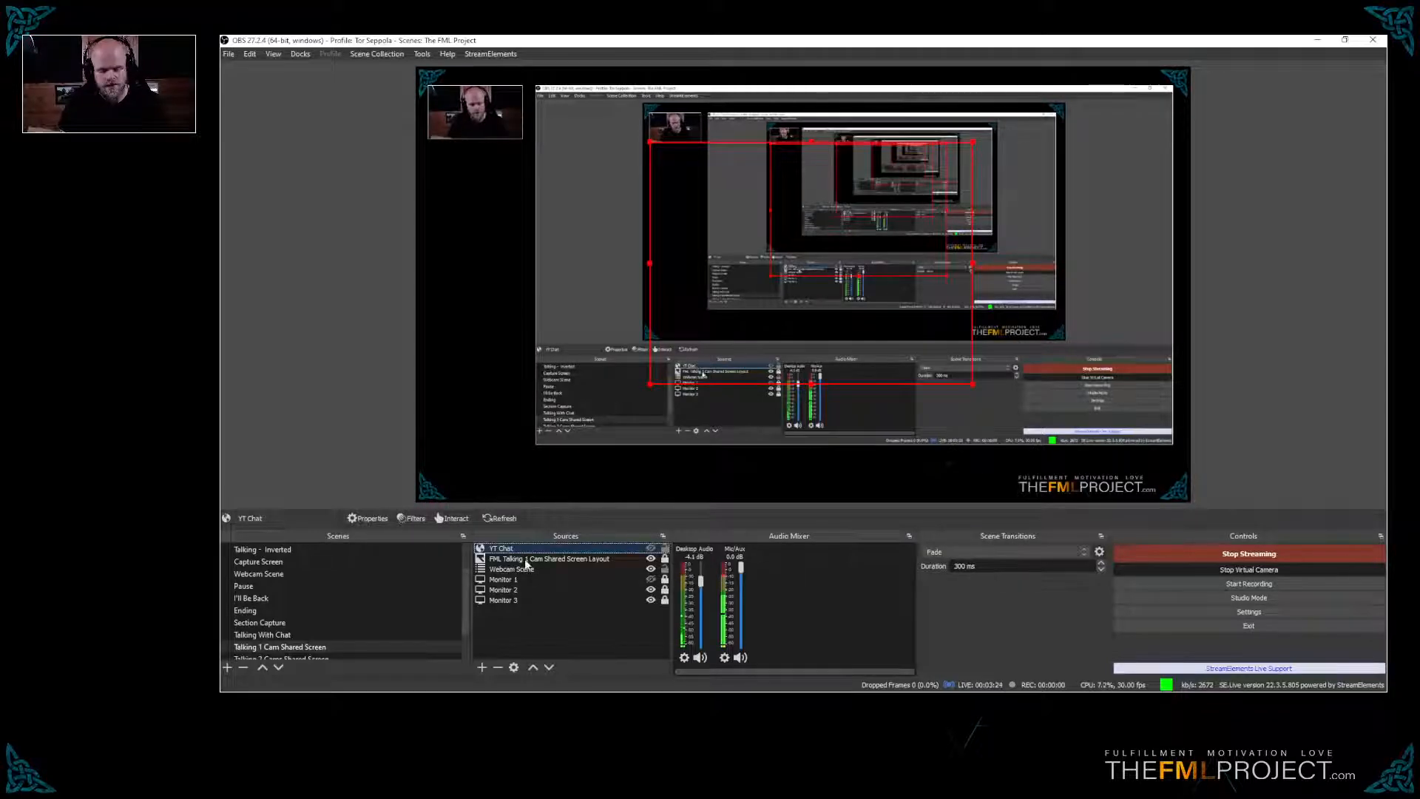
click(310, 634)
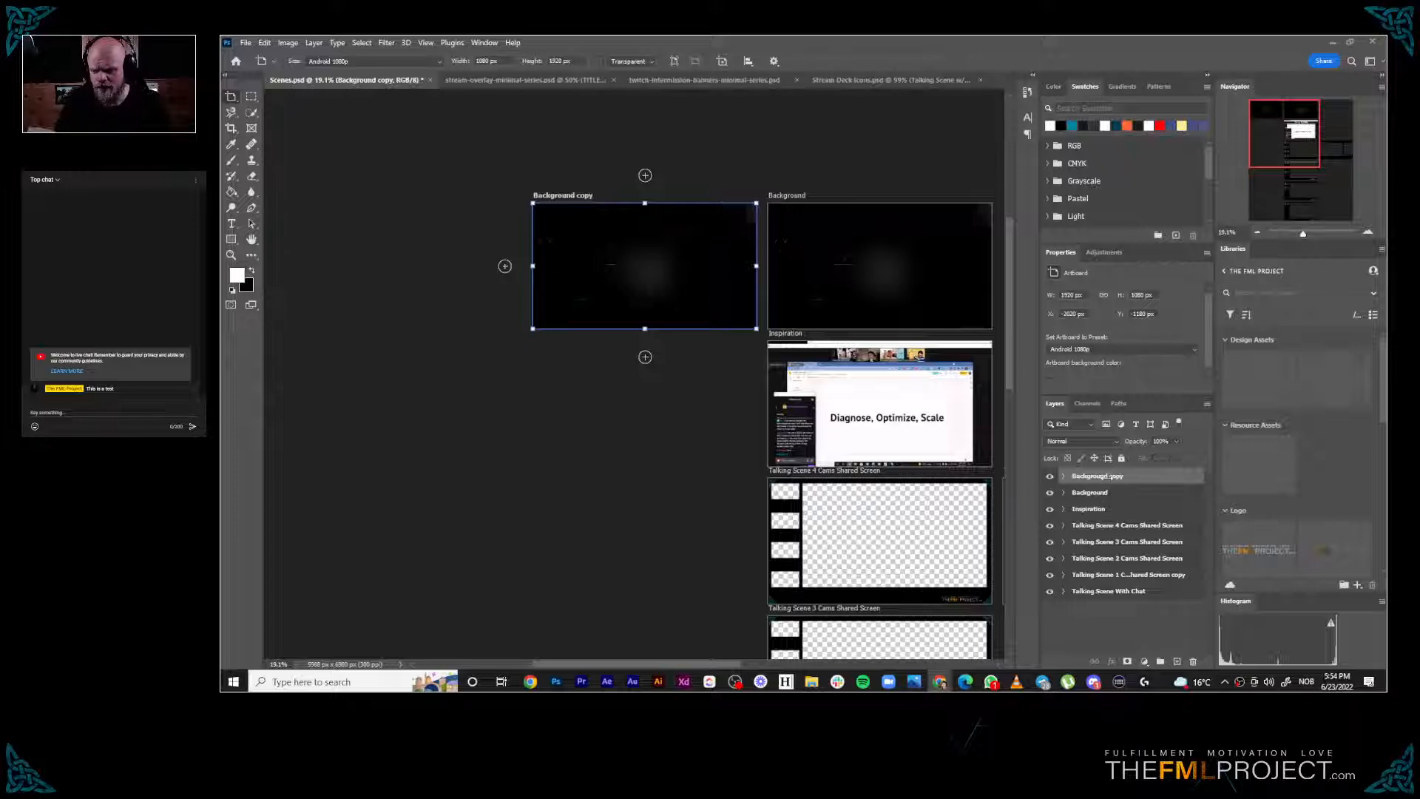
In Photoshop, rename the Background copy artboard as Starting Stream and expand its layers
click(1101, 479)
double_click(1102, 477)
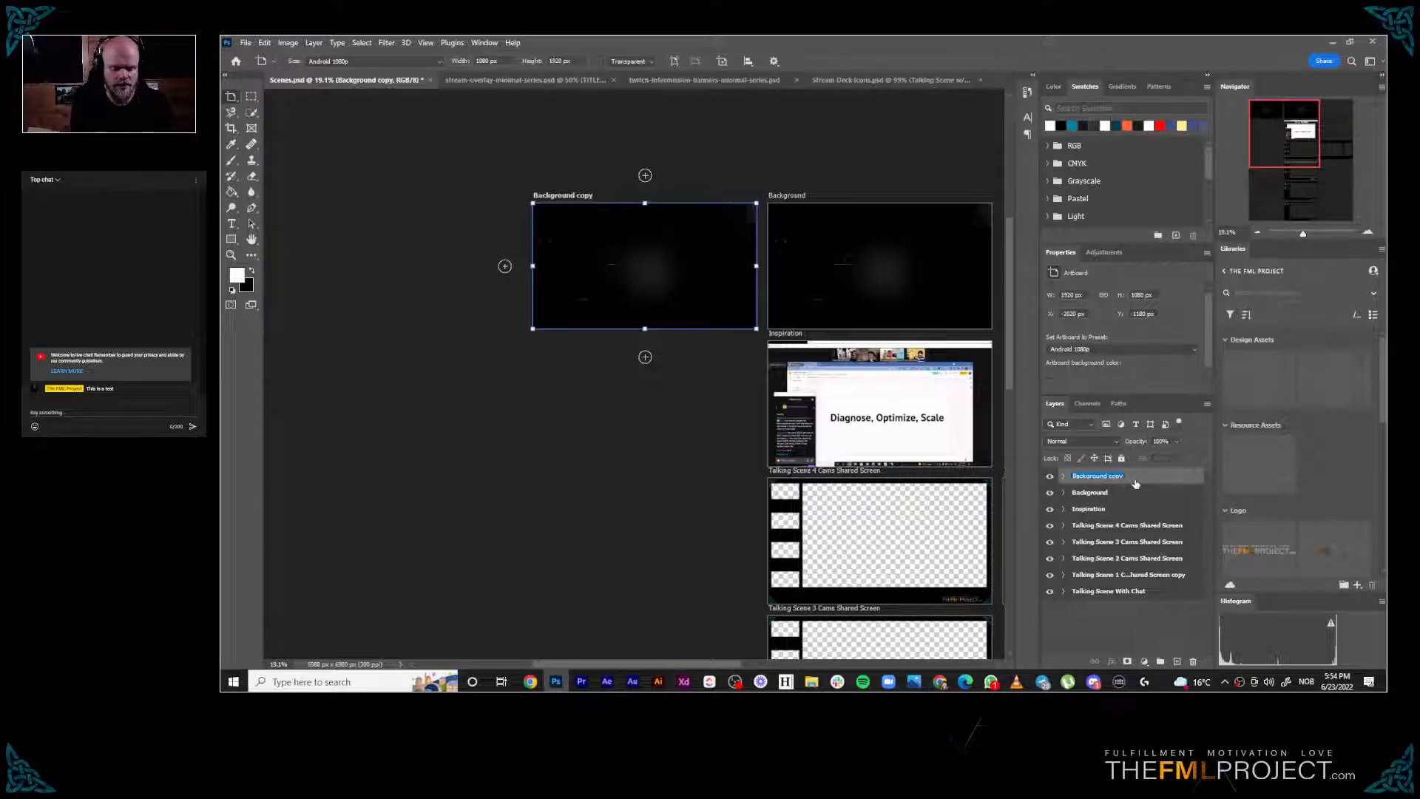
text(Starting)
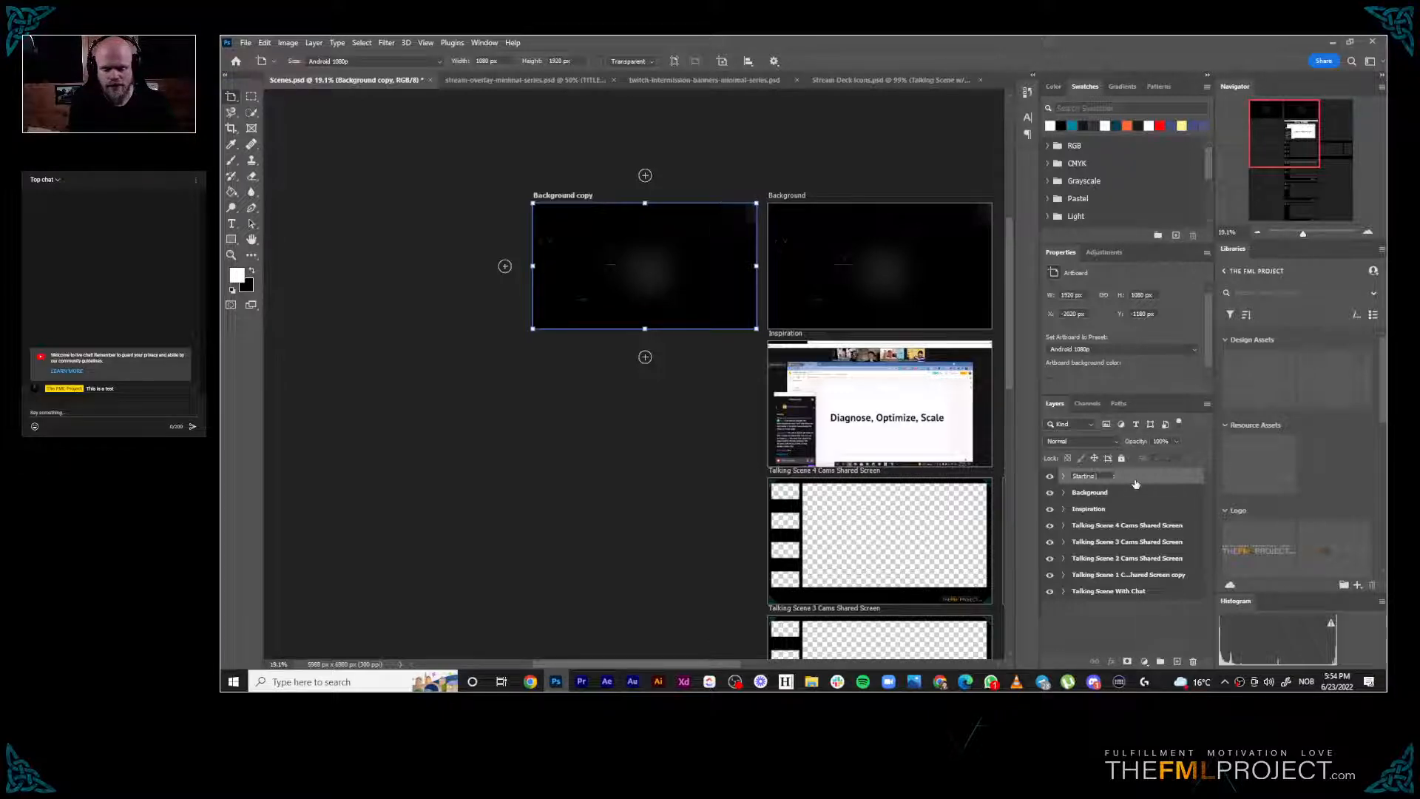
text( Stream)
key(Return)
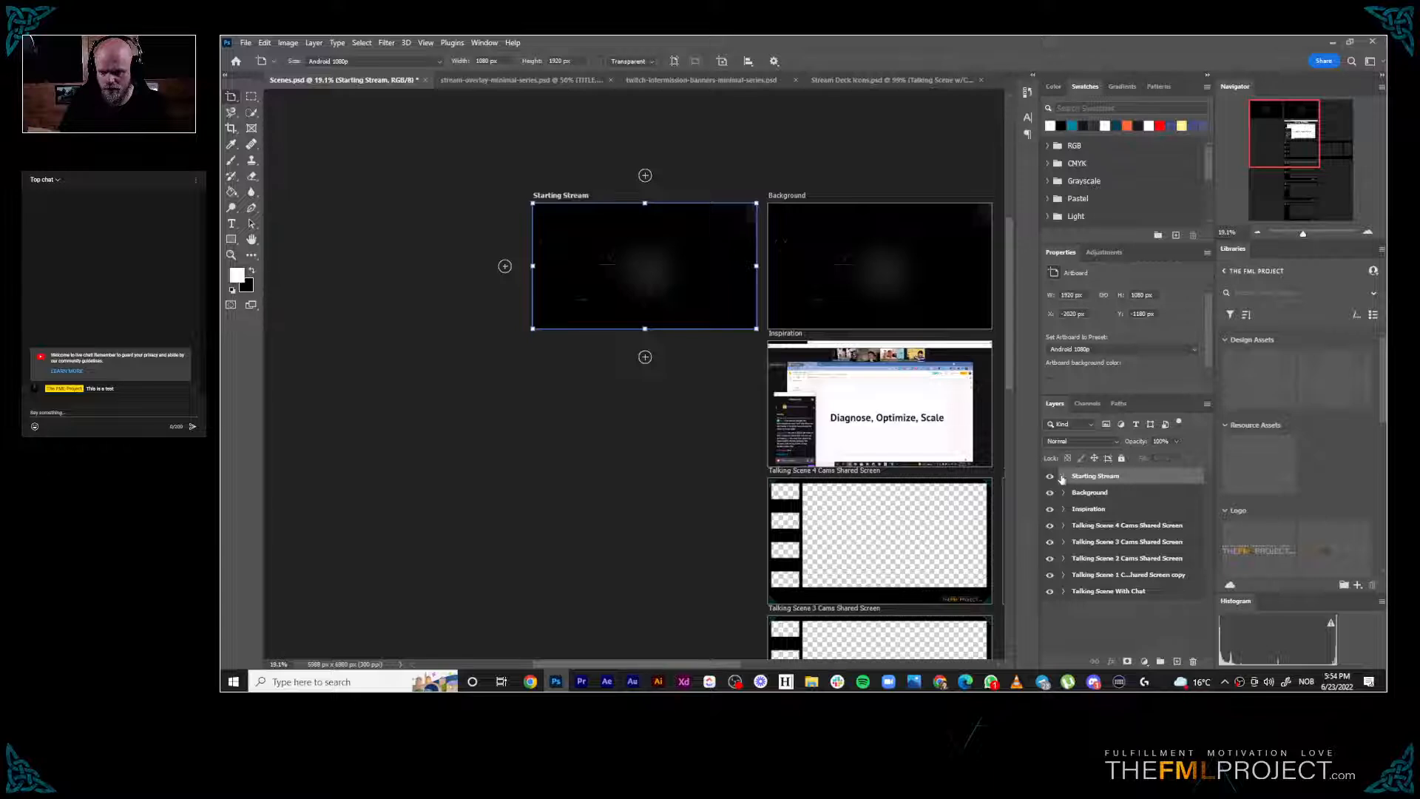
click(1063, 477)
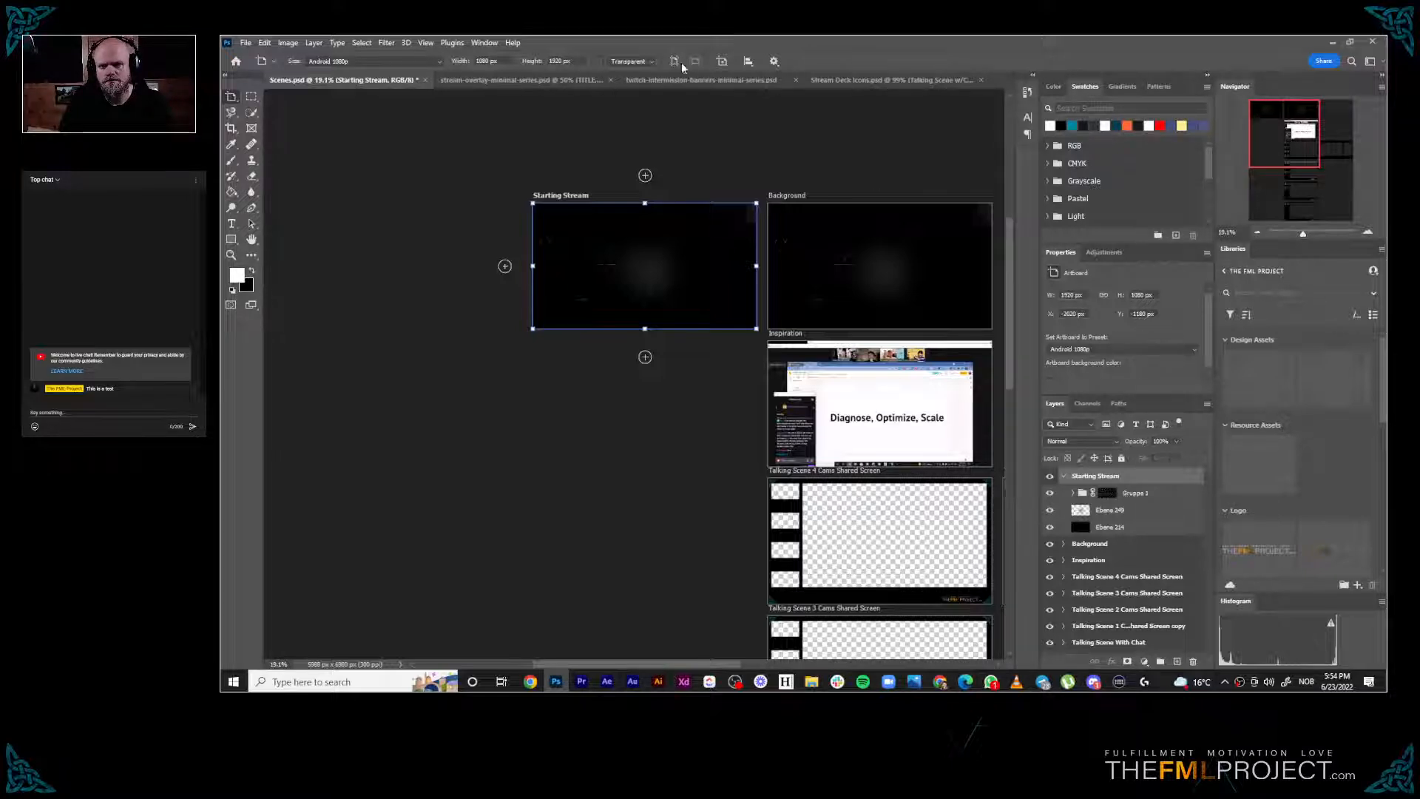
In twitch-intermission-banners-minimal-series.psd, hide the two vertical line layers below the be right back text in the PAUSE group
click(667, 81)
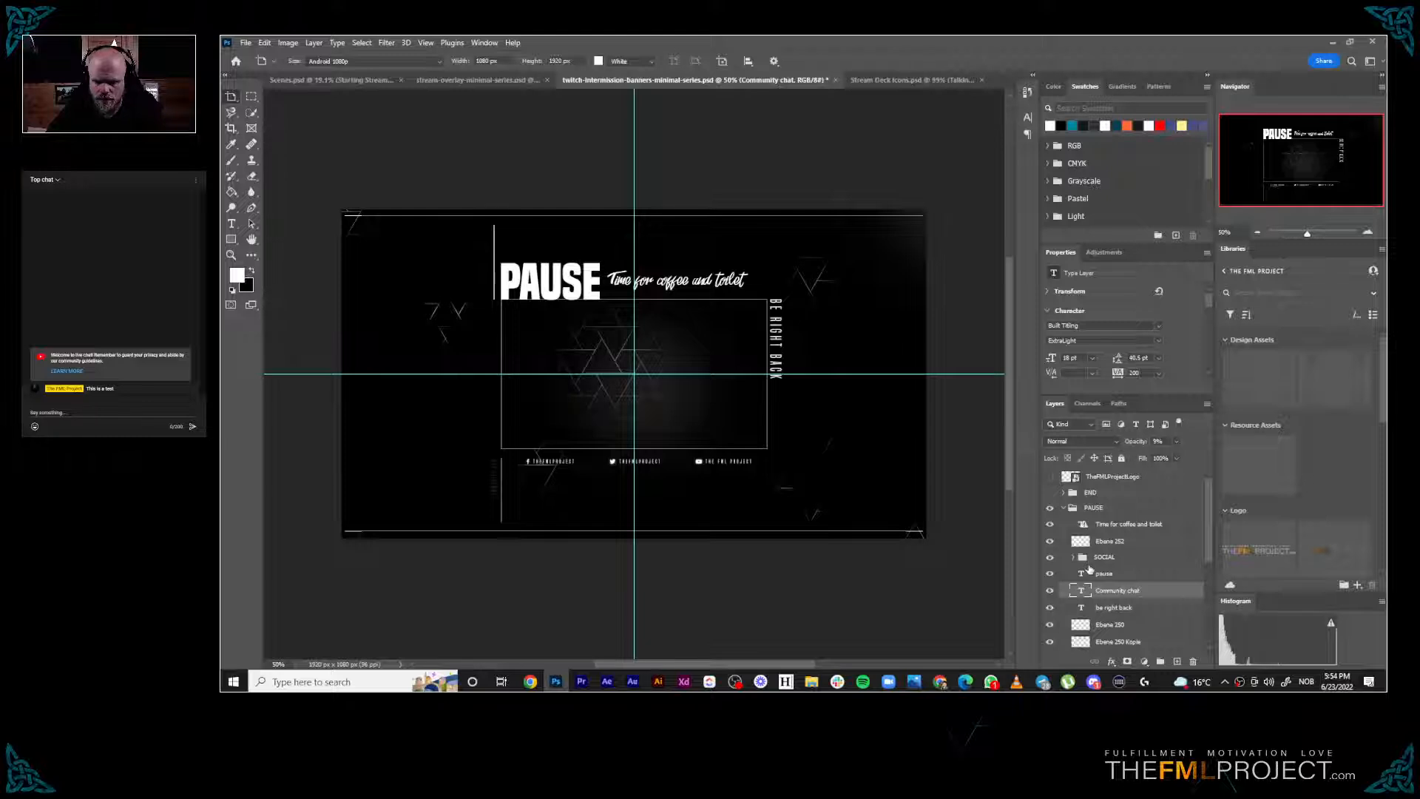
click(1049, 574)
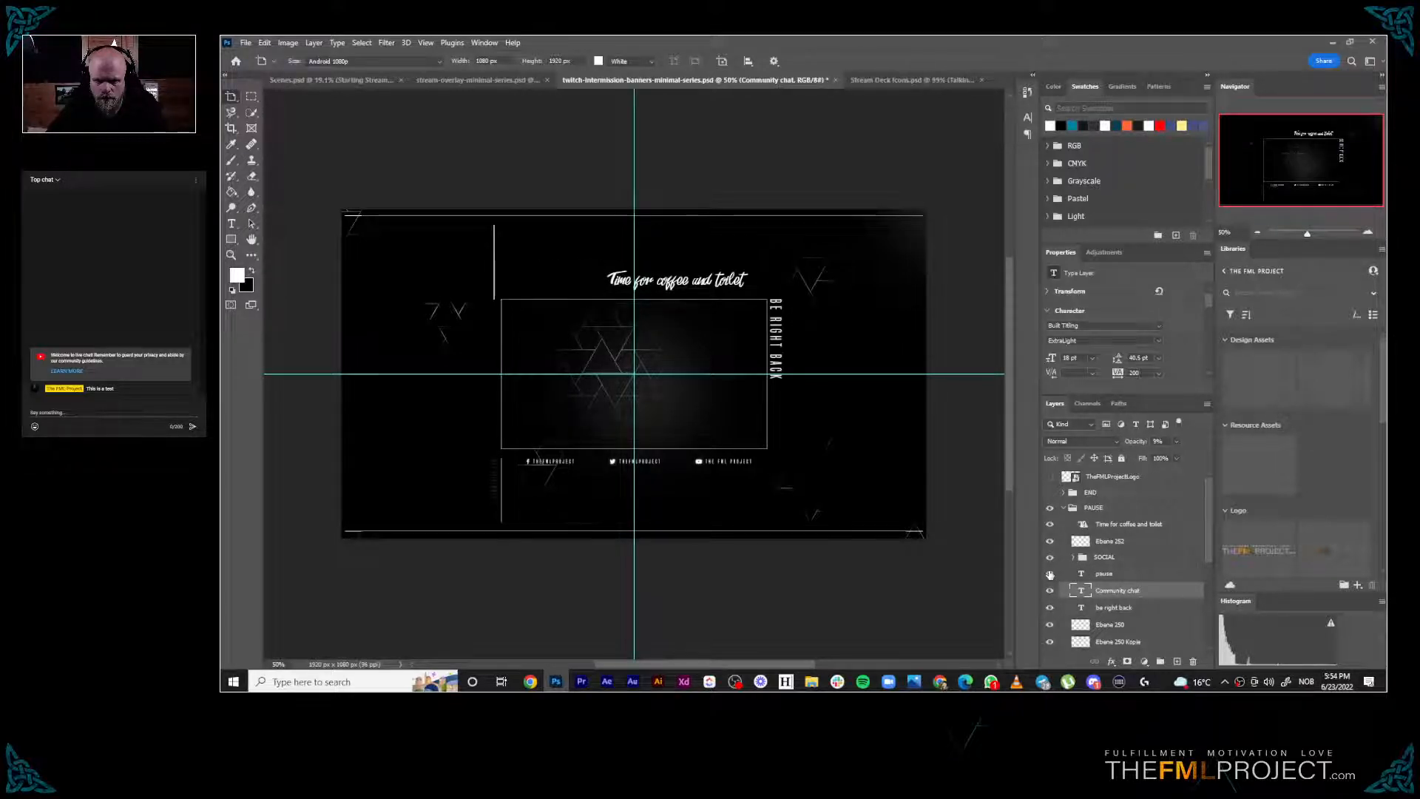
click(1049, 573)
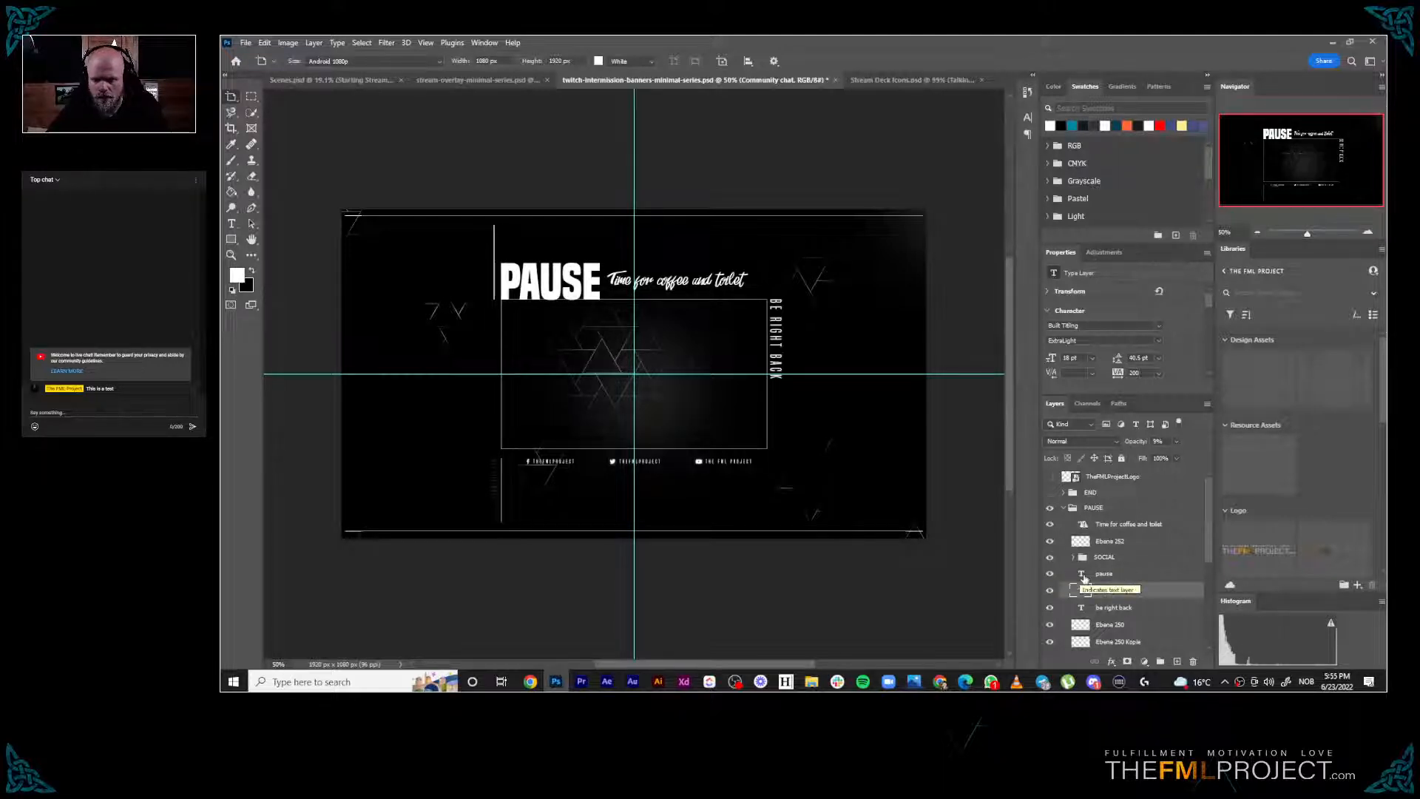
scroll(1113, 576, down, 3)
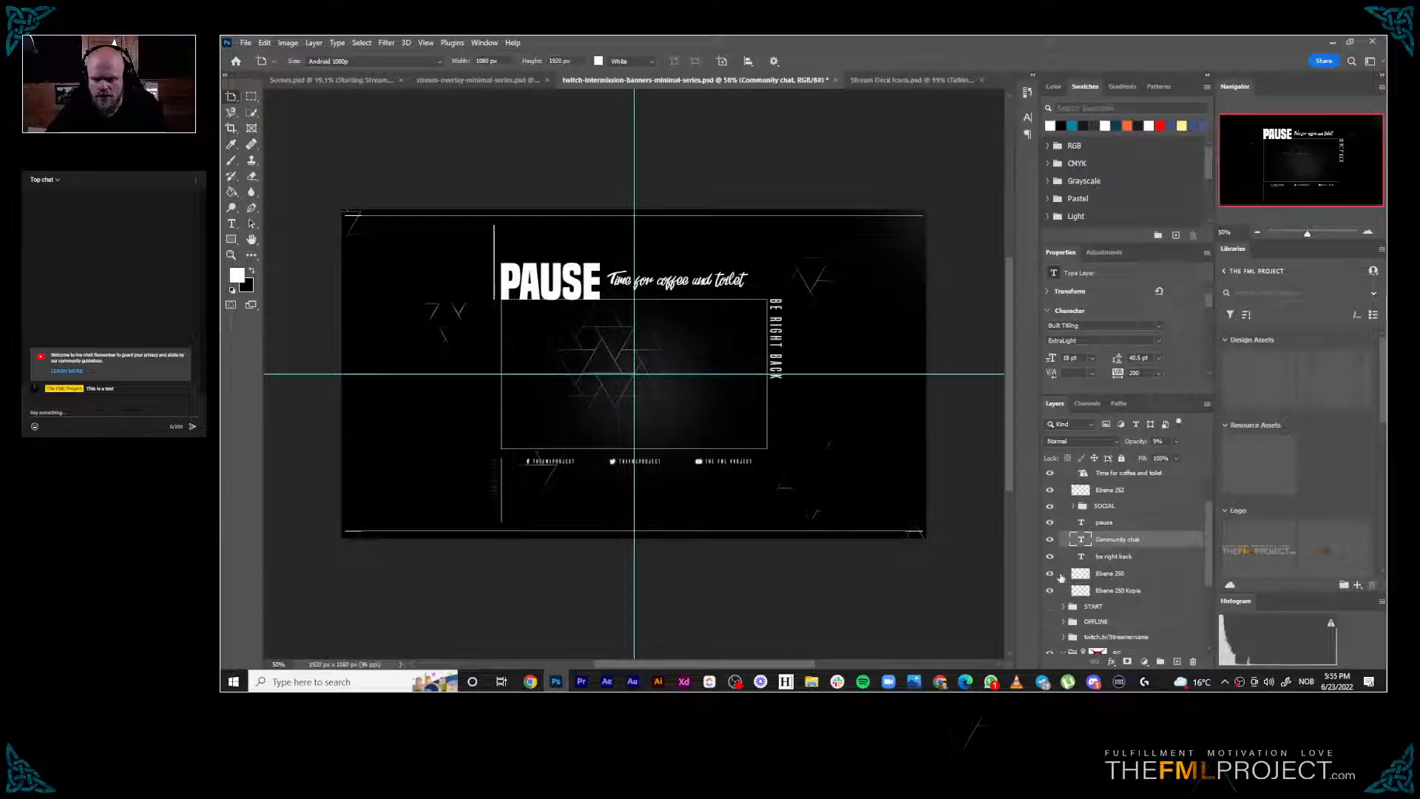
drag(1049, 577, 1049, 591)
Collapse the PAUSE group and copy it into the Starting Stream artboard of Scenes.psd
click(1106, 559)
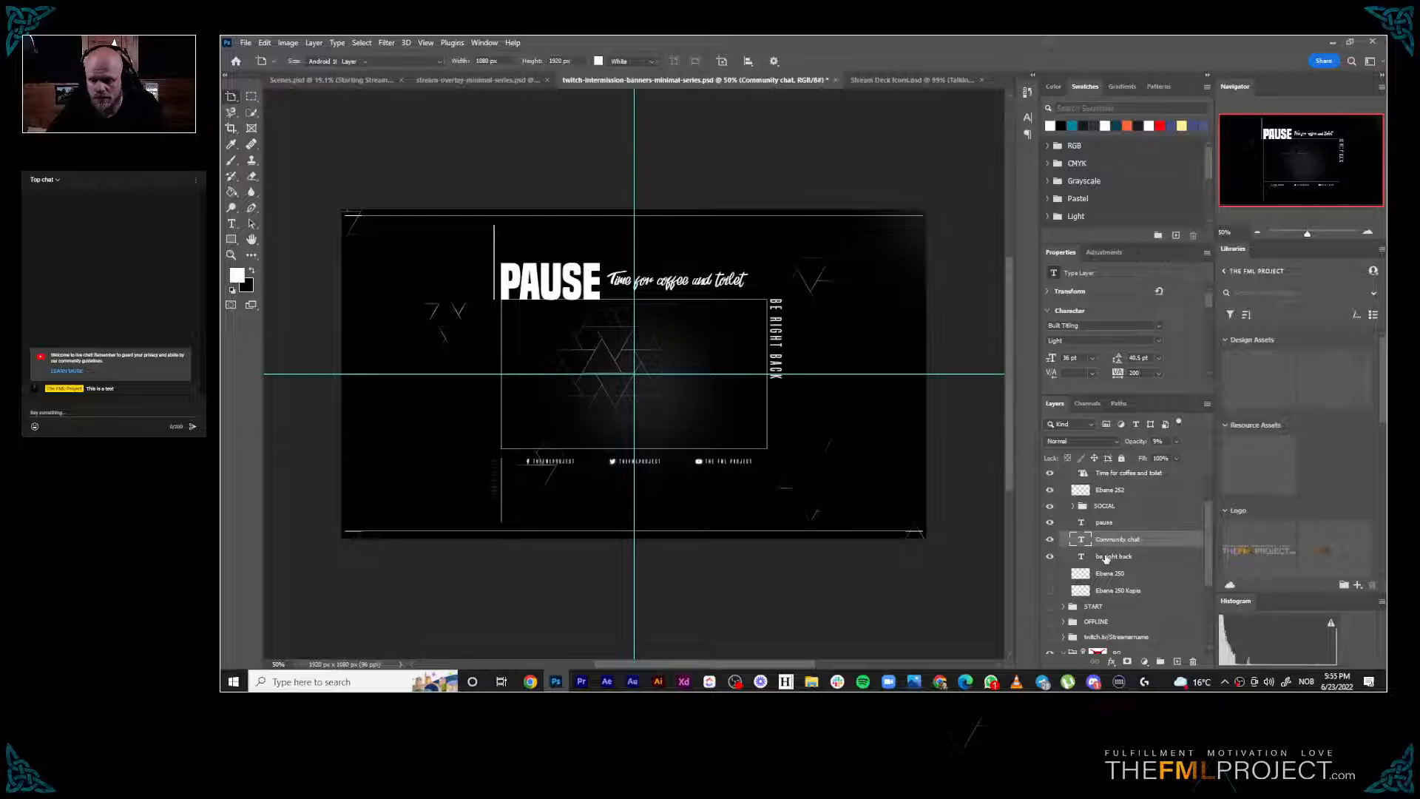
scroll(1106, 559, up, 1)
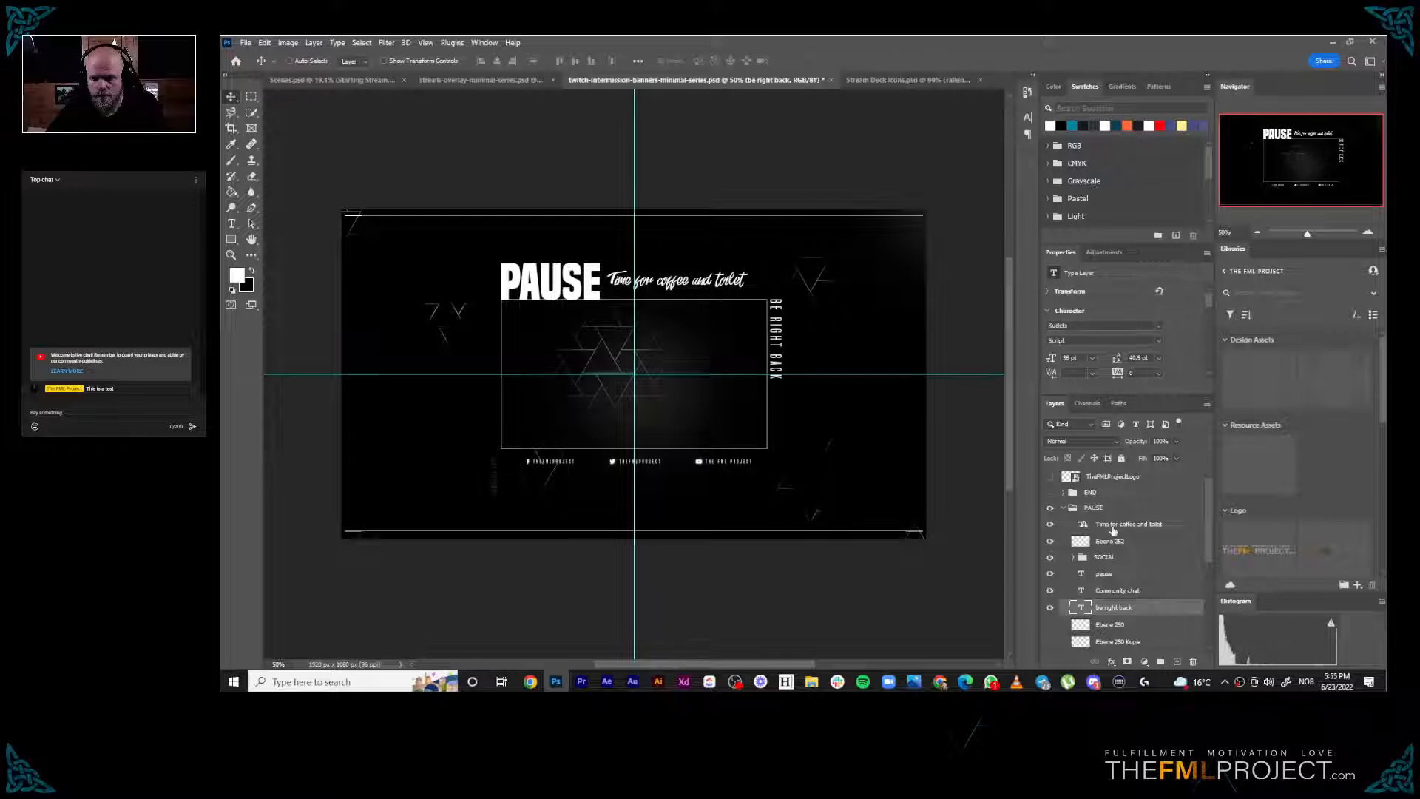
click(1085, 526)
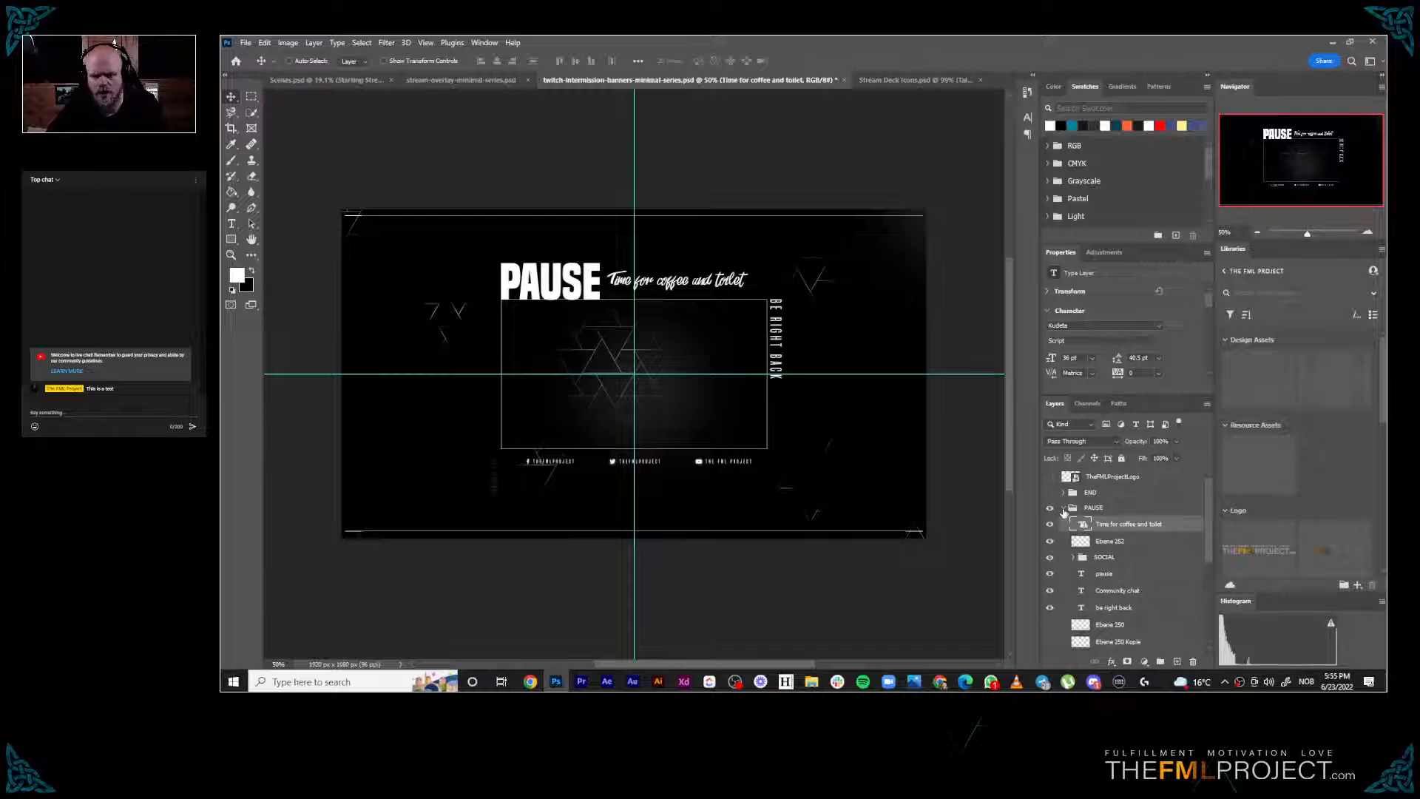
click(1063, 510)
click(1063, 508)
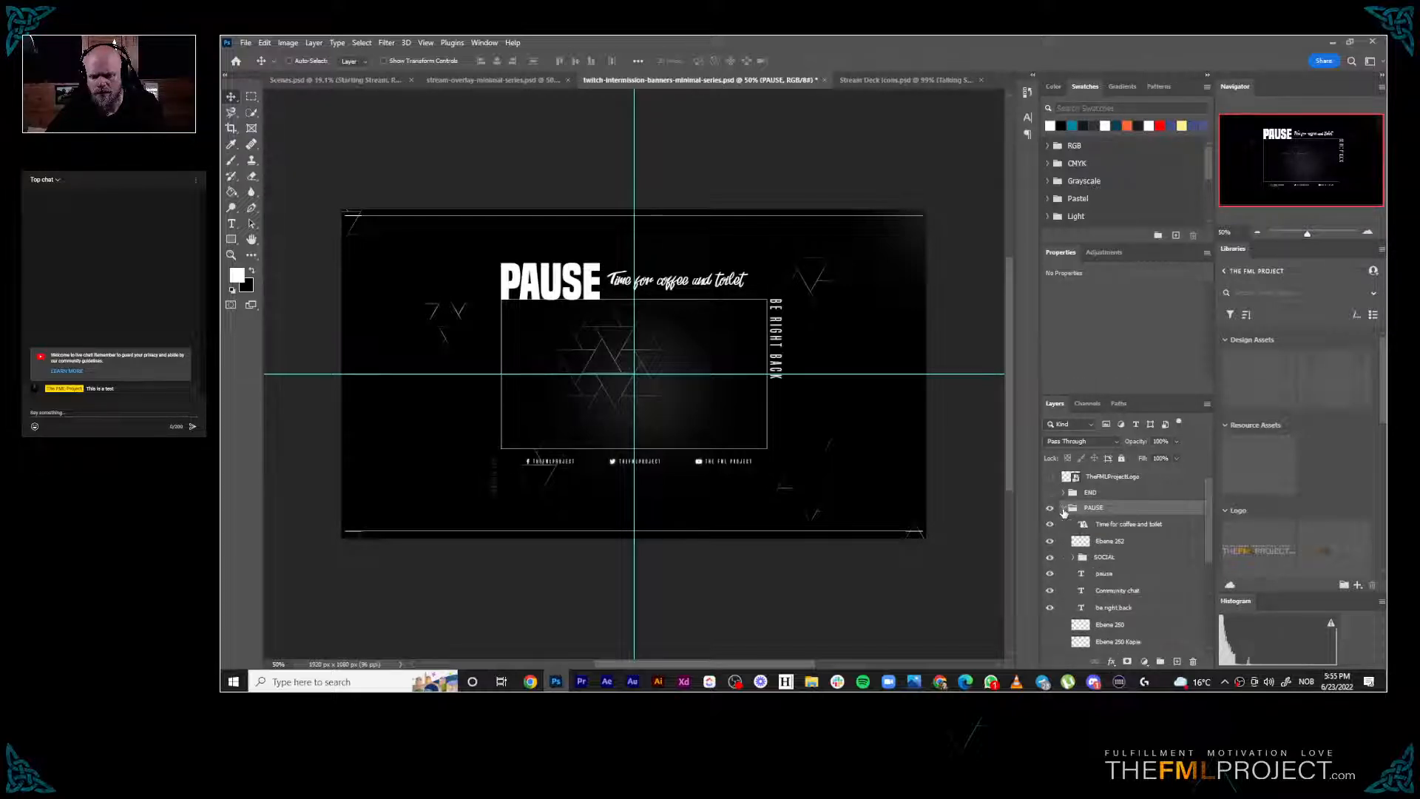
scroll(1104, 555, down, 2)
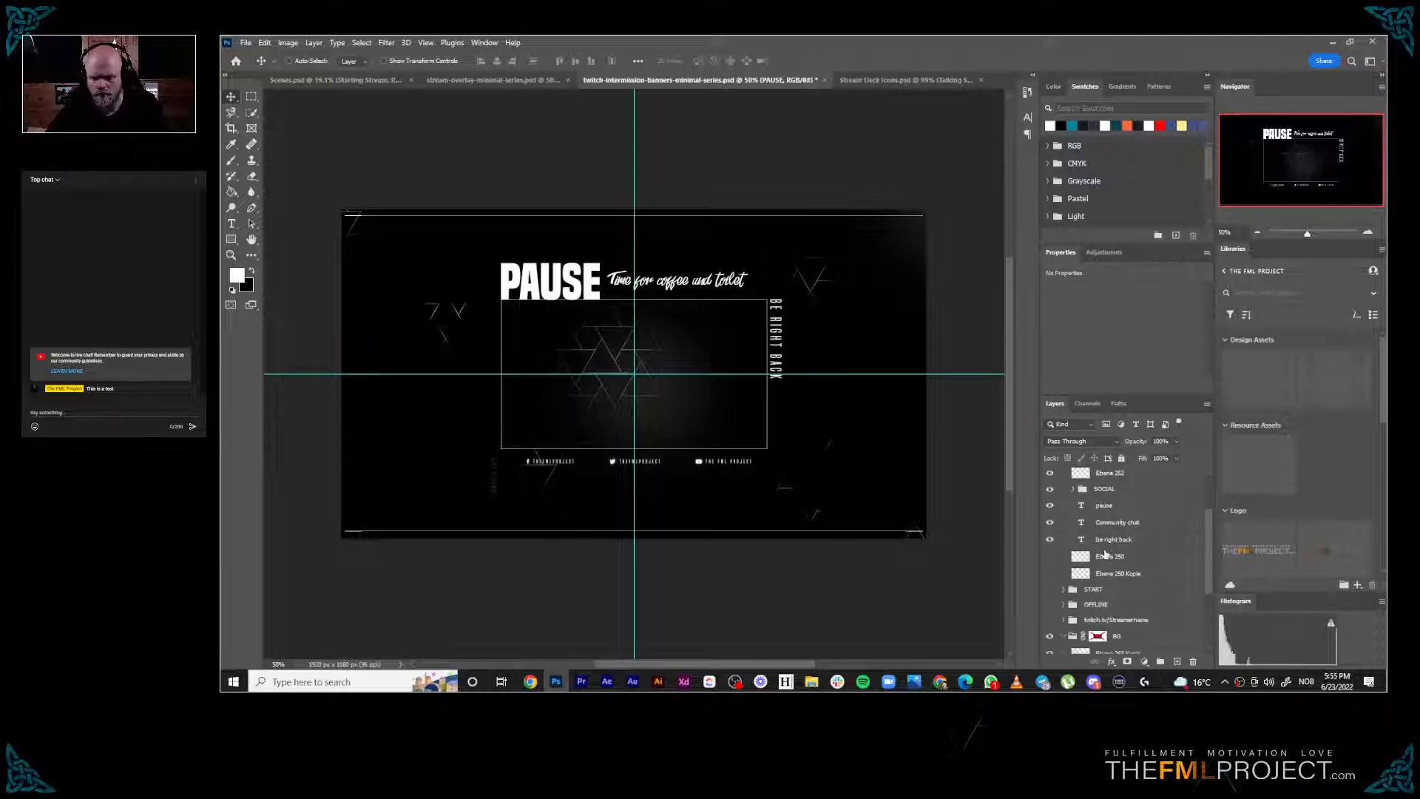
scroll(1105, 547, up, 2)
click(1063, 491)
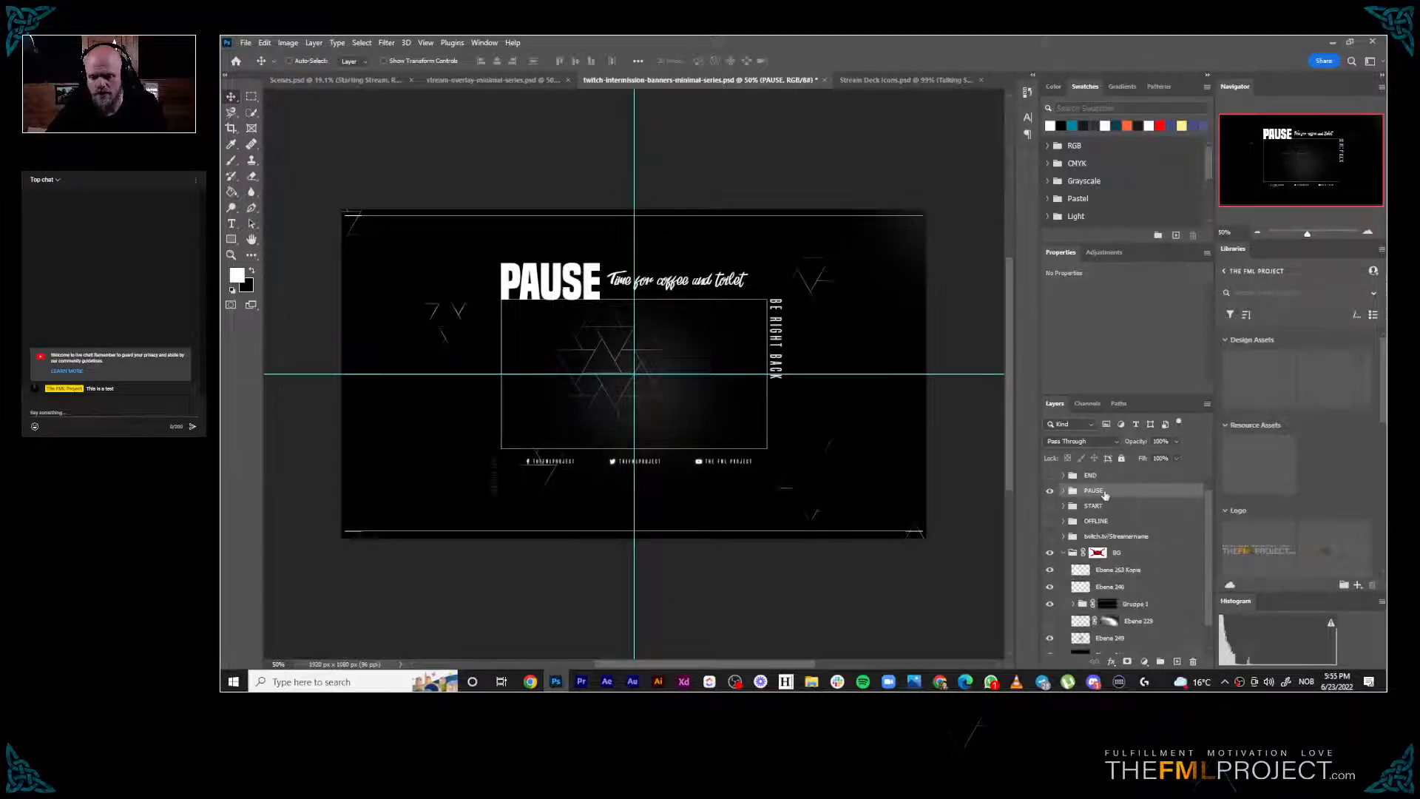
scroll(1065, 493, up, 1)
click(290, 80)
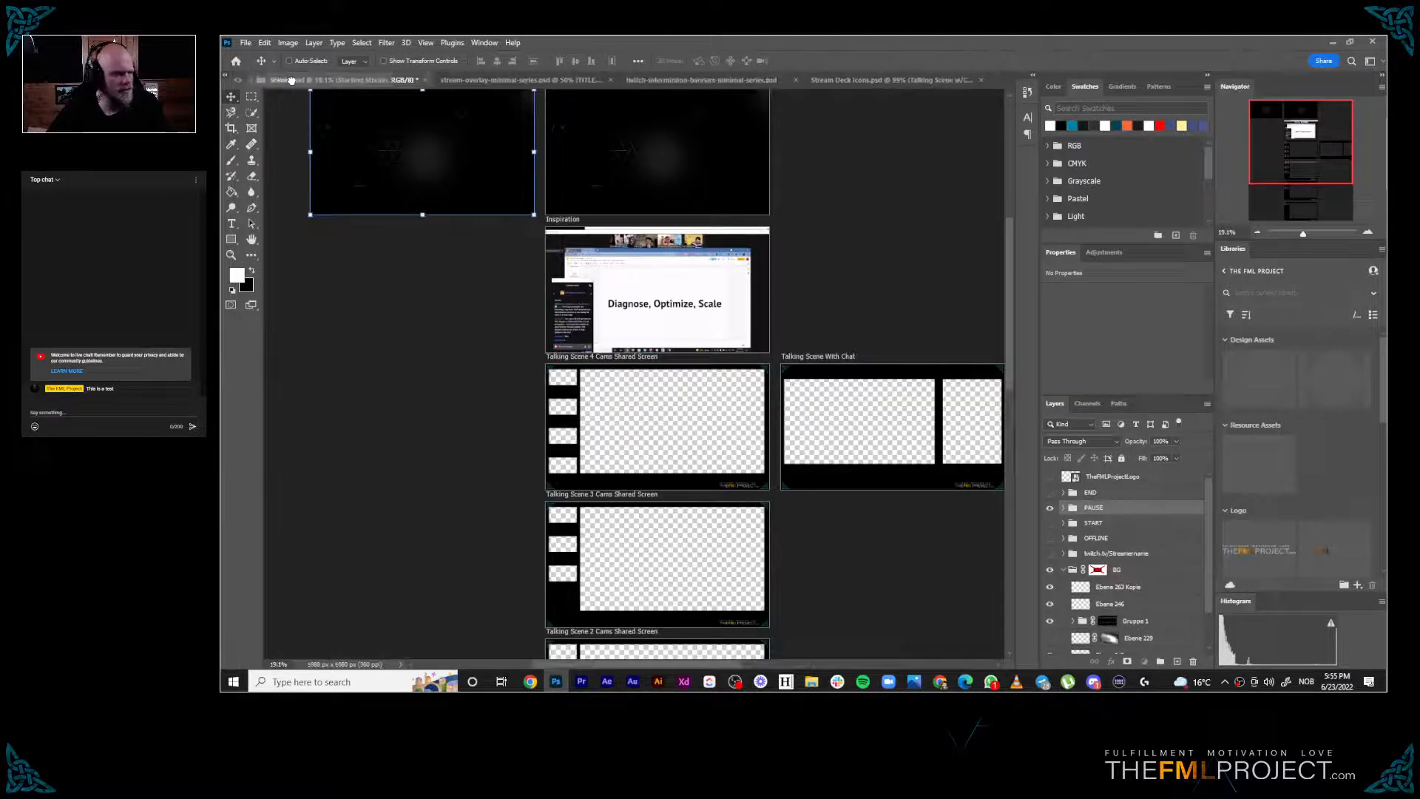
drag(437, 146, 443, 145)
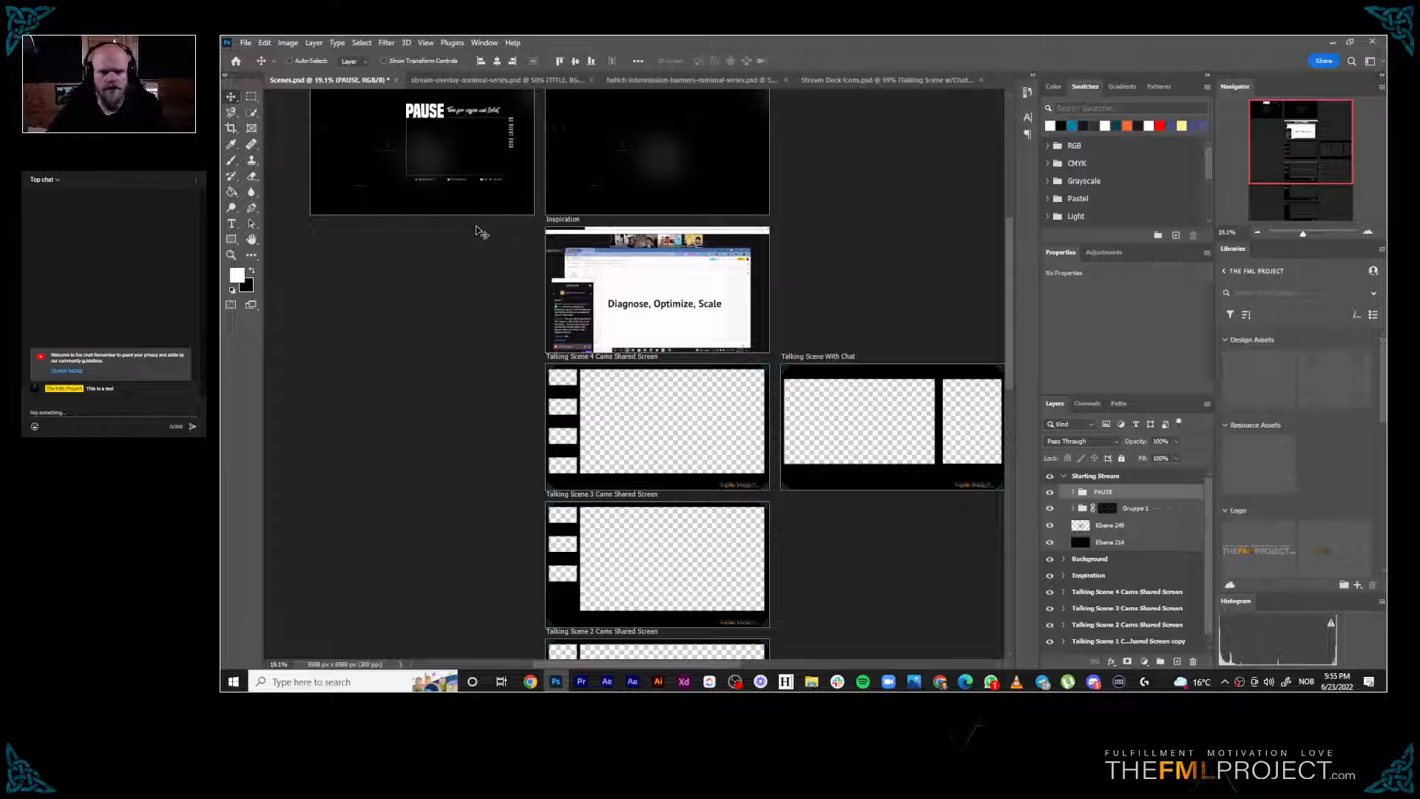
Reposition the PAUSE group in the Starting Stream artboard so it sits near the upper edge, roughly centred horizontally
scroll(477, 229, up, 2)
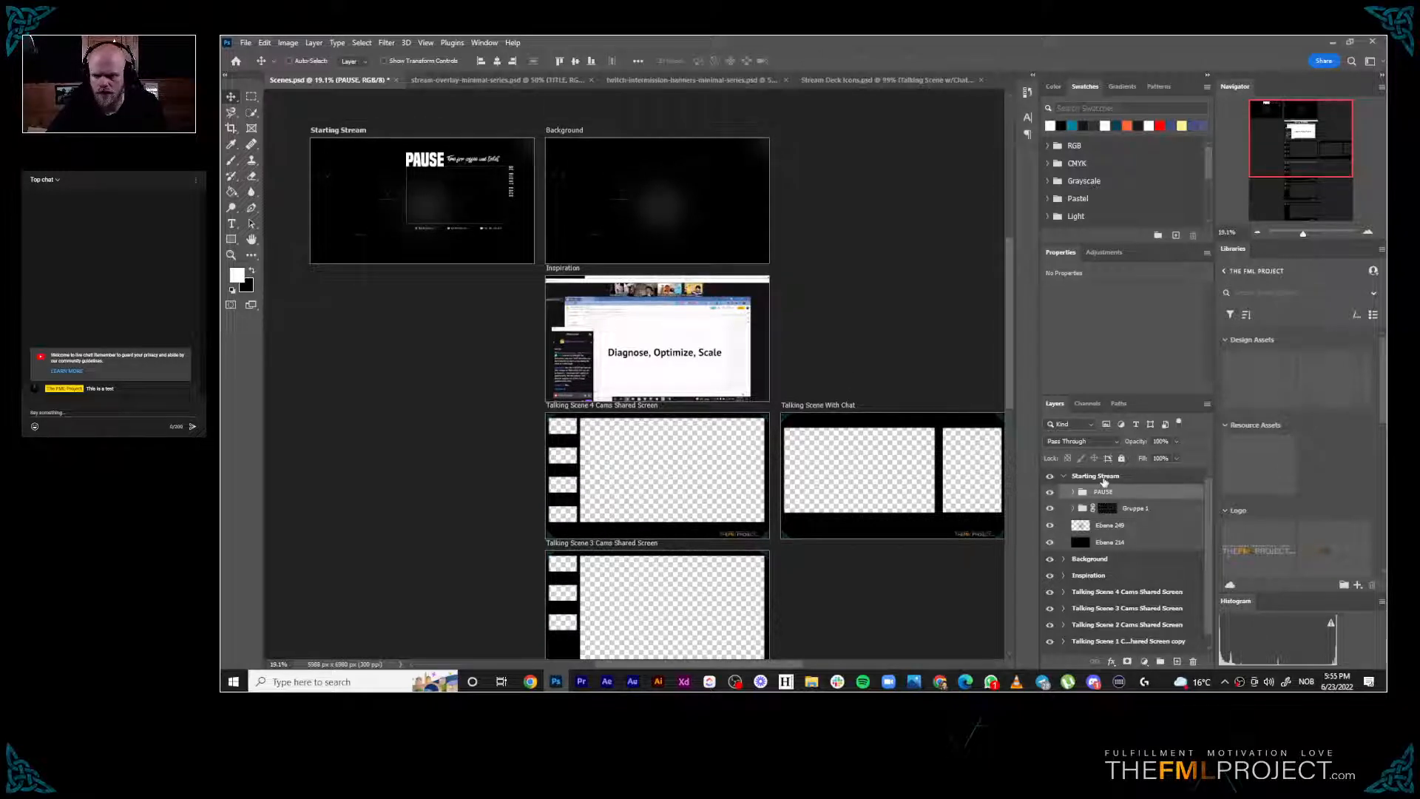
click(1104, 482)
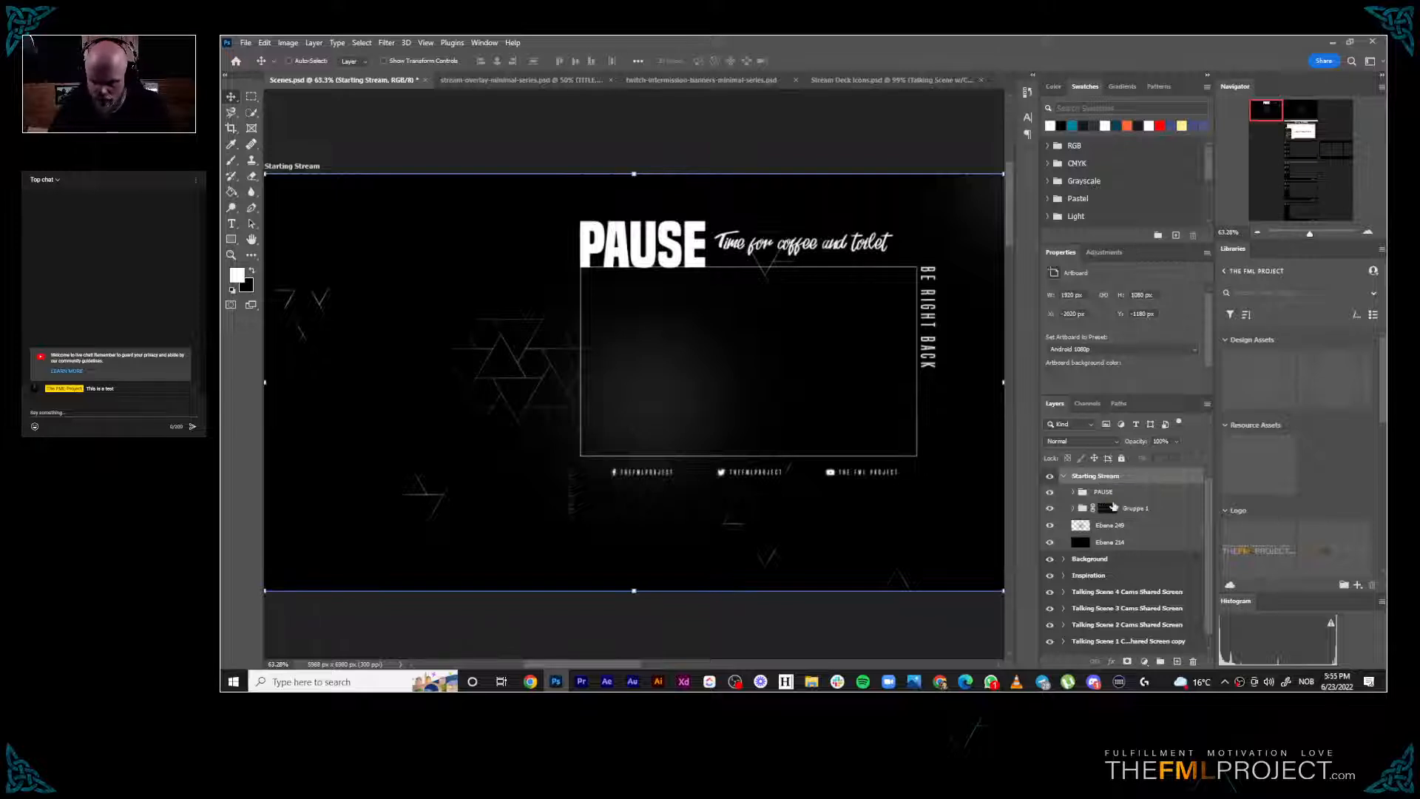
click(1116, 495)
click(1116, 495)
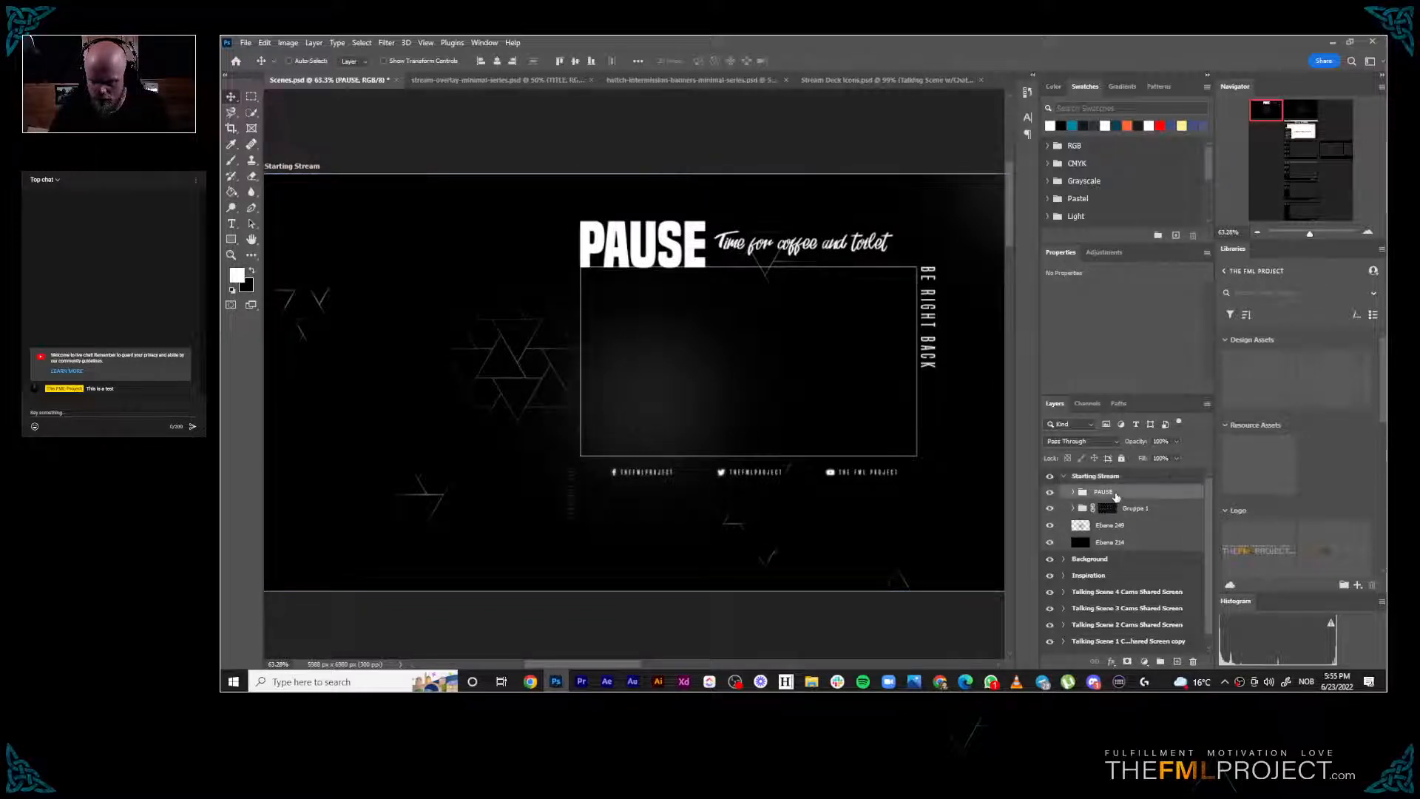
drag(782, 397, 684, 409)
scroll(684, 409, down, 2)
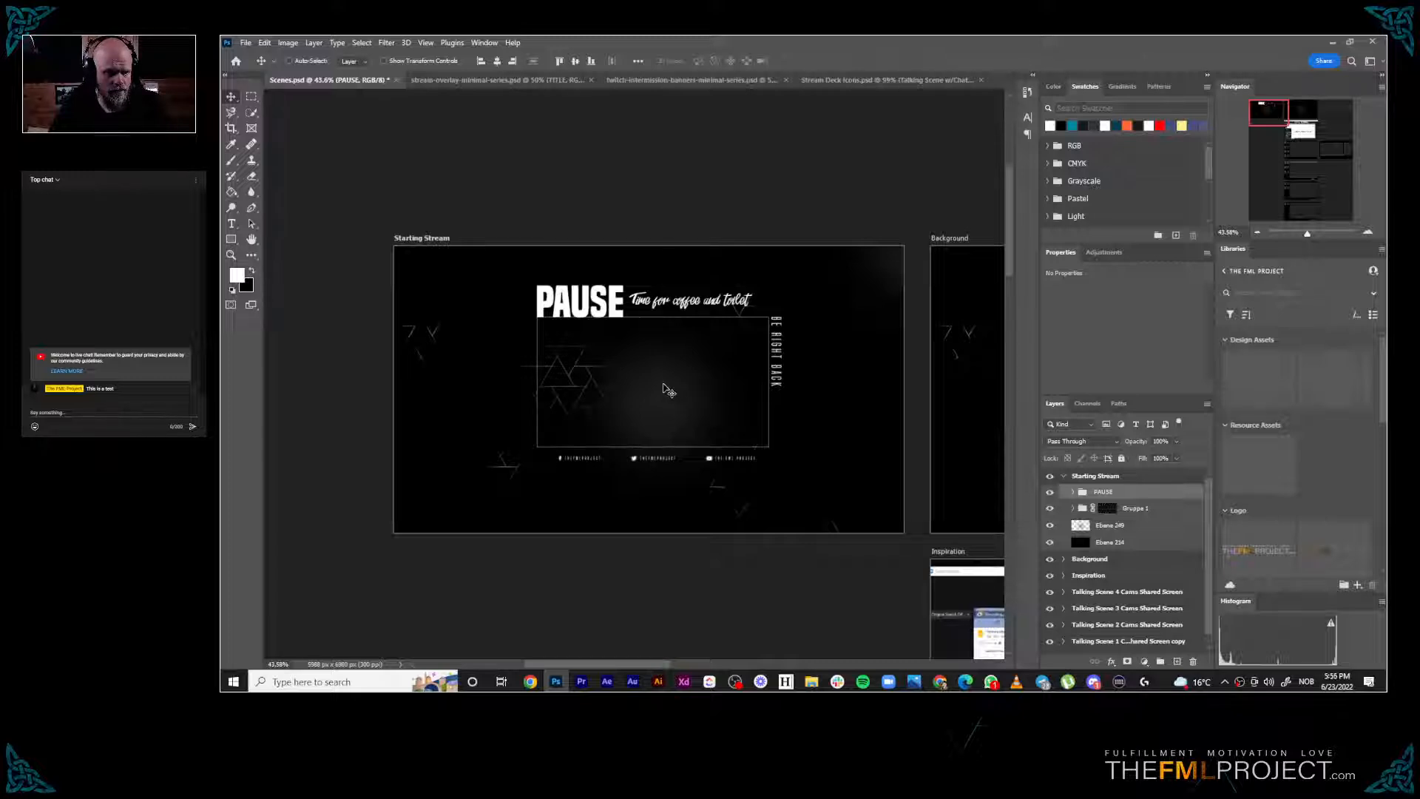
drag(662, 384, 650, 359)
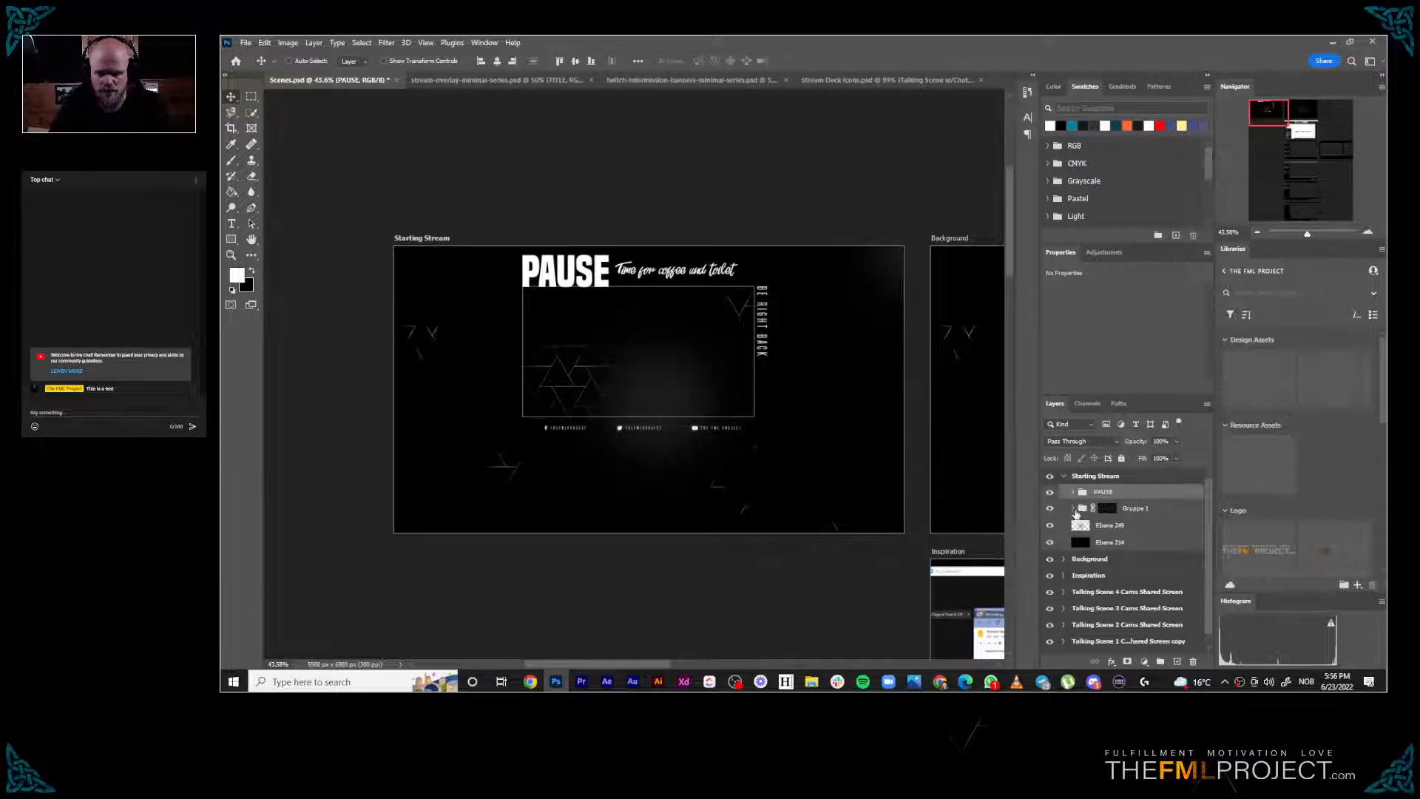
Expand the PAUSE group in the Starting Stream artboard and replace its pause title text with STARTING
click(1074, 492)
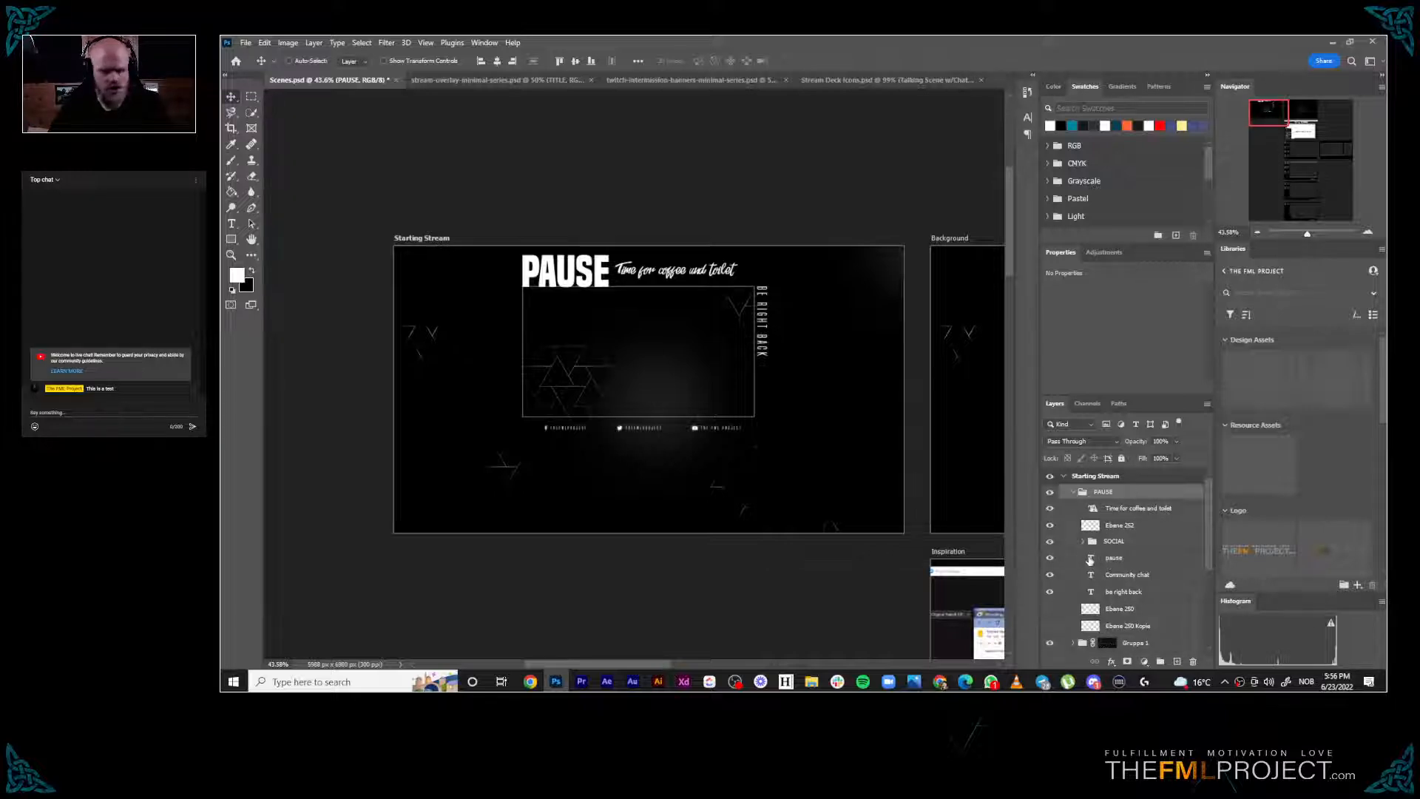
double_click(1089, 560)
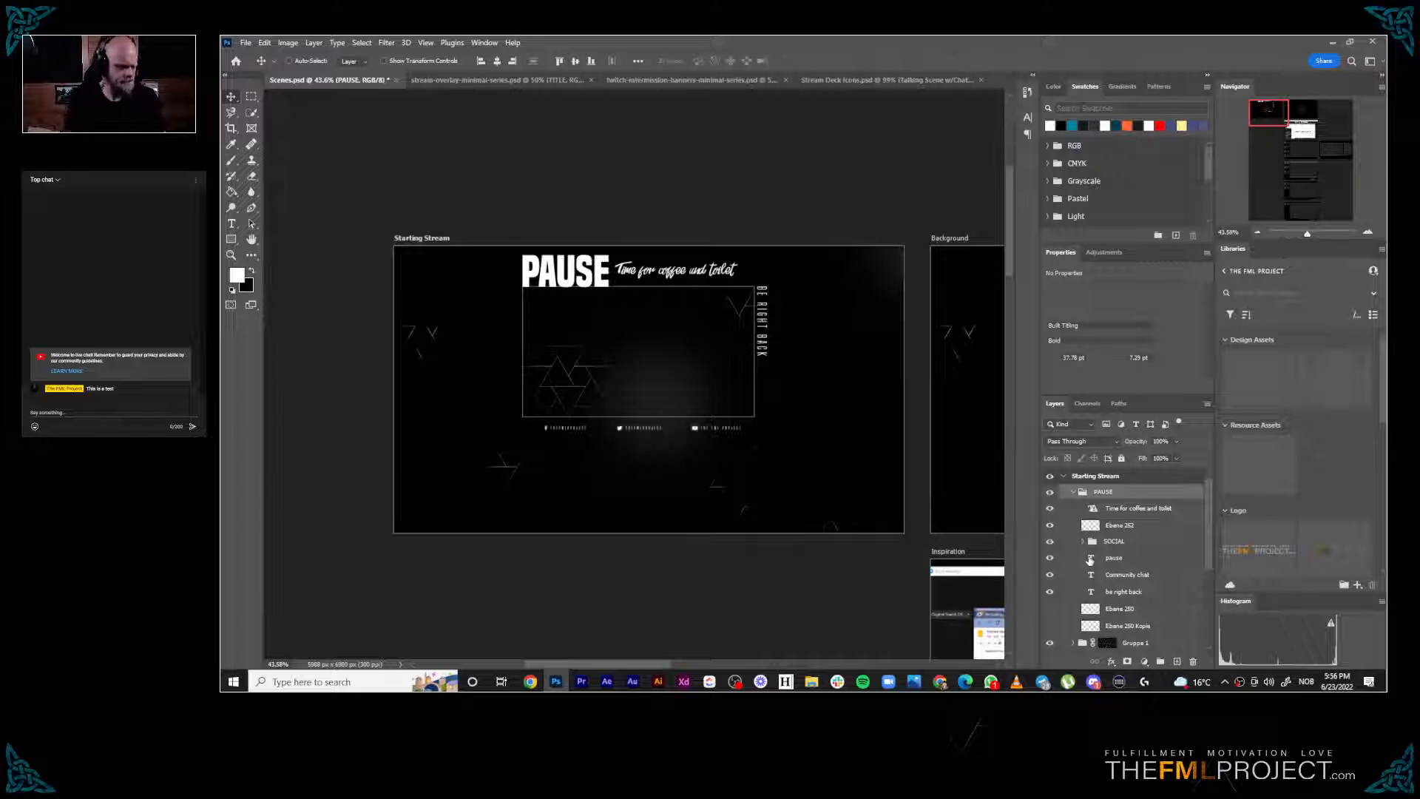
click(1090, 560)
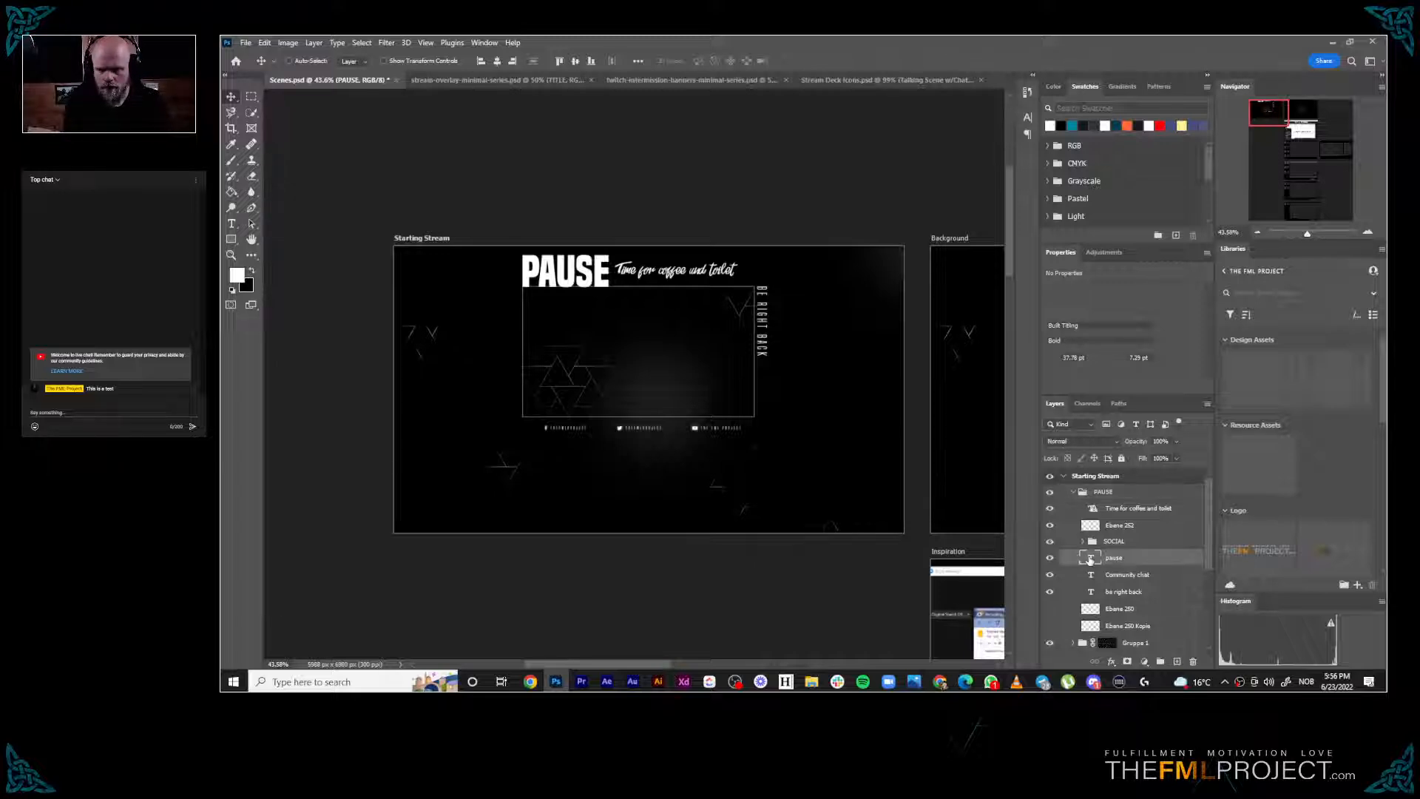
double_click(1090, 560)
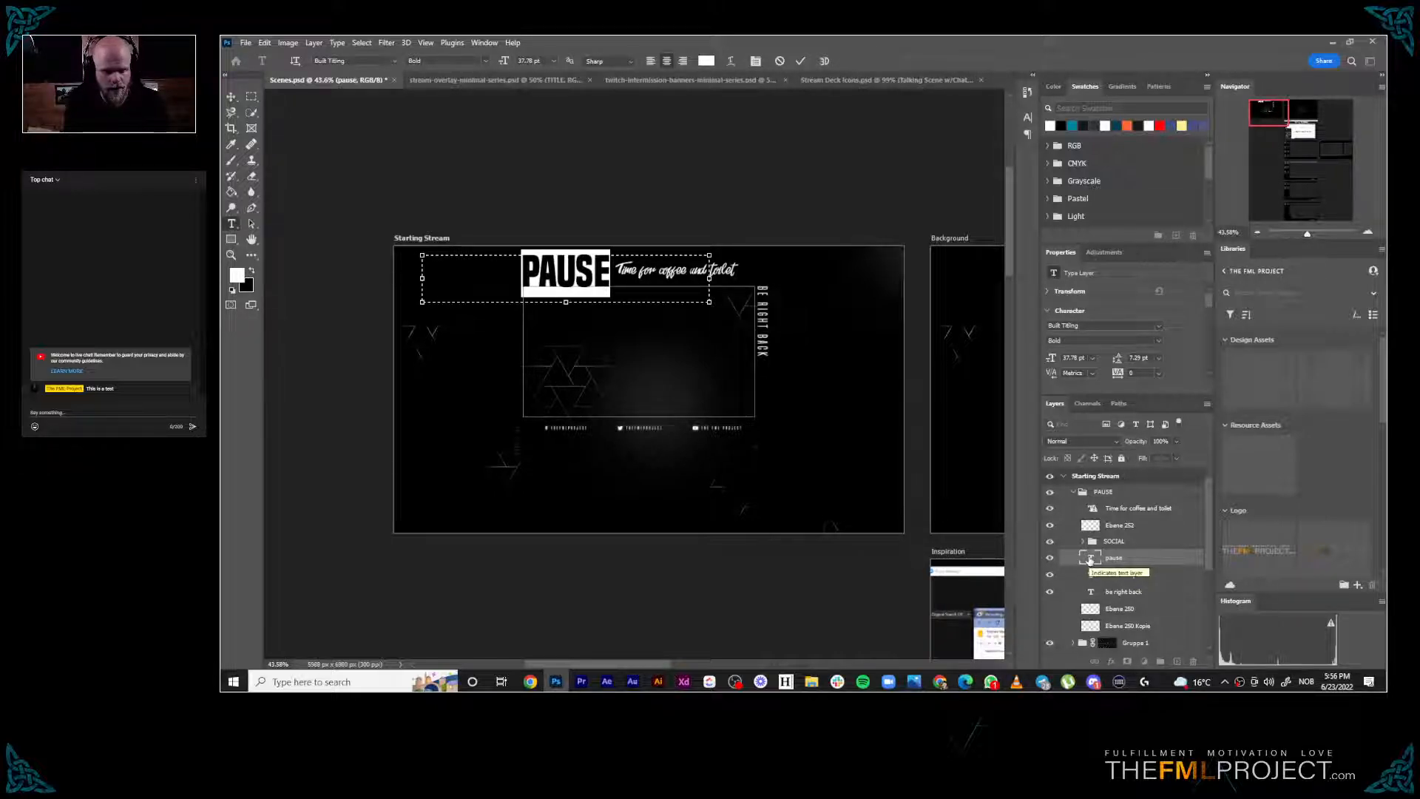
text(S)
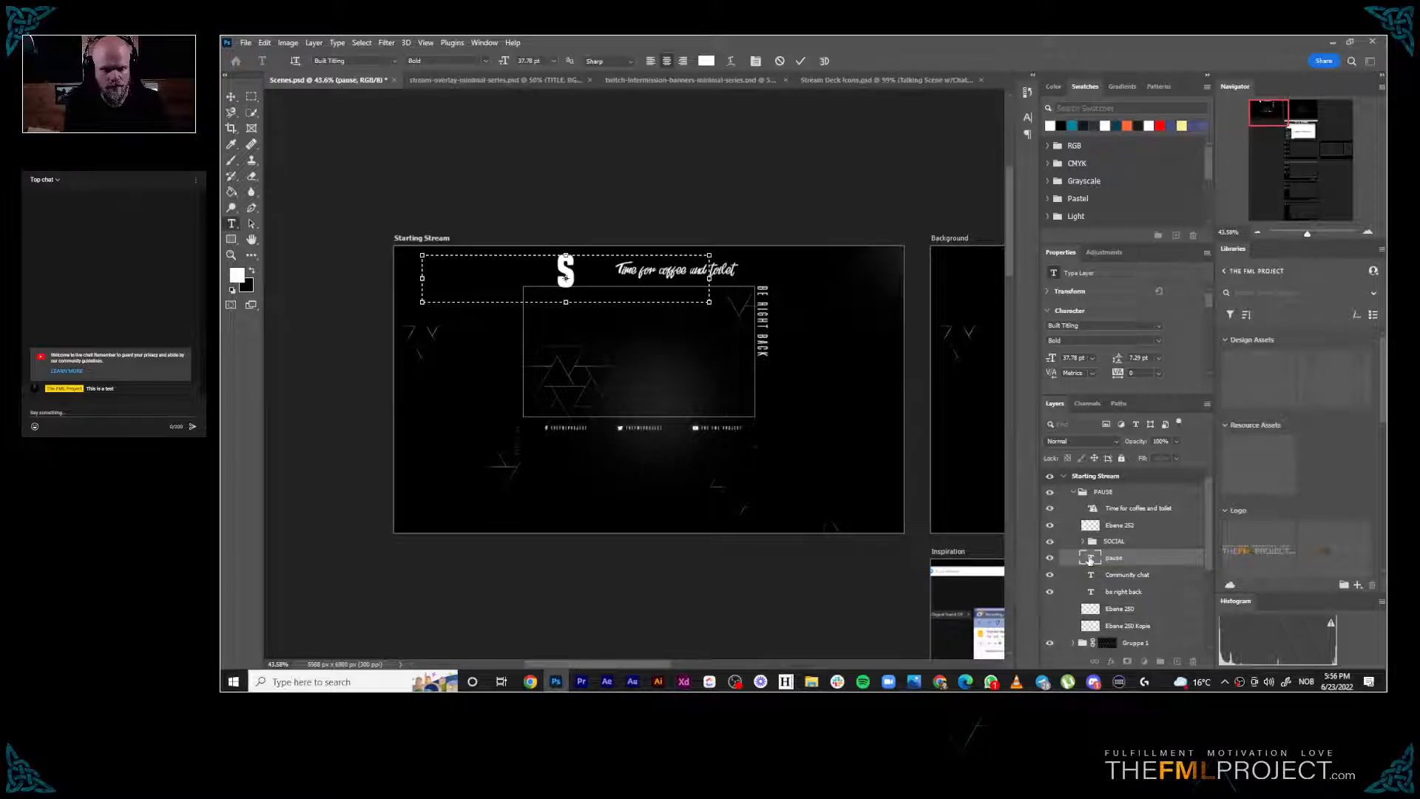
text(TARIN)
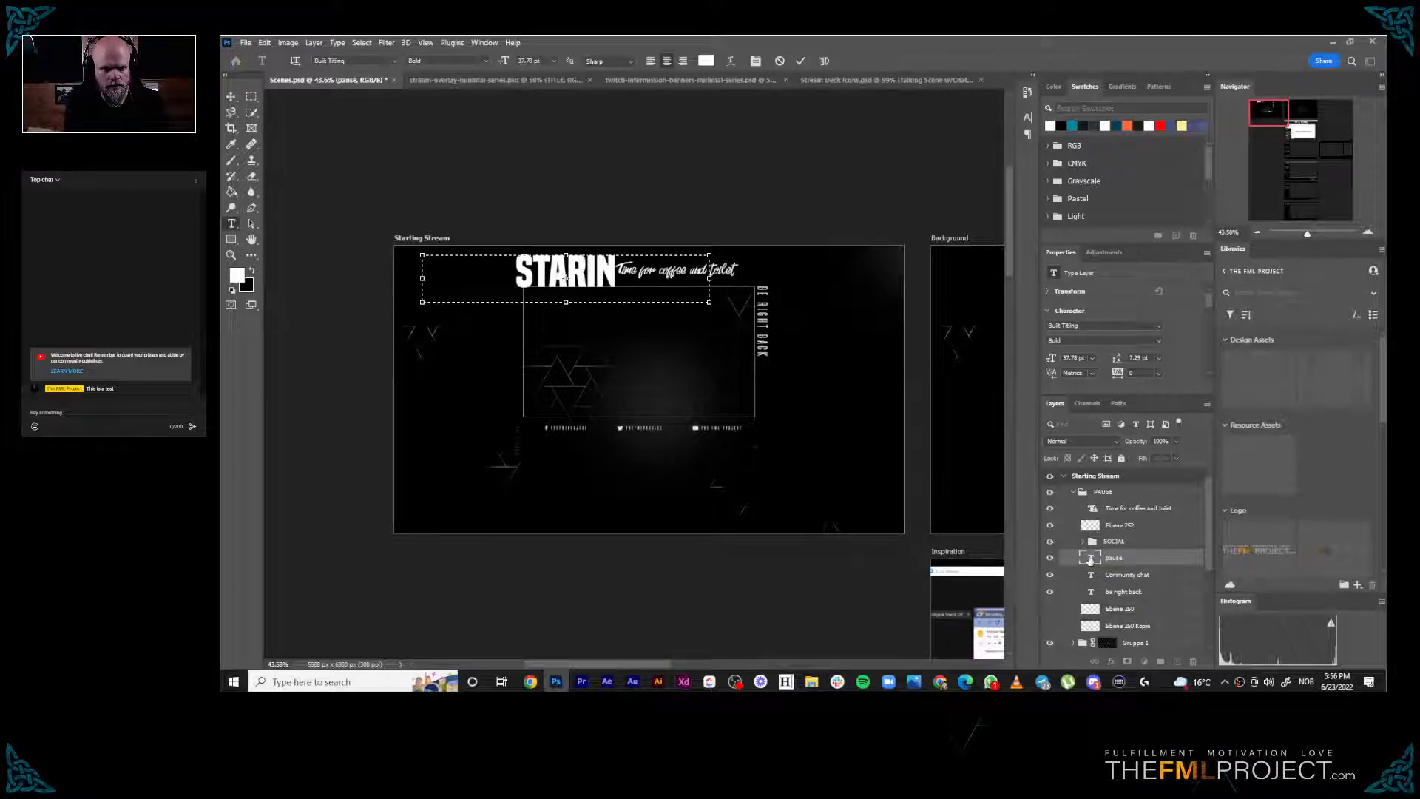
key(BackSpace)
key(BackSpace)
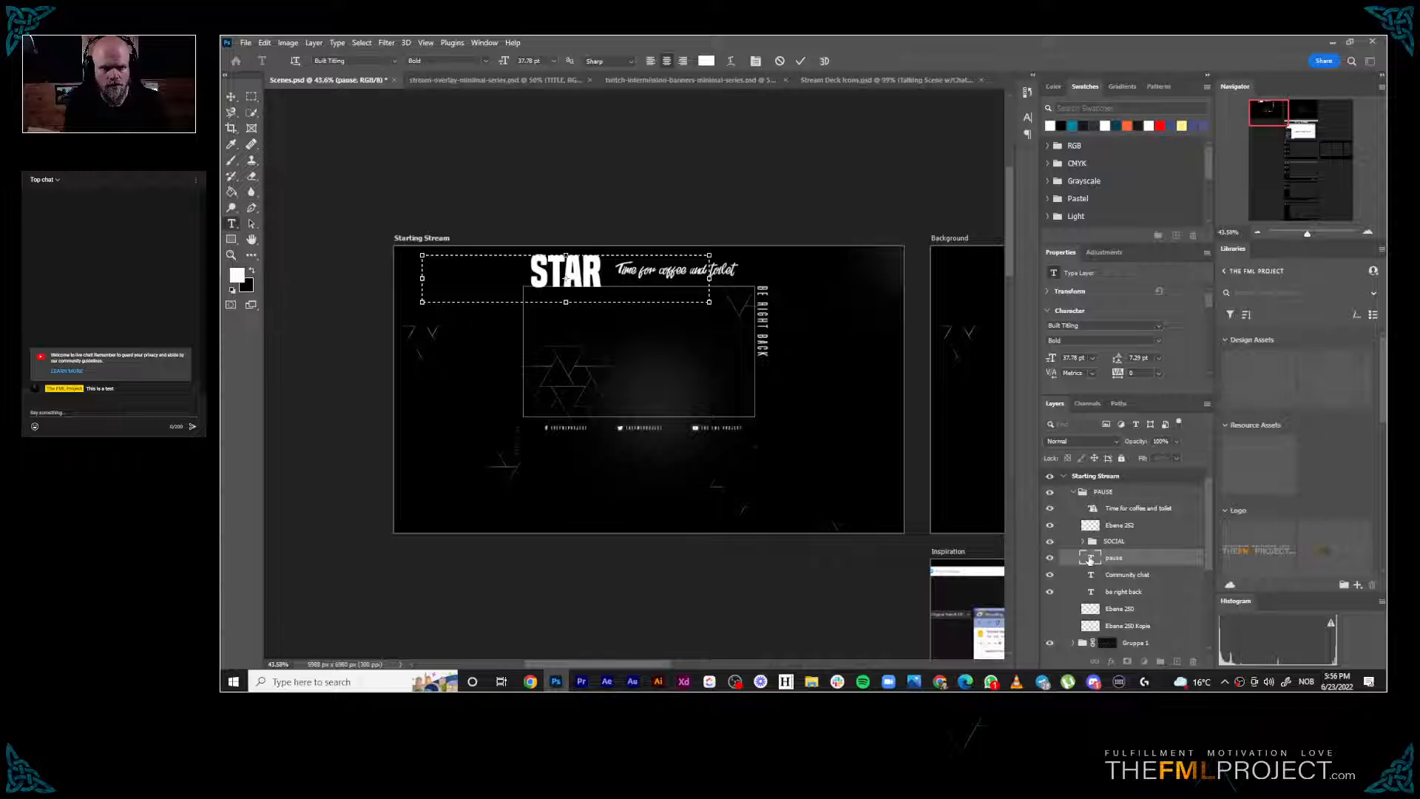
text(TING)
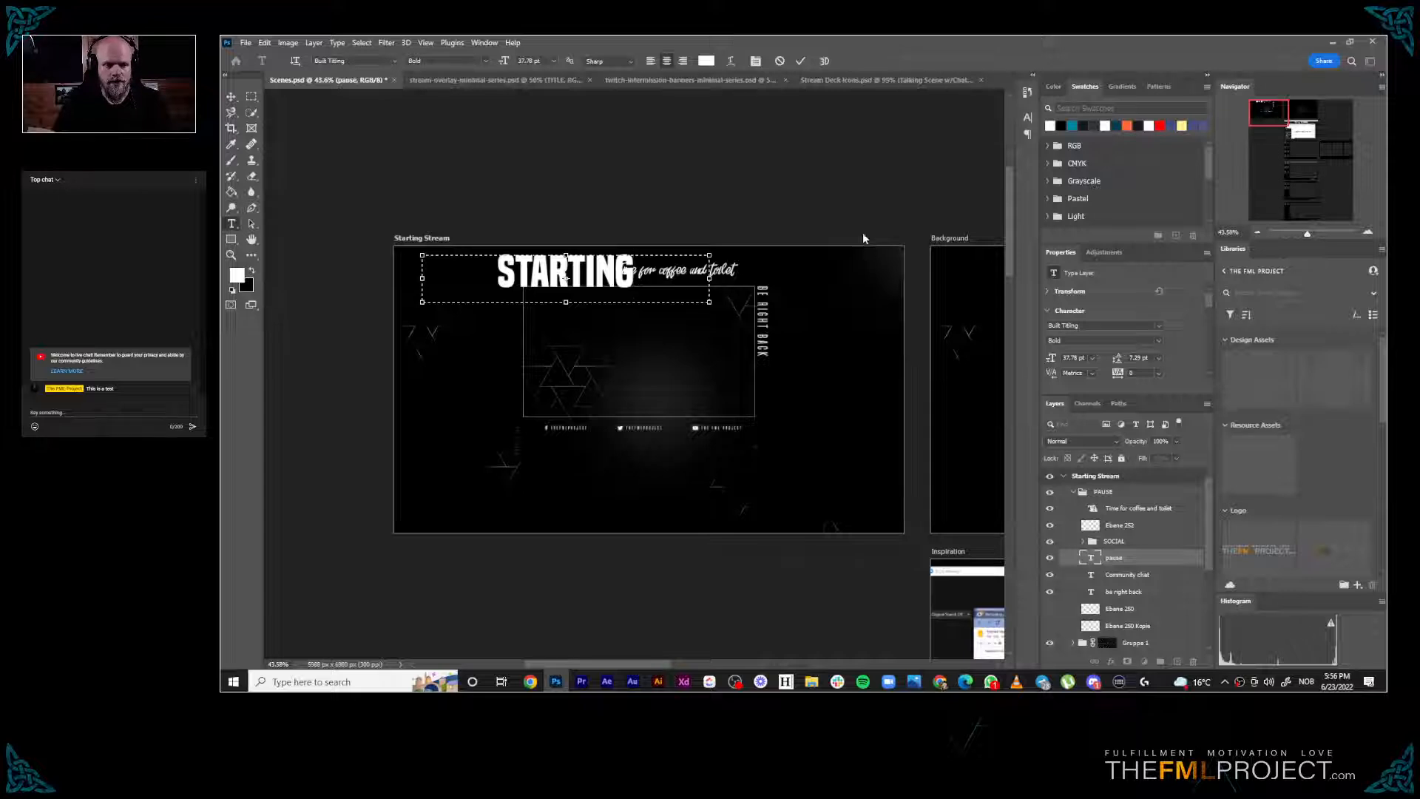
click(799, 62)
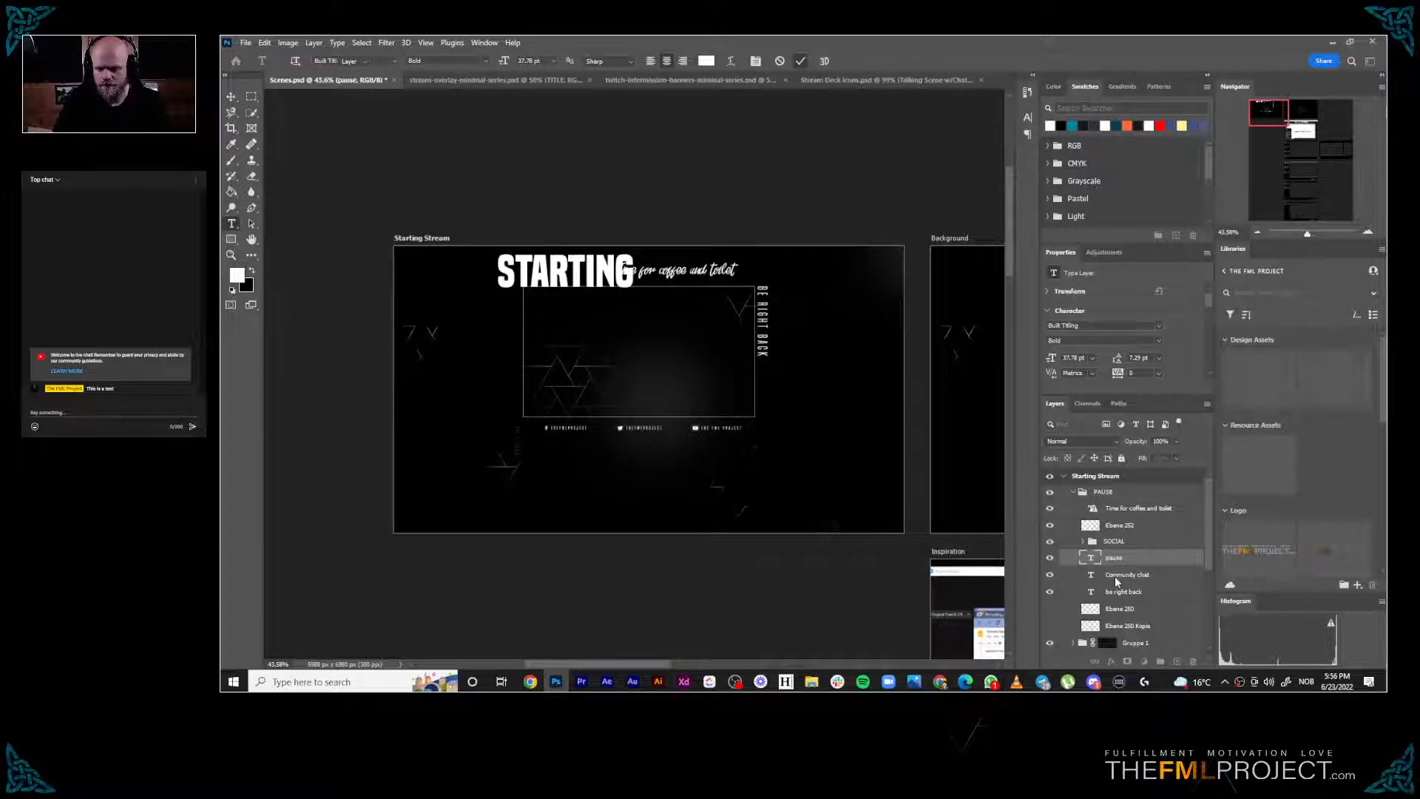
Reorder the Time for coffee and toilet layer below STARTING, shift that tagline right, and align the title with the frame's left edge
key(v)
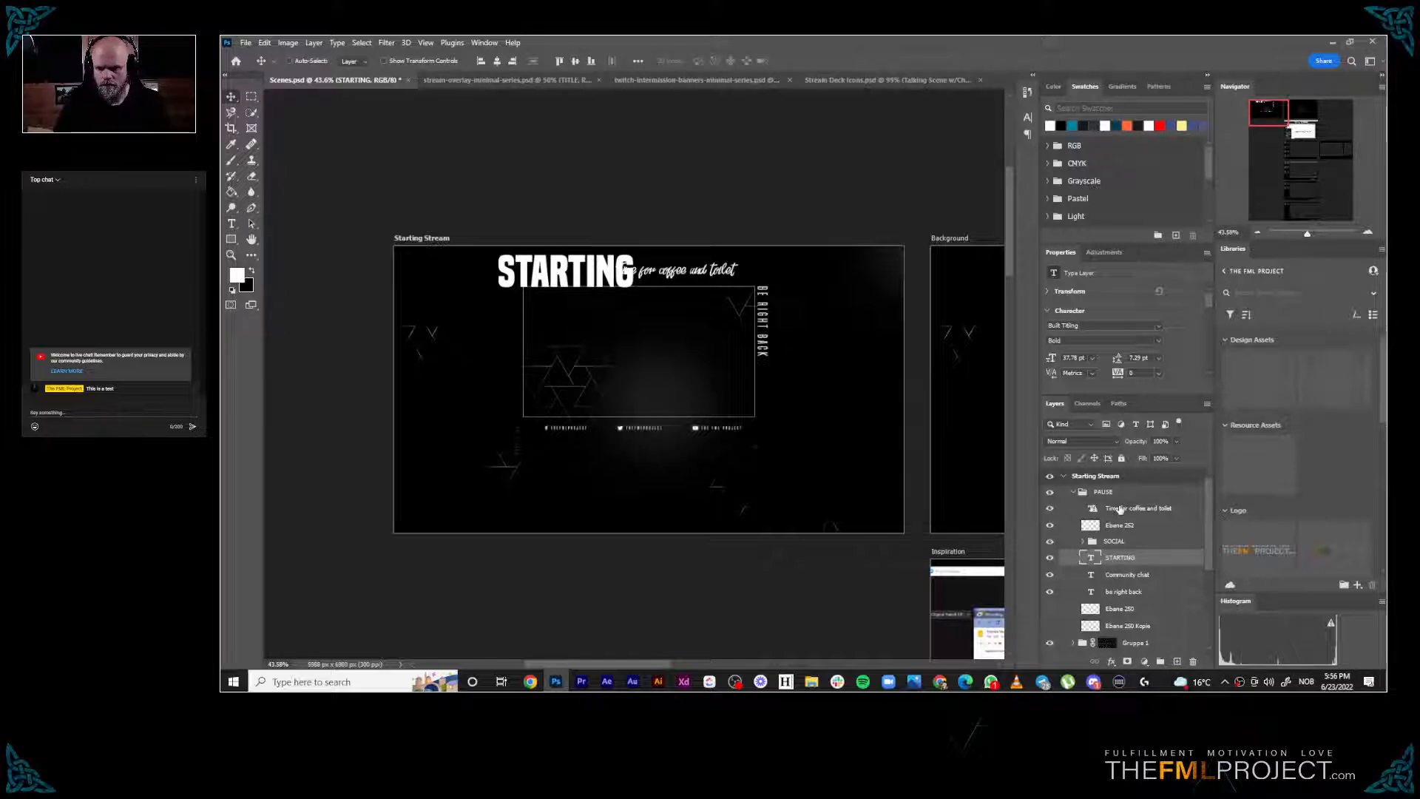
click(1120, 510)
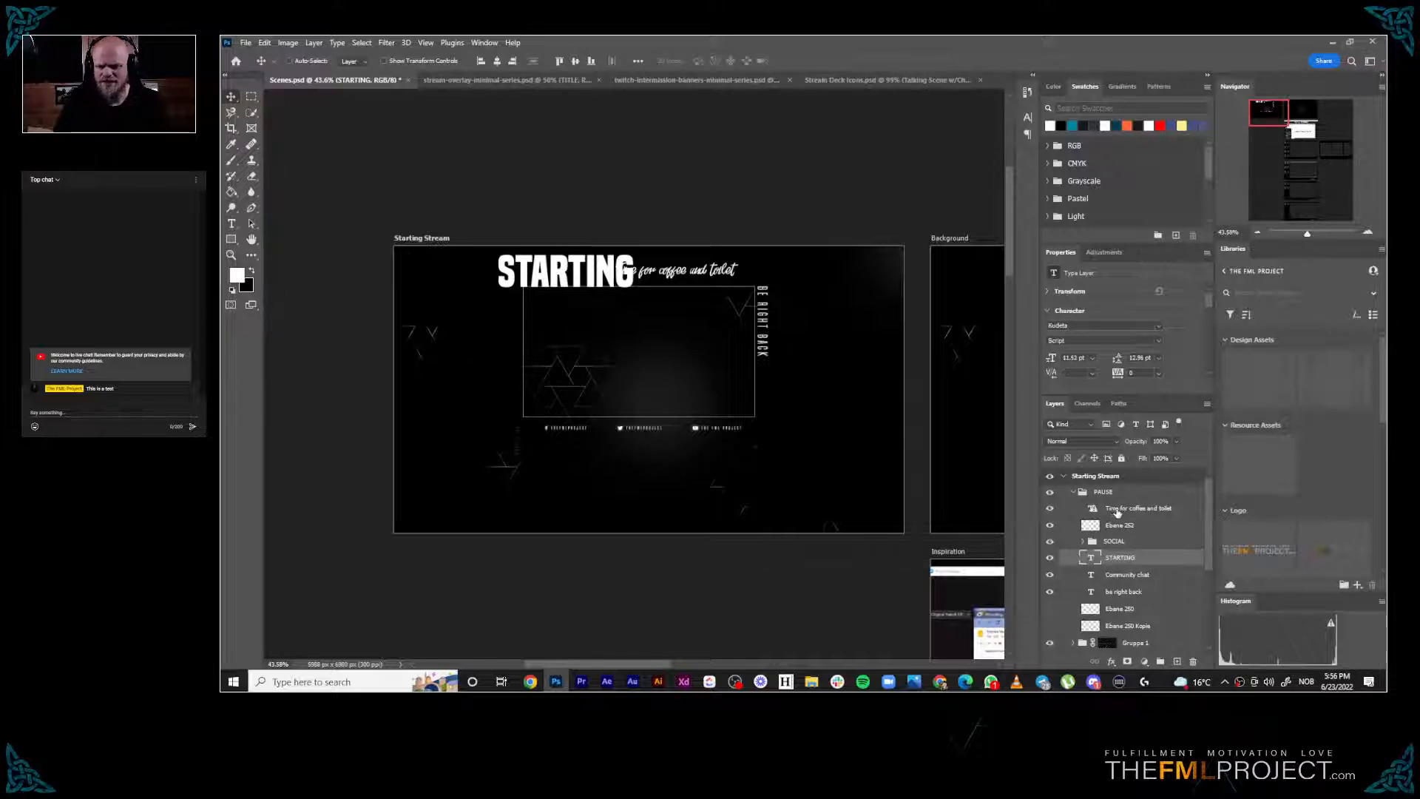
drag(1122, 515, 1132, 574)
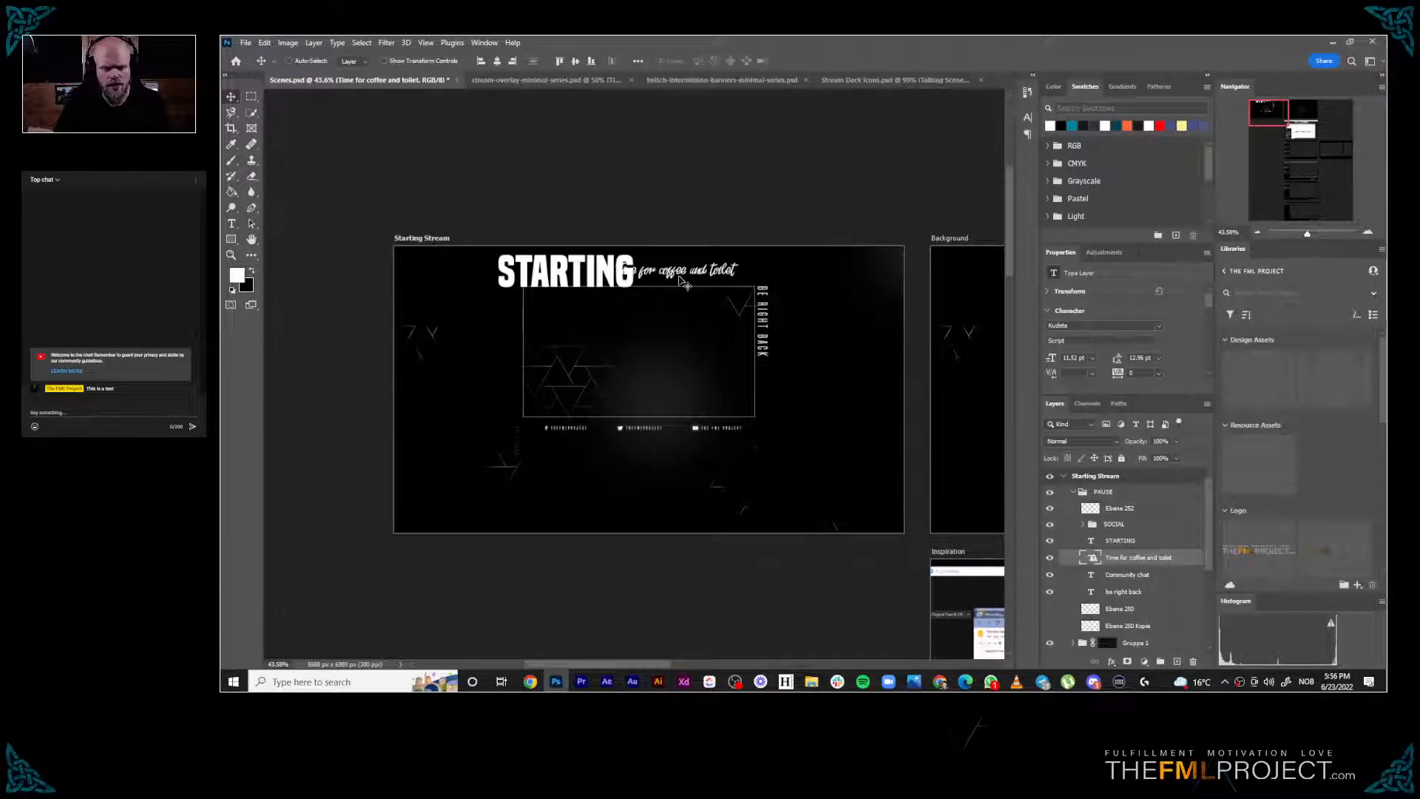
drag(676, 275, 710, 275)
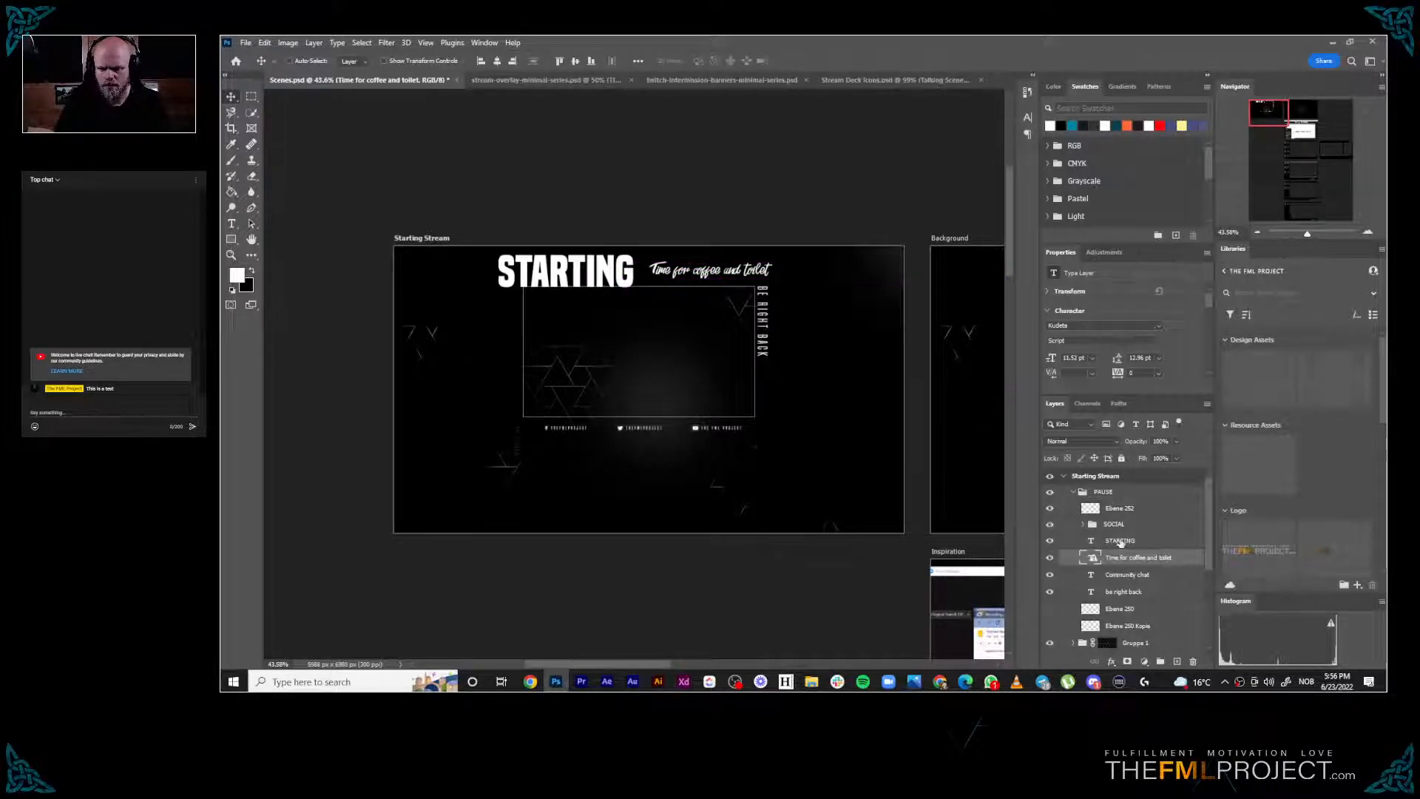
ctrl+click(547, 278)
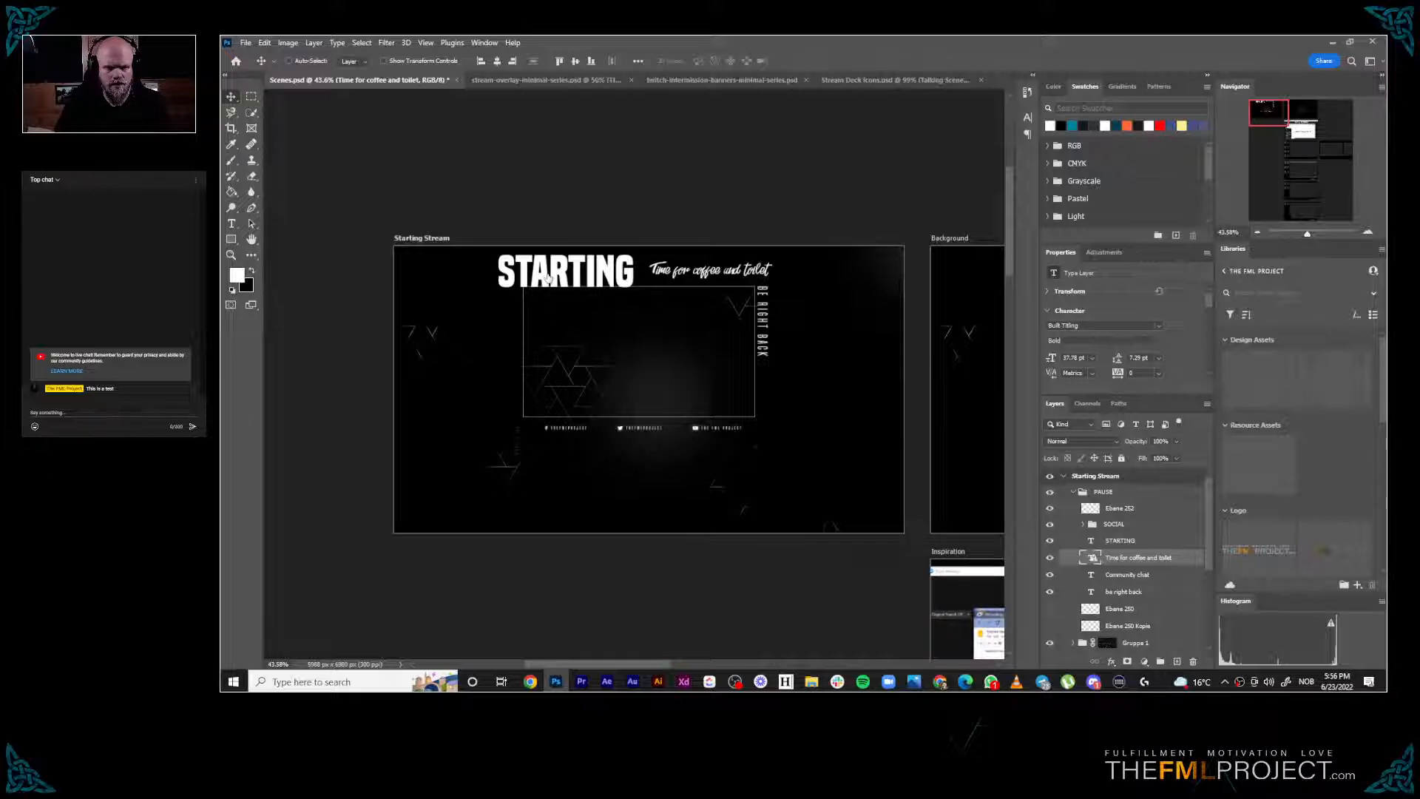
drag(548, 279, 585, 276)
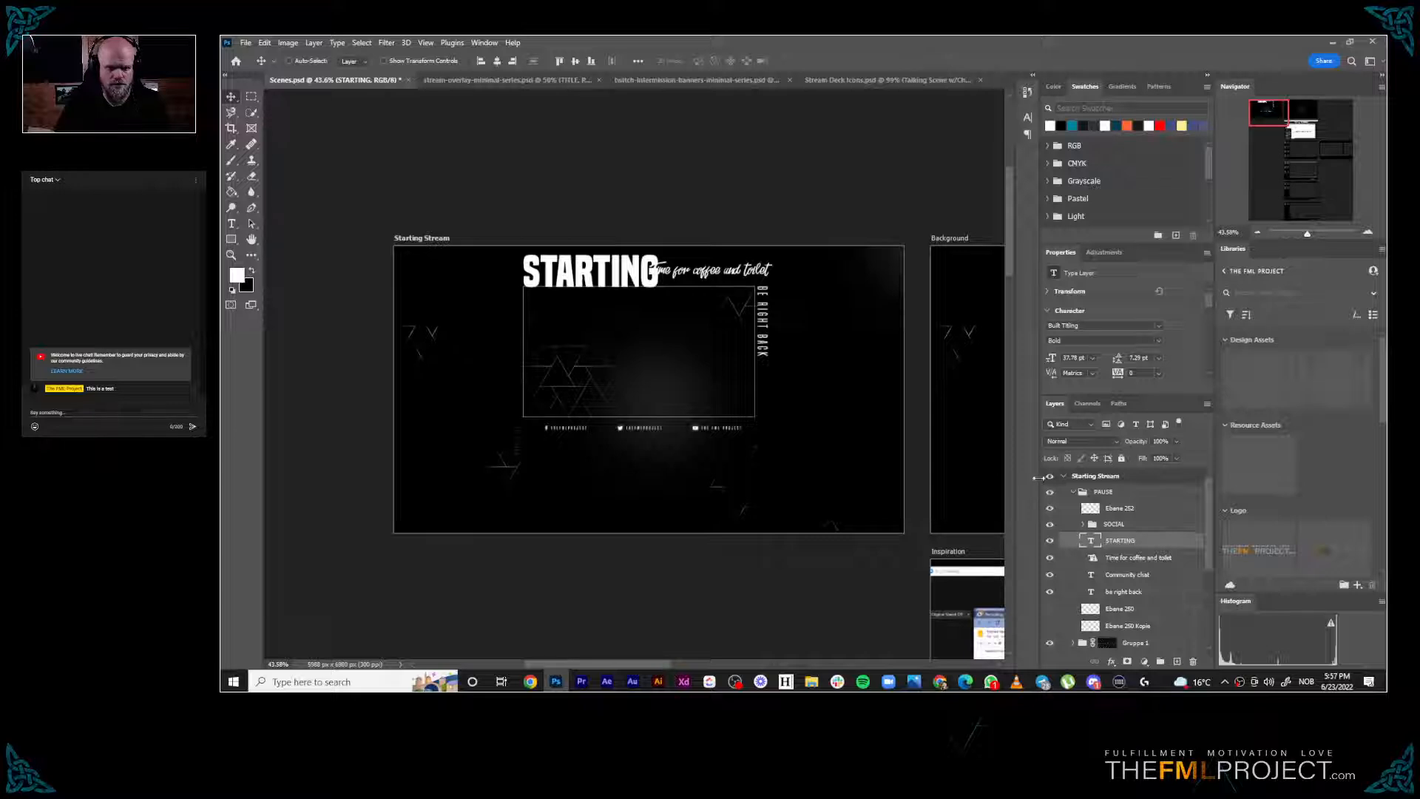
Replace the Time for coffee and toilet text with Get Ready and position it beside STARTING, just above the frame
click(1095, 559)
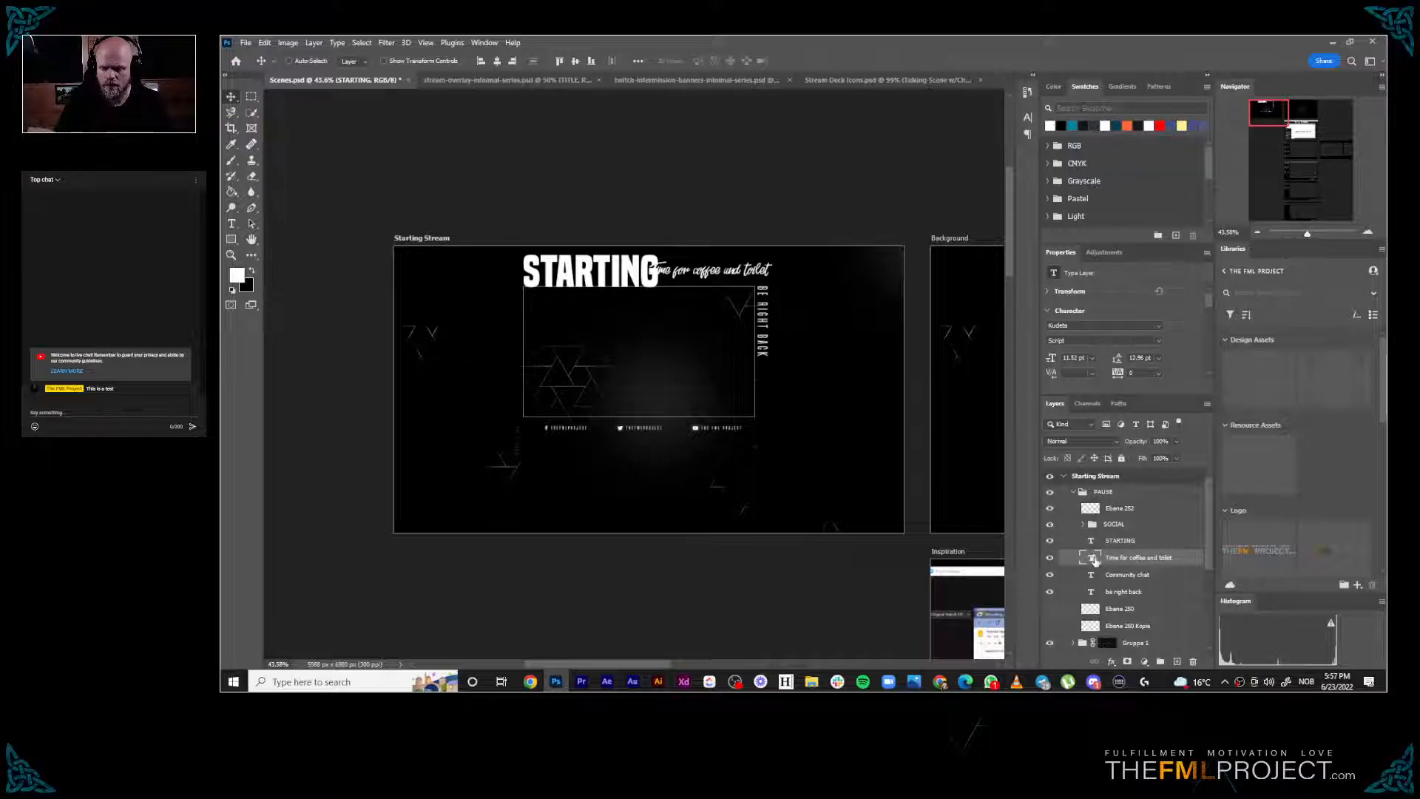
double_click(1093, 557)
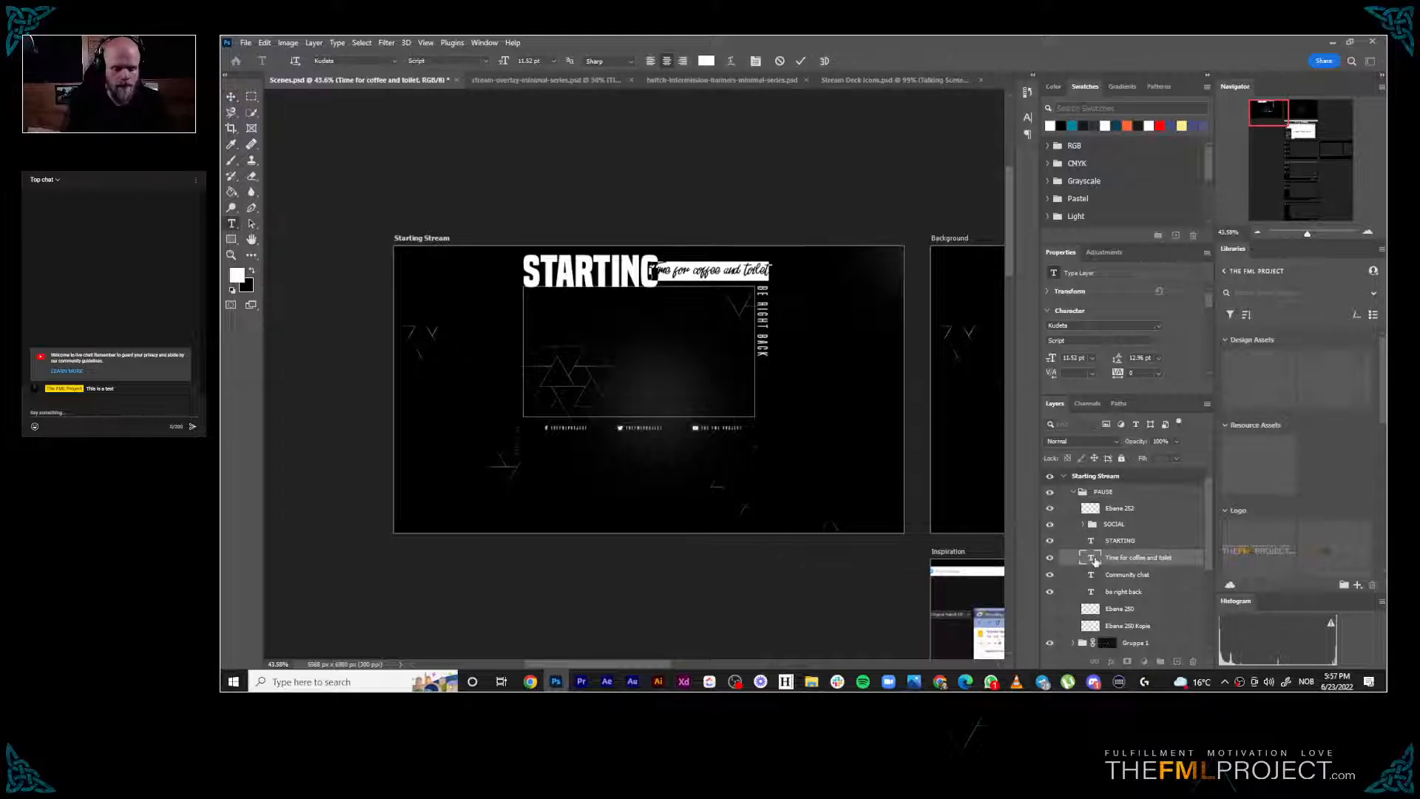
text(Get Ready)
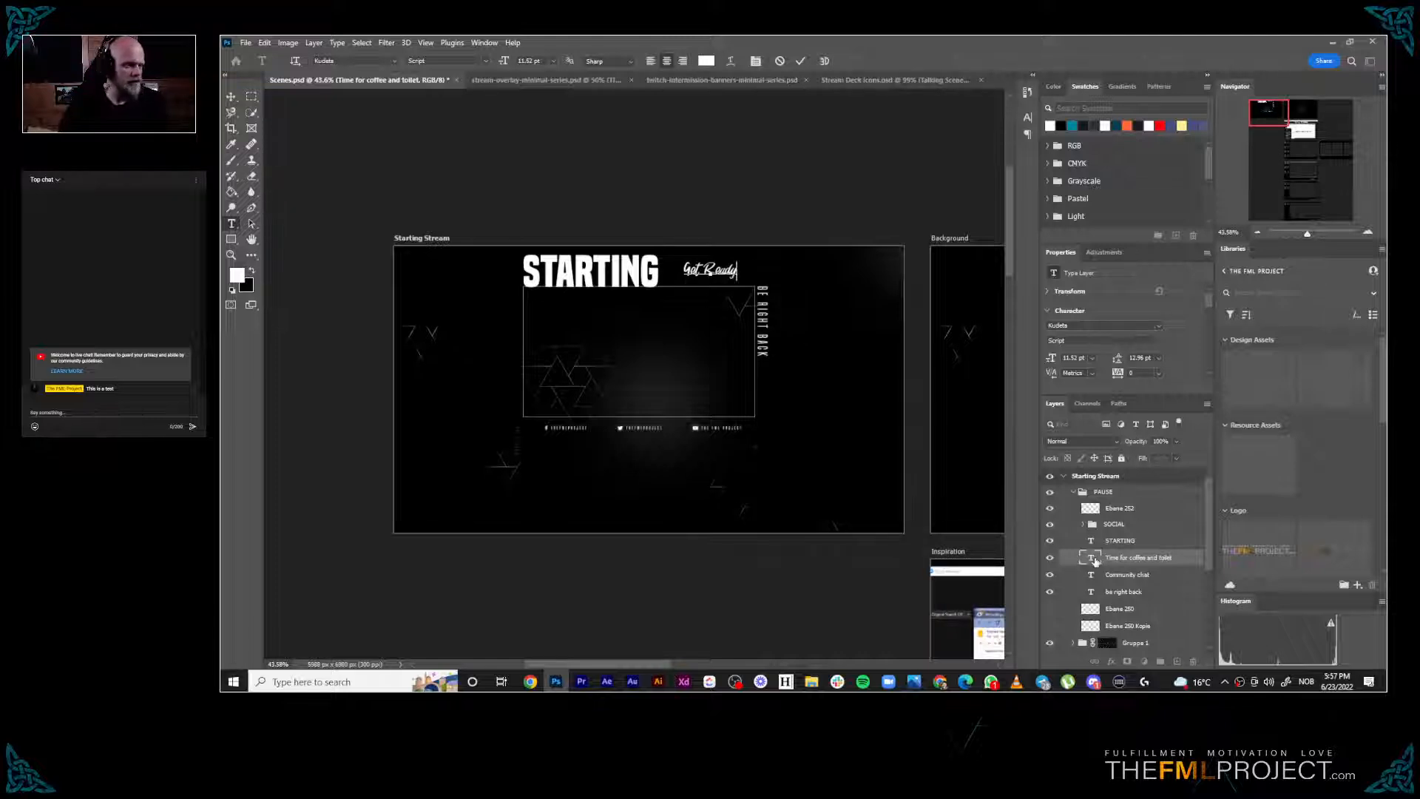
click(799, 62)
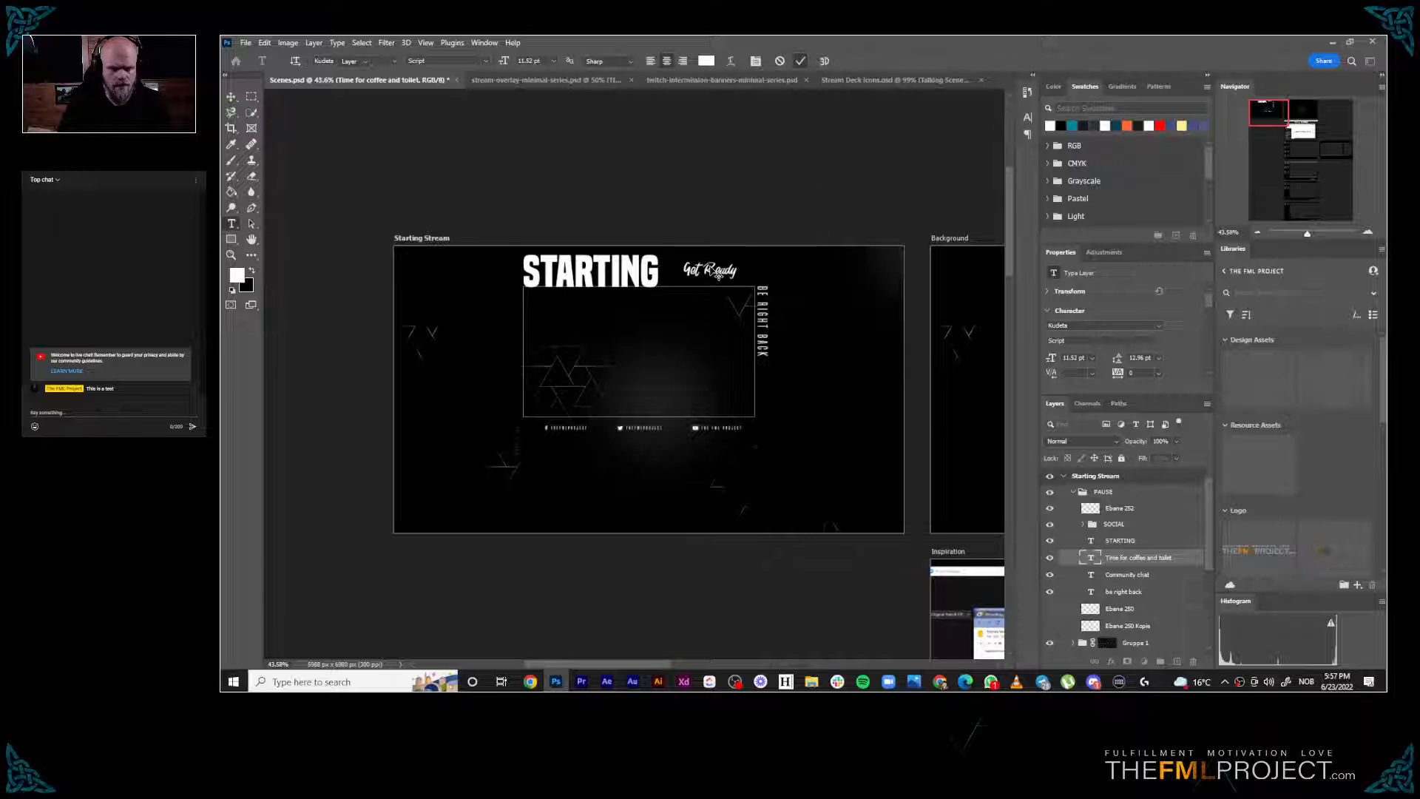
key(v)
drag(711, 272, 695, 282)
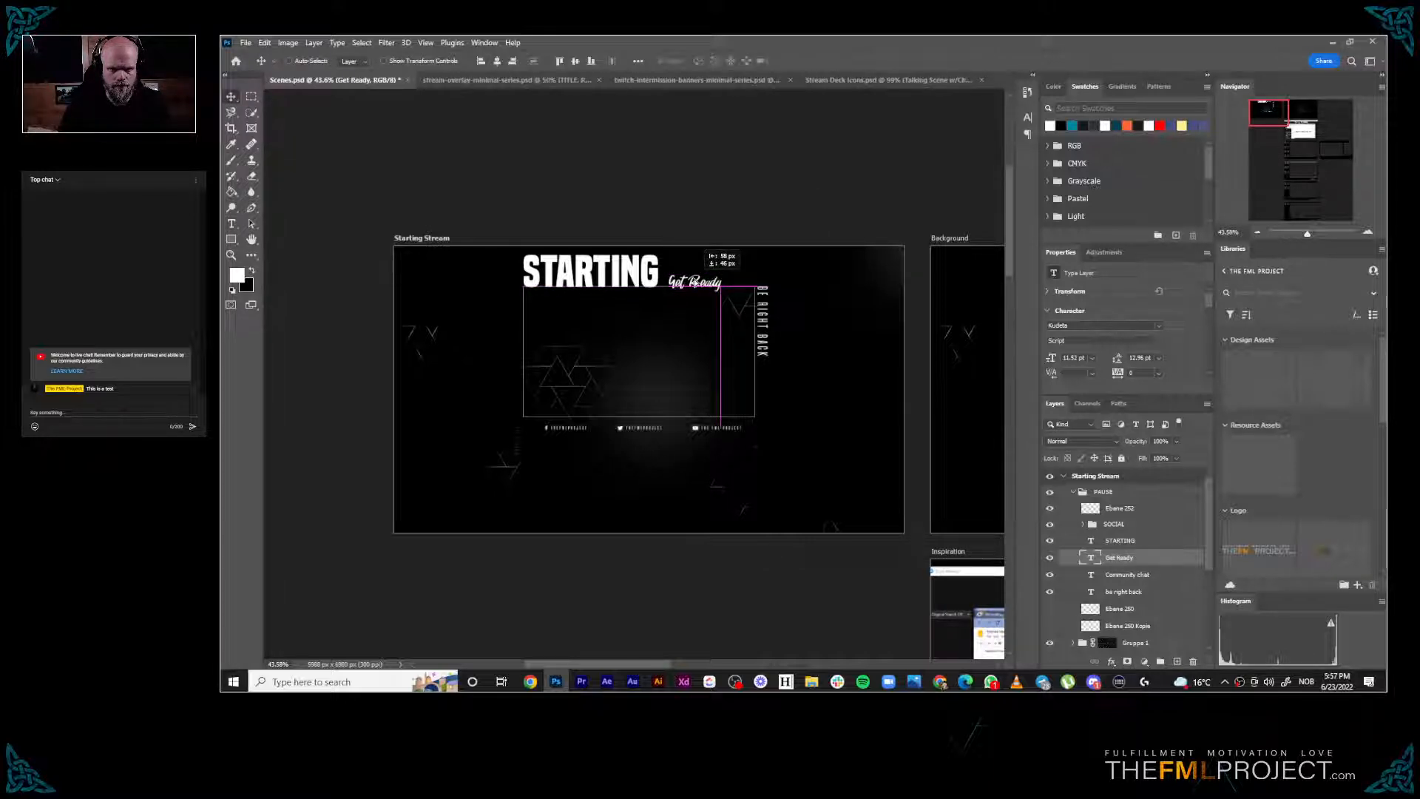
drag(695, 282, 696, 282)
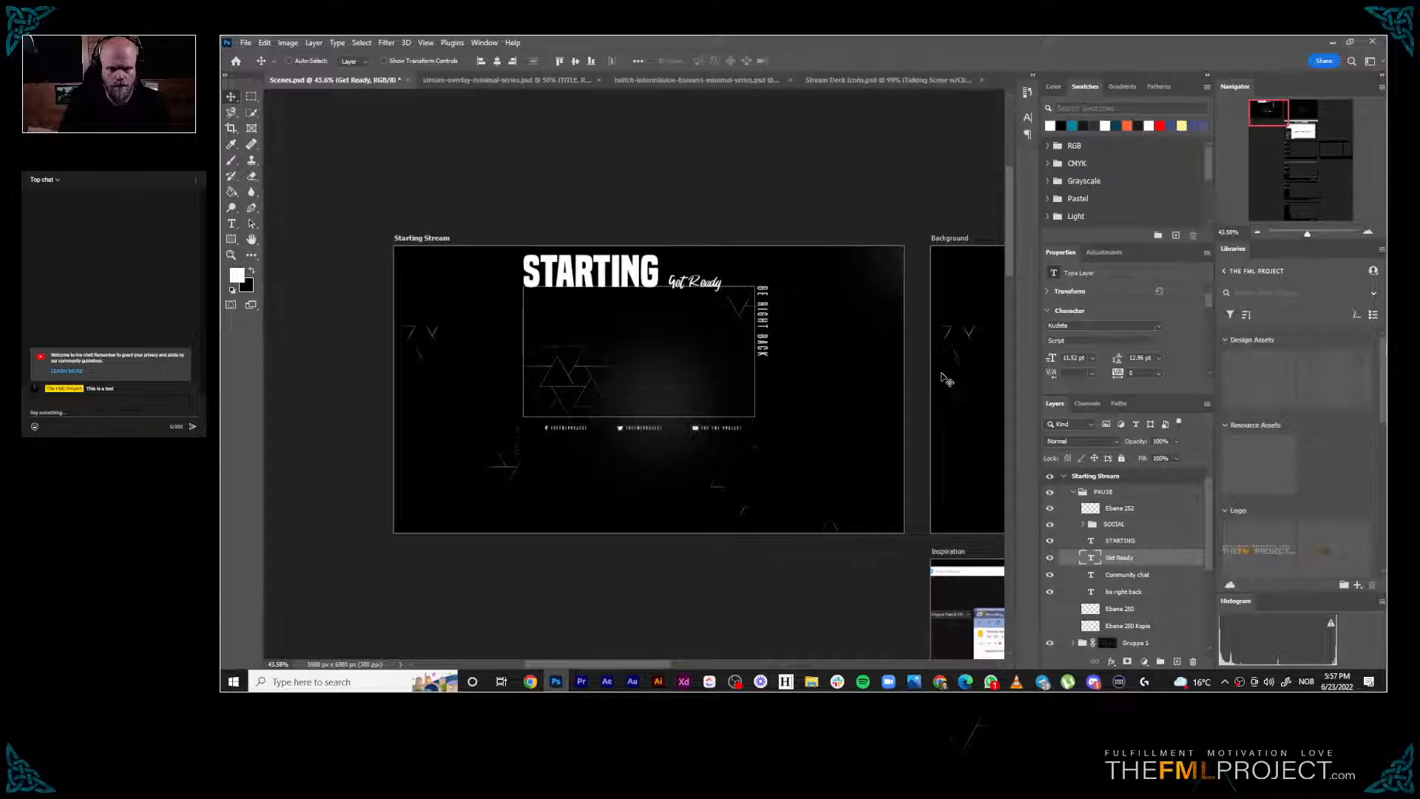
Replace the vertical be right back text with Setting up the stream
click(1092, 593)
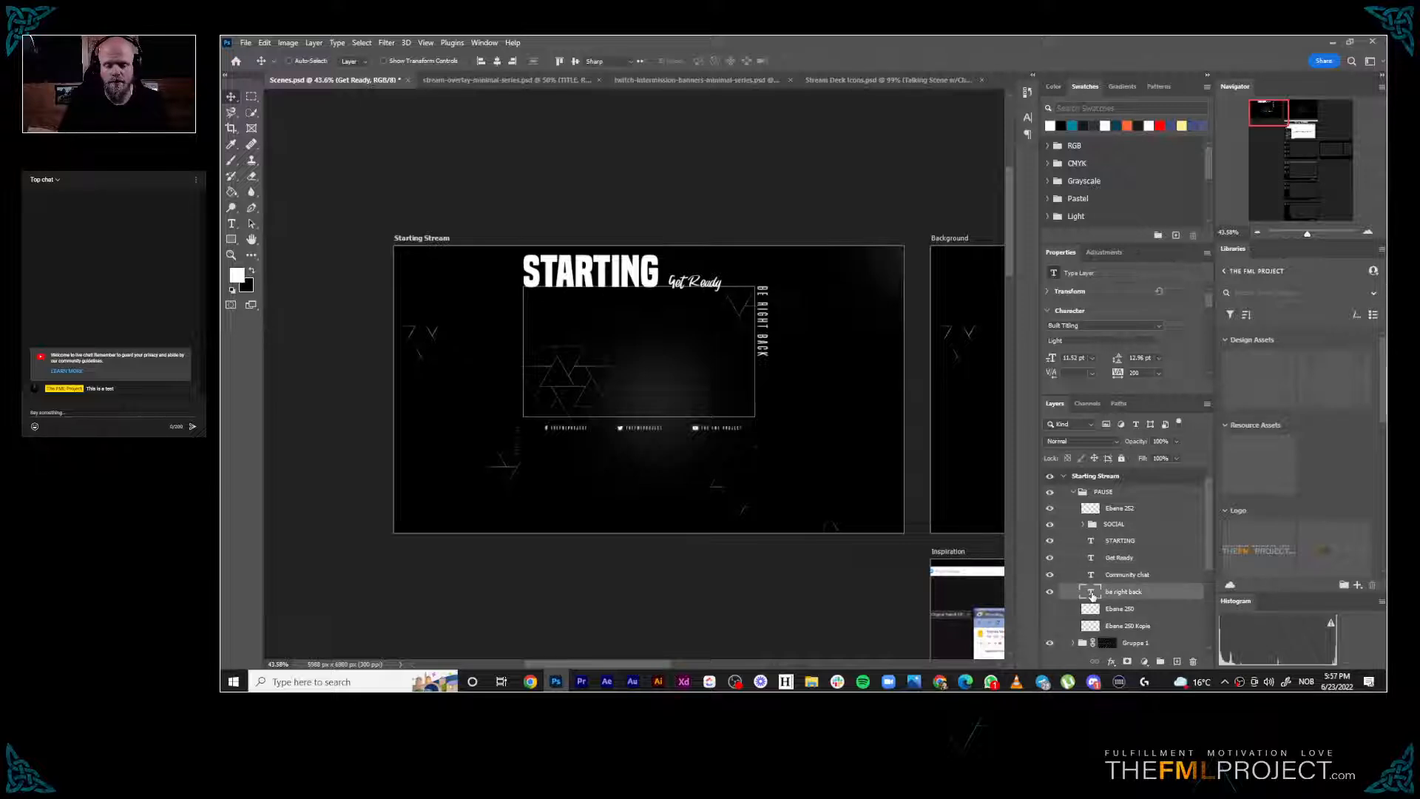
double_click(1092, 593)
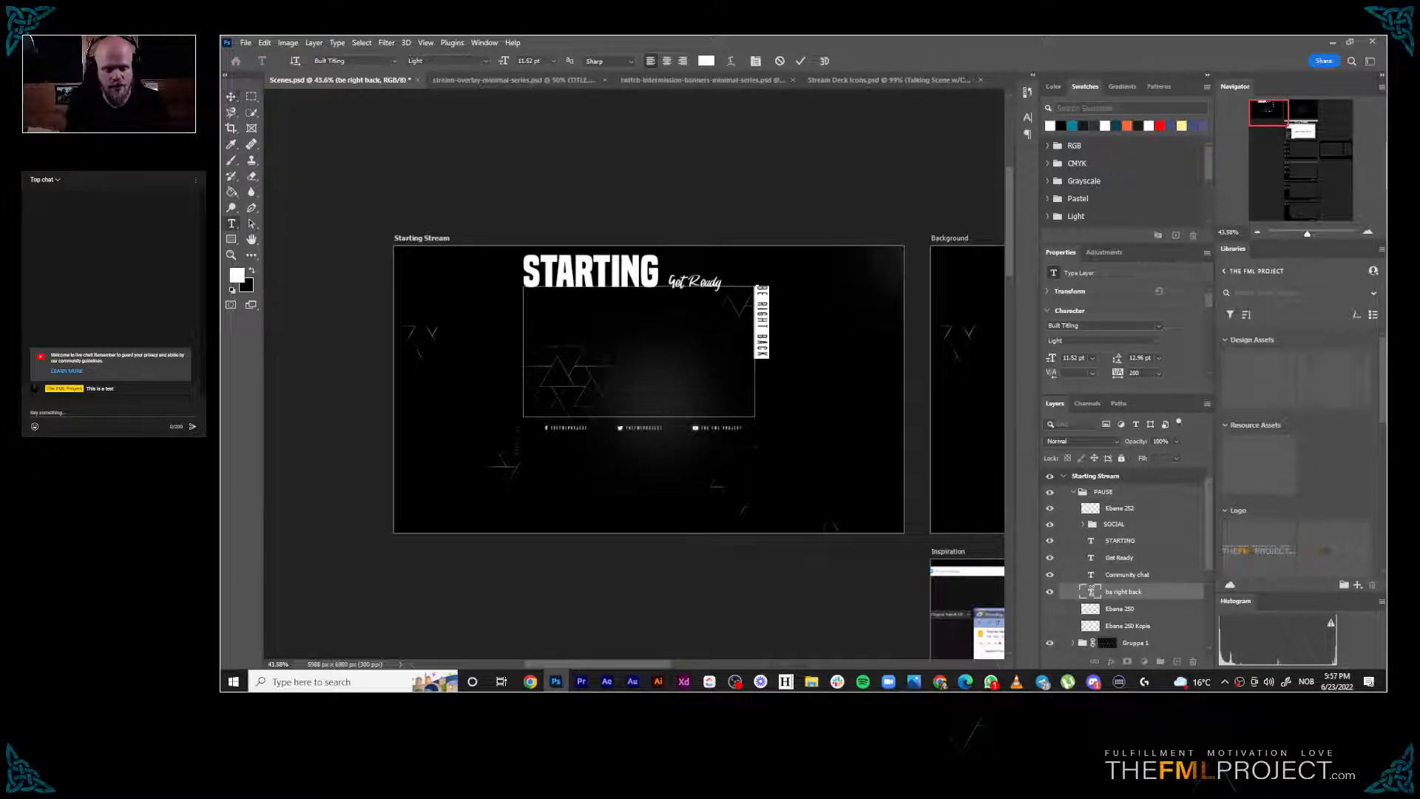
text(SETT)
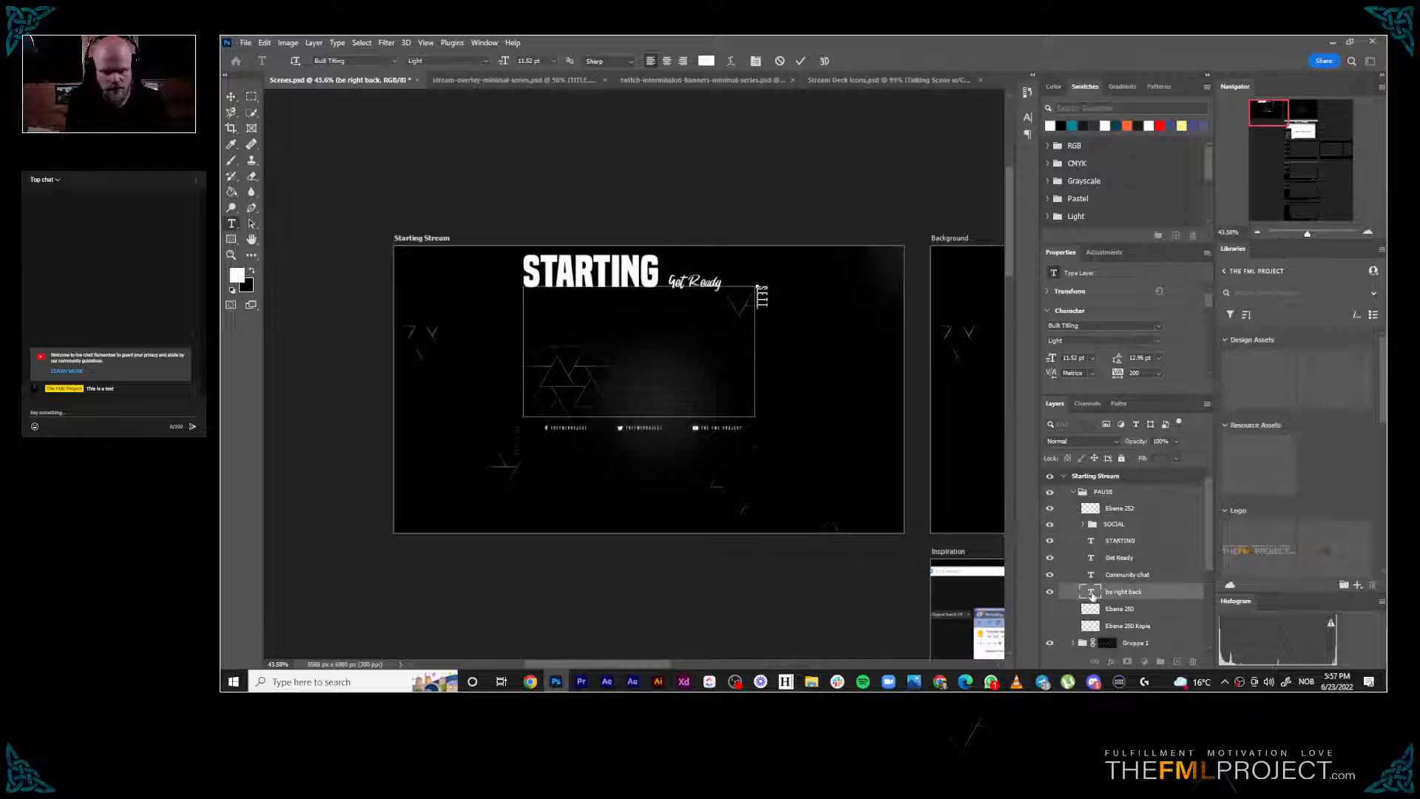
text(ING UP THE)
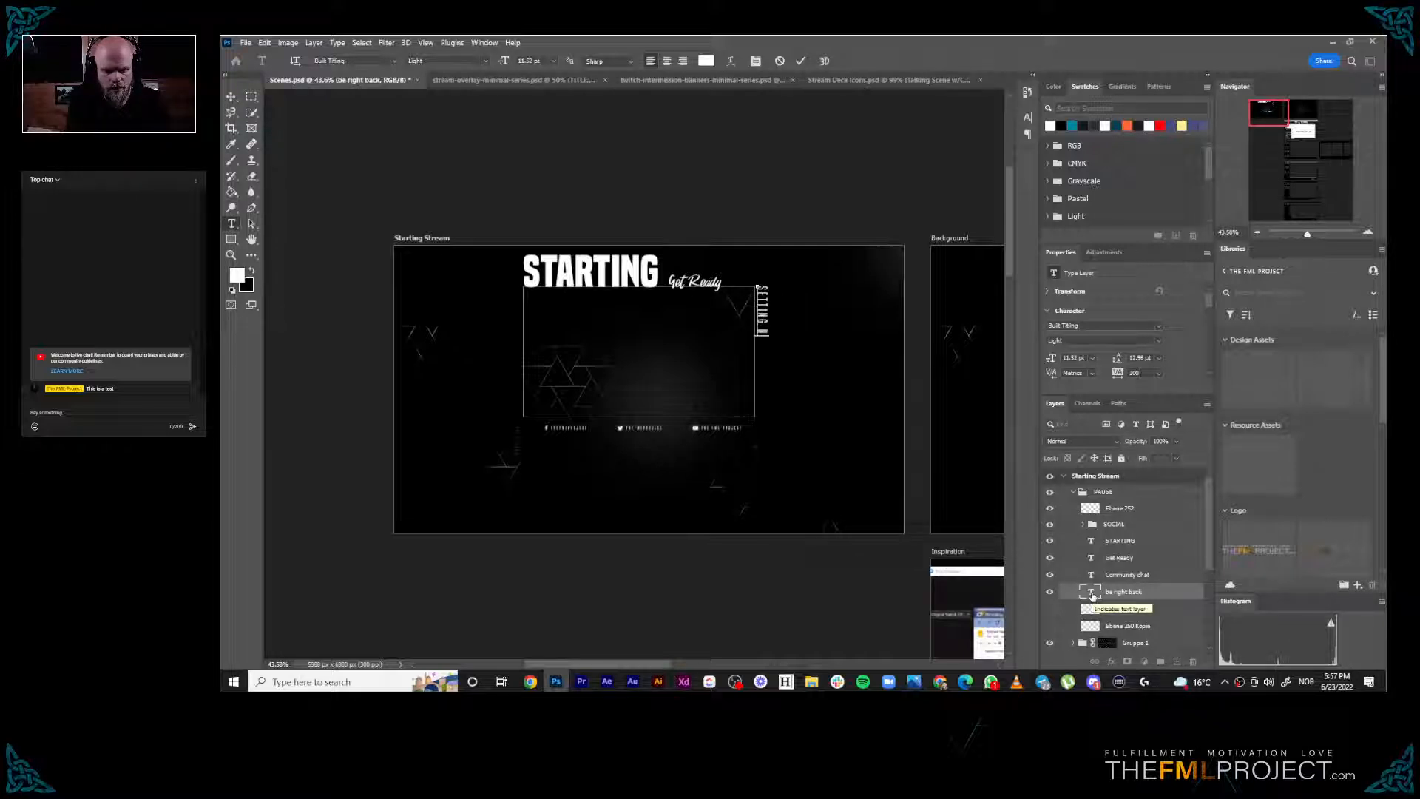
text( STREAM.)
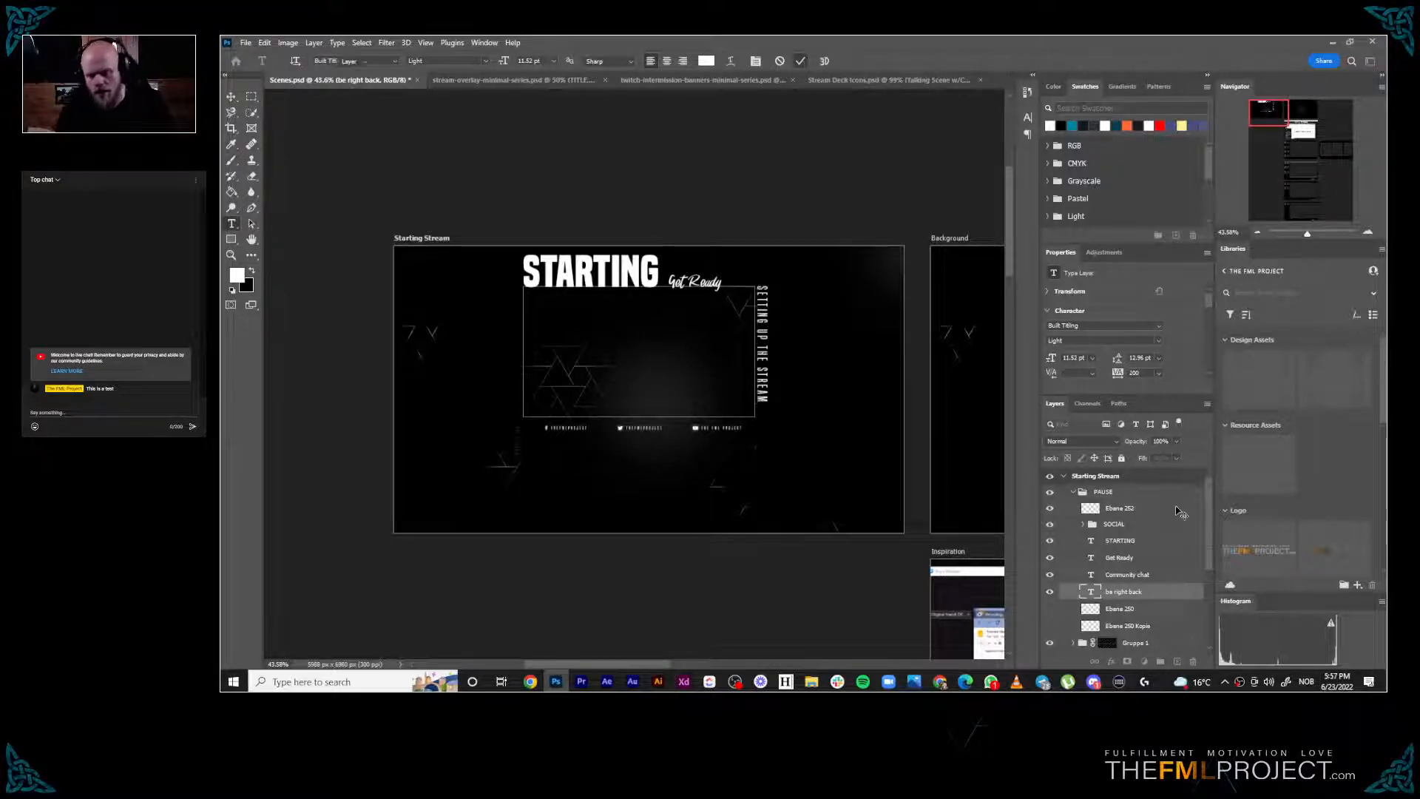
Scale the Ebene 252 frame proportionally to about 122%, keeping its upper-left corner in place
scroll(1106, 593, down, 5)
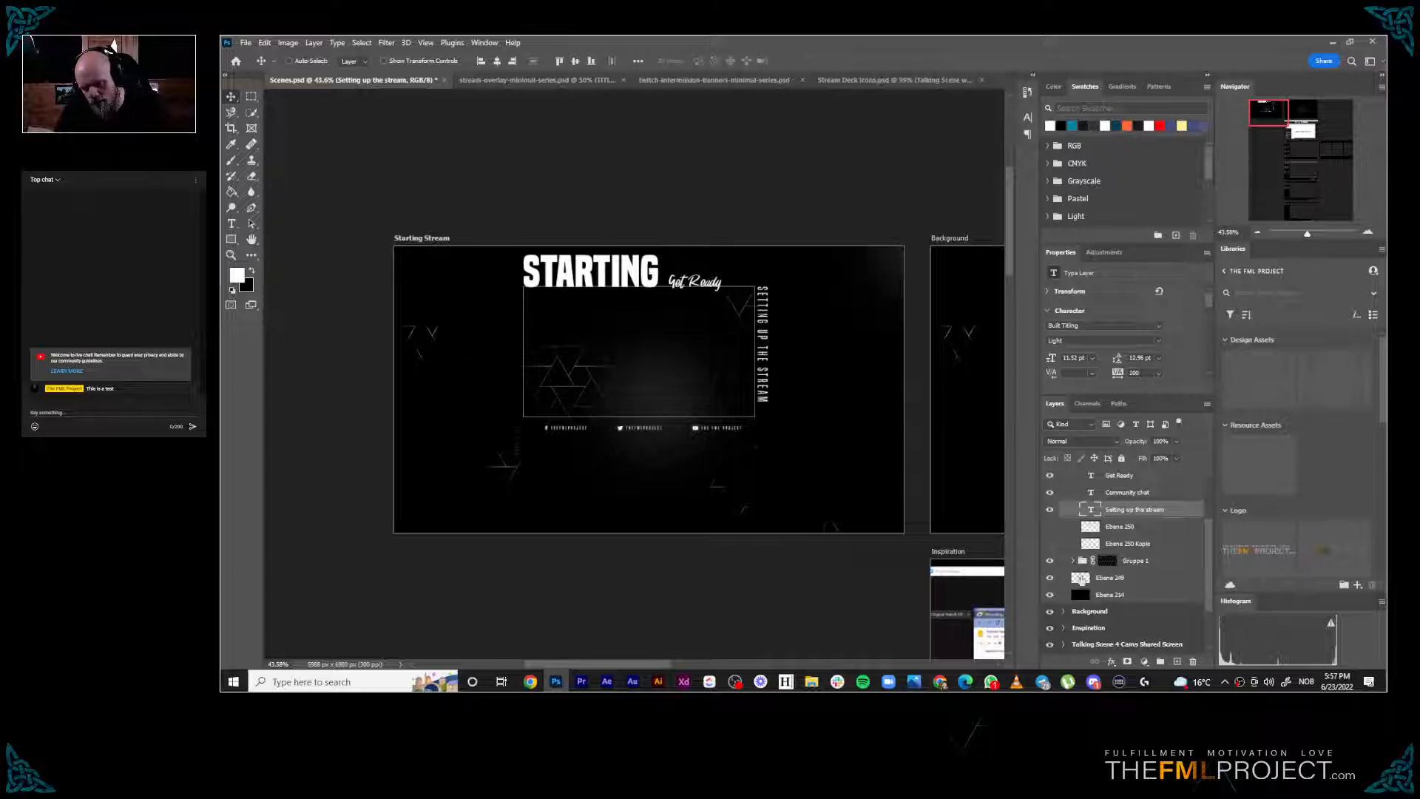
scroll(1080, 547, up, 3)
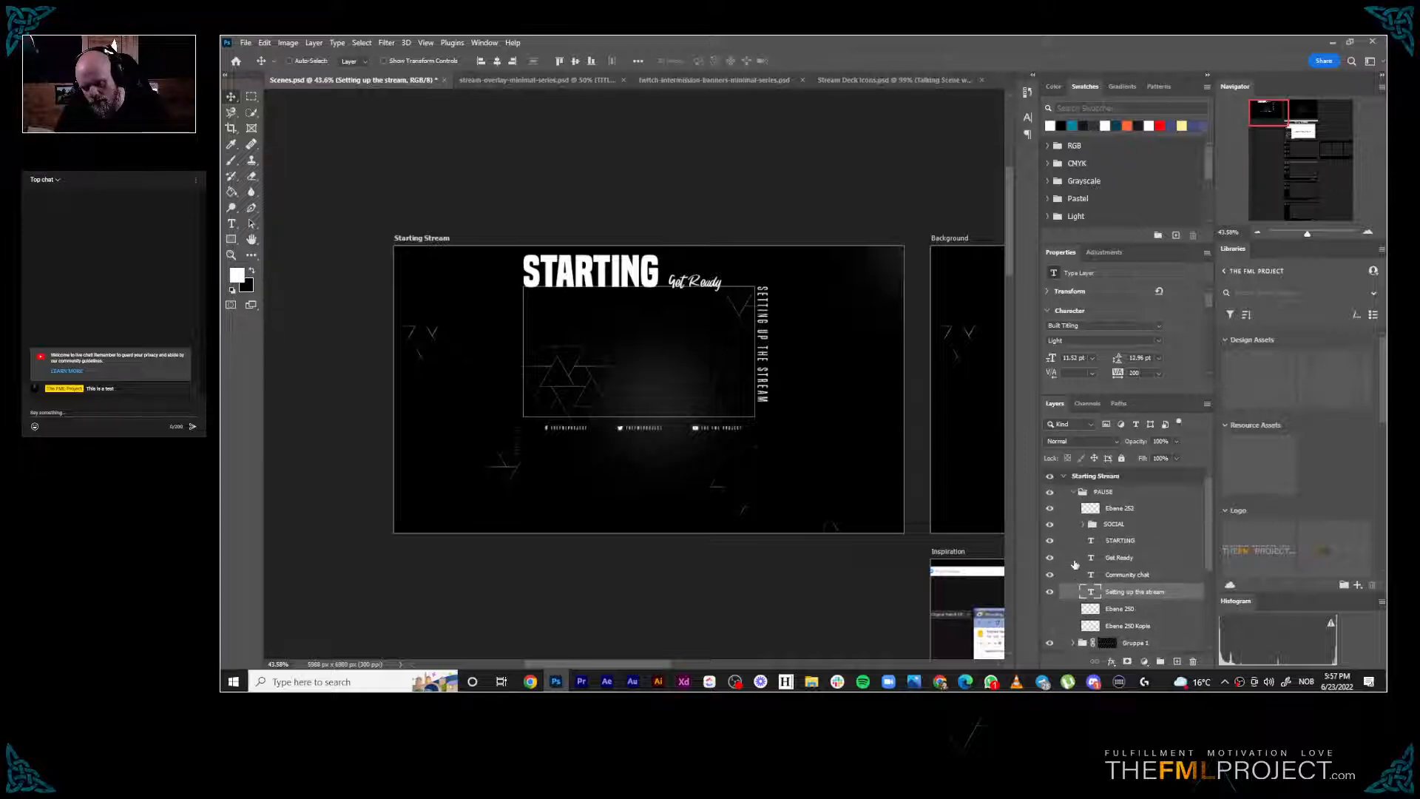
click(1051, 508)
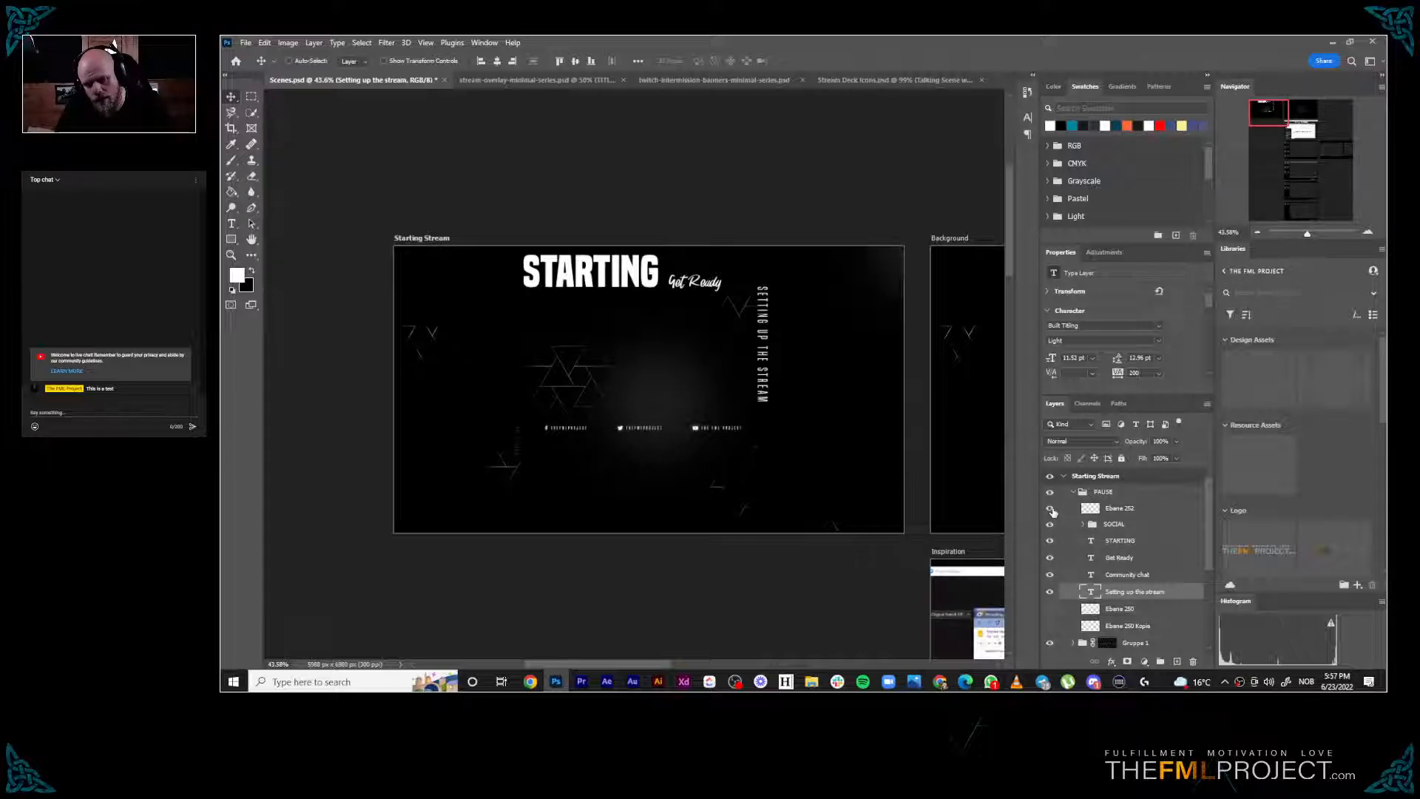
click(1051, 509)
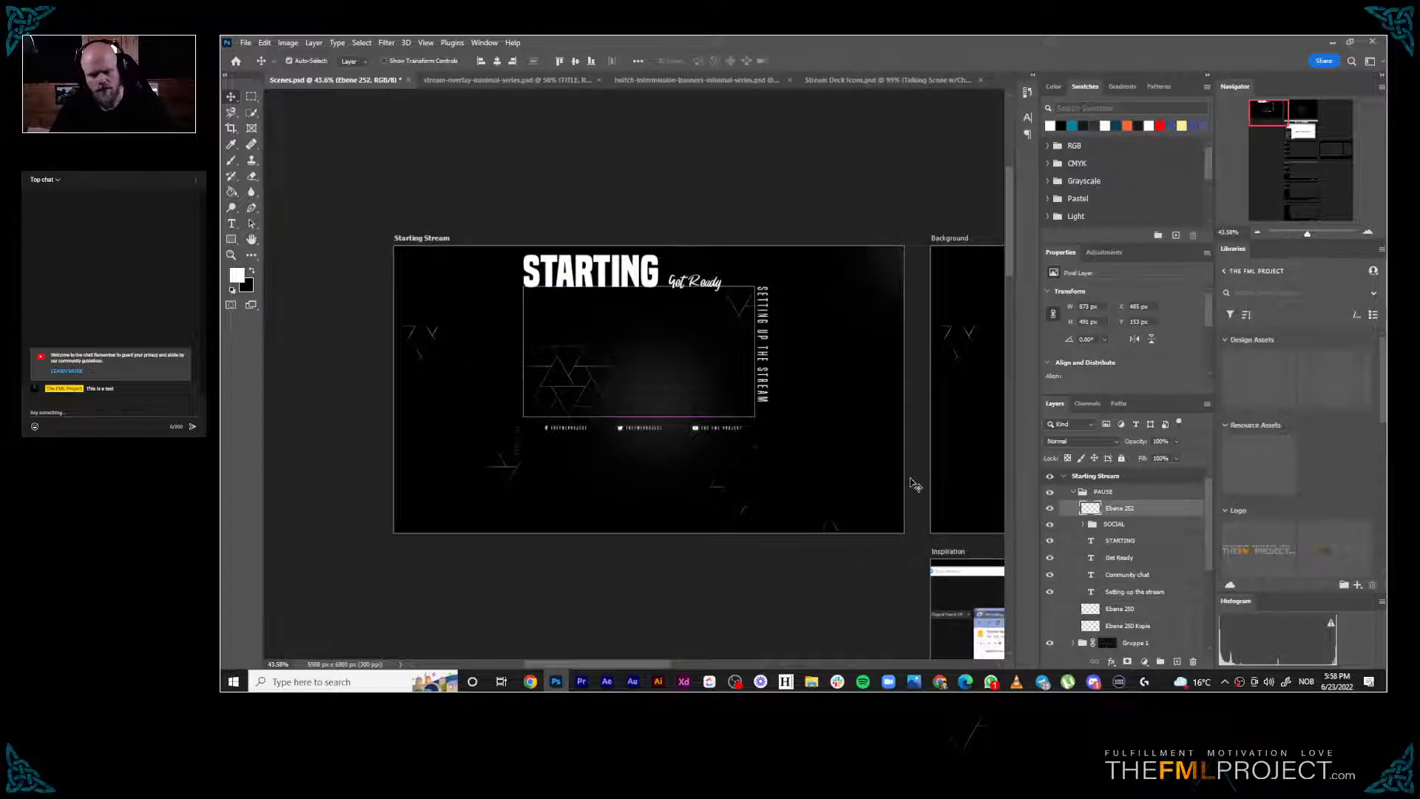
key(ctrl+t)
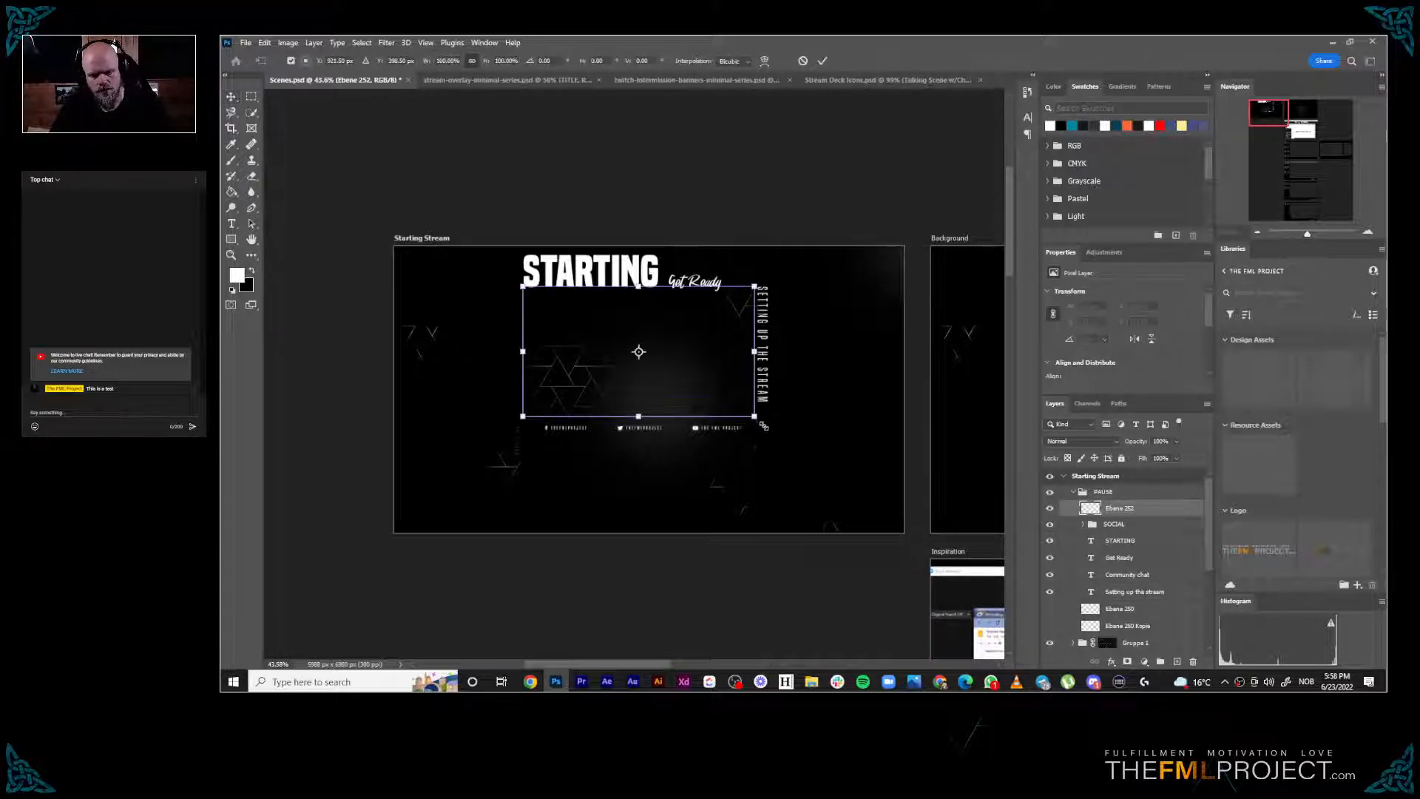
drag(751, 421, 809, 445)
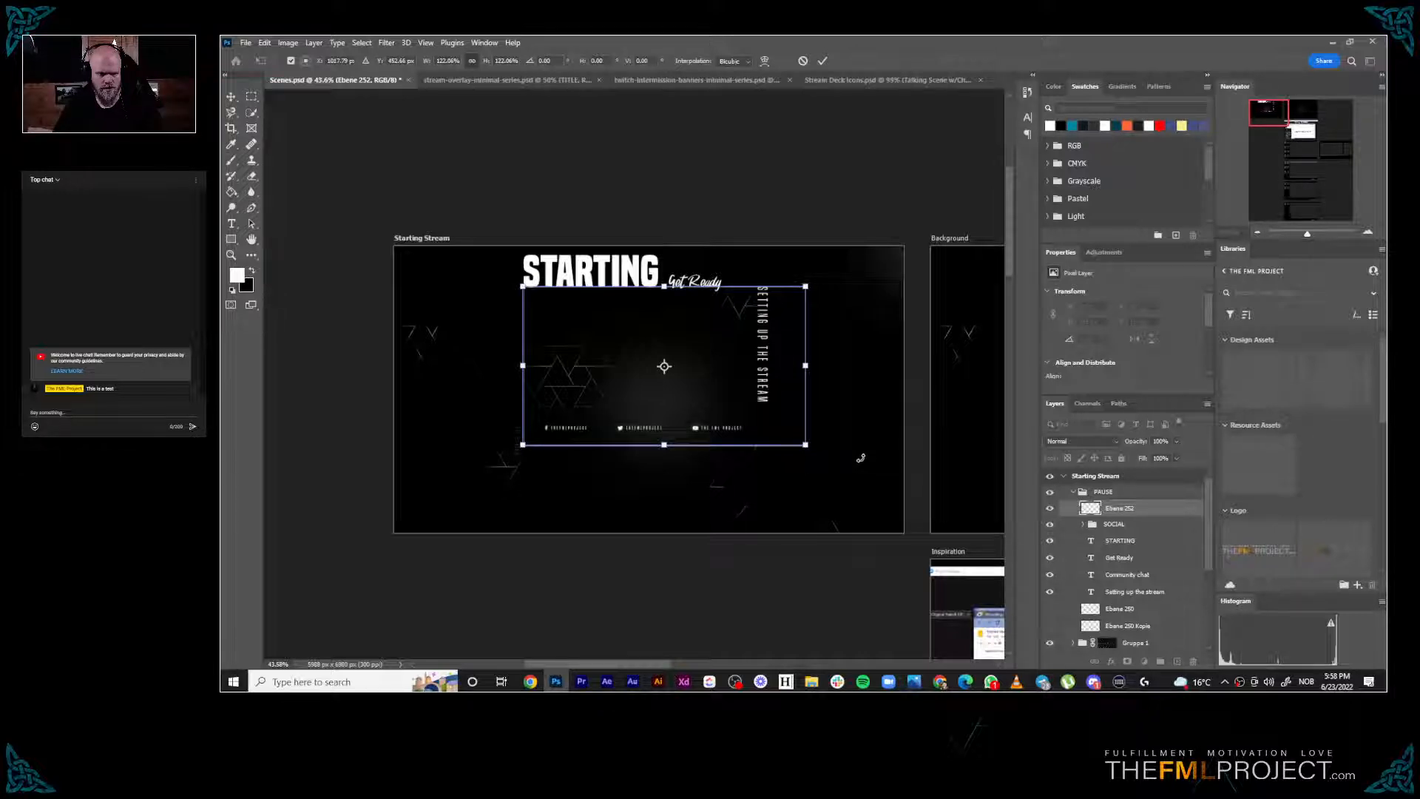
click(822, 64)
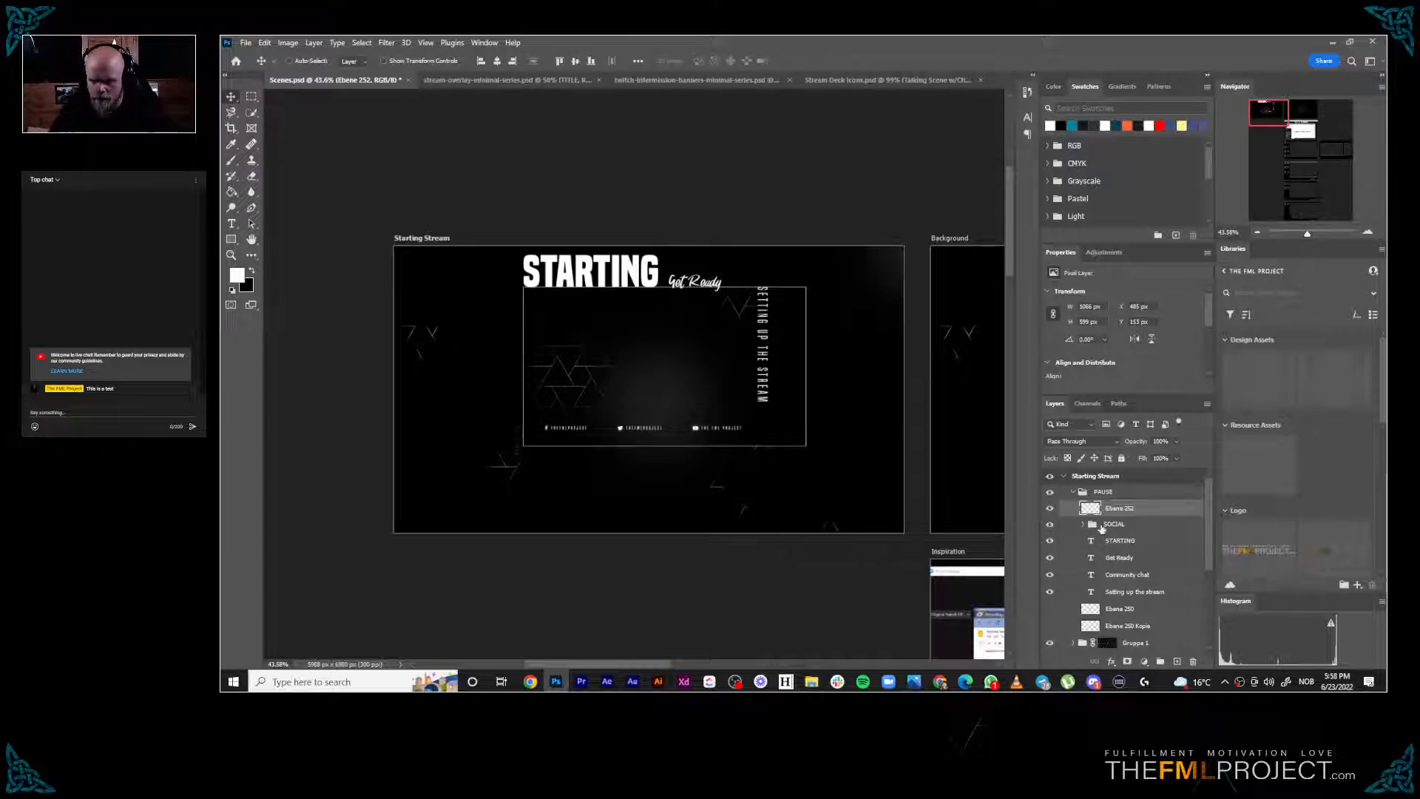
Move the SOCIAL group just below the enlarged frame and the vertical Setting up the stream text just outside its right edge
click(1113, 524)
drag(696, 427, 697, 458)
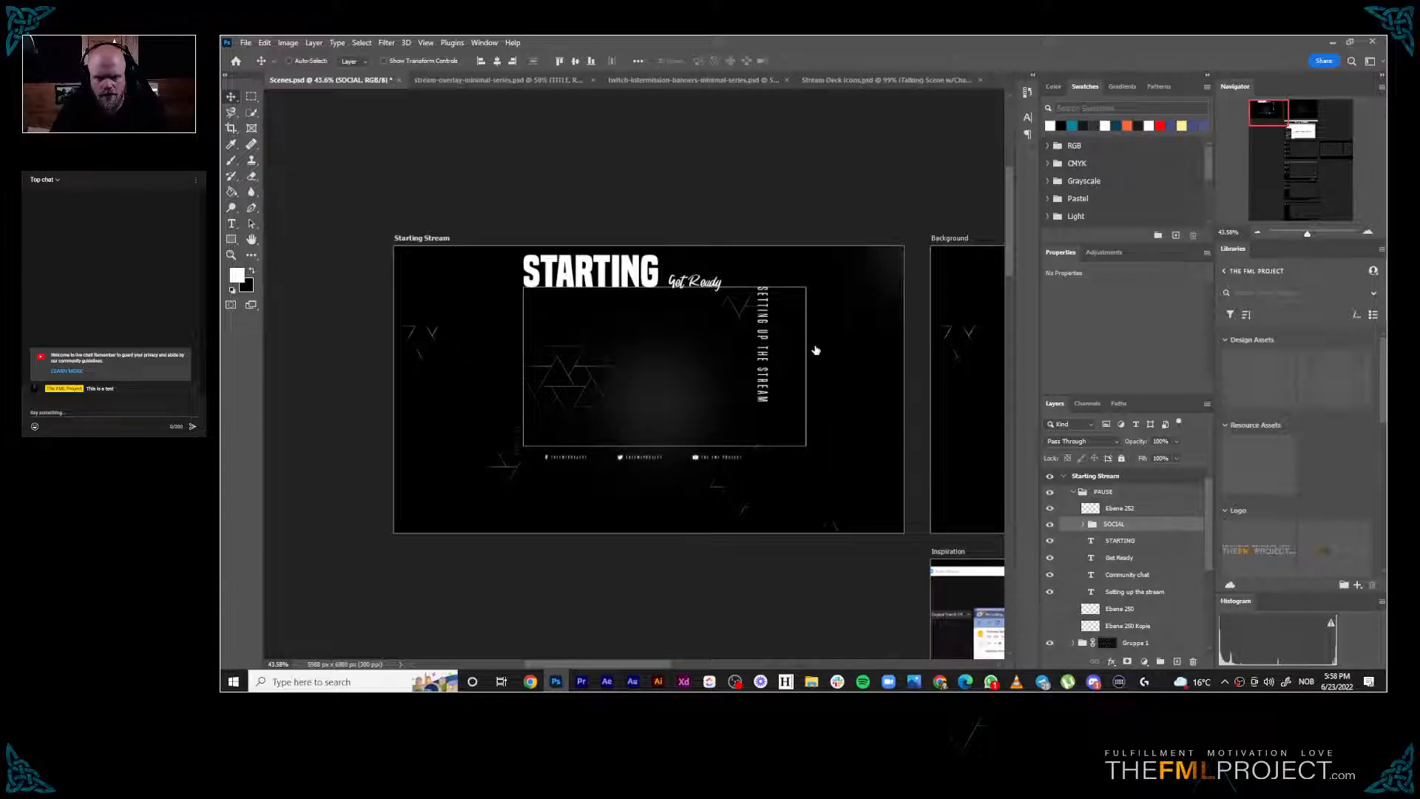
drag(761, 350, 812, 349)
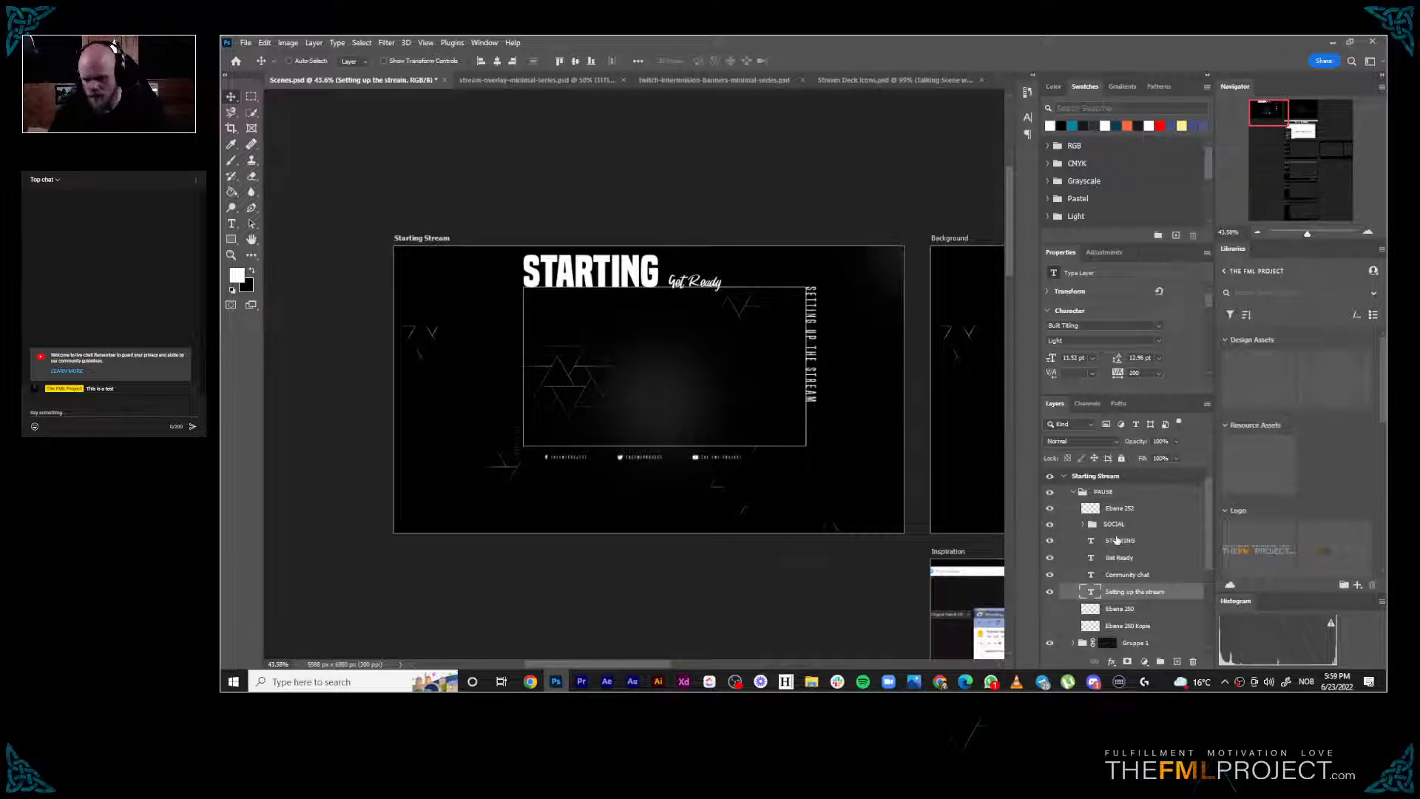
Hide the Ebene 214 layer to check what it contributes to the artboard, and show it again
scroll(1107, 612, down, 3)
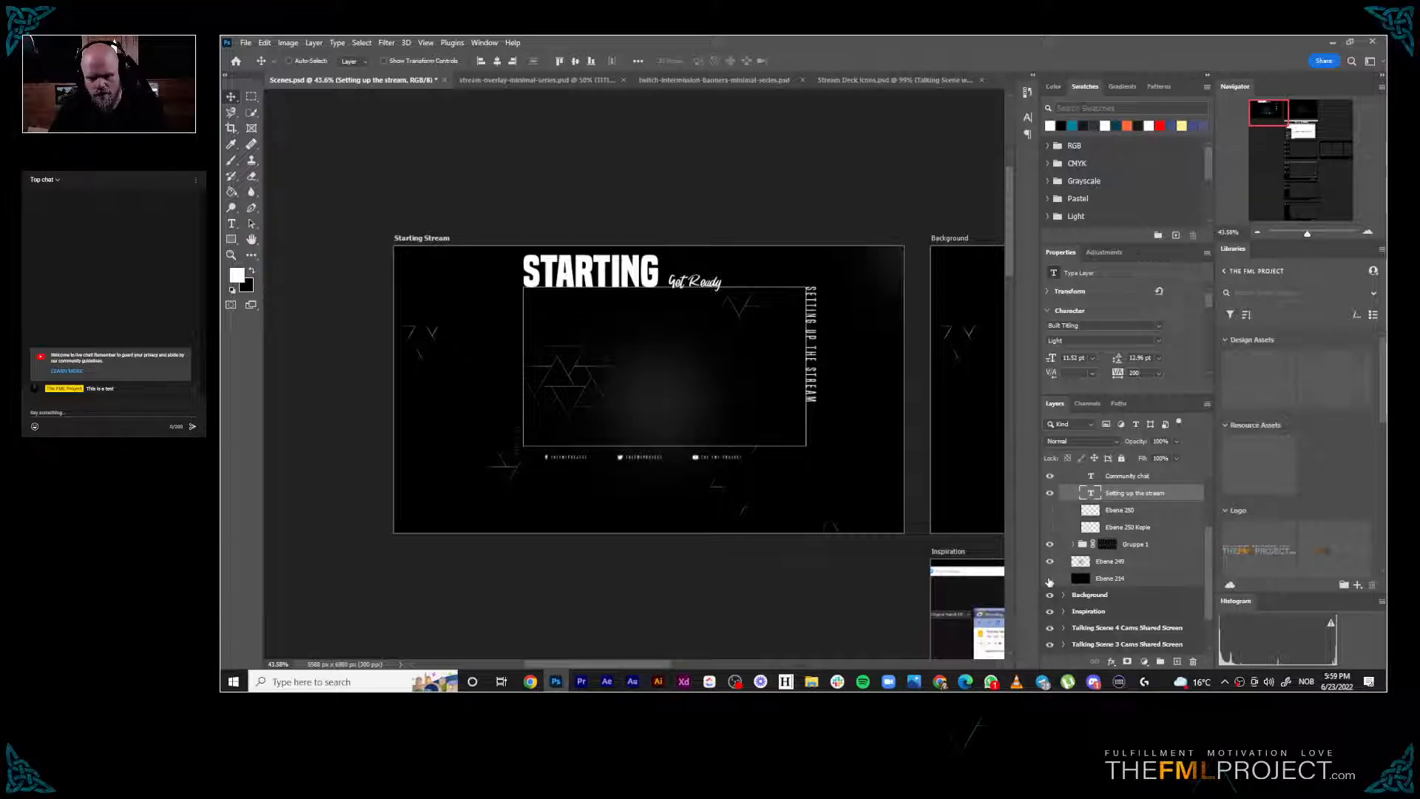
click(1049, 580)
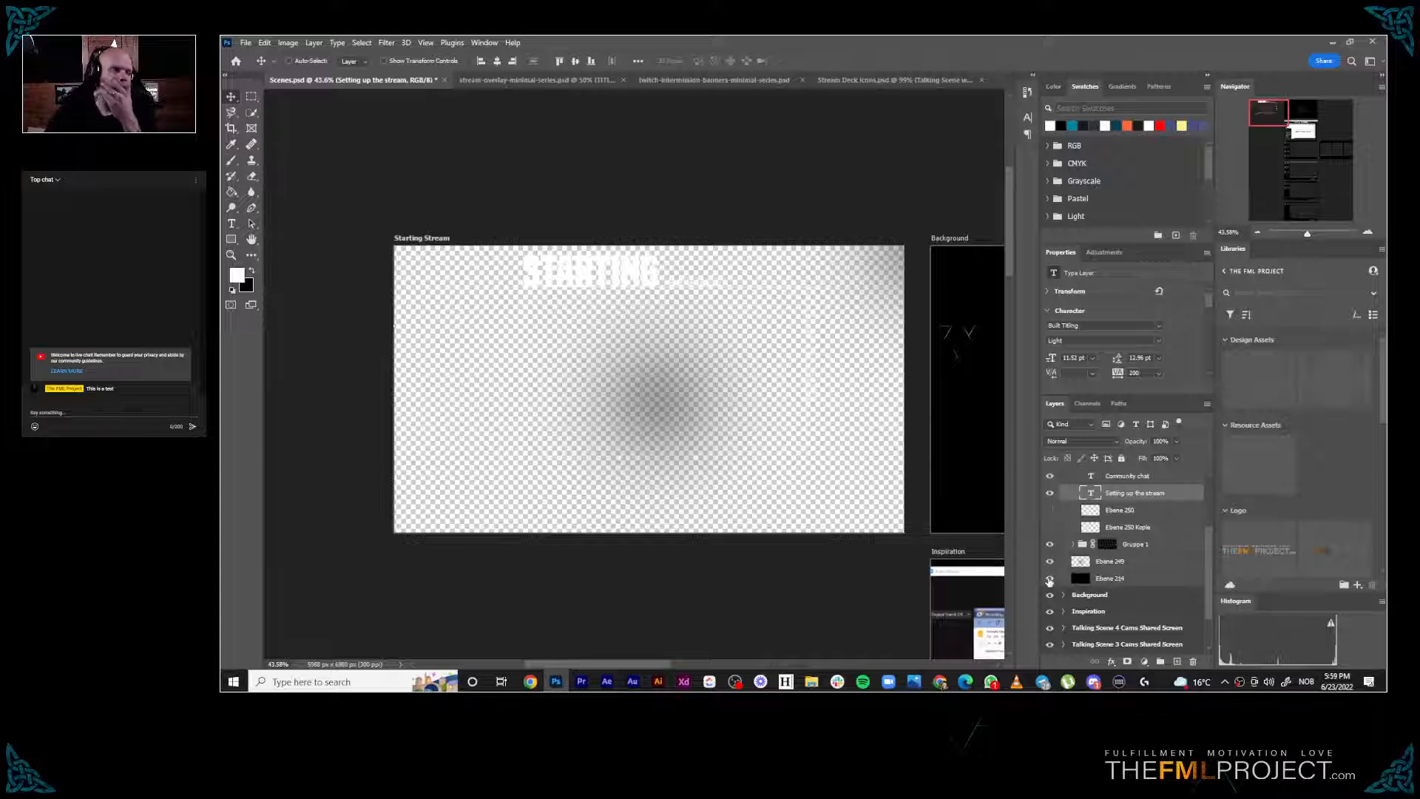
click(1049, 579)
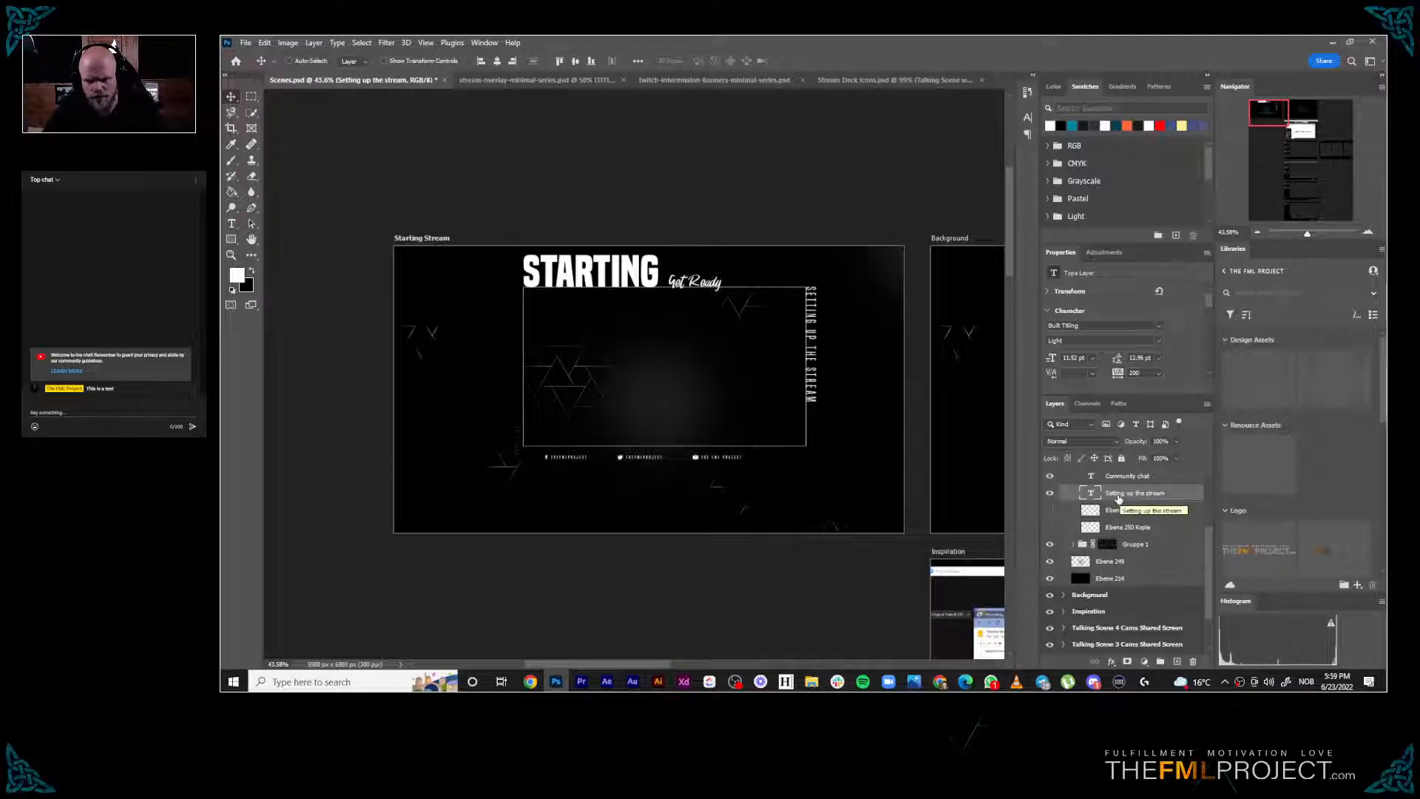
Try adding a layer mask to Ebene 214 from the loaded frame selection, and undo it
scroll(1094, 503, up, 3)
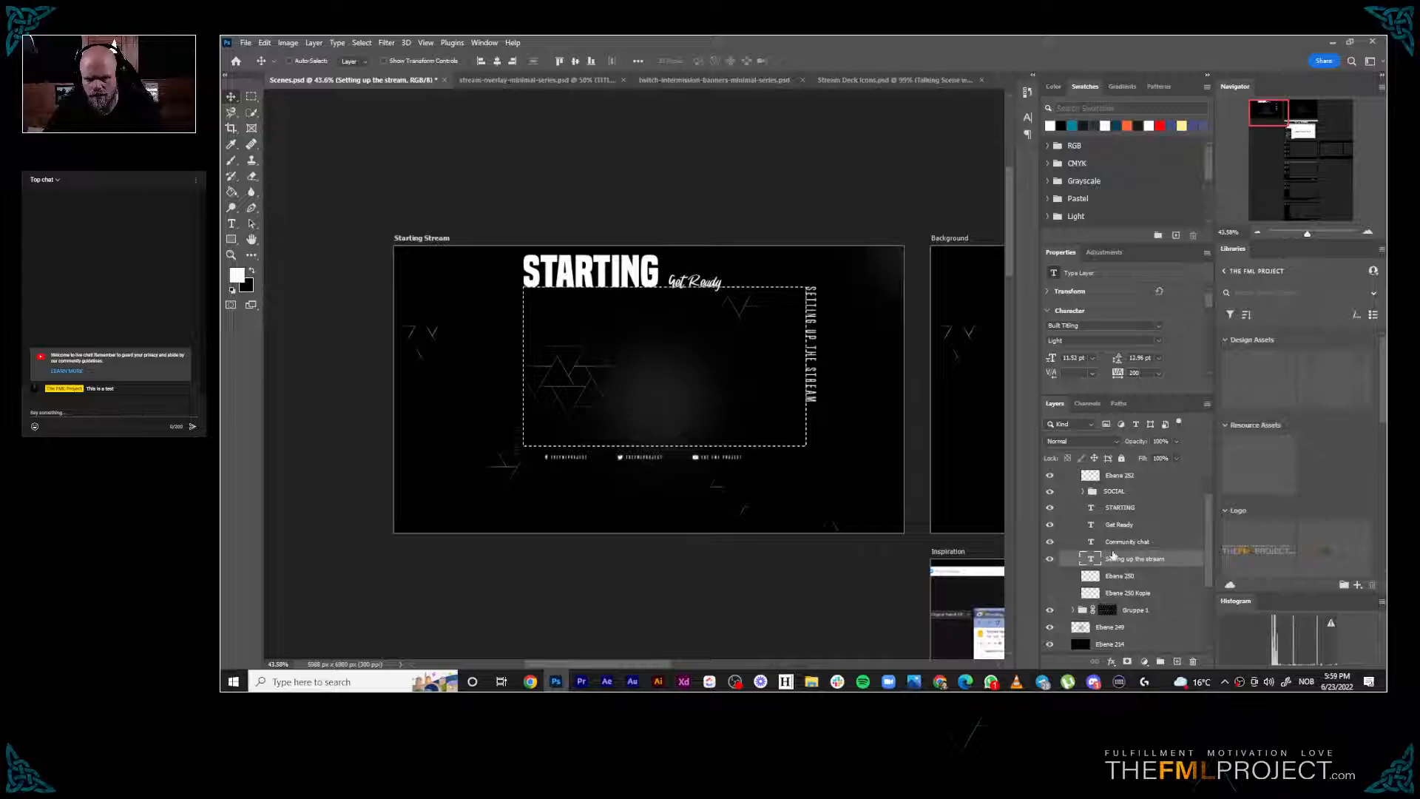
scroll(1113, 557, down, 3)
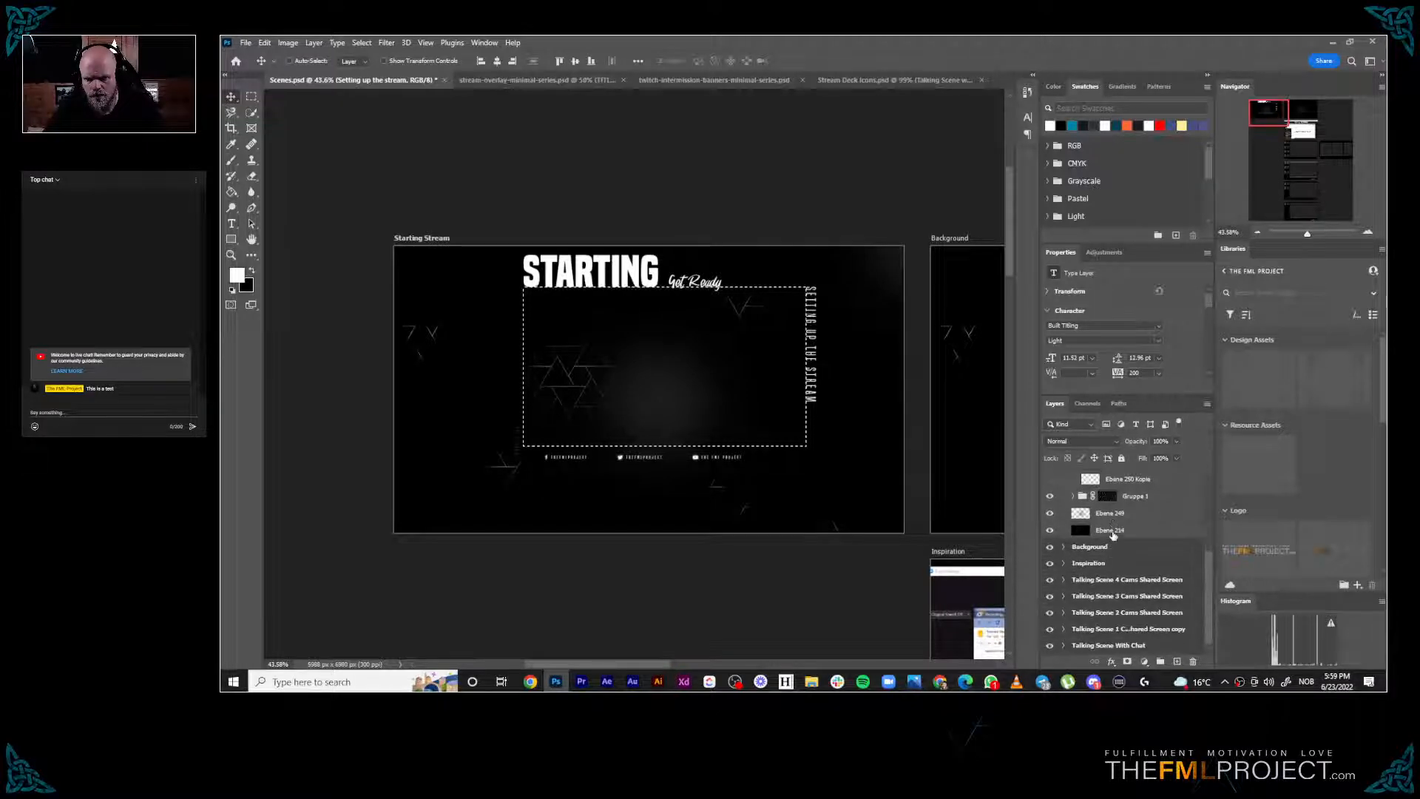
click(1112, 531)
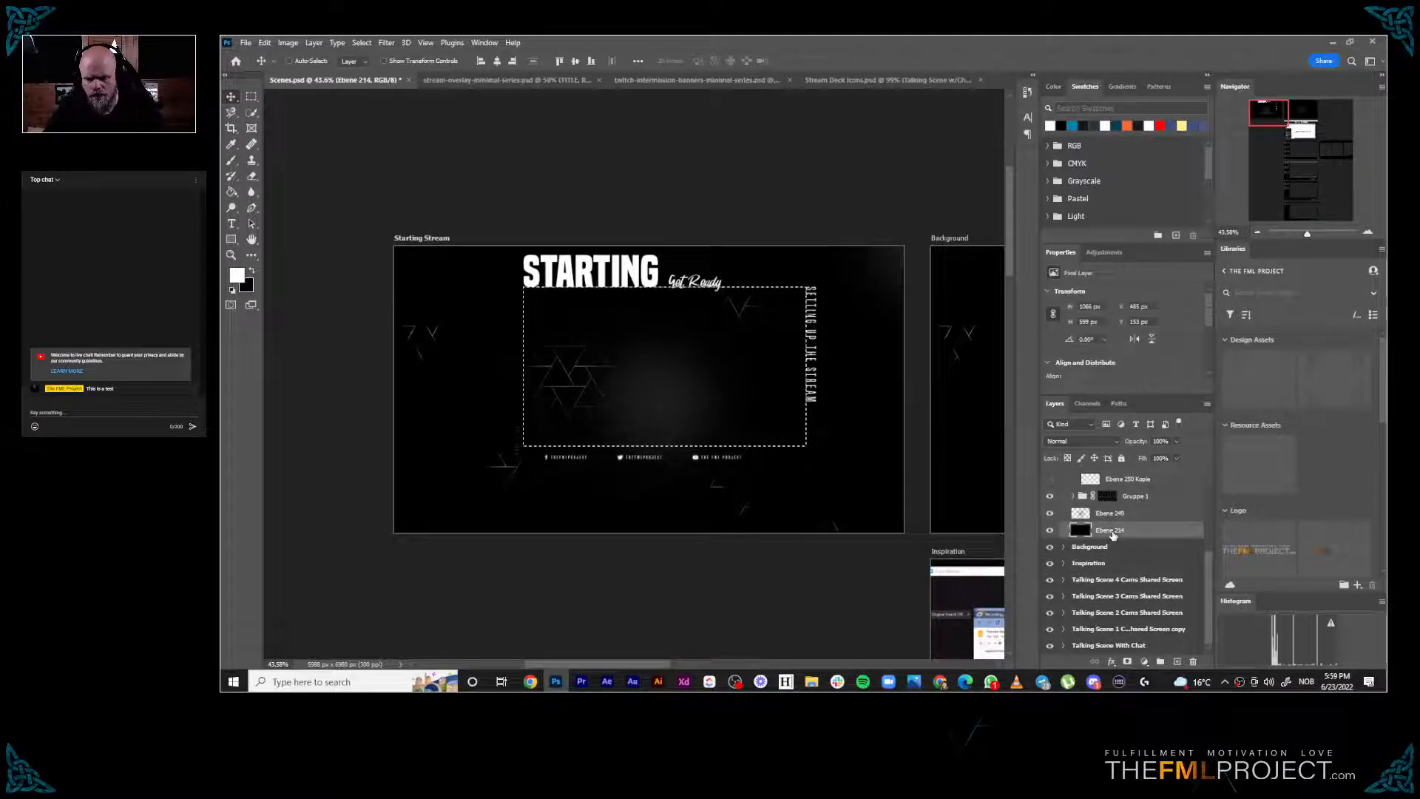
click(1127, 662)
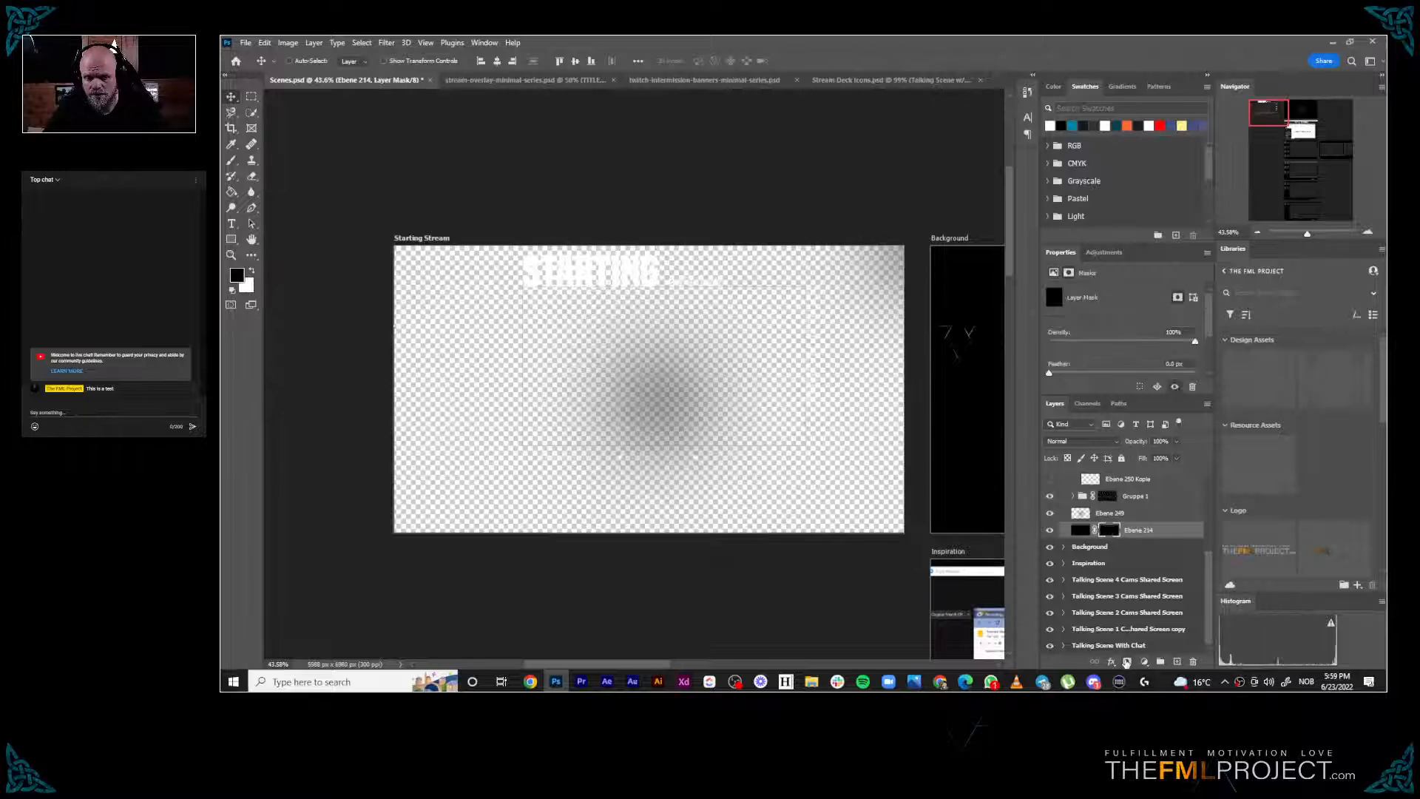
key(ctrl+z)
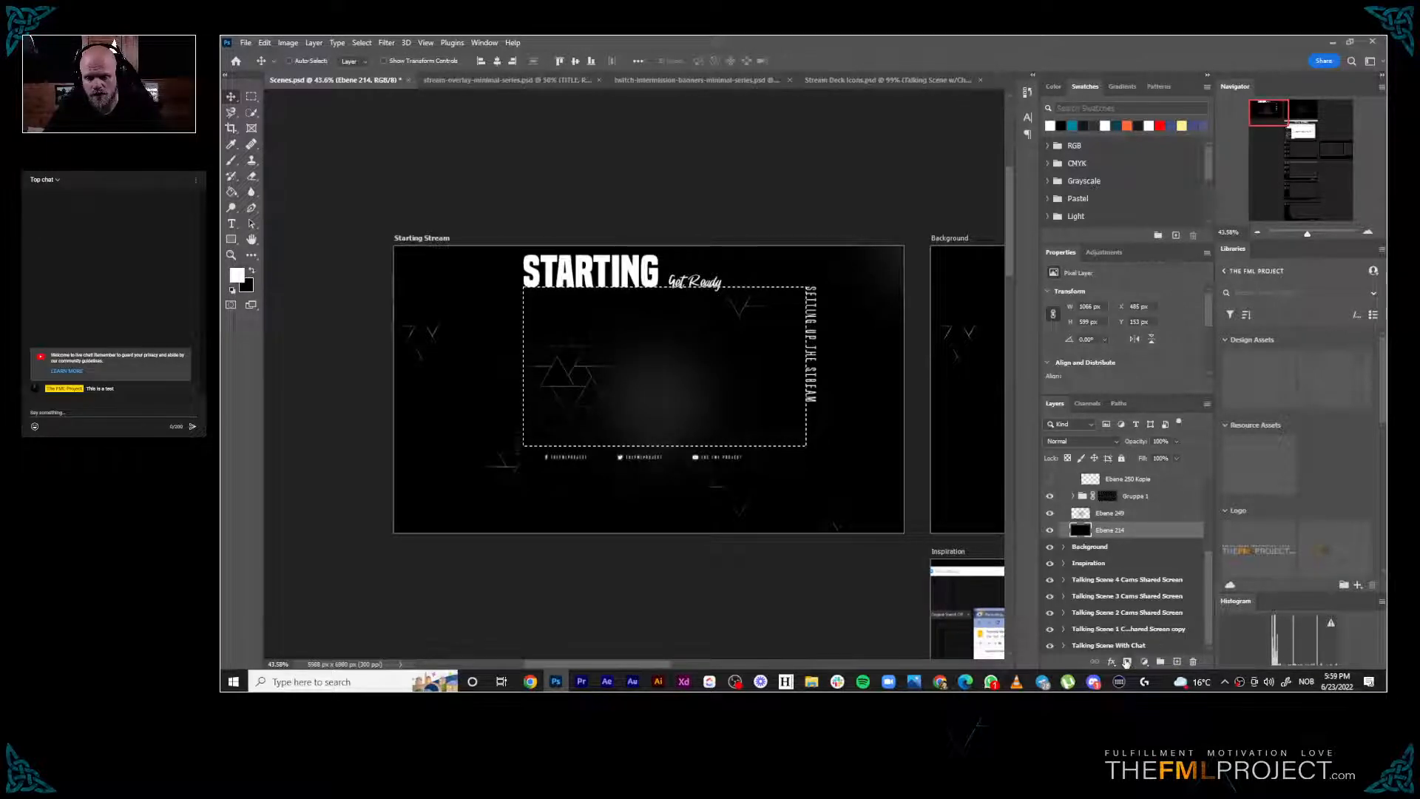
Add an empty layer mask to Ebene 214 and make a rectangular selection along the white frame's outline
click(1126, 662)
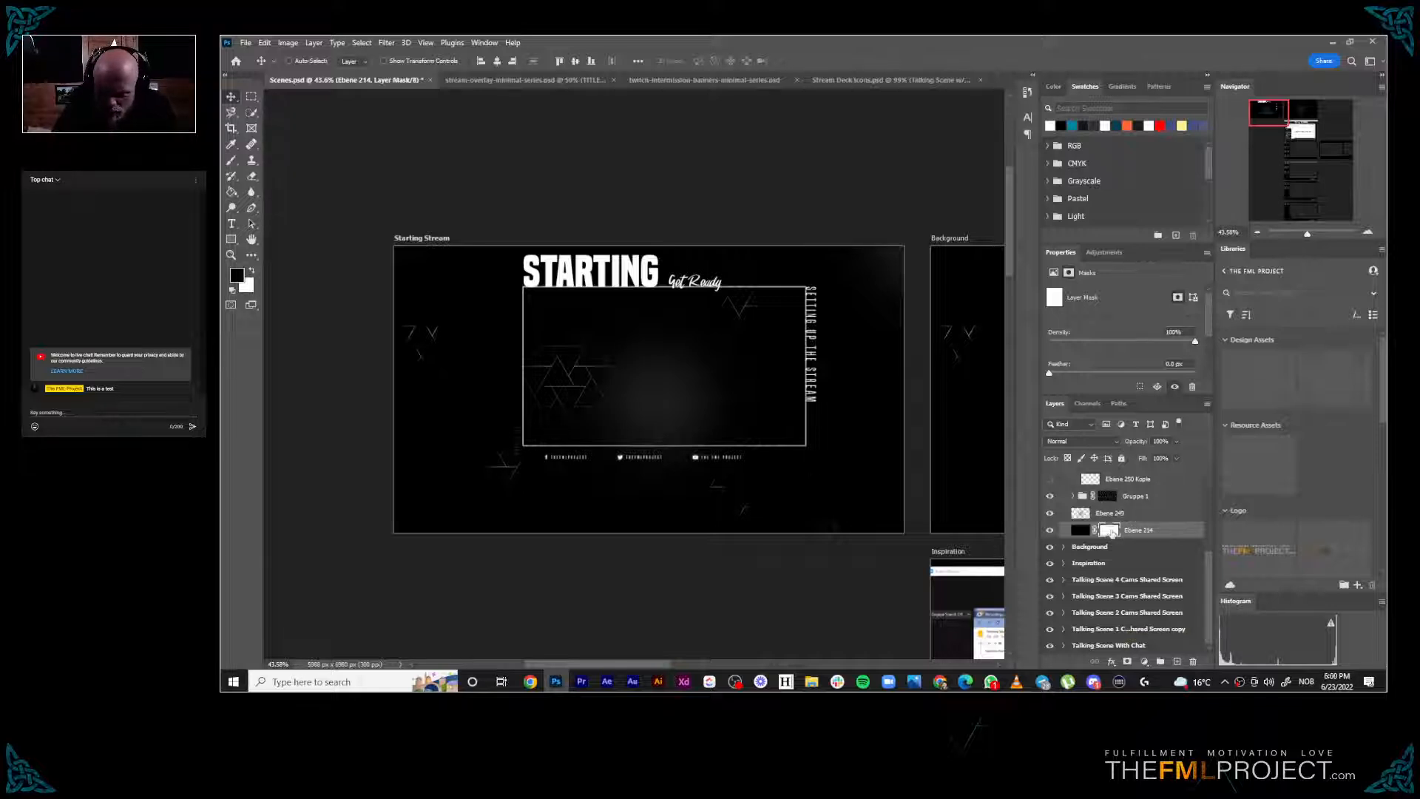
key(m)
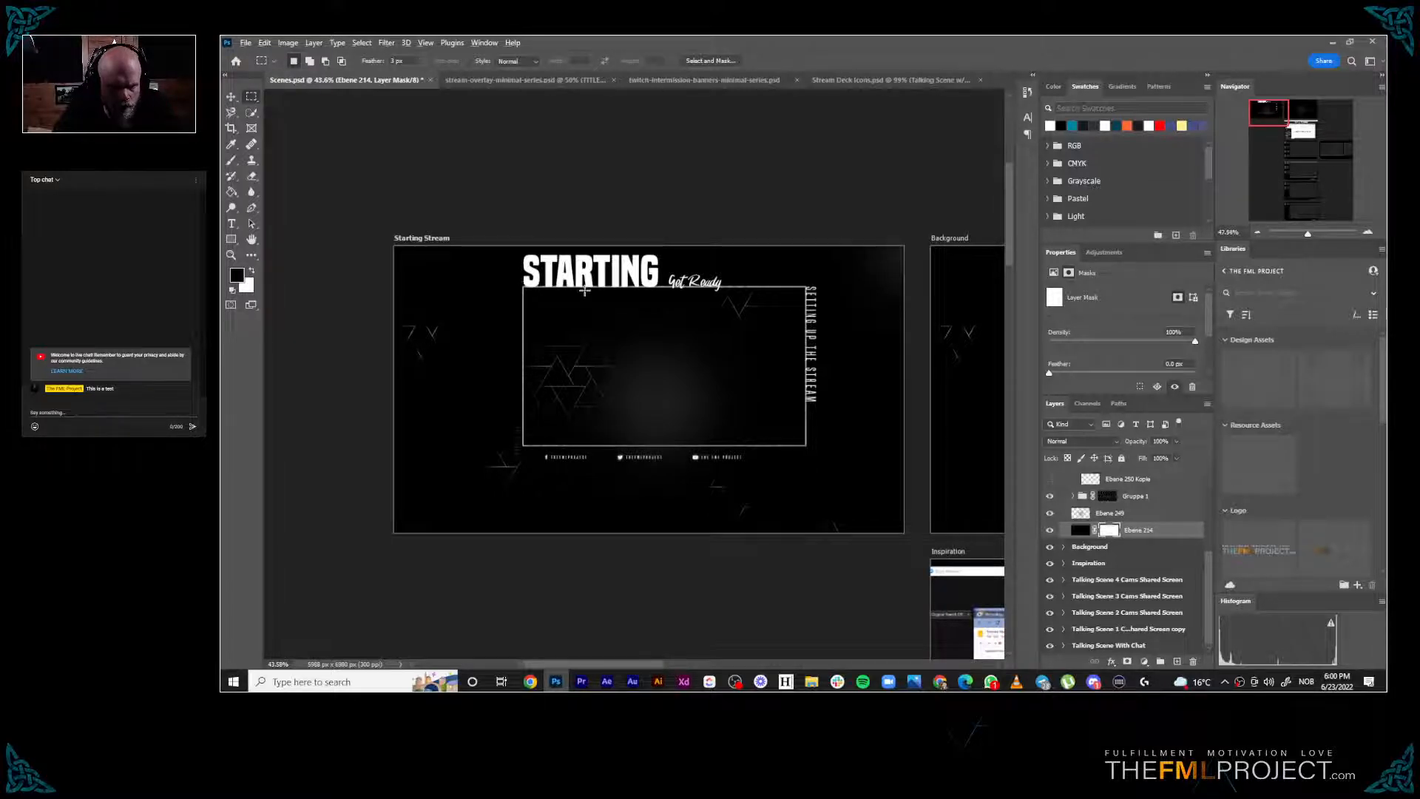
scroll(584, 291, up, 3)
scroll(781, 337, up, 3)
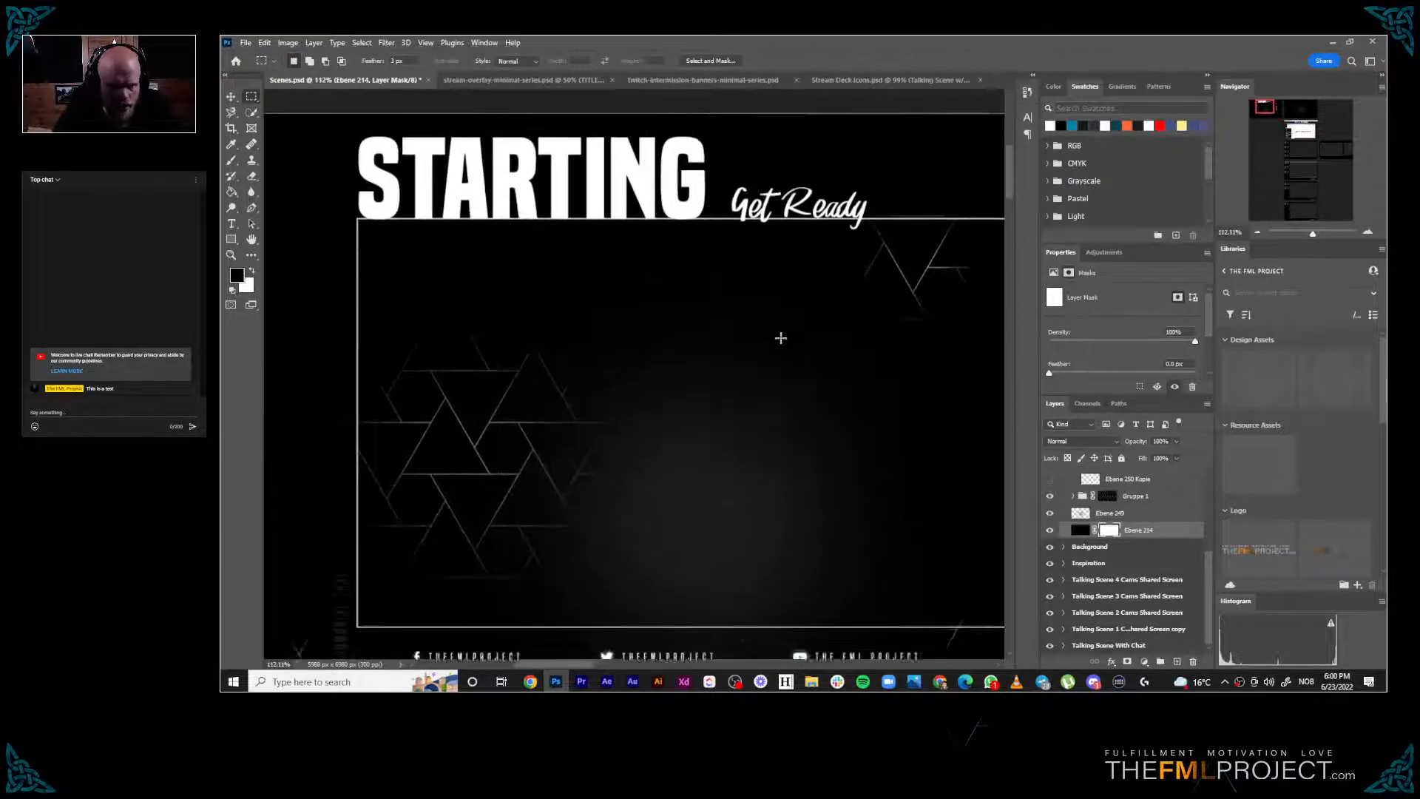
drag(784, 329, 739, 320)
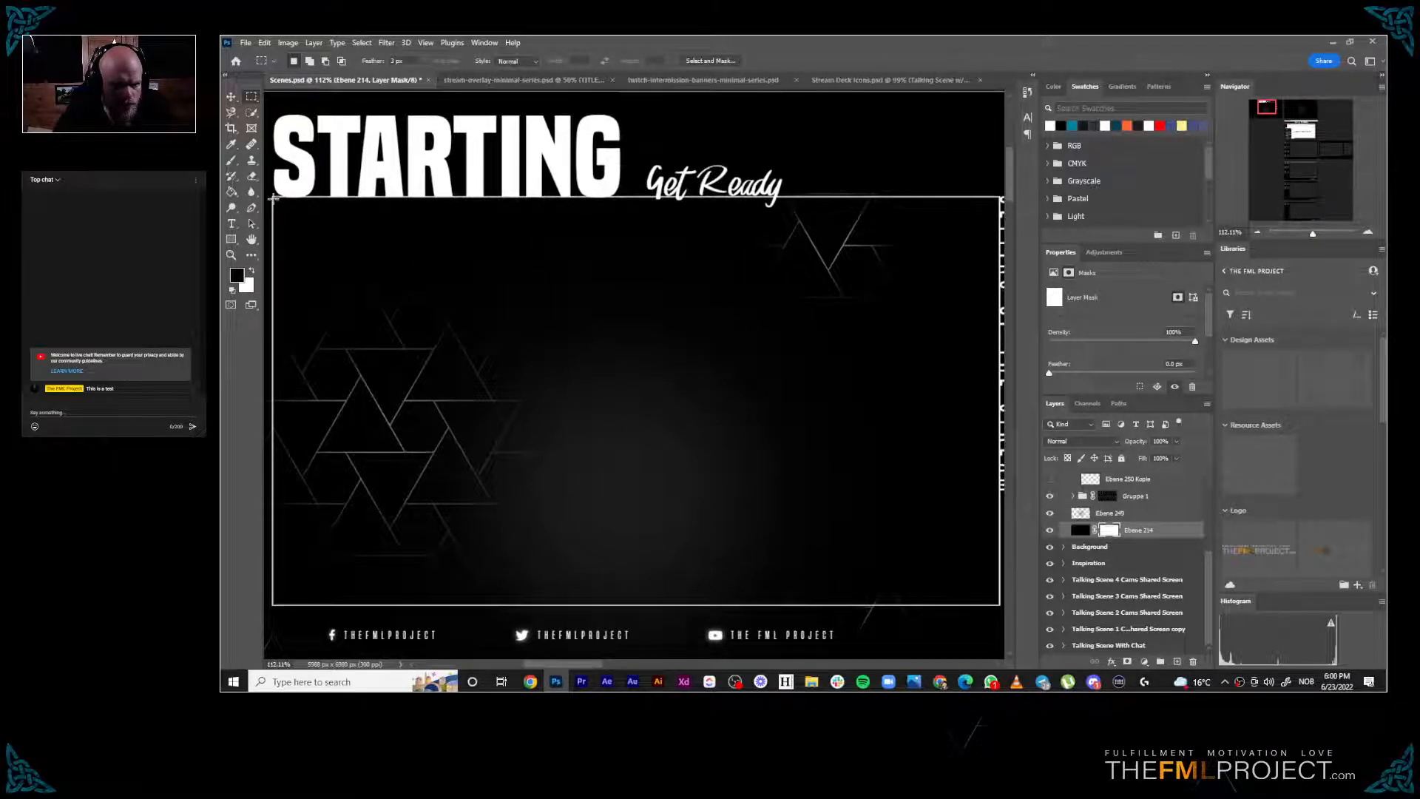
drag(272, 194, 982, 604)
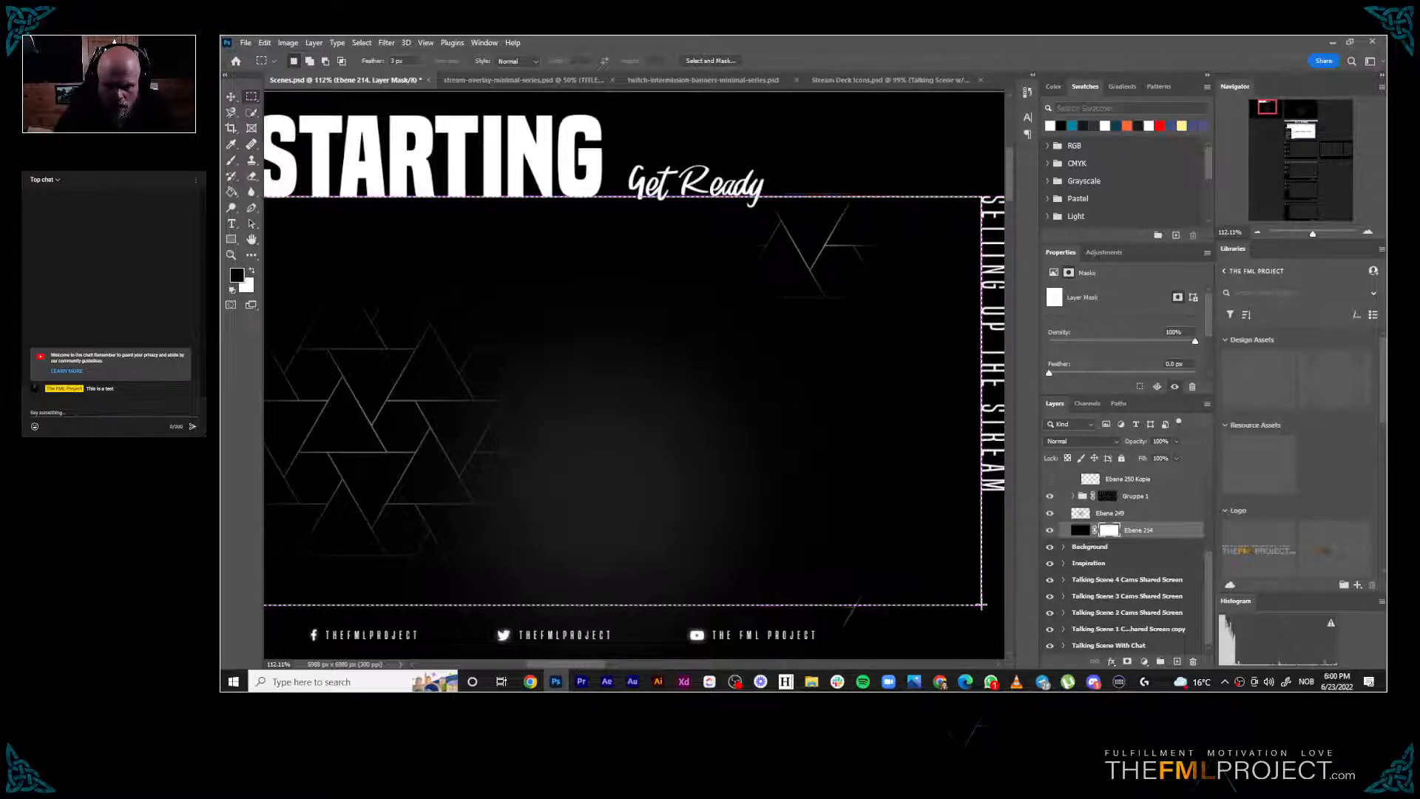
Try filling the selected frame area on the Ebene 214 mask with black at 100% opacity, and undo the fill
right_click(754, 298)
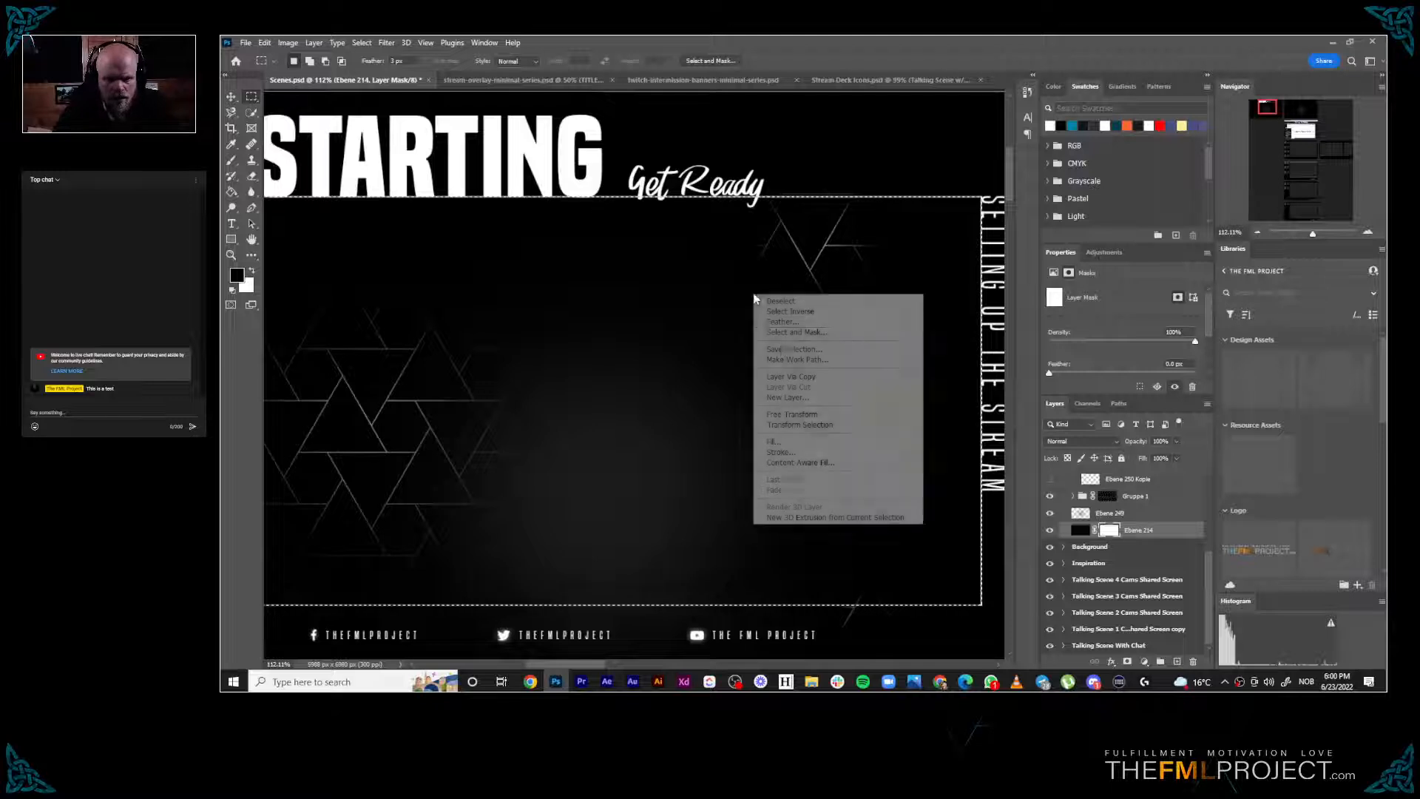
click(804, 442)
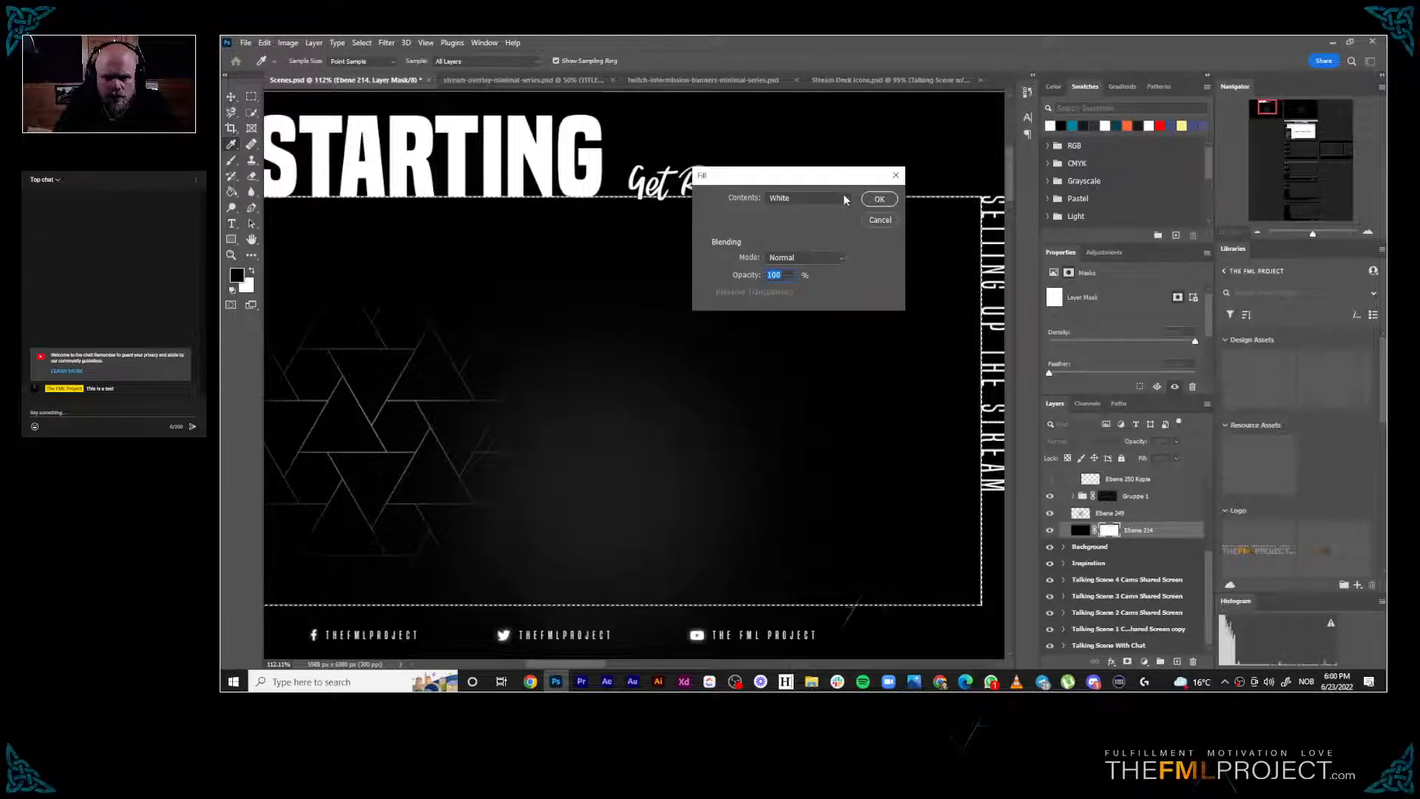
click(843, 194)
click(793, 287)
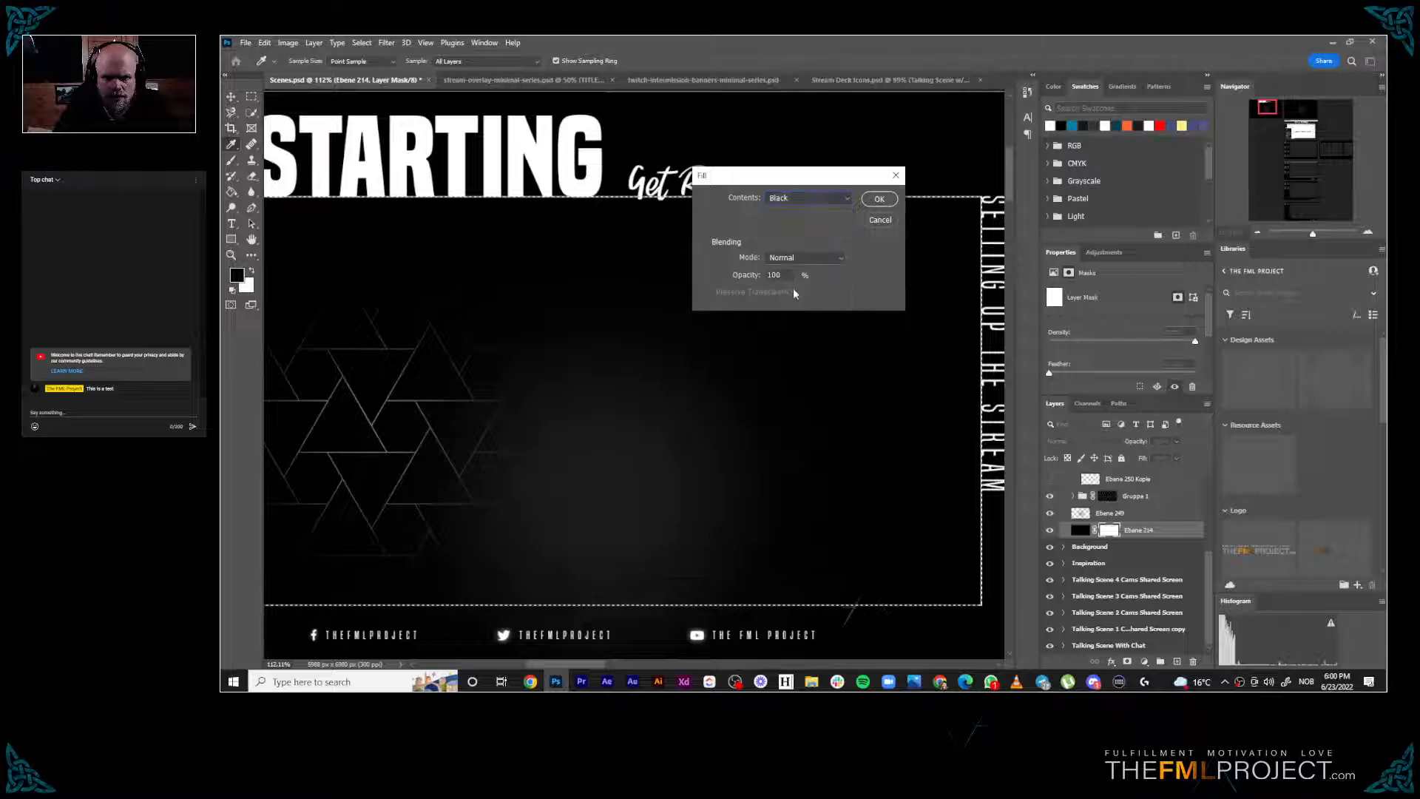
click(879, 200)
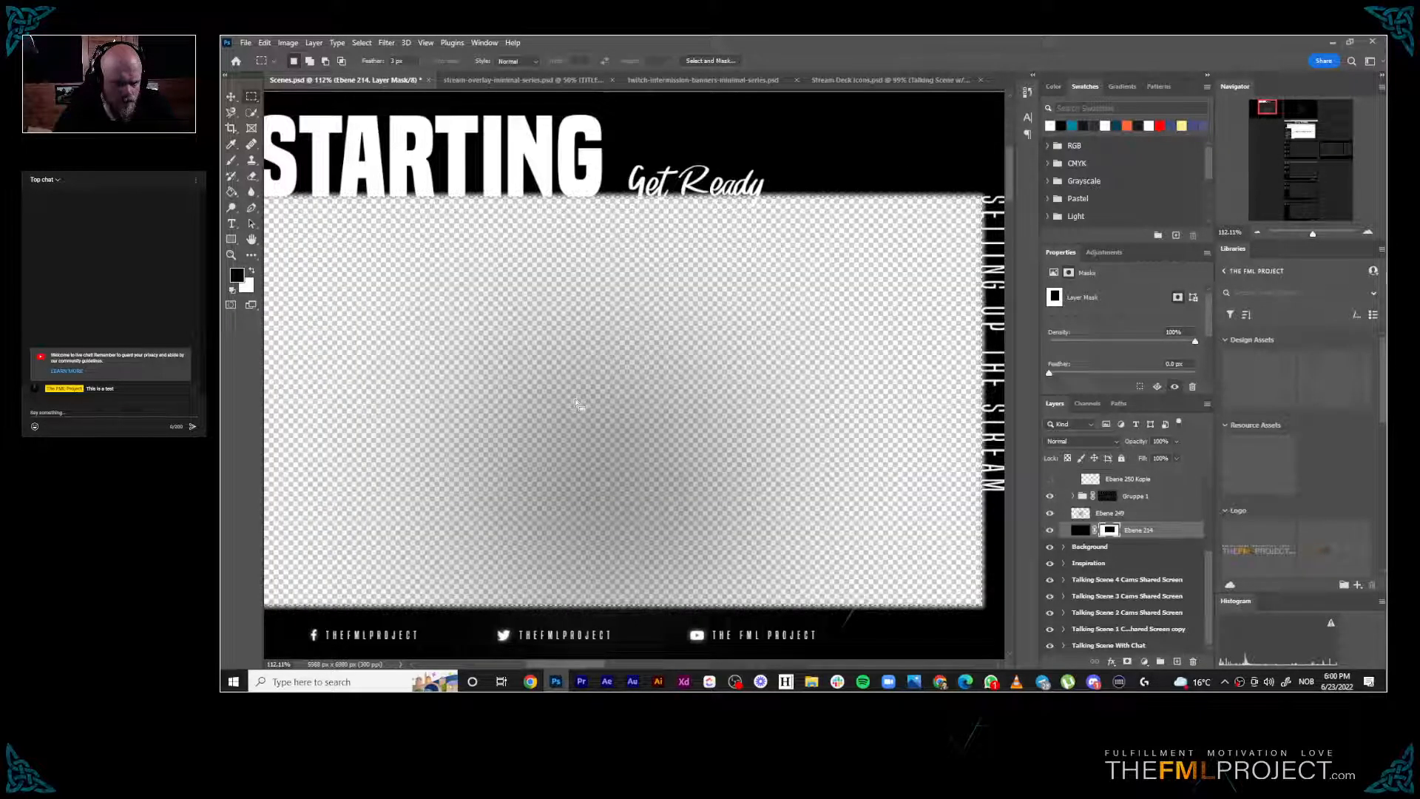
scroll(575, 403, down, 2)
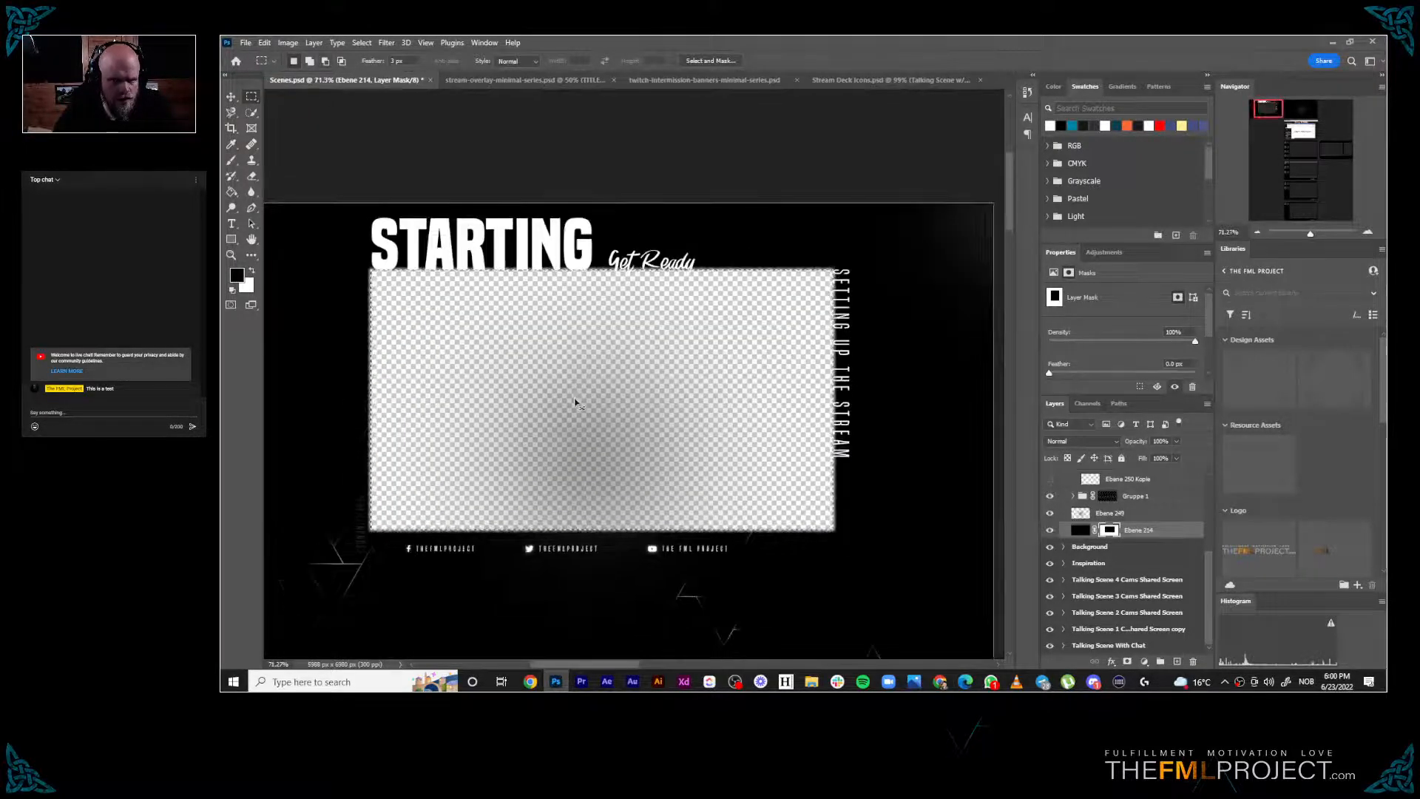
key(ctrl+z)
Fill the selected mask area with black again, inspect the cut-out's edges up close, and undo the fill
right_click(640, 329)
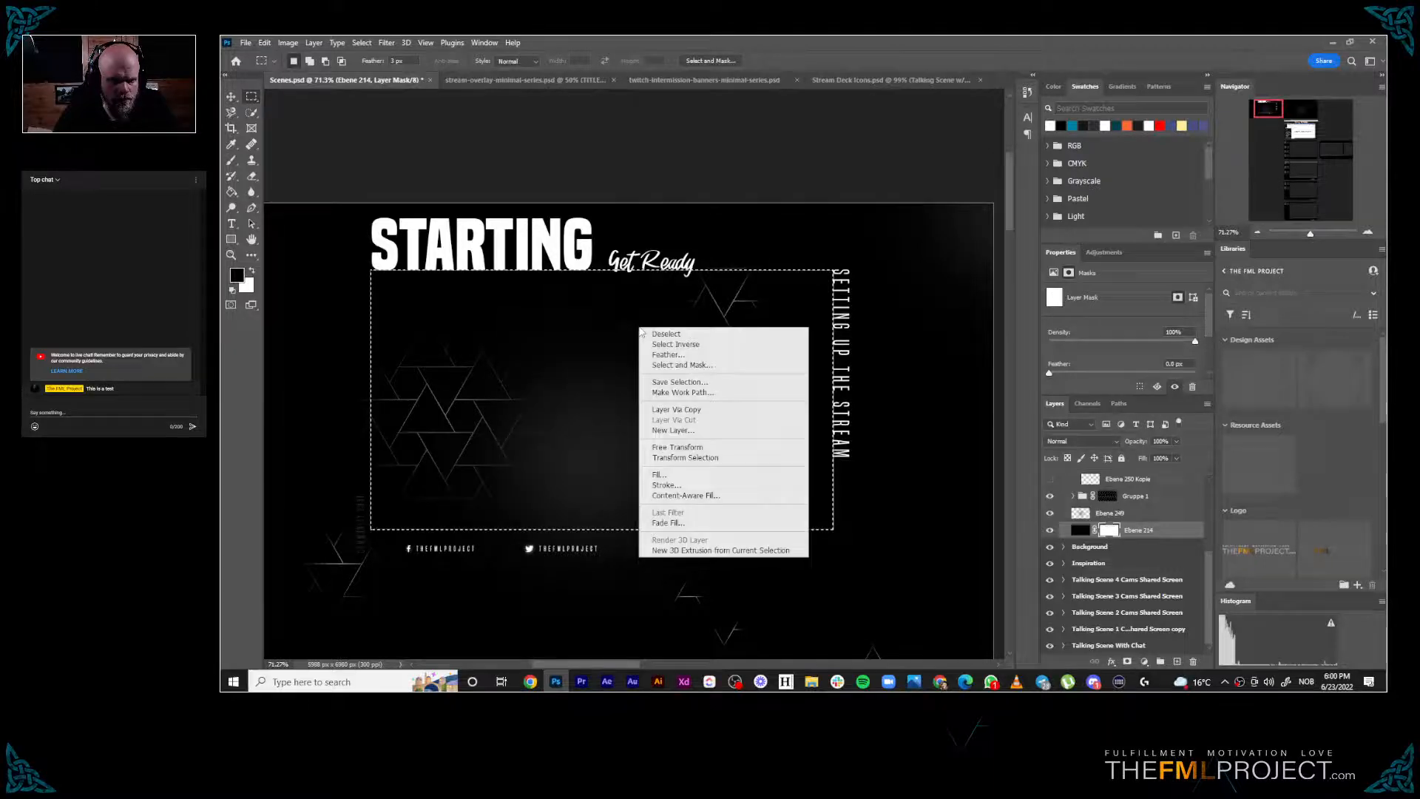
click(671, 474)
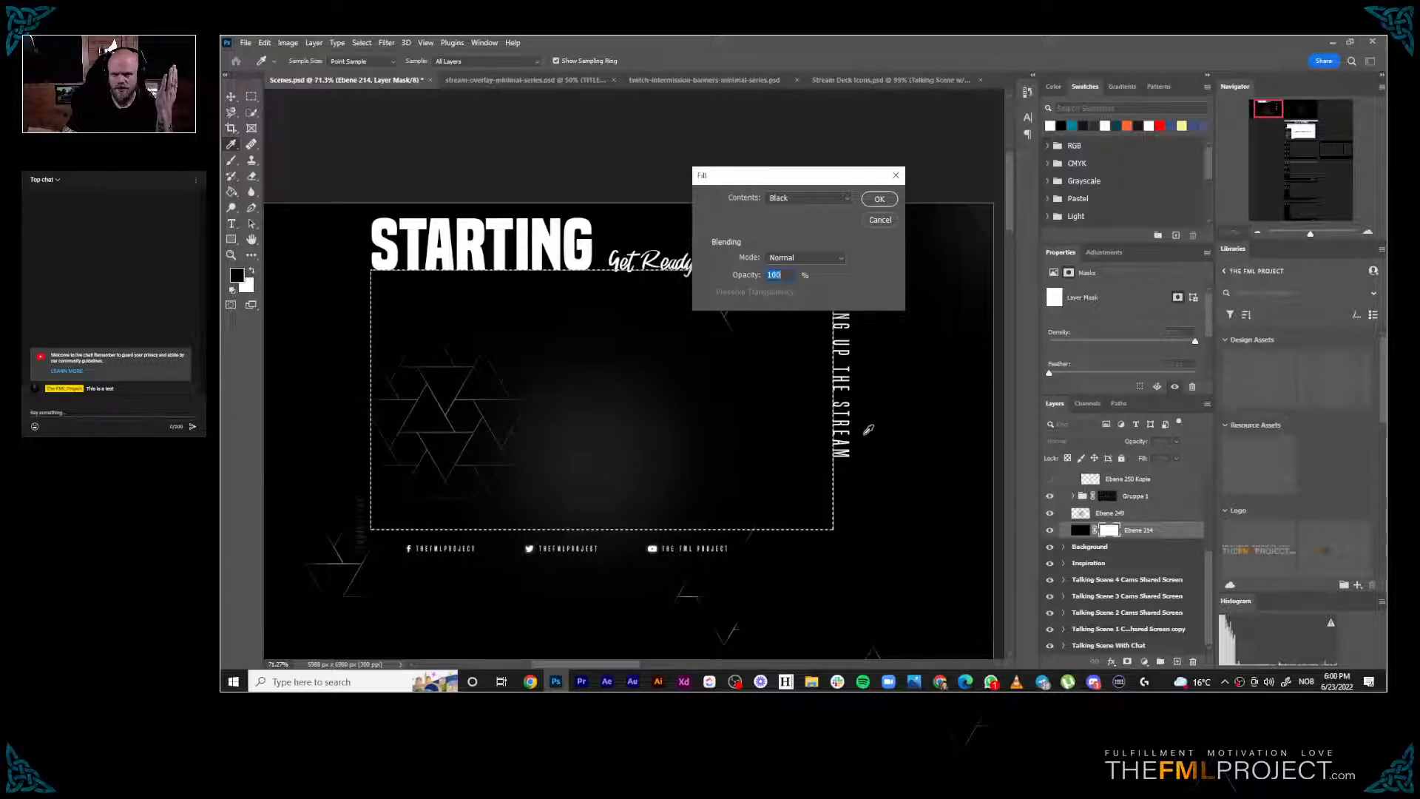
click(878, 200)
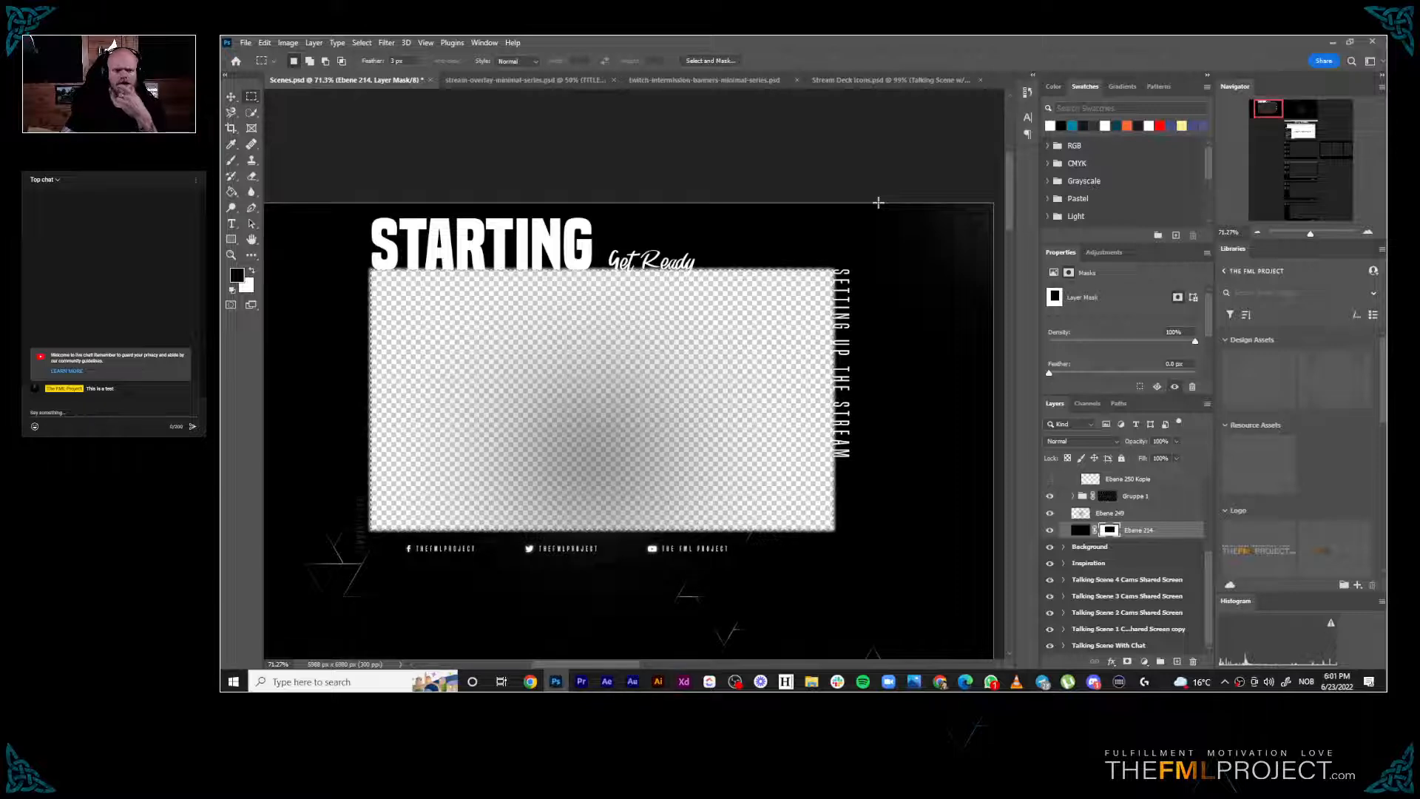
scroll(784, 229, up, 3)
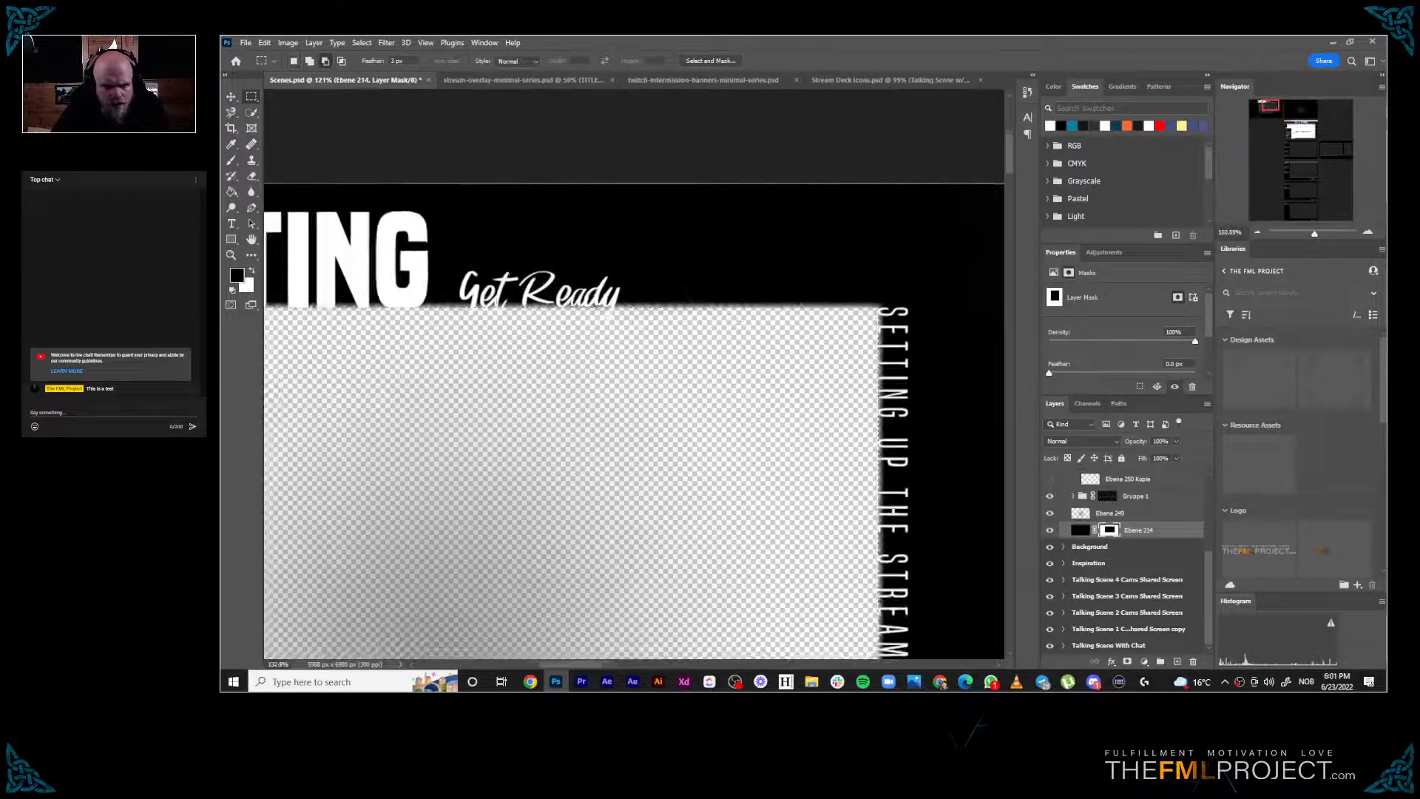
scroll(740, 323, up, 2)
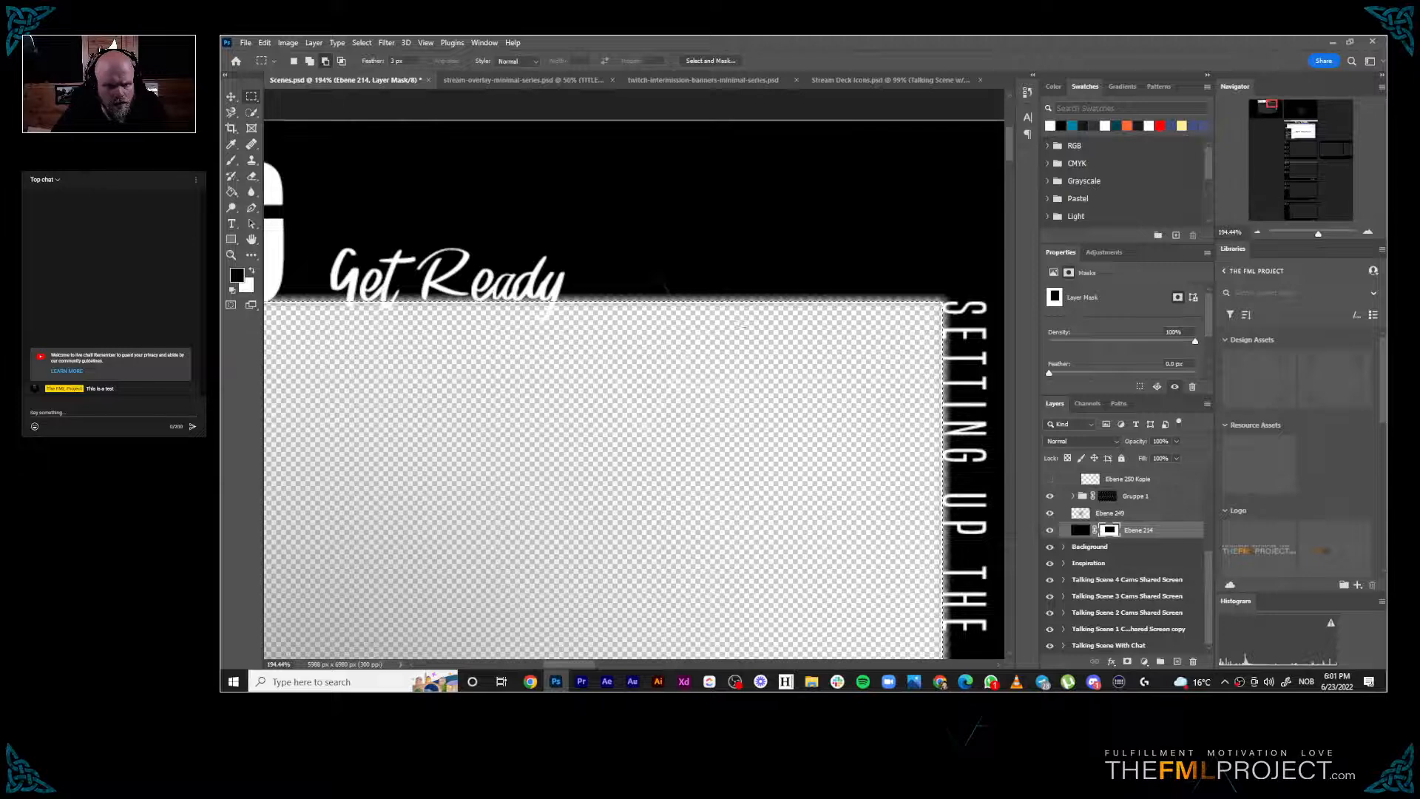
scroll(740, 323, down, 2)
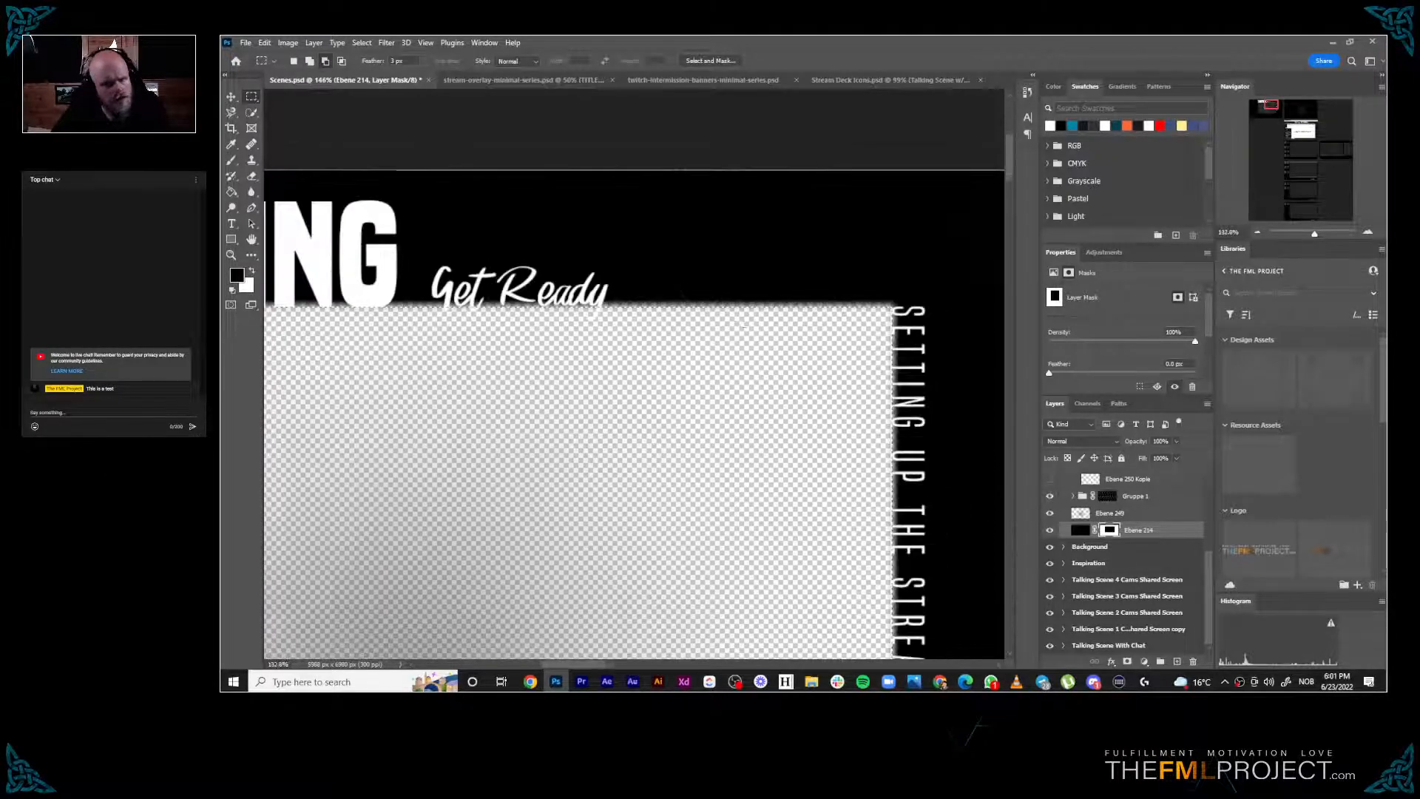
scroll(743, 325, down, 2)
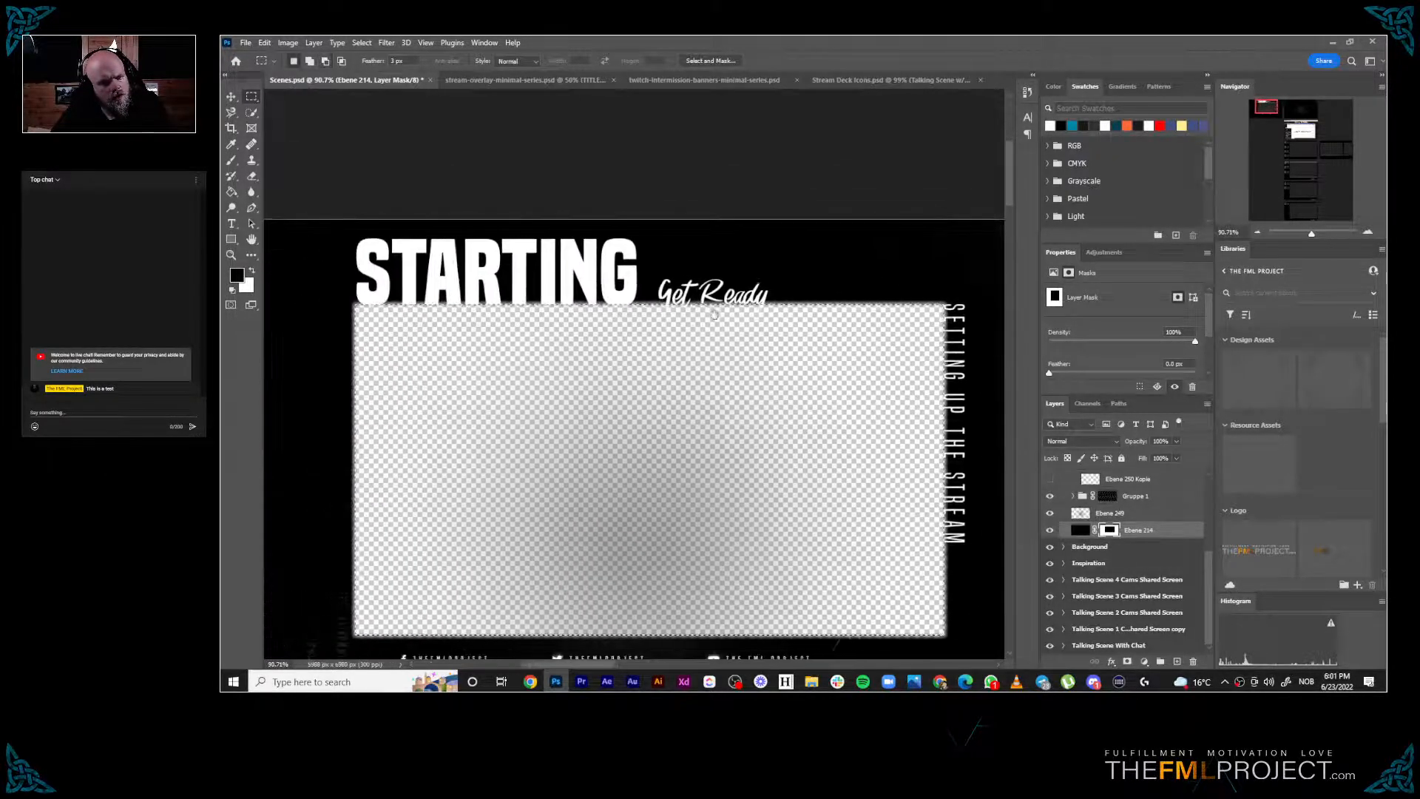
drag(714, 314, 735, 314)
key(ctrl+z)
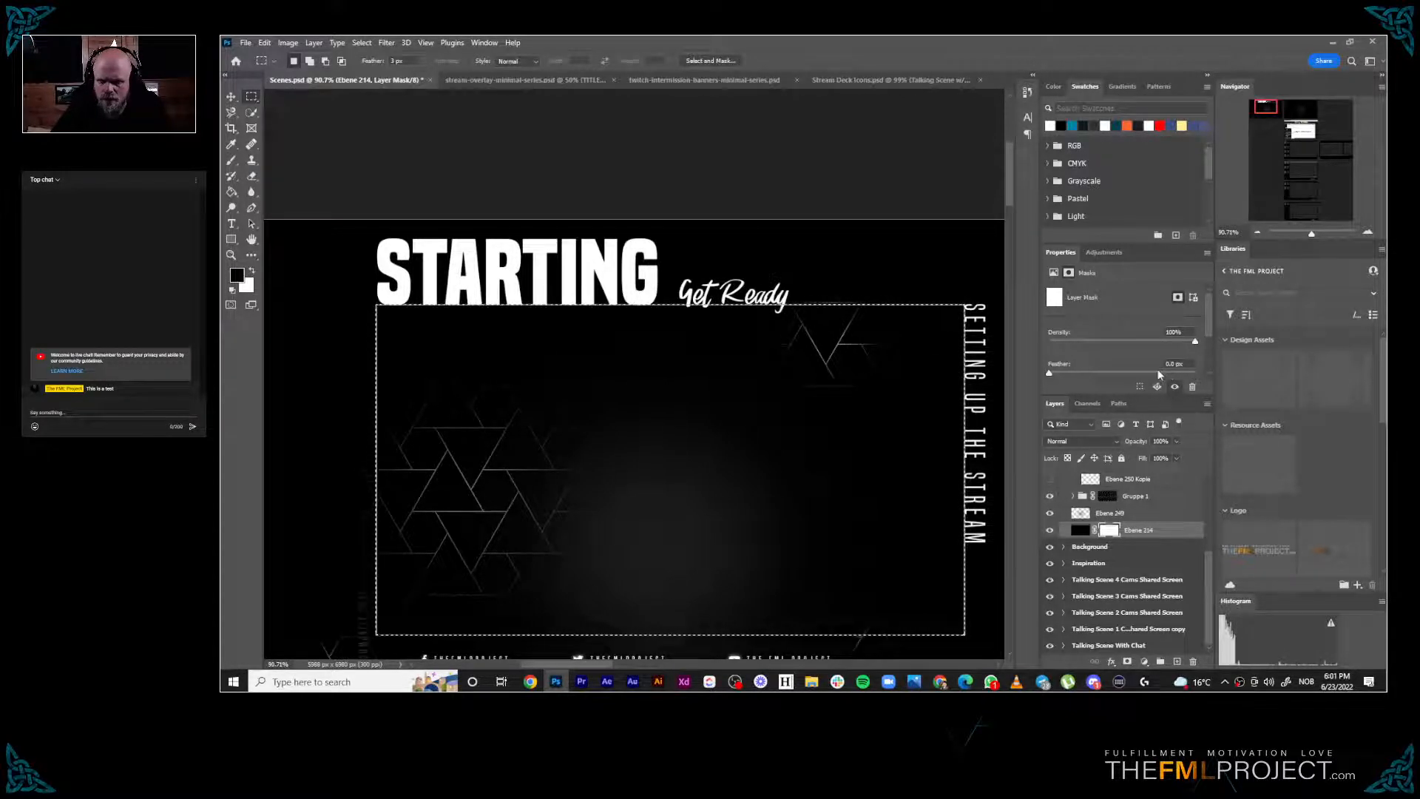
Try a round brush preset over the Ebene 214 mask
key(b)
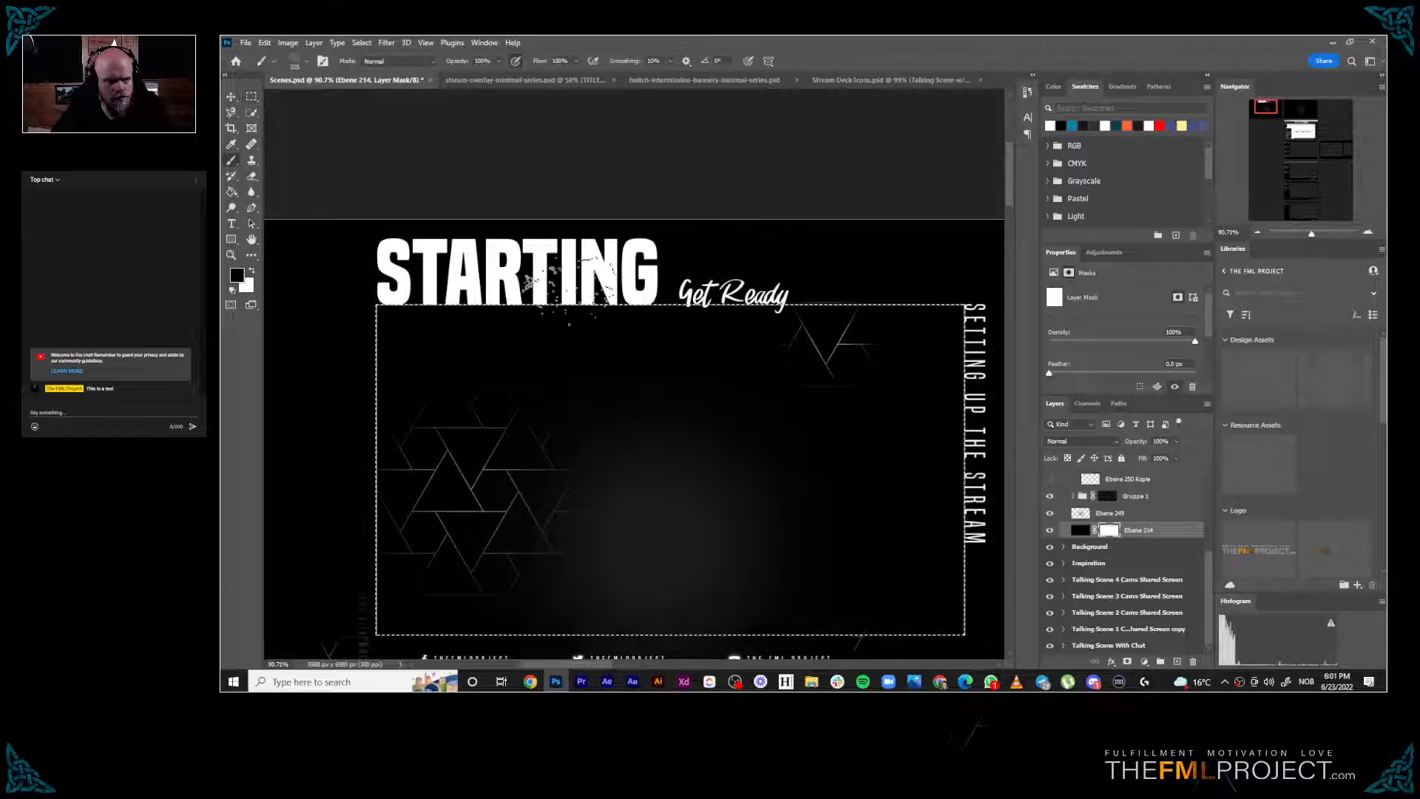
right_click(486, 308)
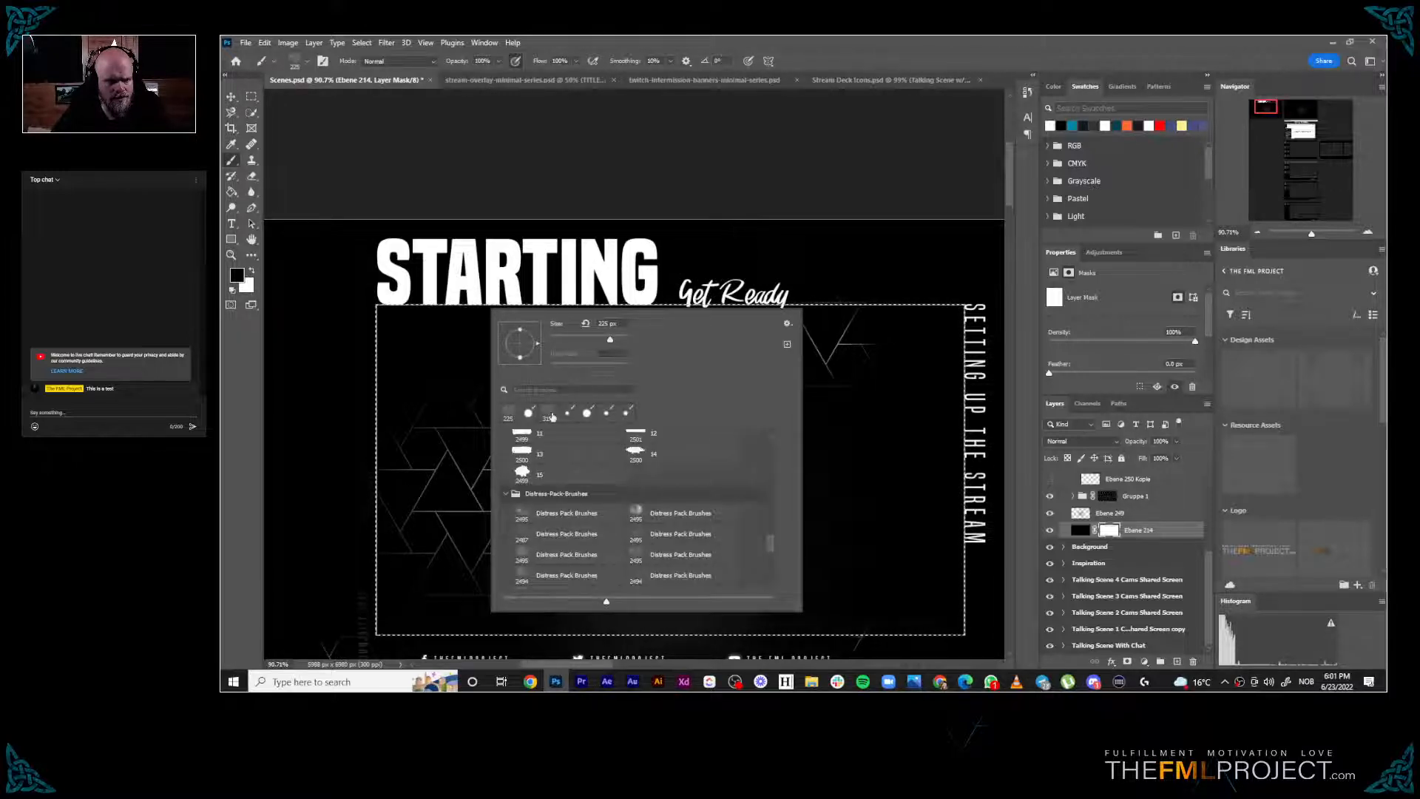
click(532, 416)
drag(330, 312, 484, 290)
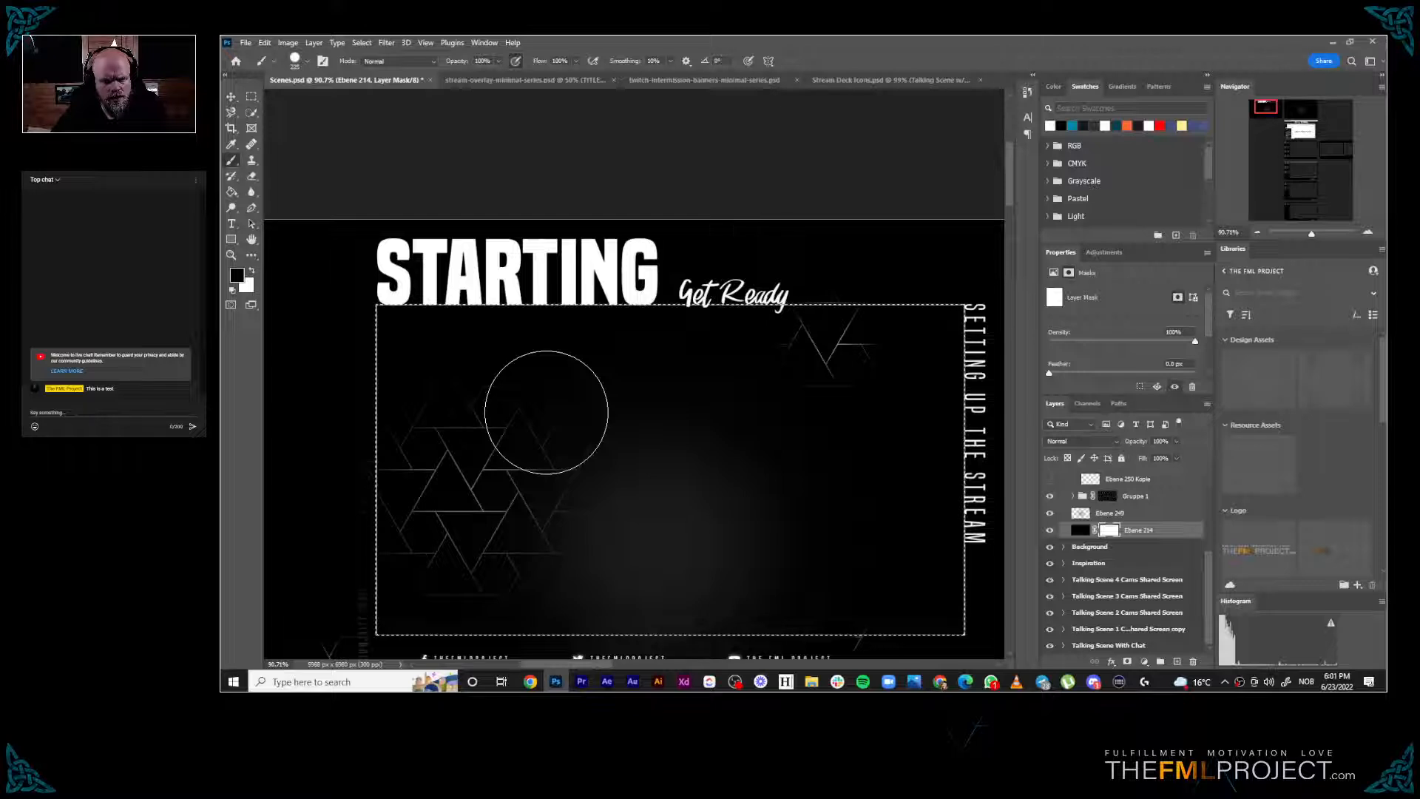
Try to feather the rectangular frame selection with a radius of 0.1 pixels
key(m)
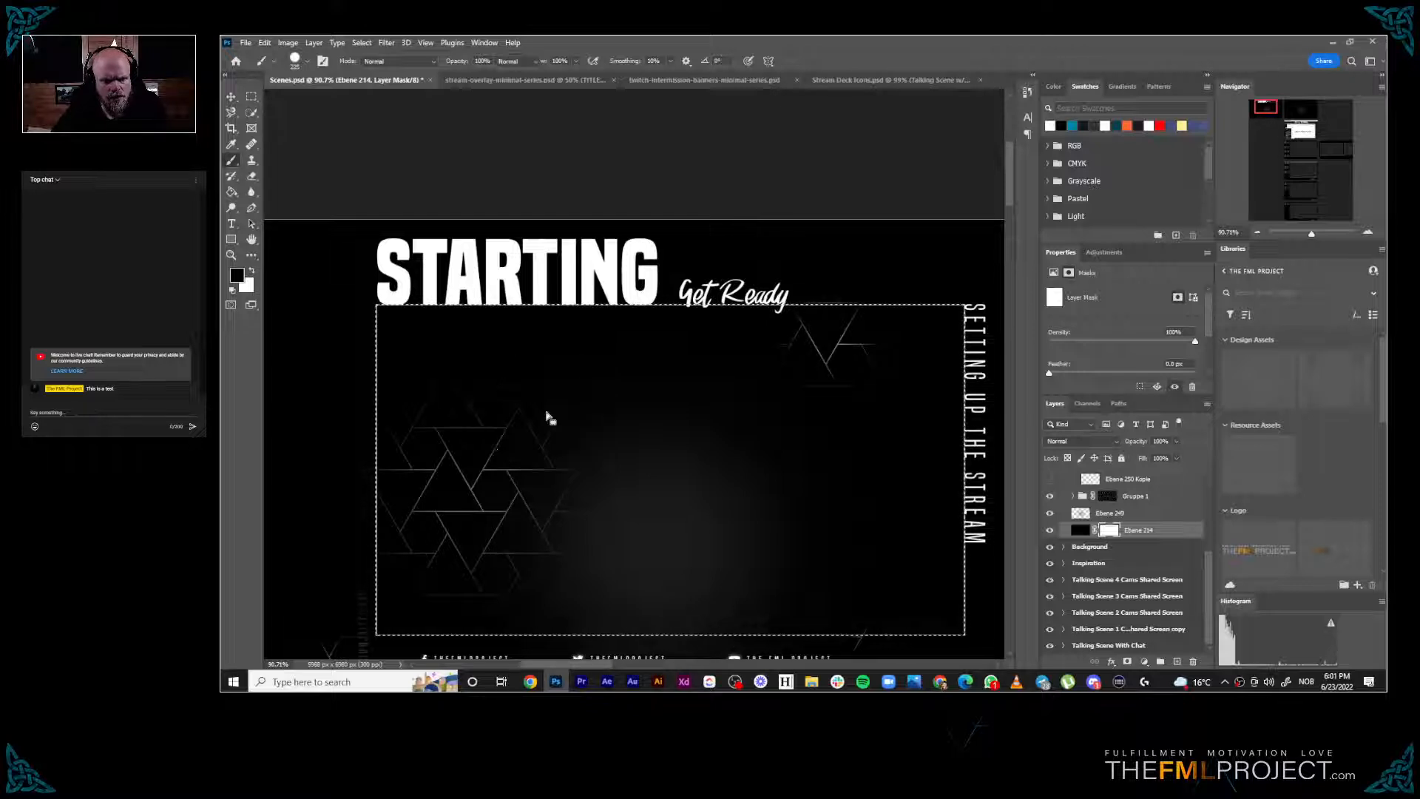
right_click(546, 412)
click(602, 441)
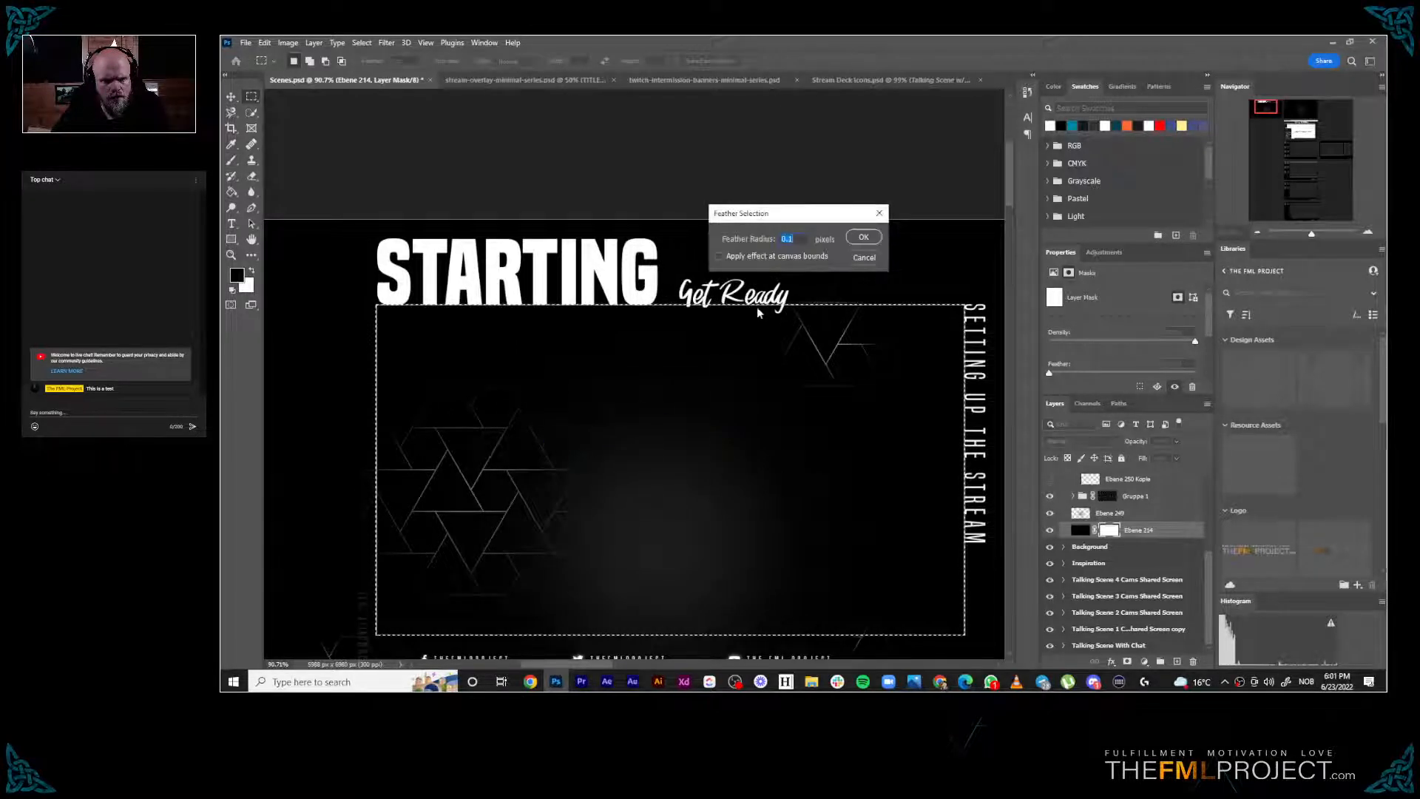
click(863, 236)
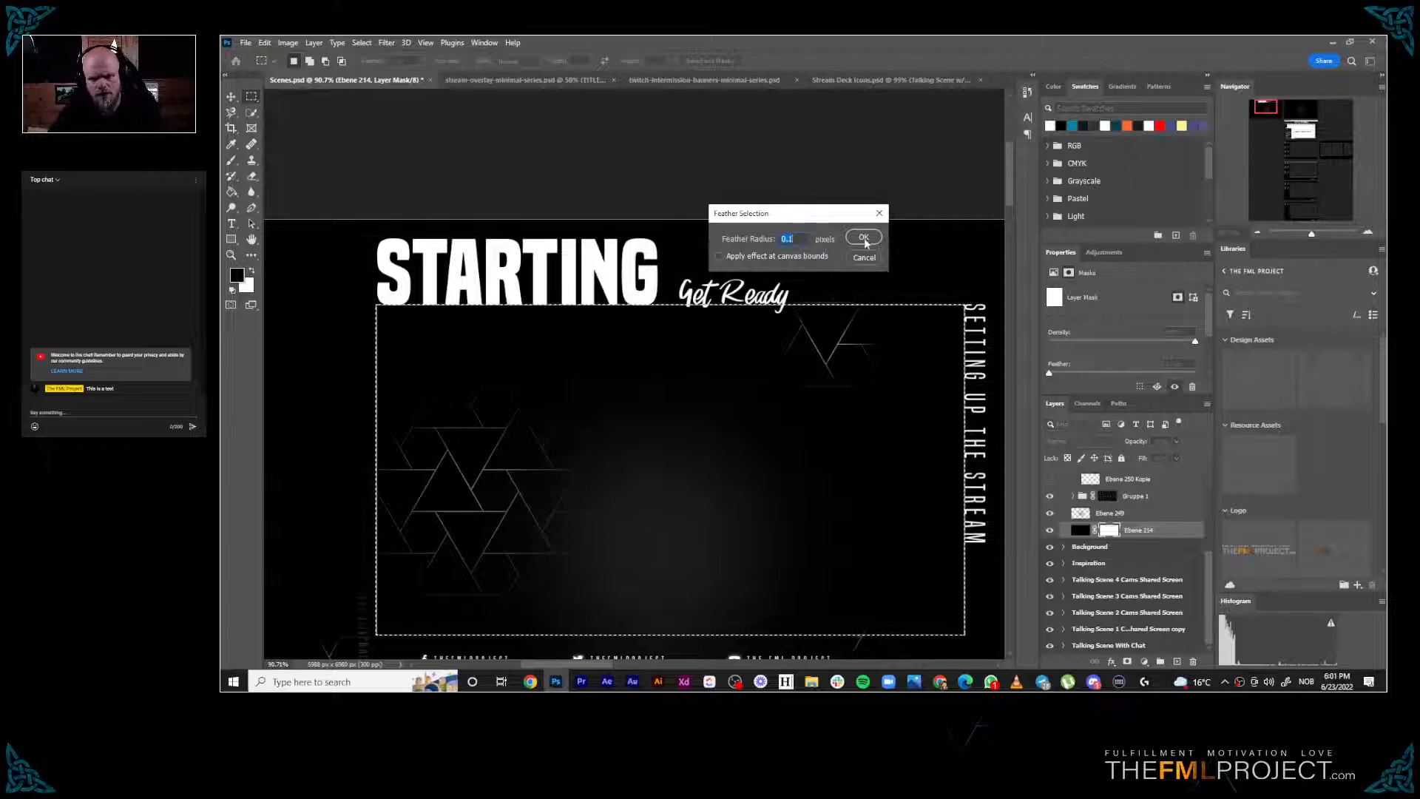
click(790, 276)
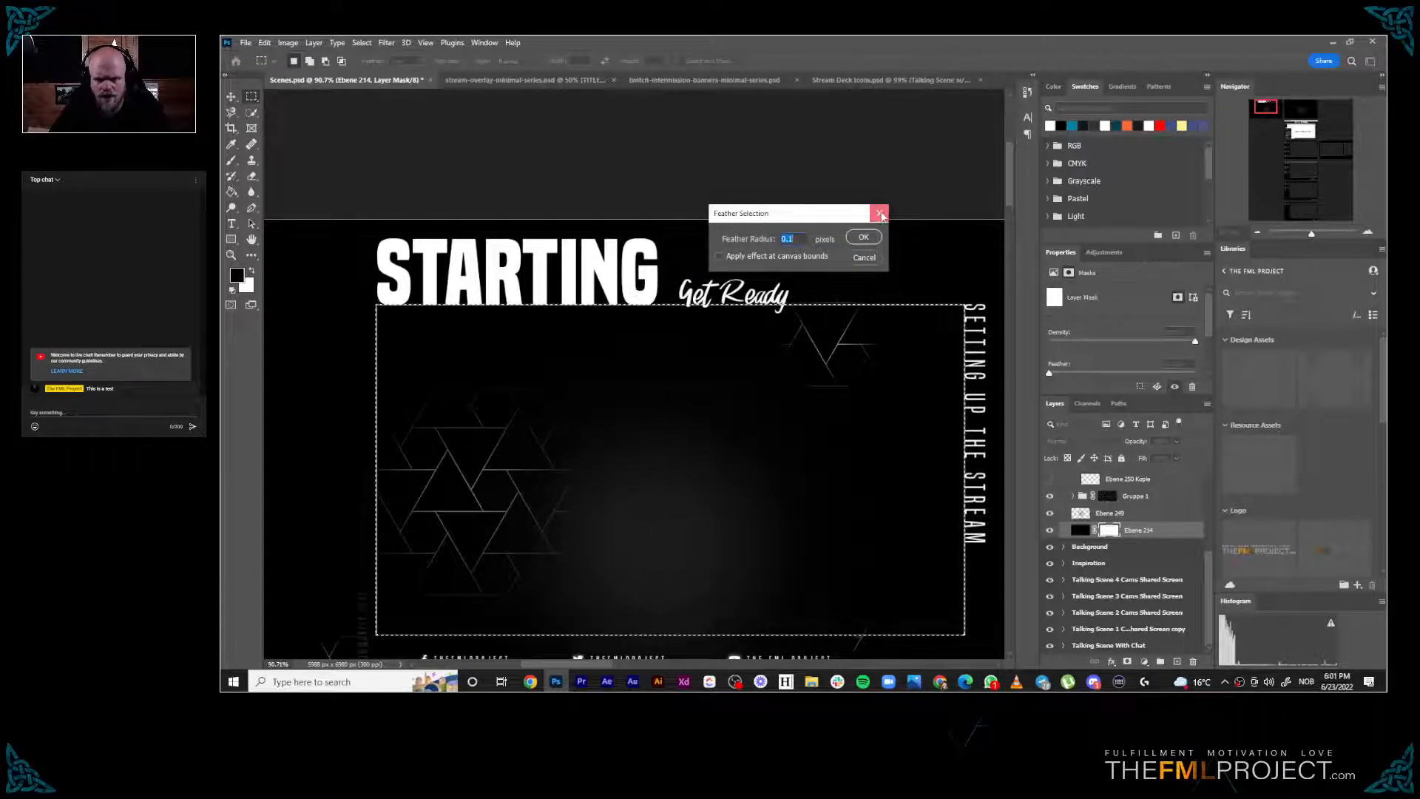
key(Return)
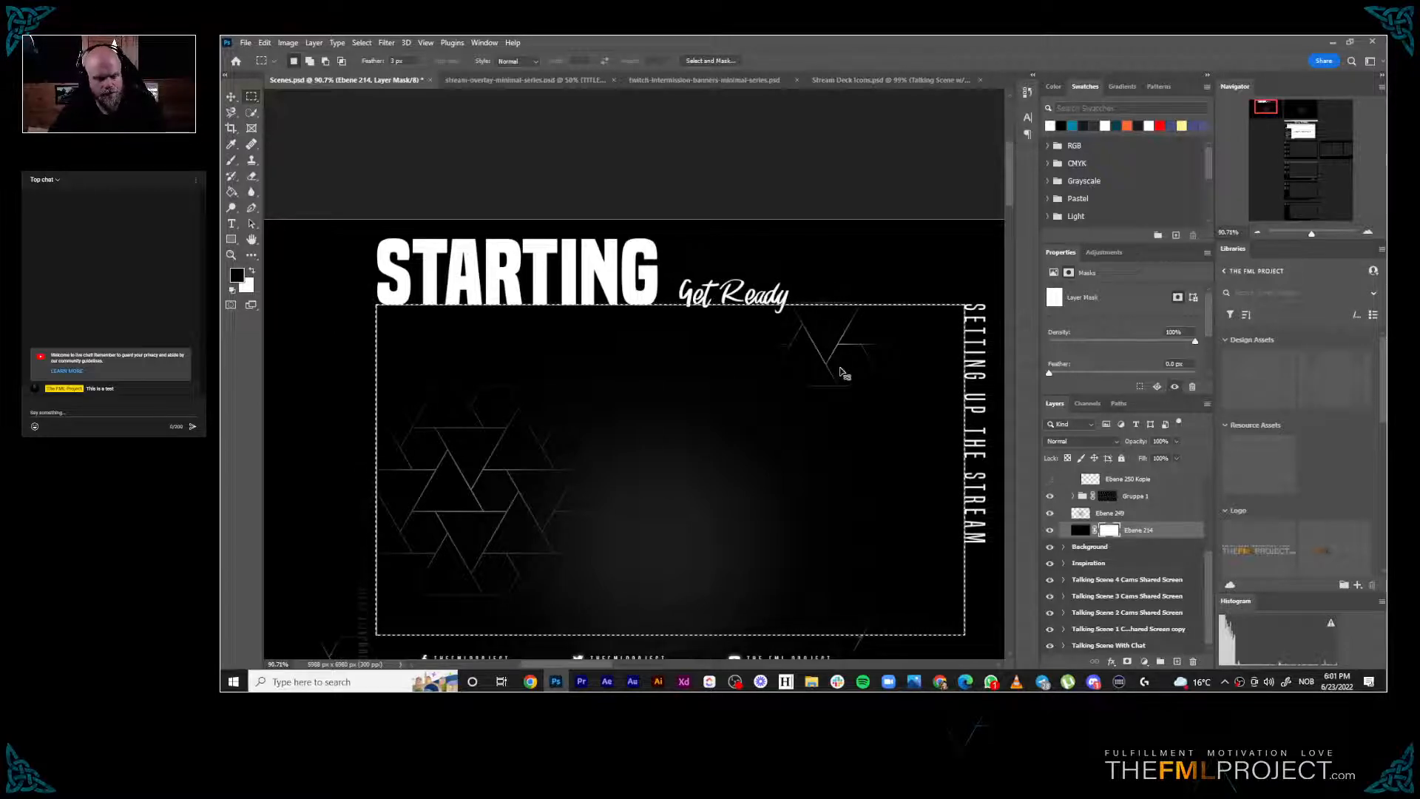
key(ctrl+t)
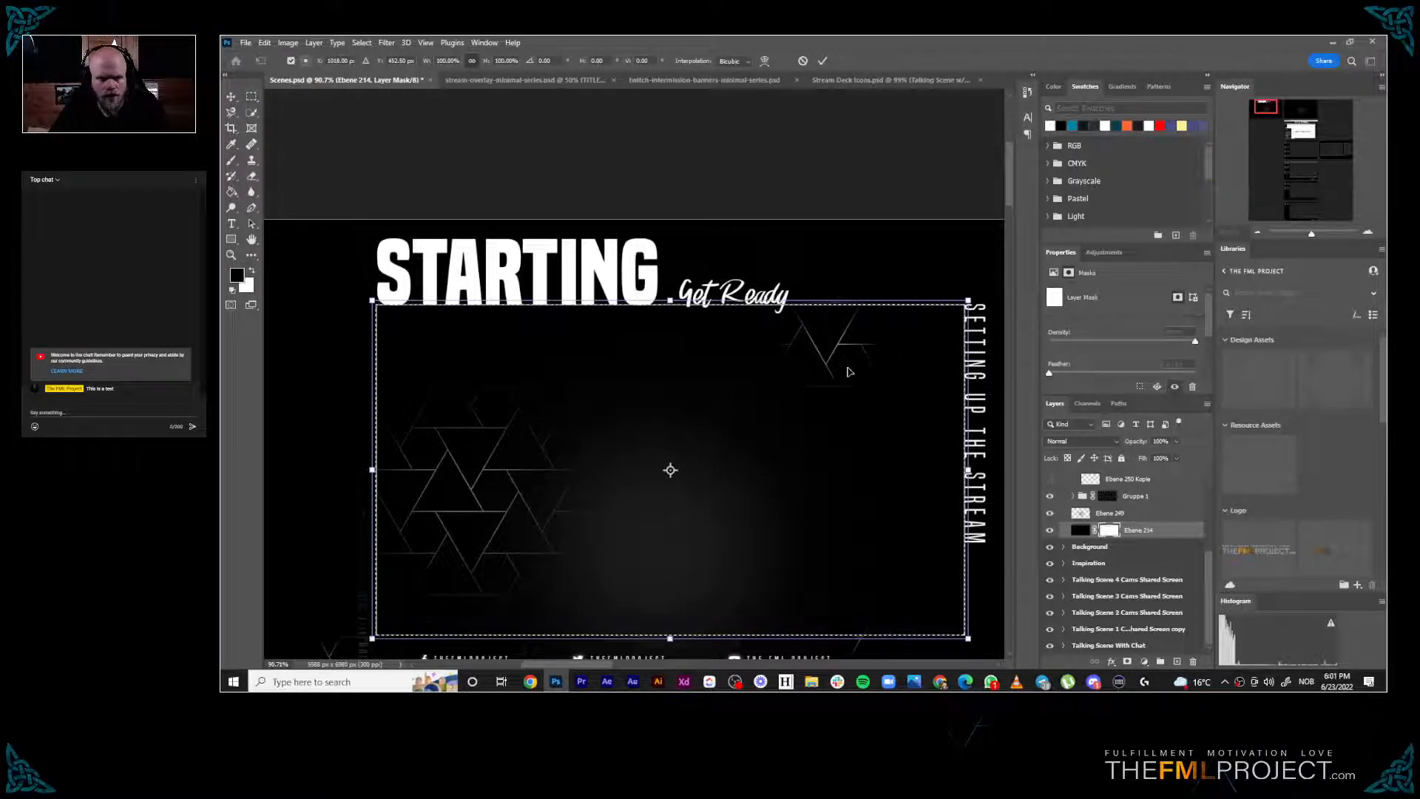
drag(967, 299, 963, 304)
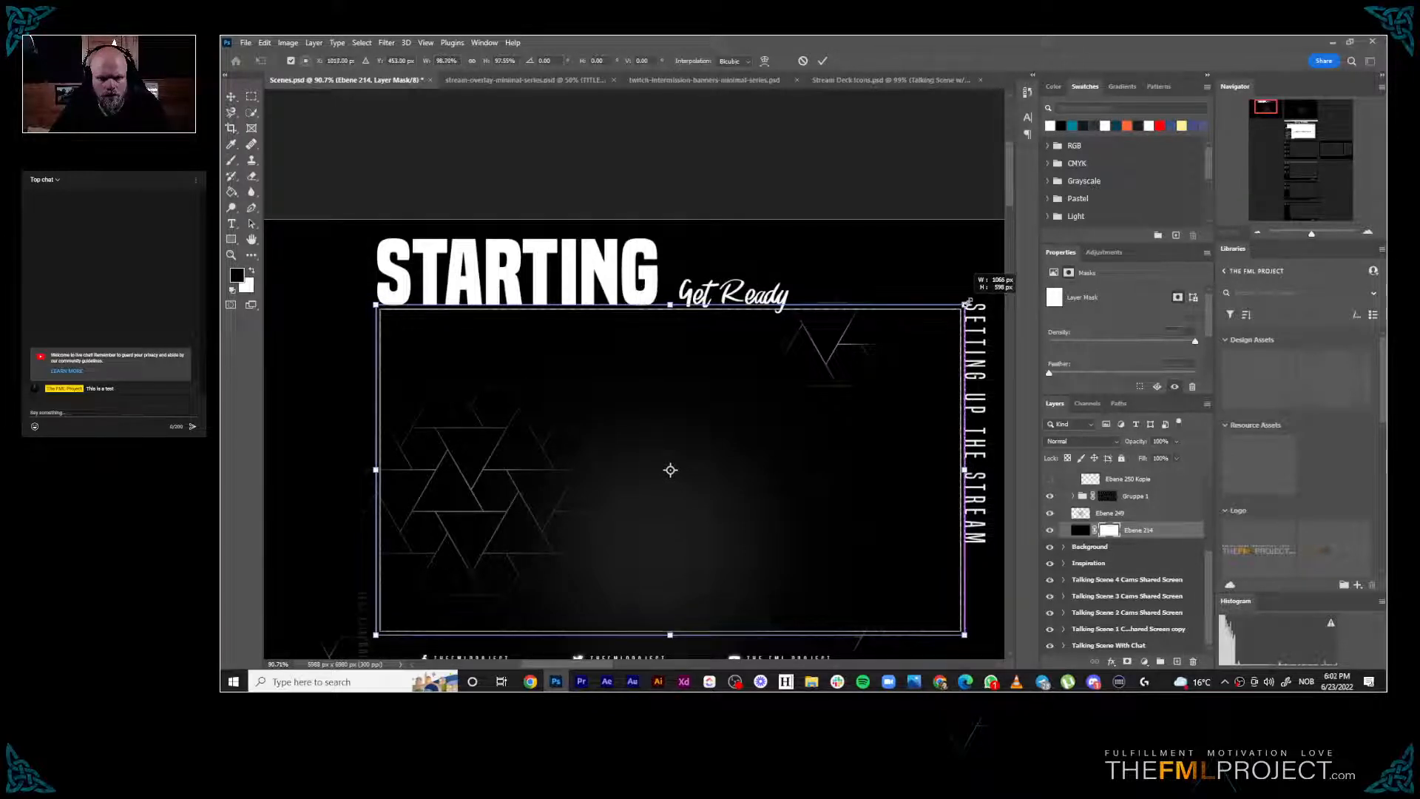
drag(966, 302, 963, 302)
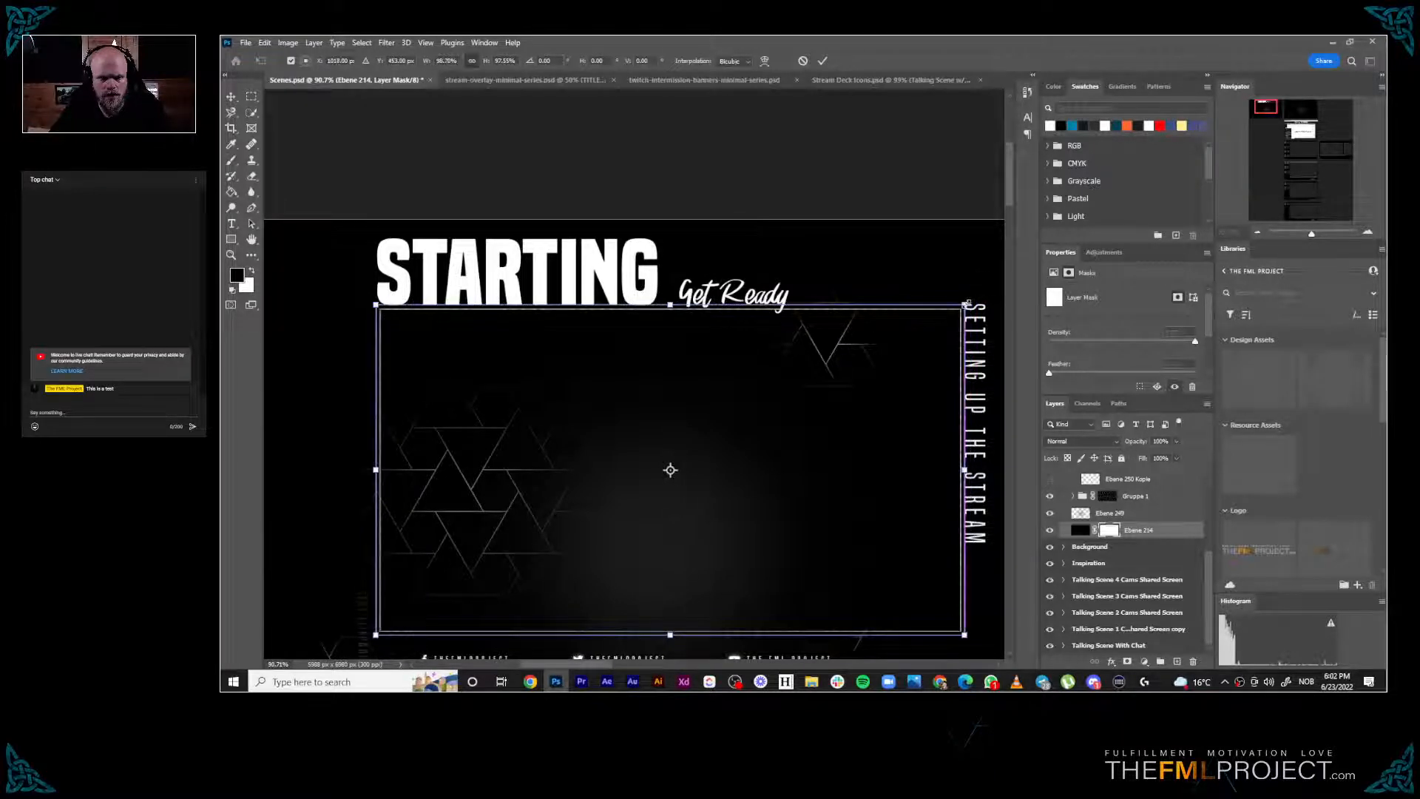
key(ctrl+z)
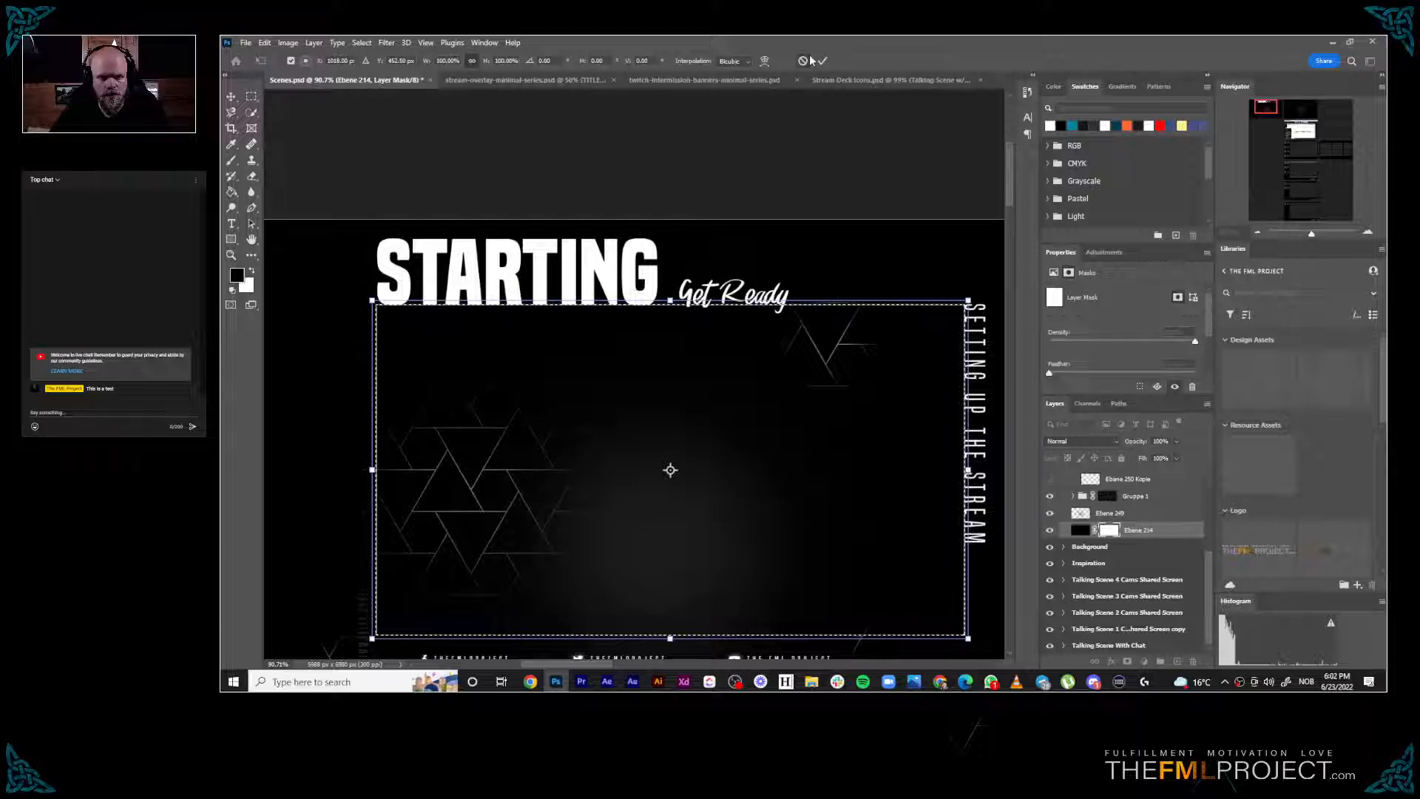
click(804, 59)
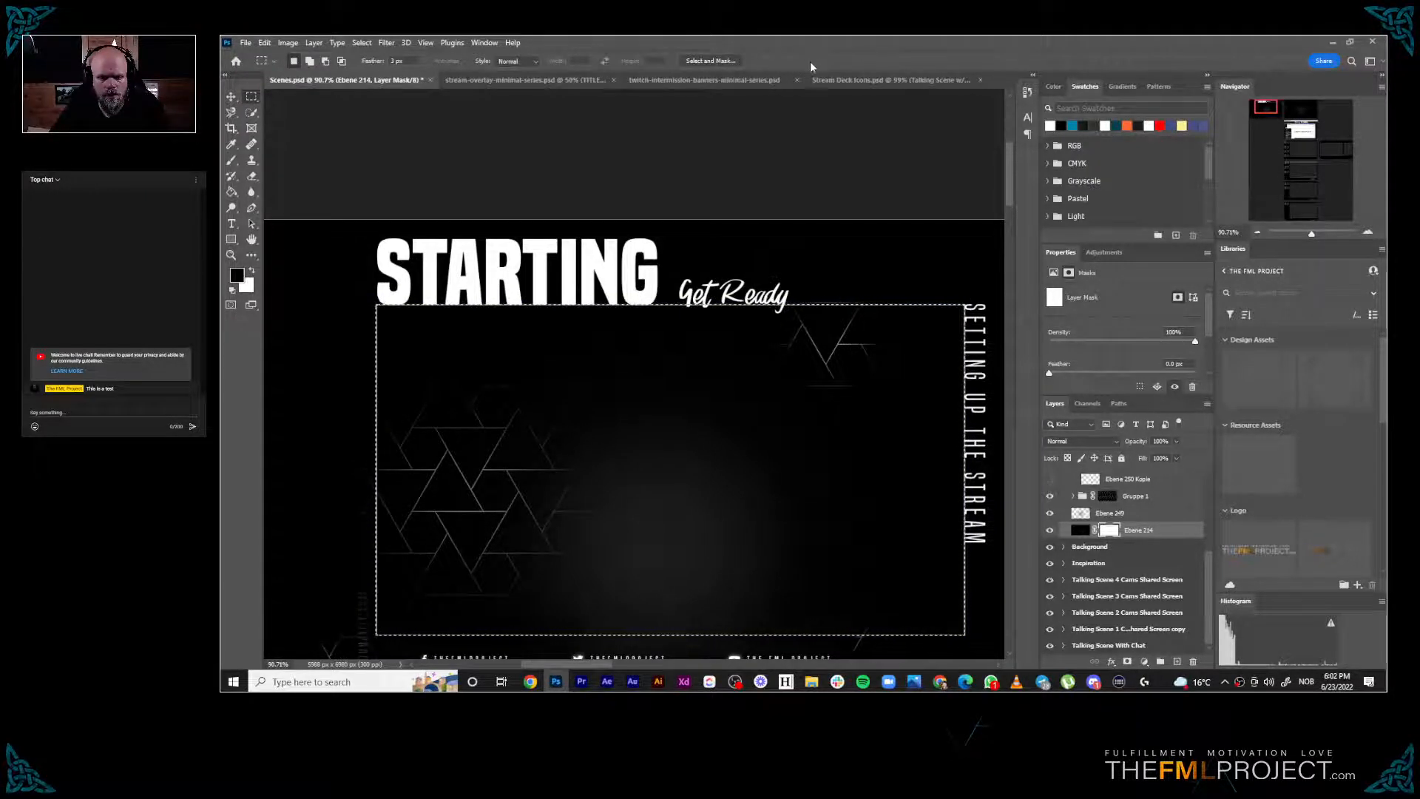
Drop the frame selection and try two round brush dabs at 100% hardness on the Ebene 214 mask inside the frame
click(962, 397)
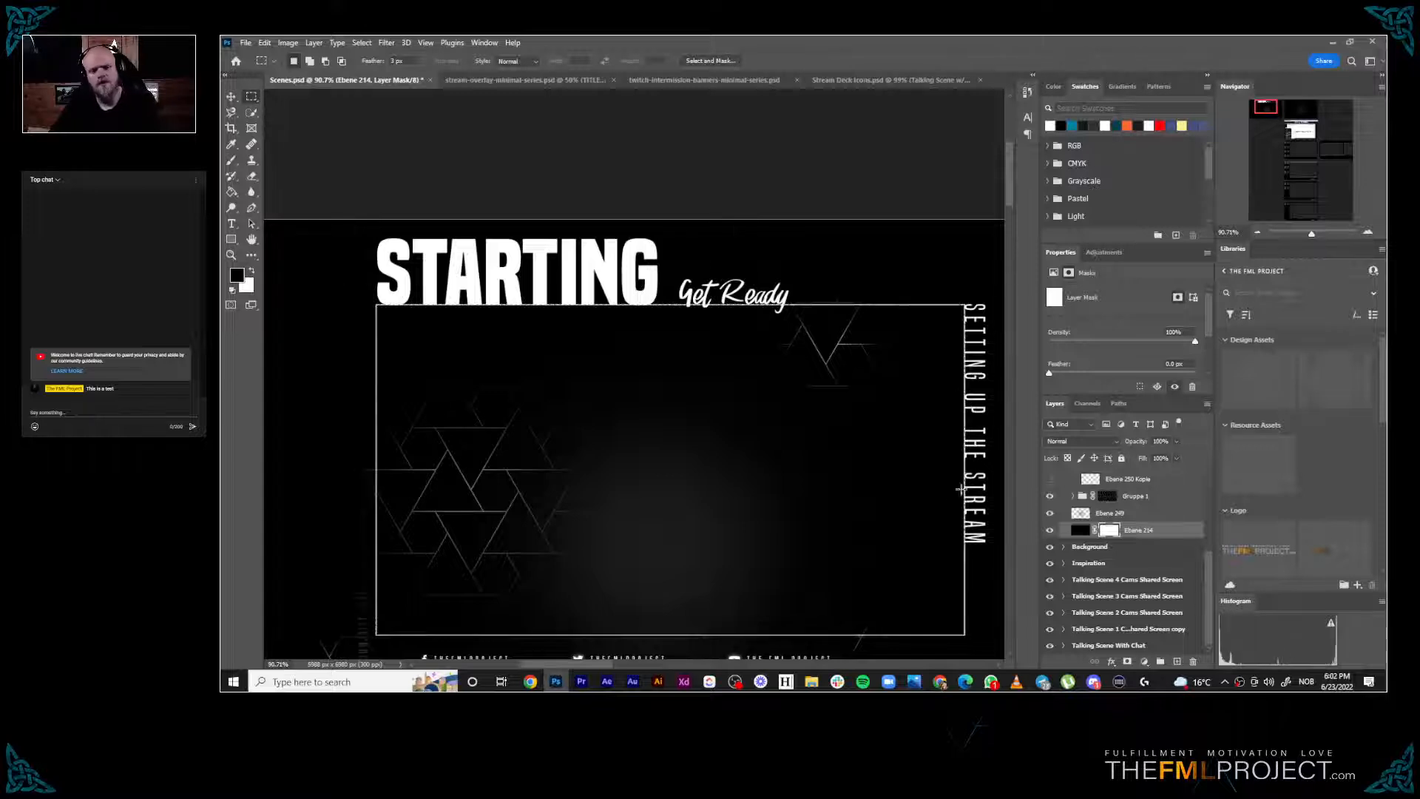
right_click(732, 419)
click(804, 382)
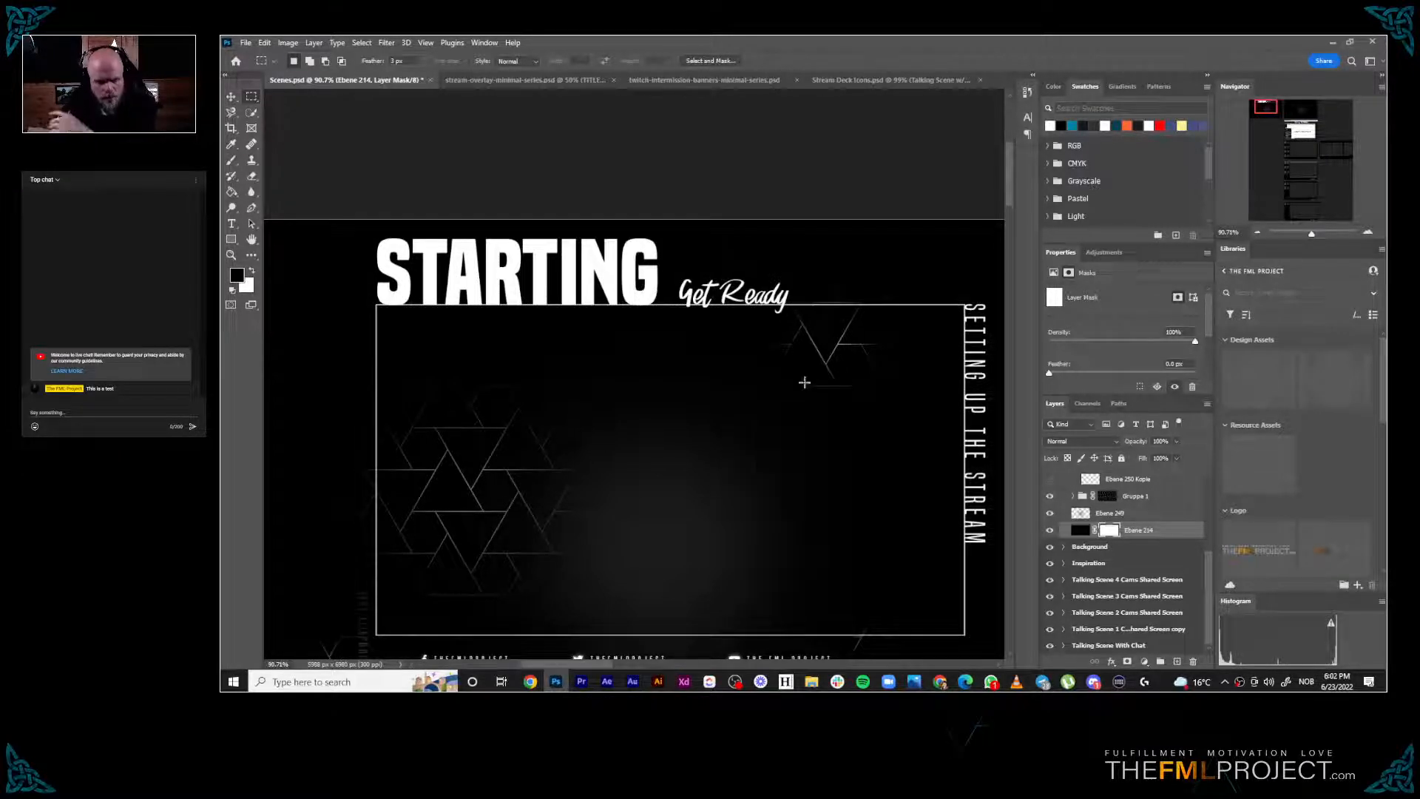
key(b)
right_click(754, 361)
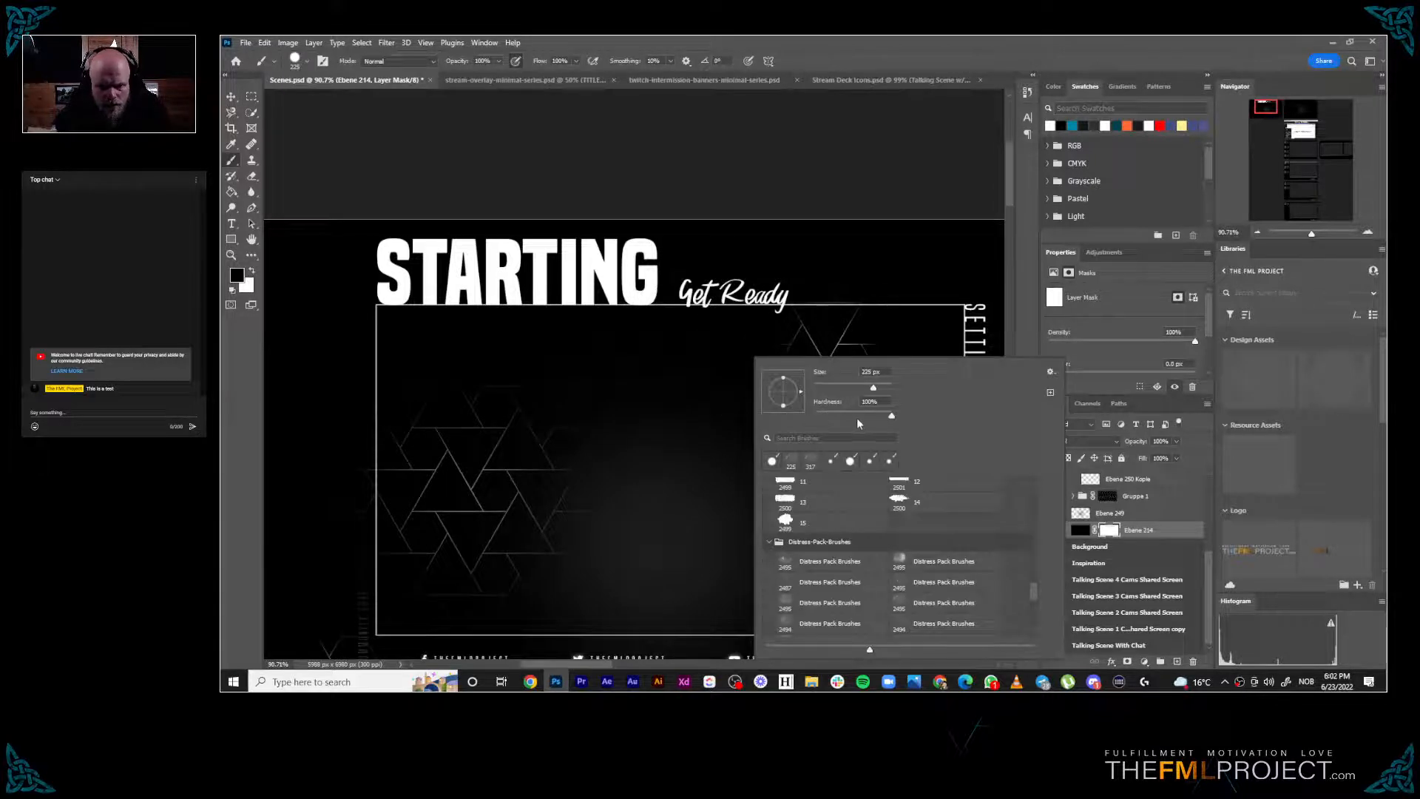
click(651, 401)
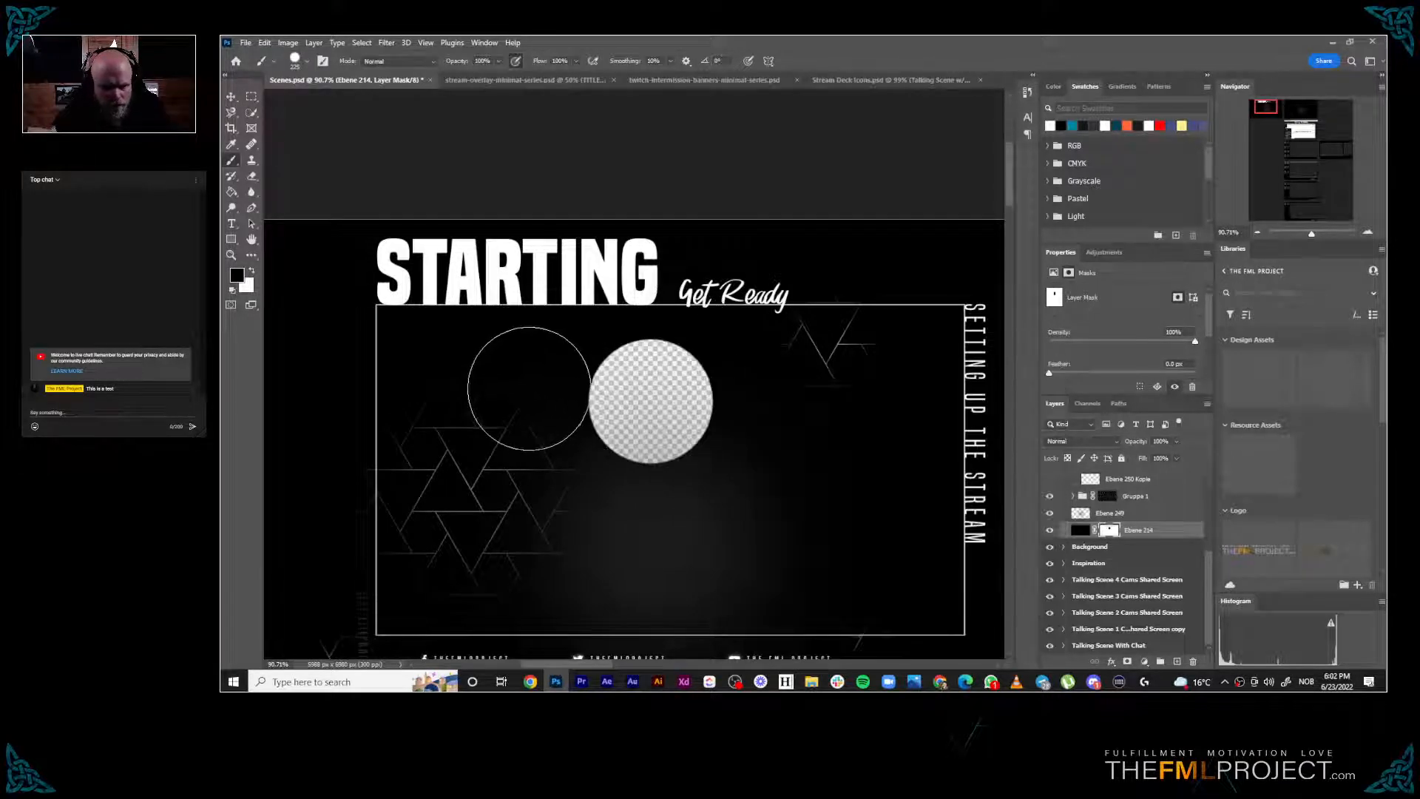
click(551, 368)
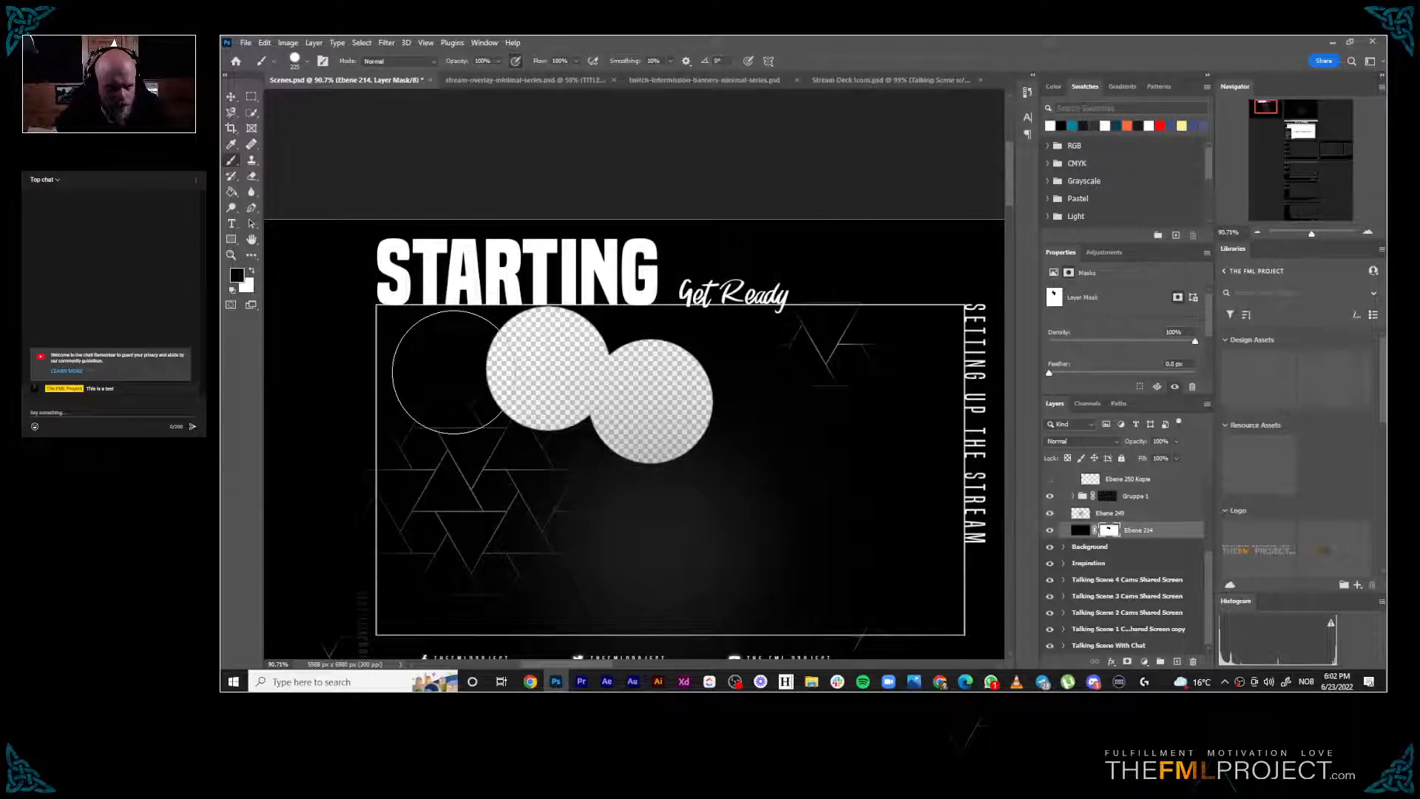
Set the Rectangular Marquee feather to 0 px and select the area along the white frame's outline from corner to corner
key(m)
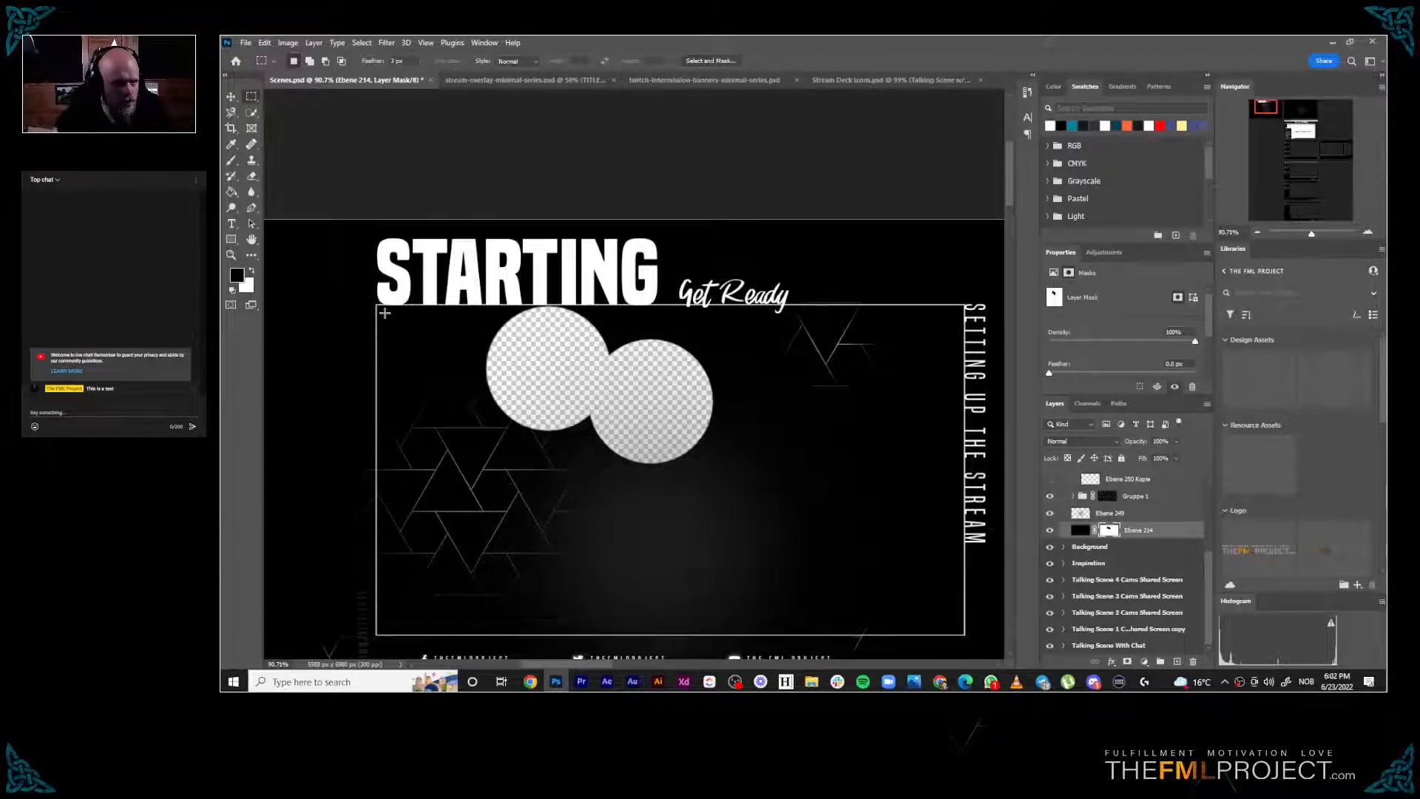
text(0)
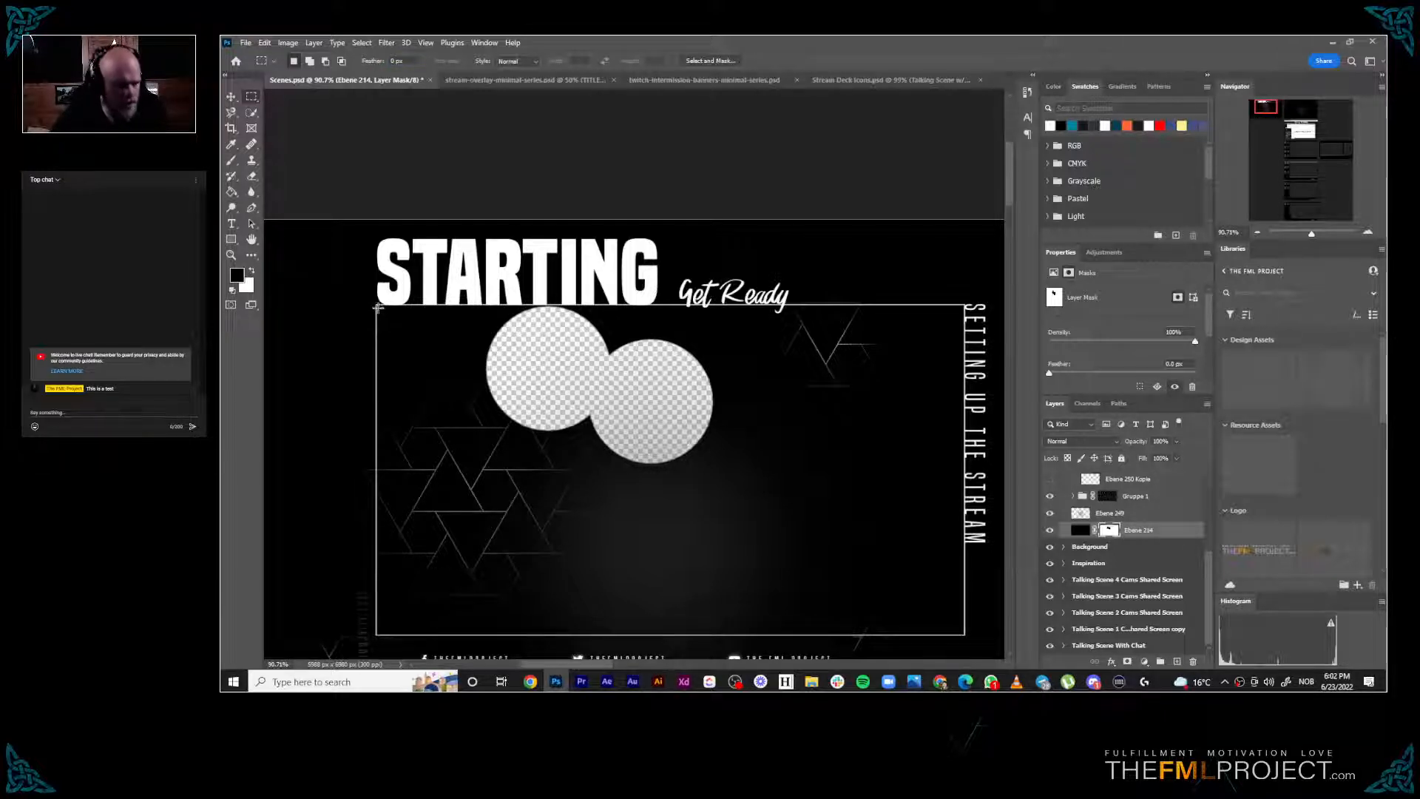
alt+scroll(383, 309, up, 2)
scroll(380, 296, down, 3)
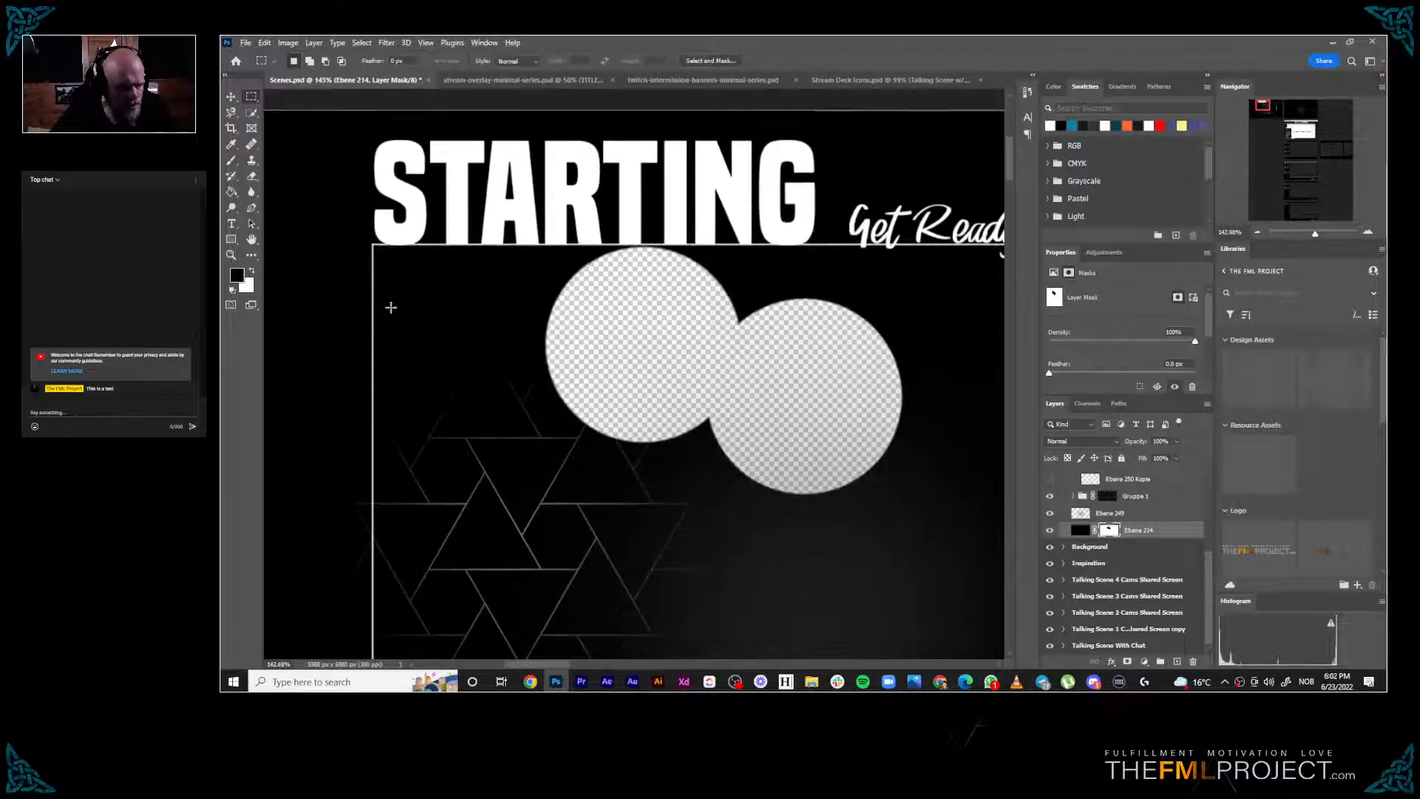
scroll(430, 291, down, 1)
drag(680, 301, 561, 302)
scroll(576, 292, down, 1)
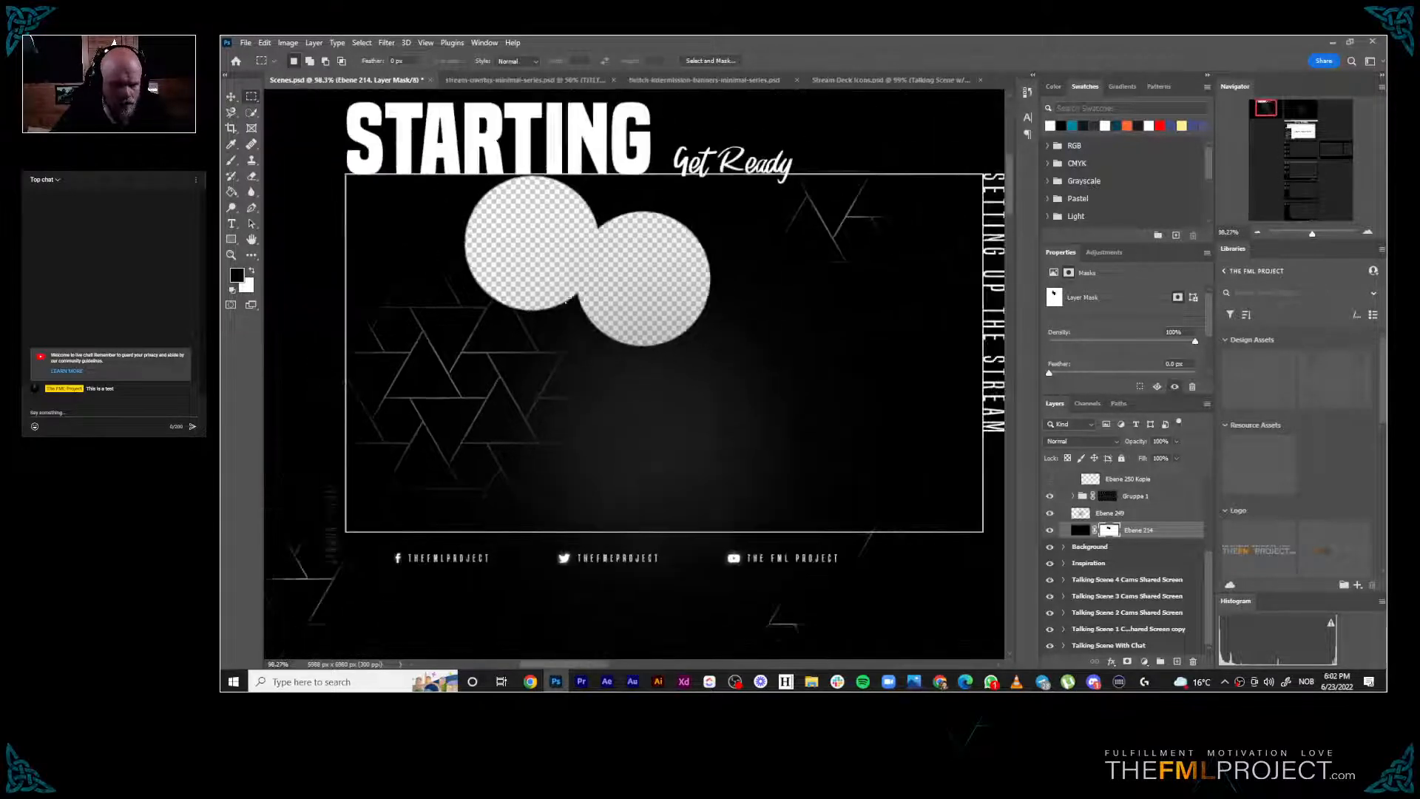
scroll(736, 272, up, 1)
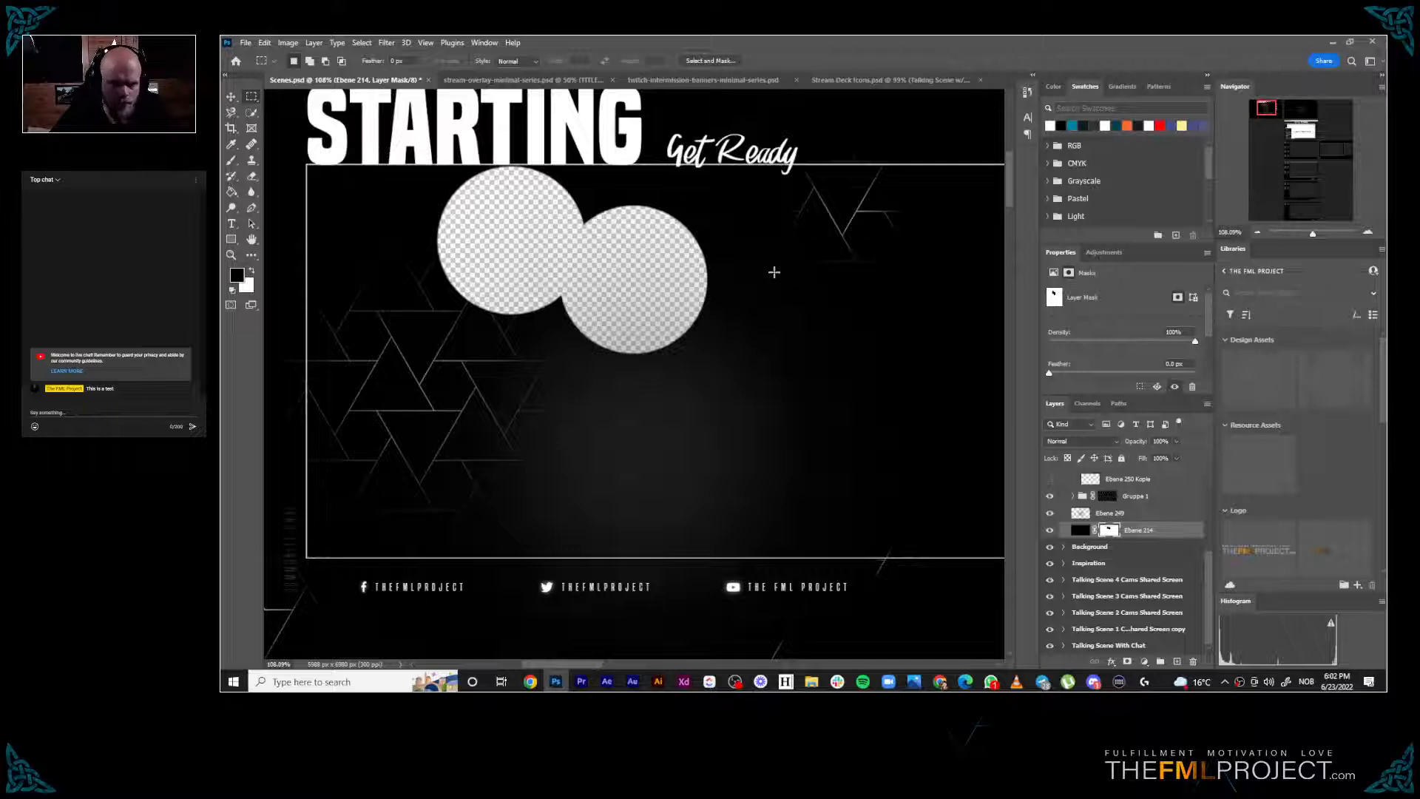
drag(764, 272, 744, 269)
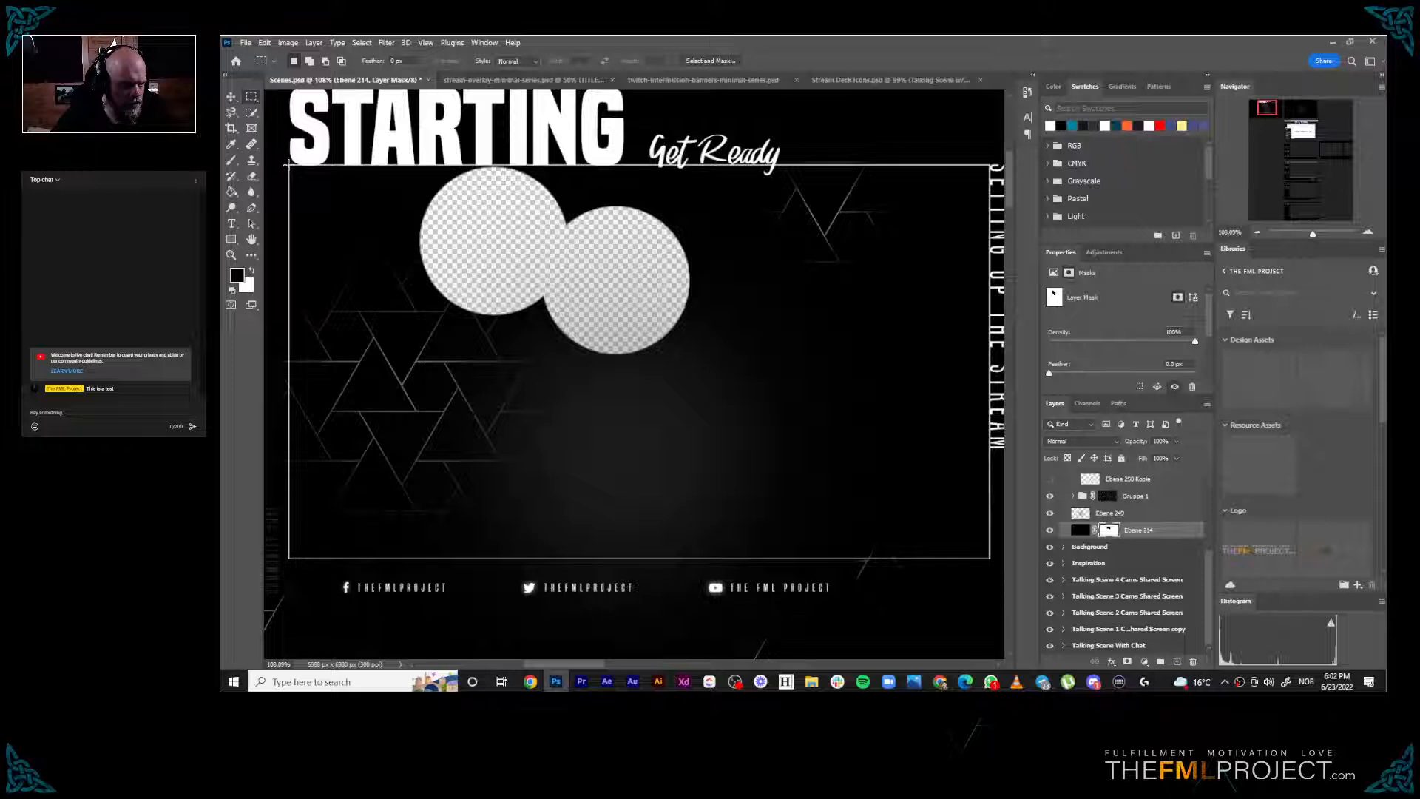
drag(287, 164, 991, 559)
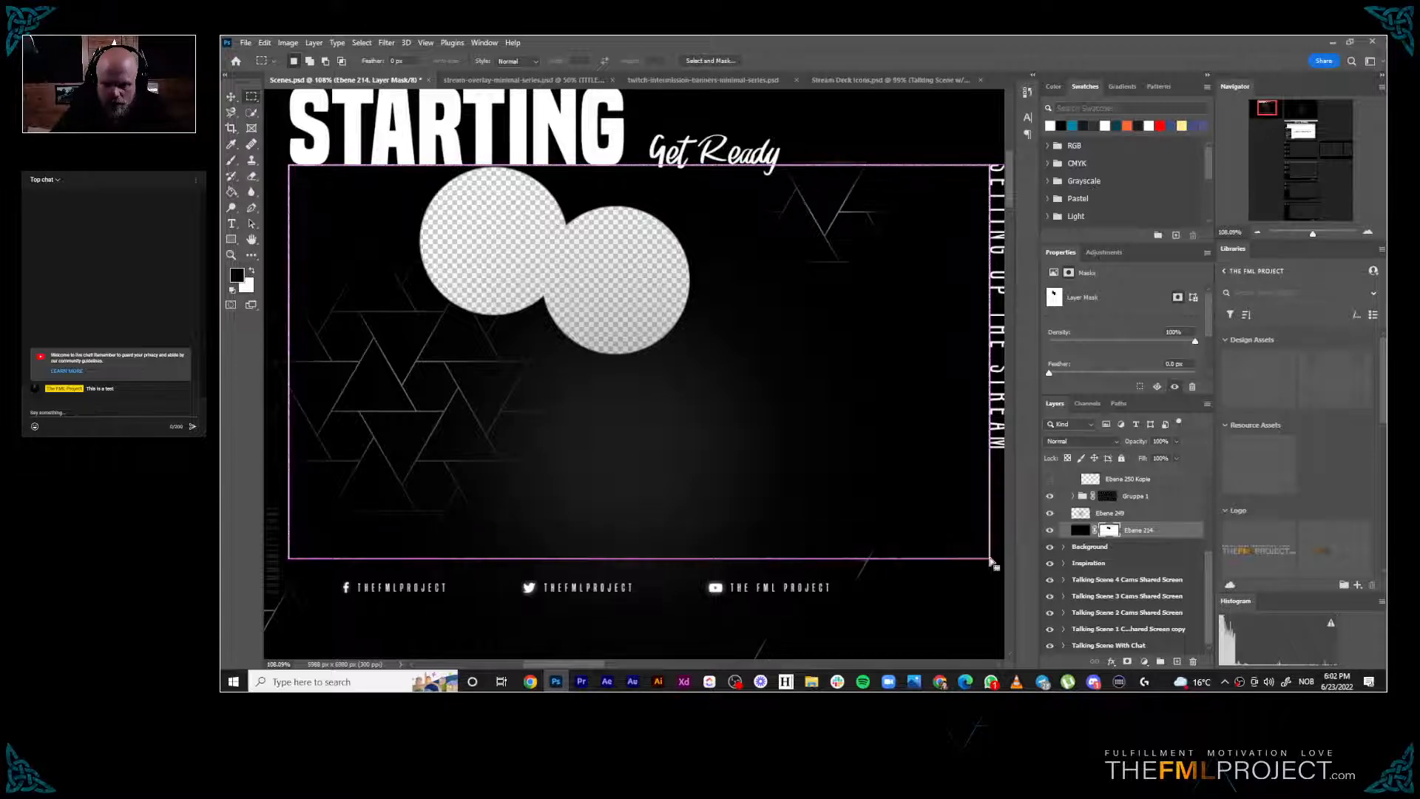
Fill the selected frame area on the Ebene 214 mask with black to cut out the transparent window
right_click(828, 412)
click(888, 562)
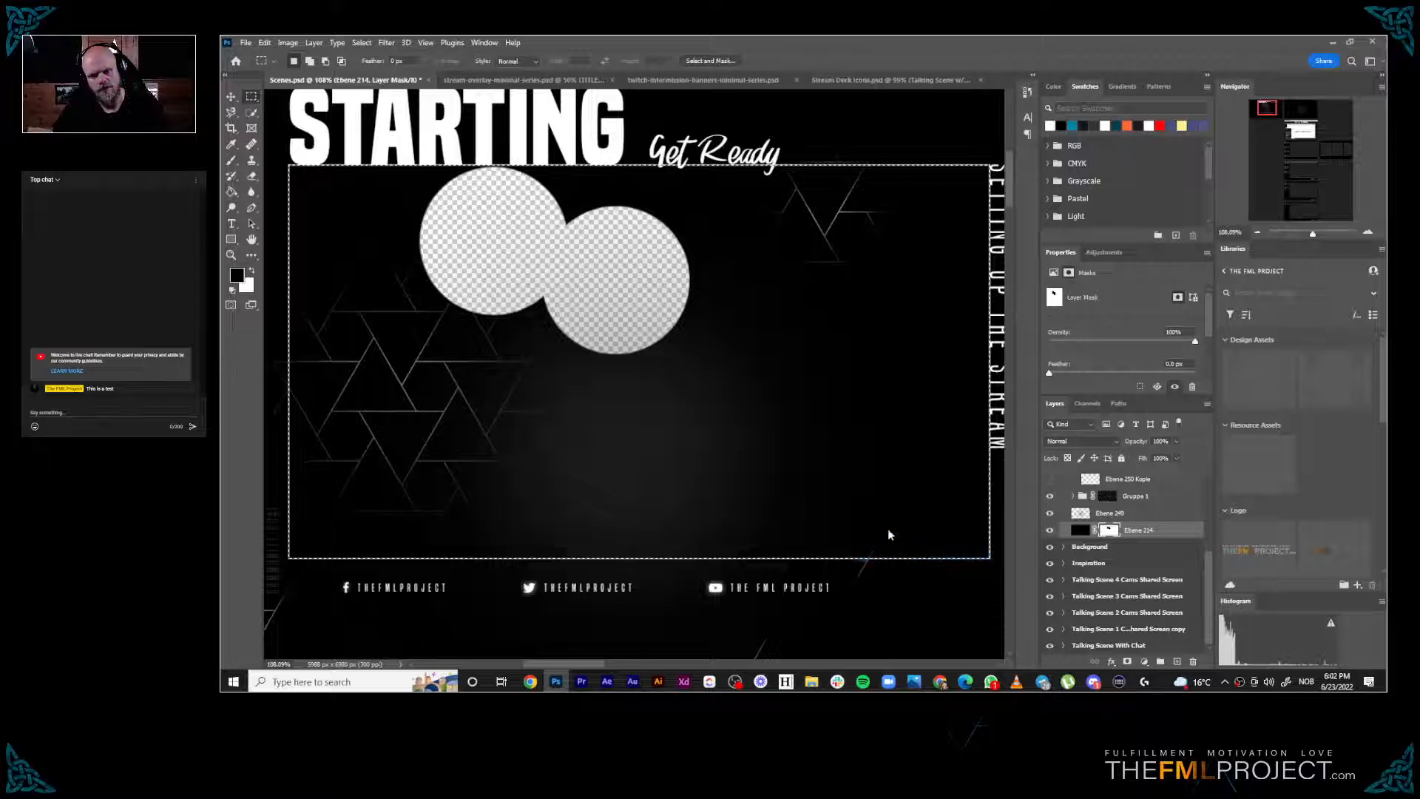
click(879, 200)
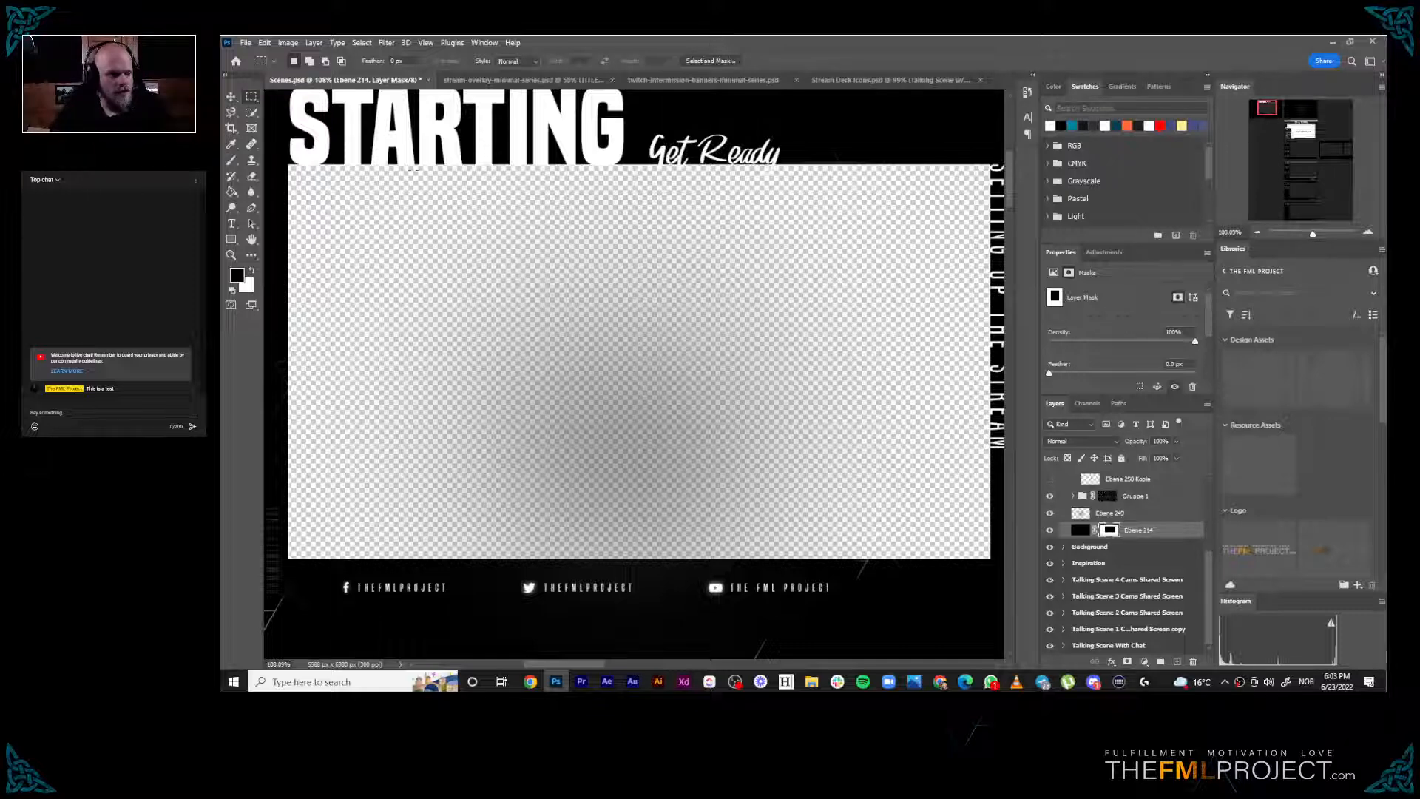
Group PAUSE, Gruppe 1, Ebene 249 and Ebene 214 together inside the Starting Stream artboard
scroll(509, 257, down, 3)
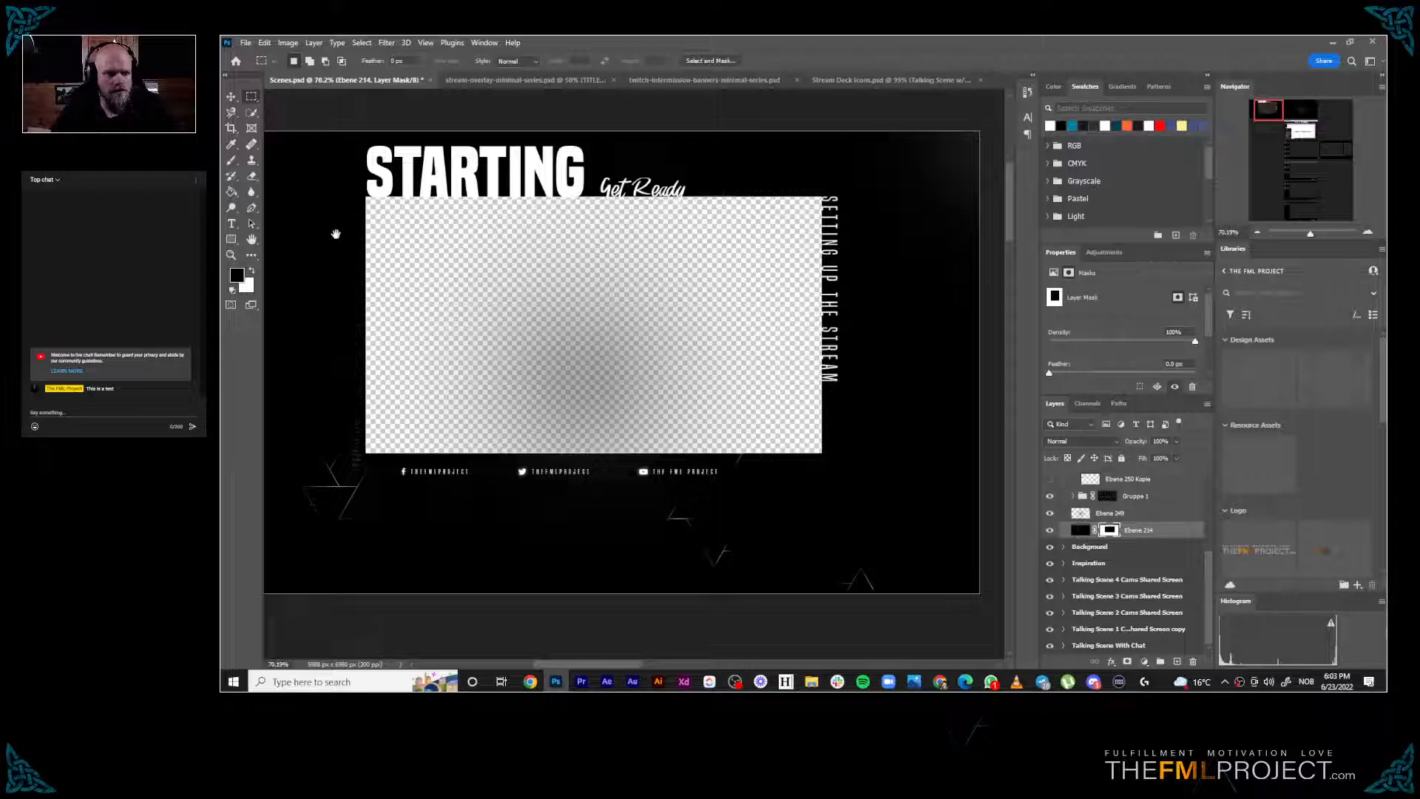
drag(335, 234, 430, 233)
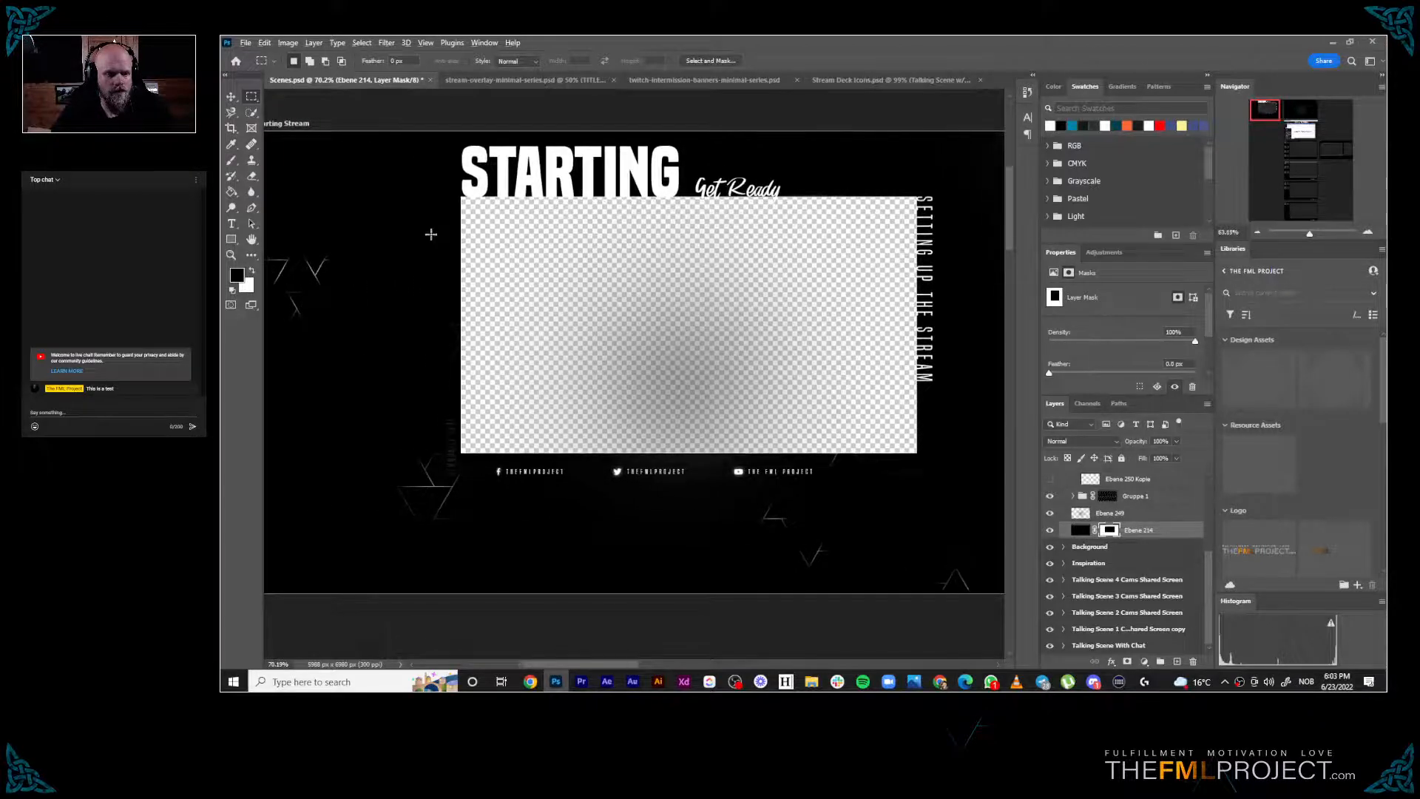
scroll(430, 234, down, 1)
scroll(431, 234, up, 1)
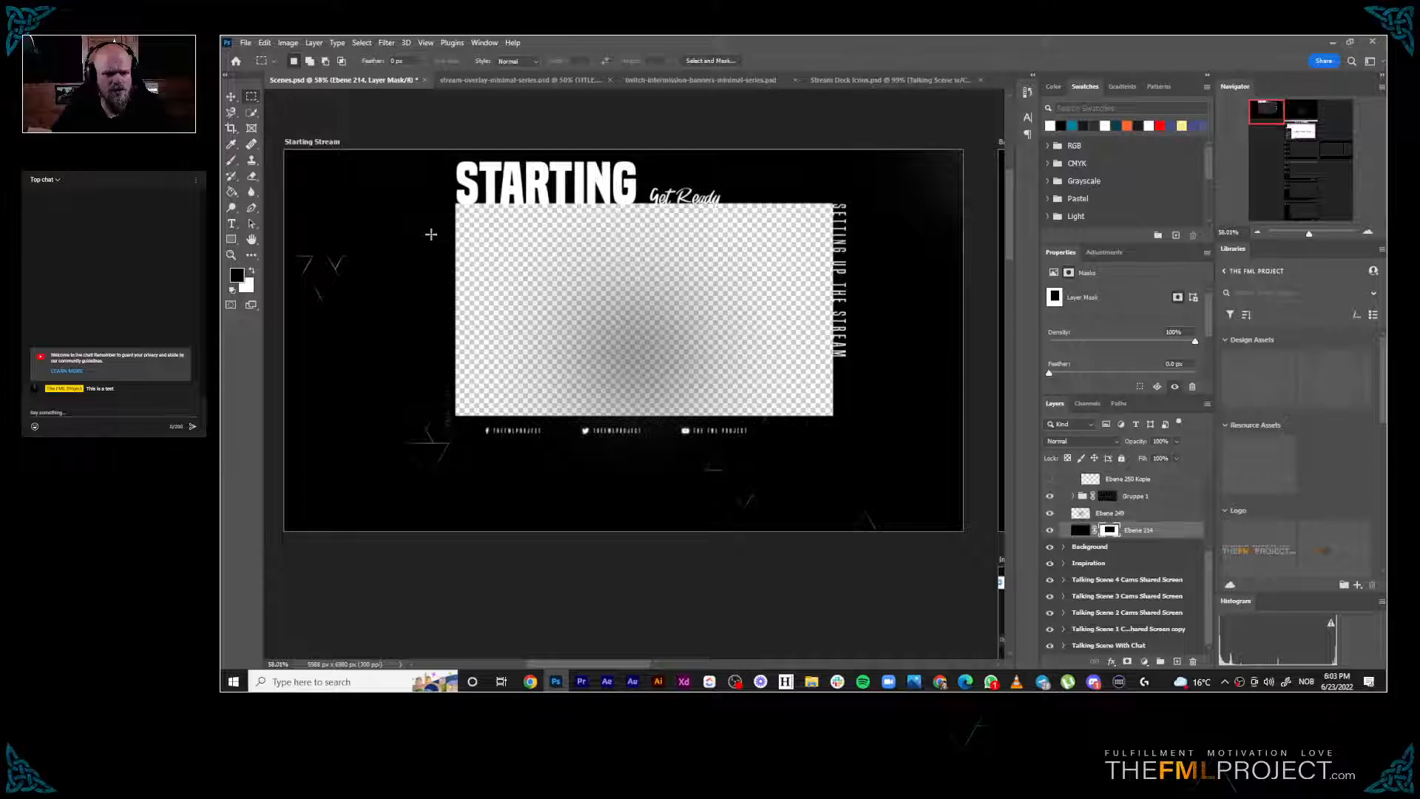
scroll(1122, 542, up, 2)
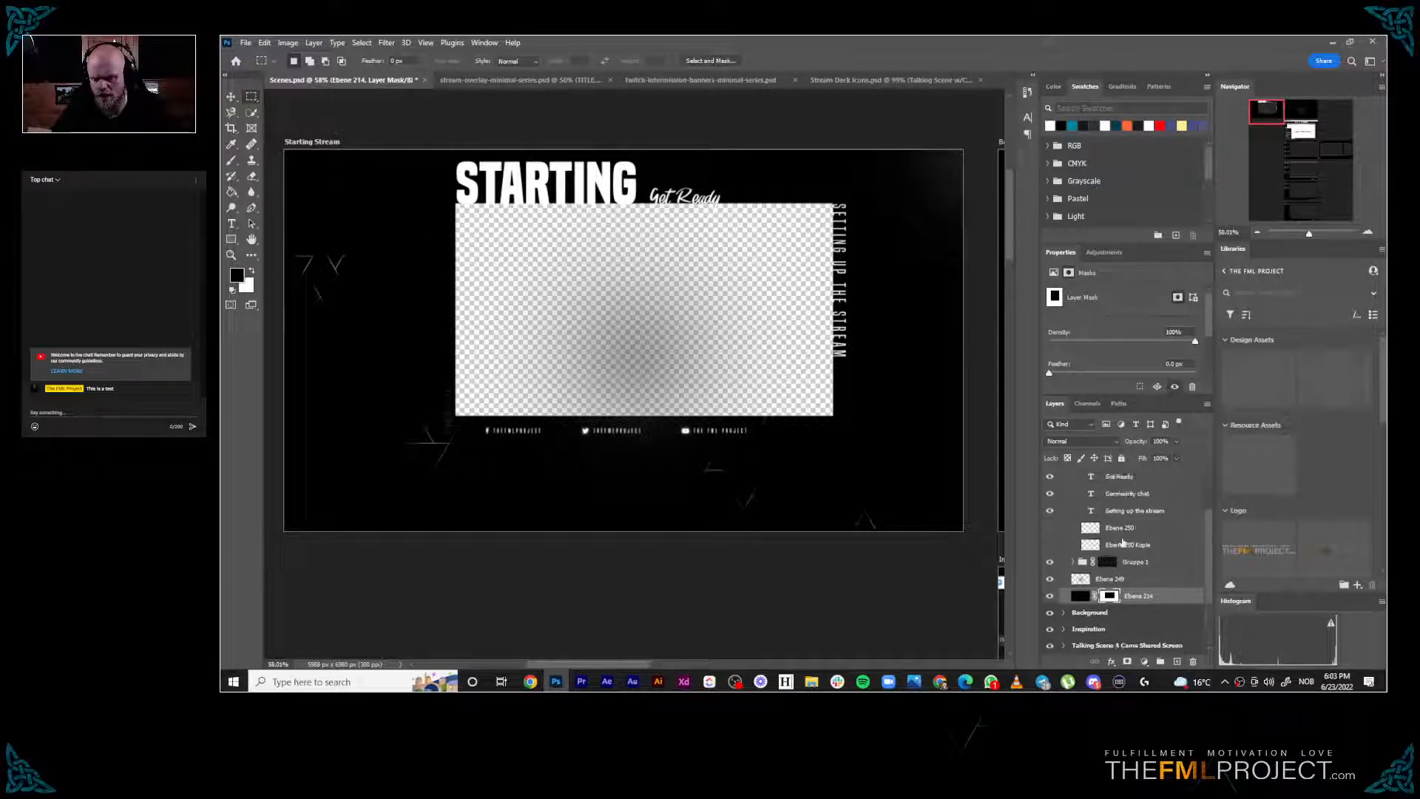
scroll(1122, 542, up, 3)
click(1070, 494)
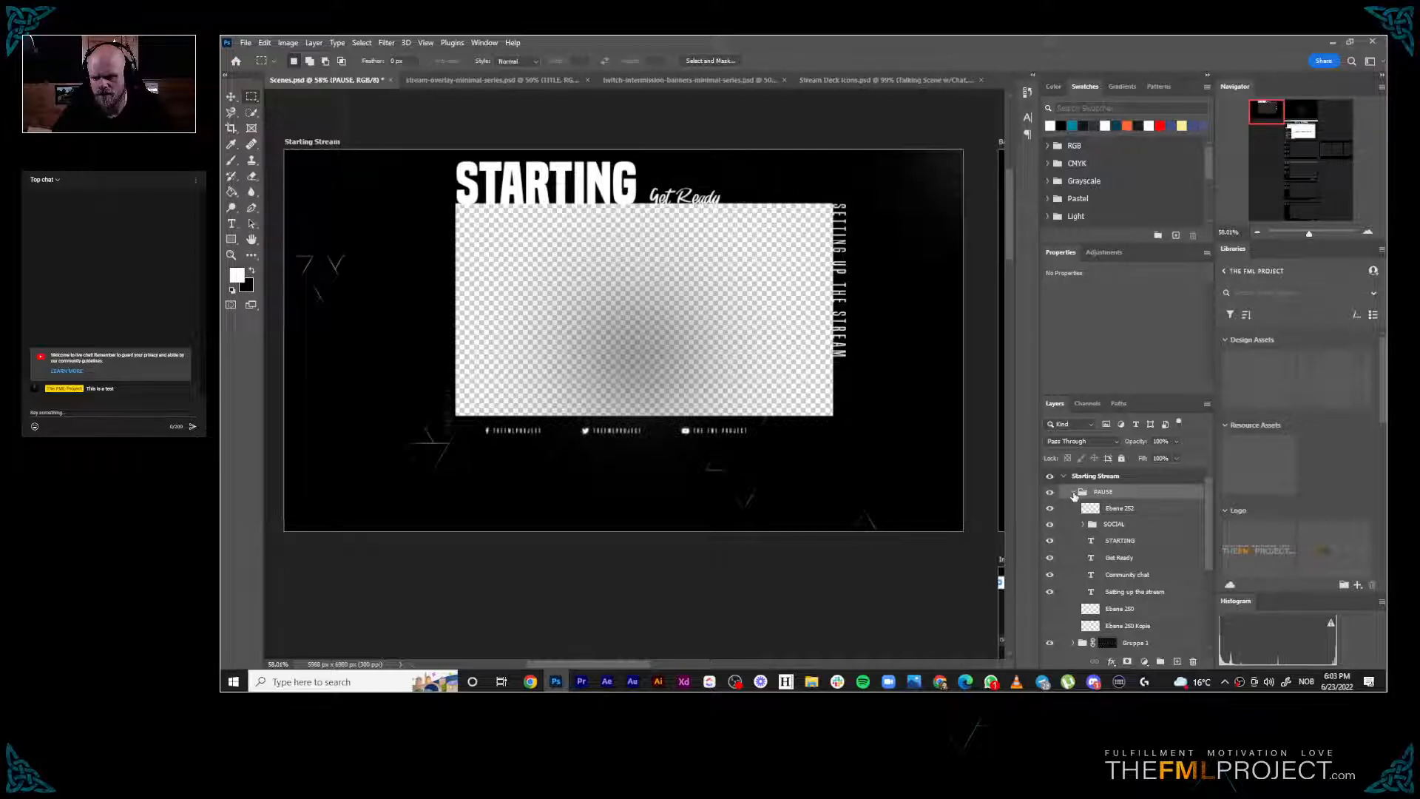
click(1073, 492)
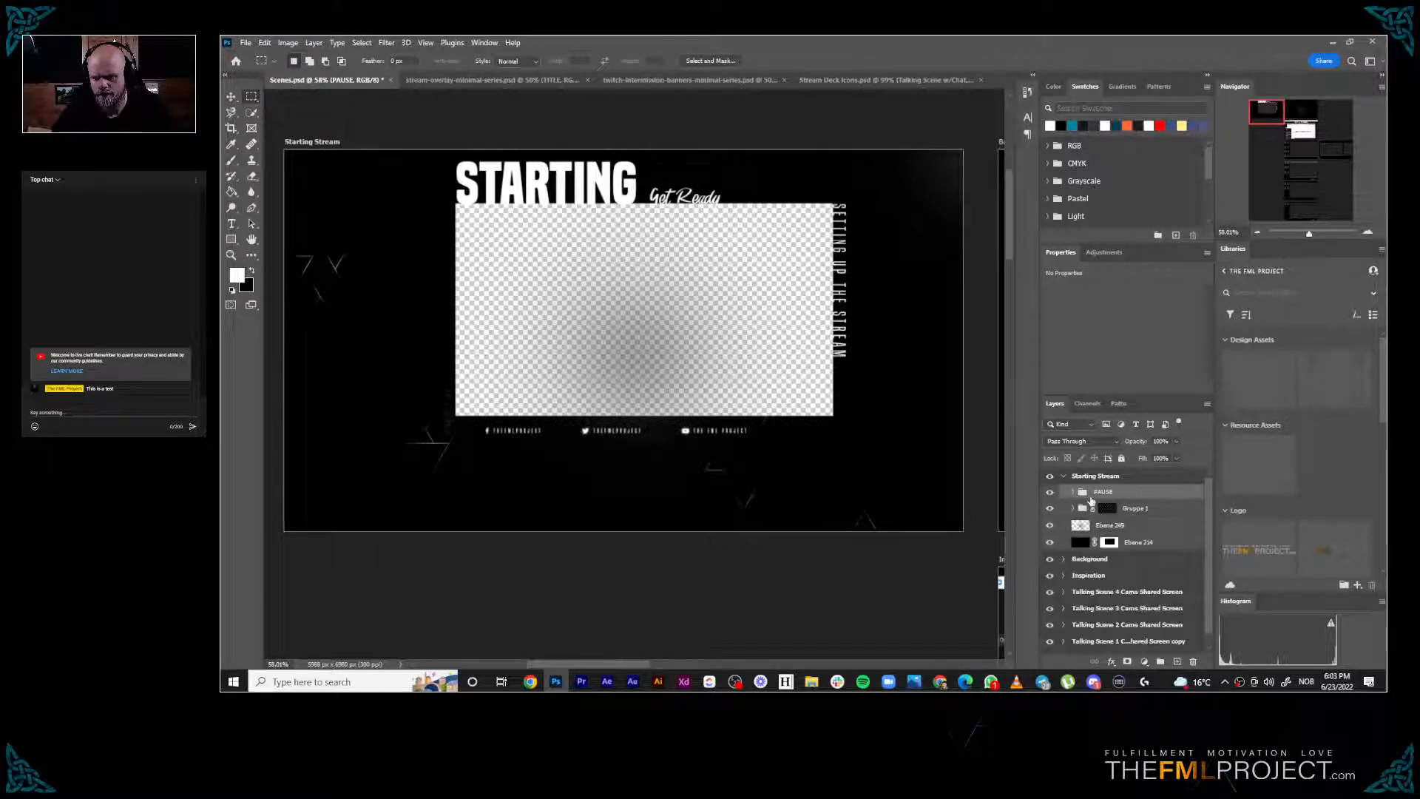
shift+click(1124, 542)
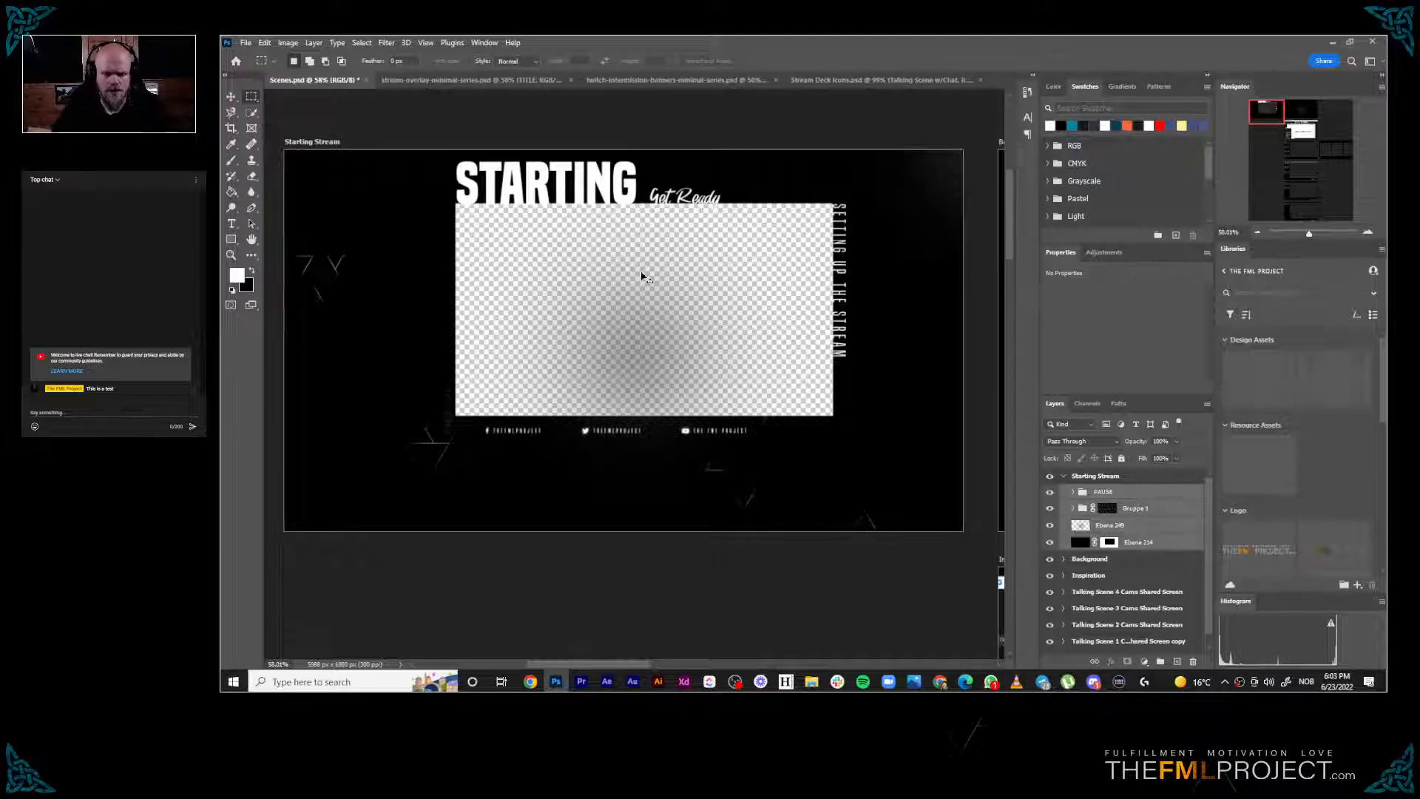
key(ctrl+g)
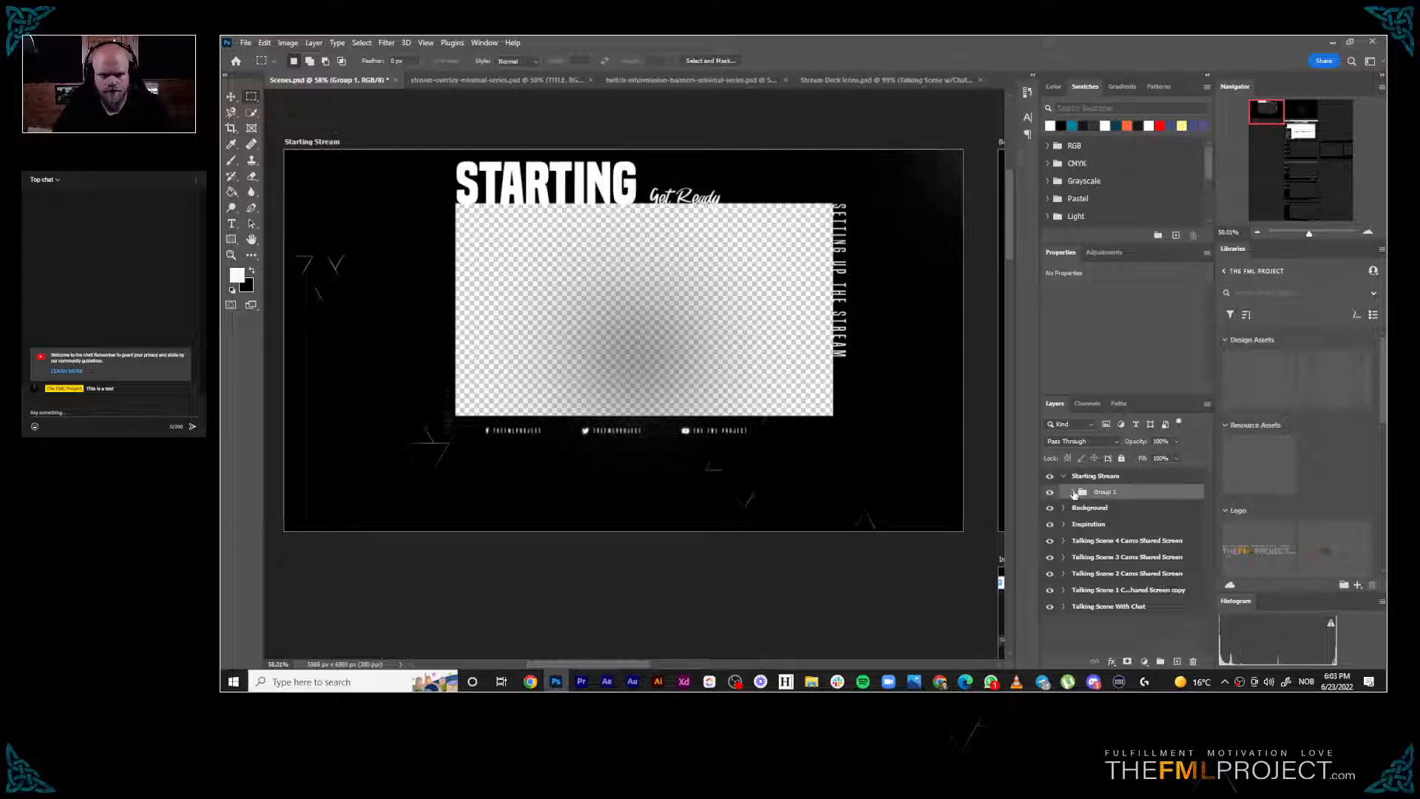
Create a new empty layer in the Starting Stream artboard and place it directly beneath the scene's layer group
key(shift+v)
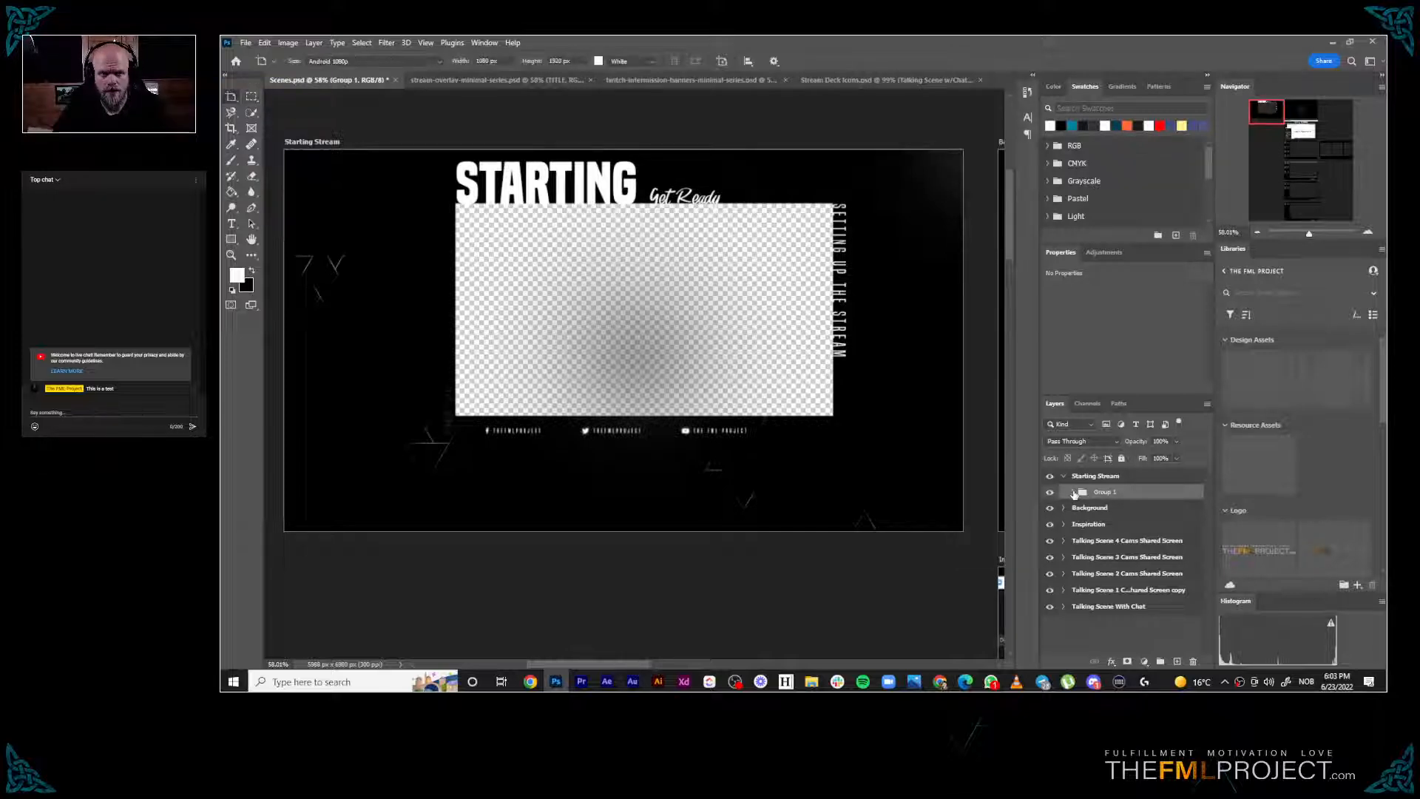
key(a)
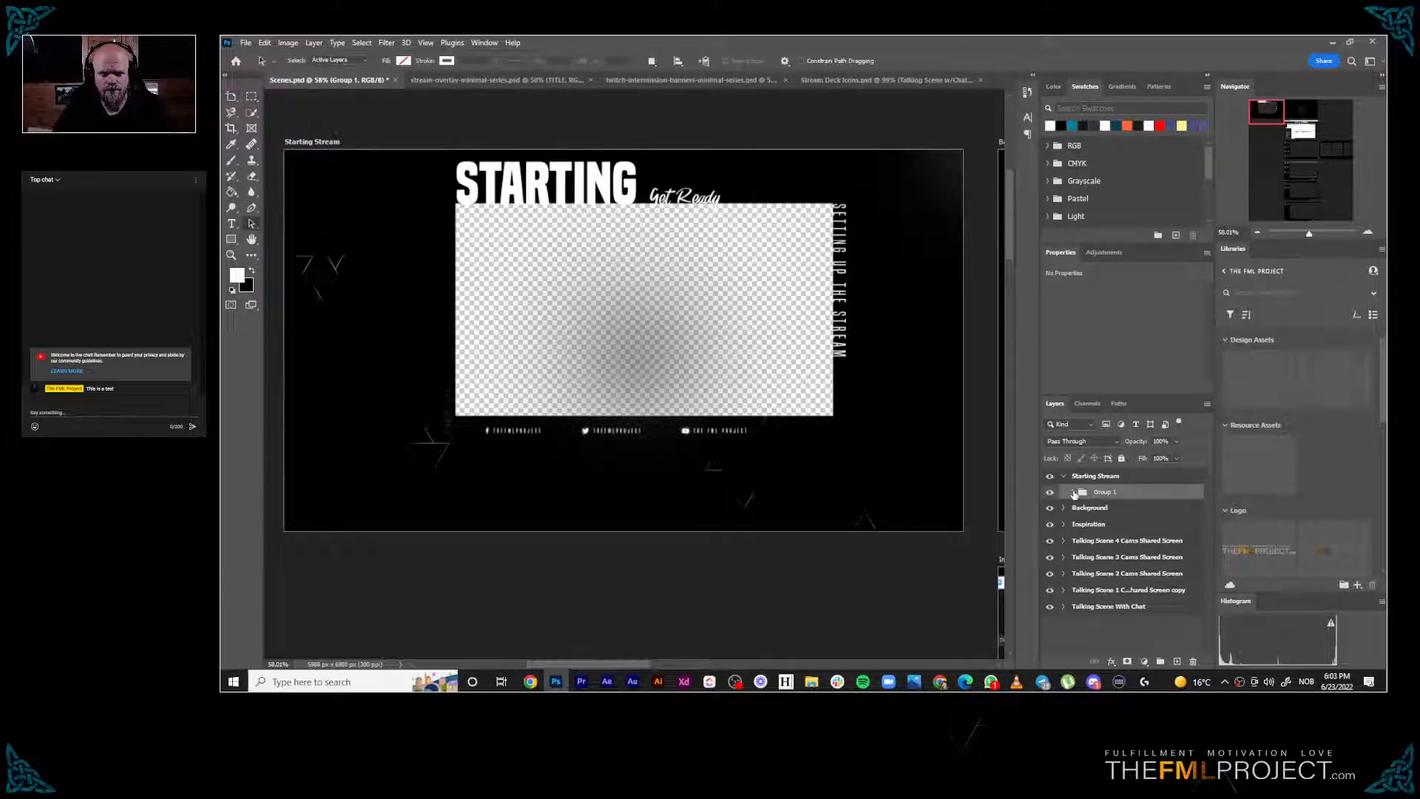
key(v)
click(1074, 493)
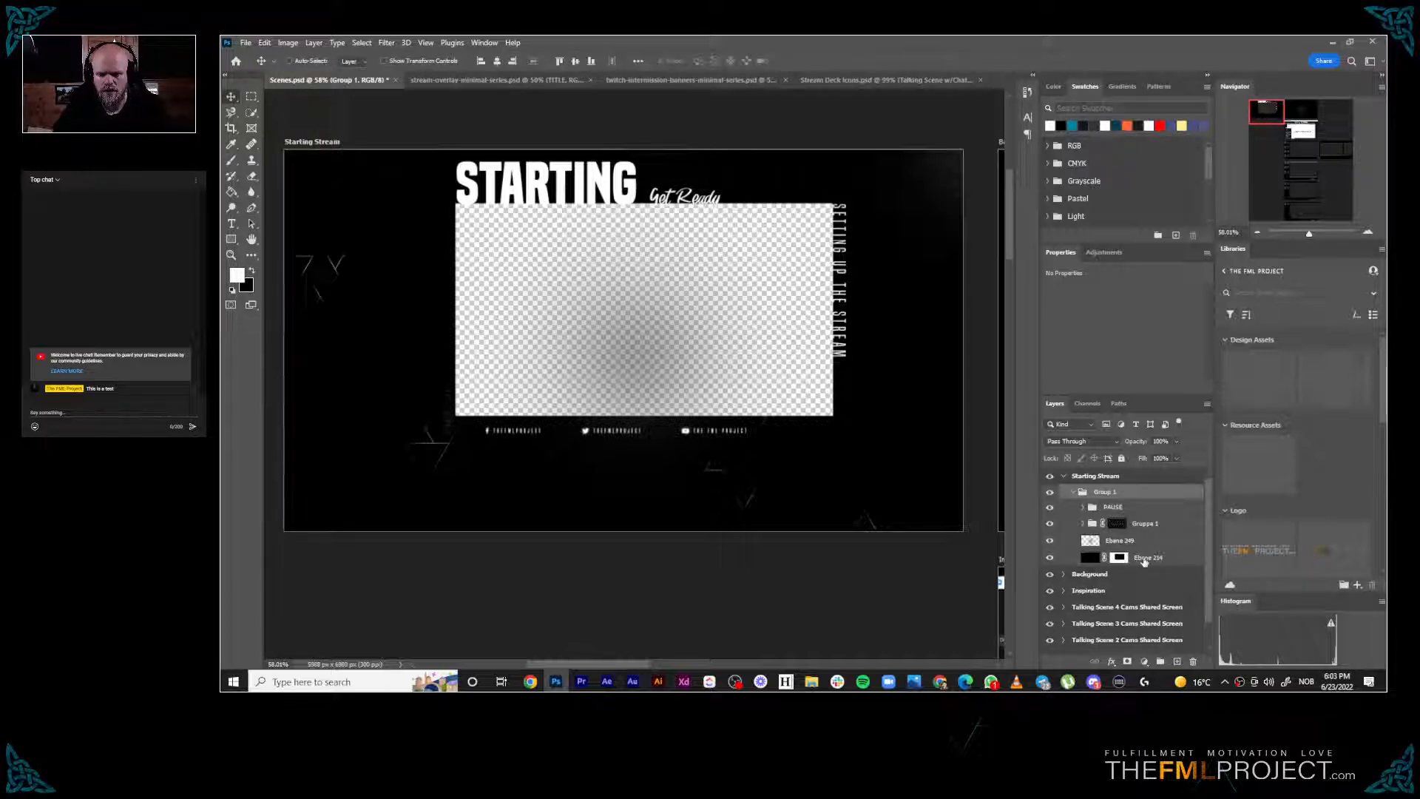
click(1073, 492)
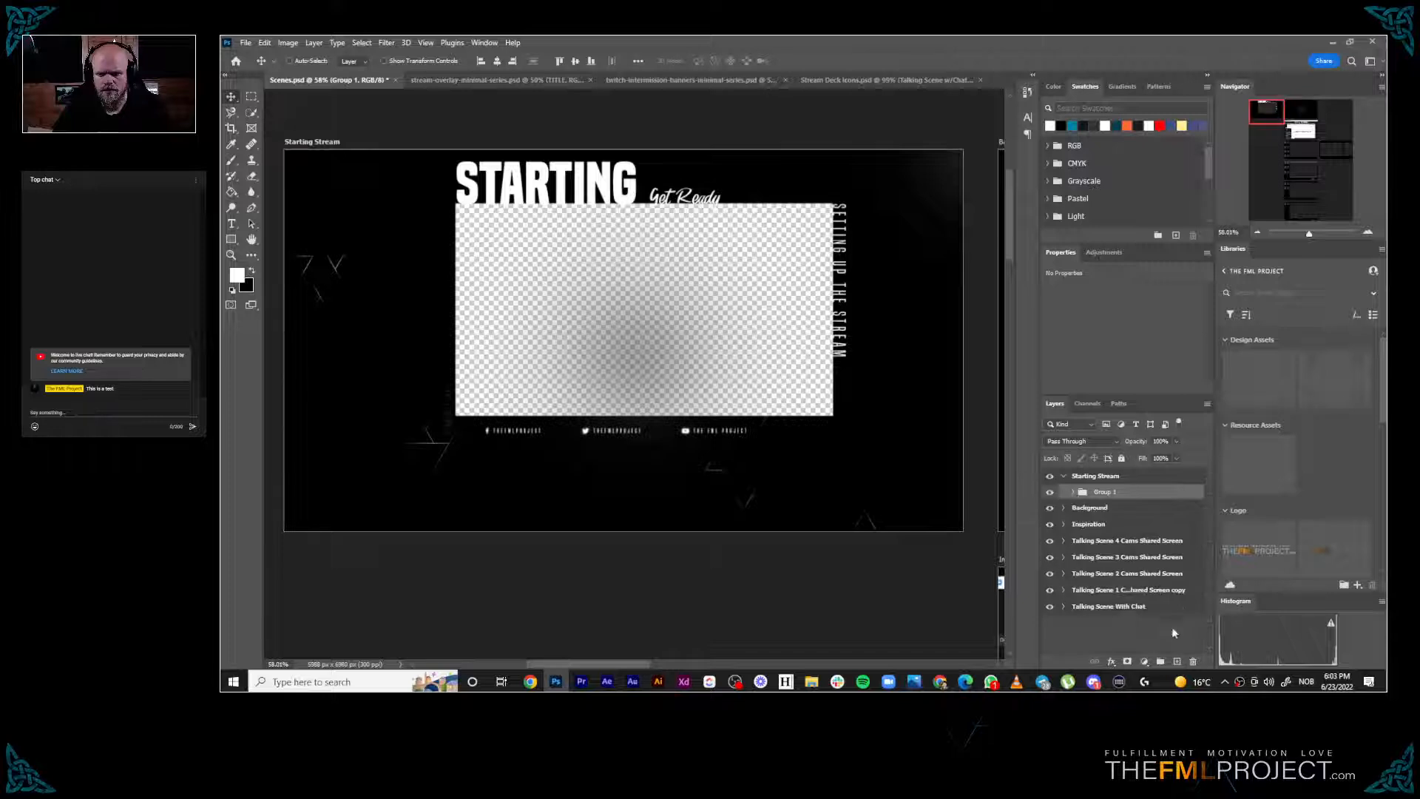
click(1176, 660)
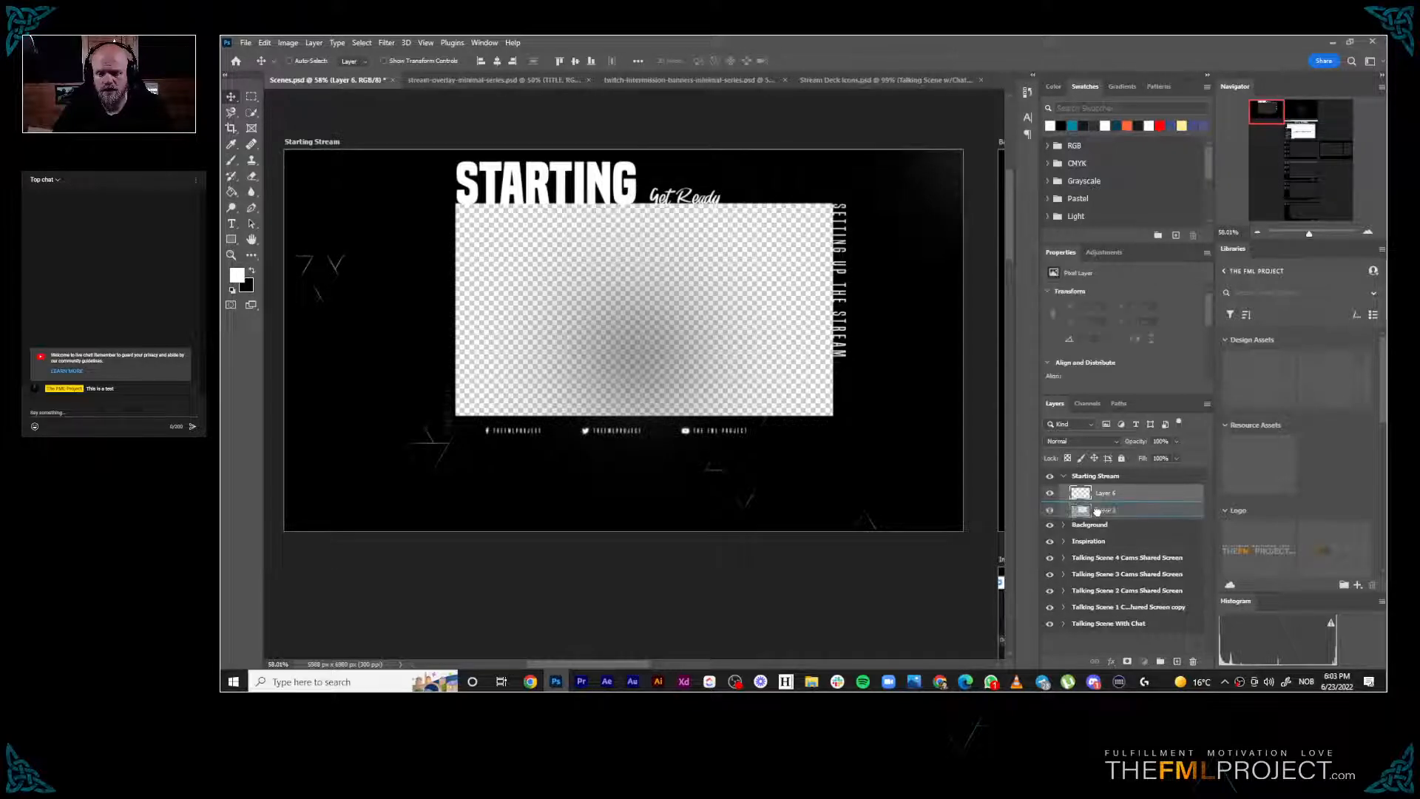
drag(1093, 509, 1105, 496)
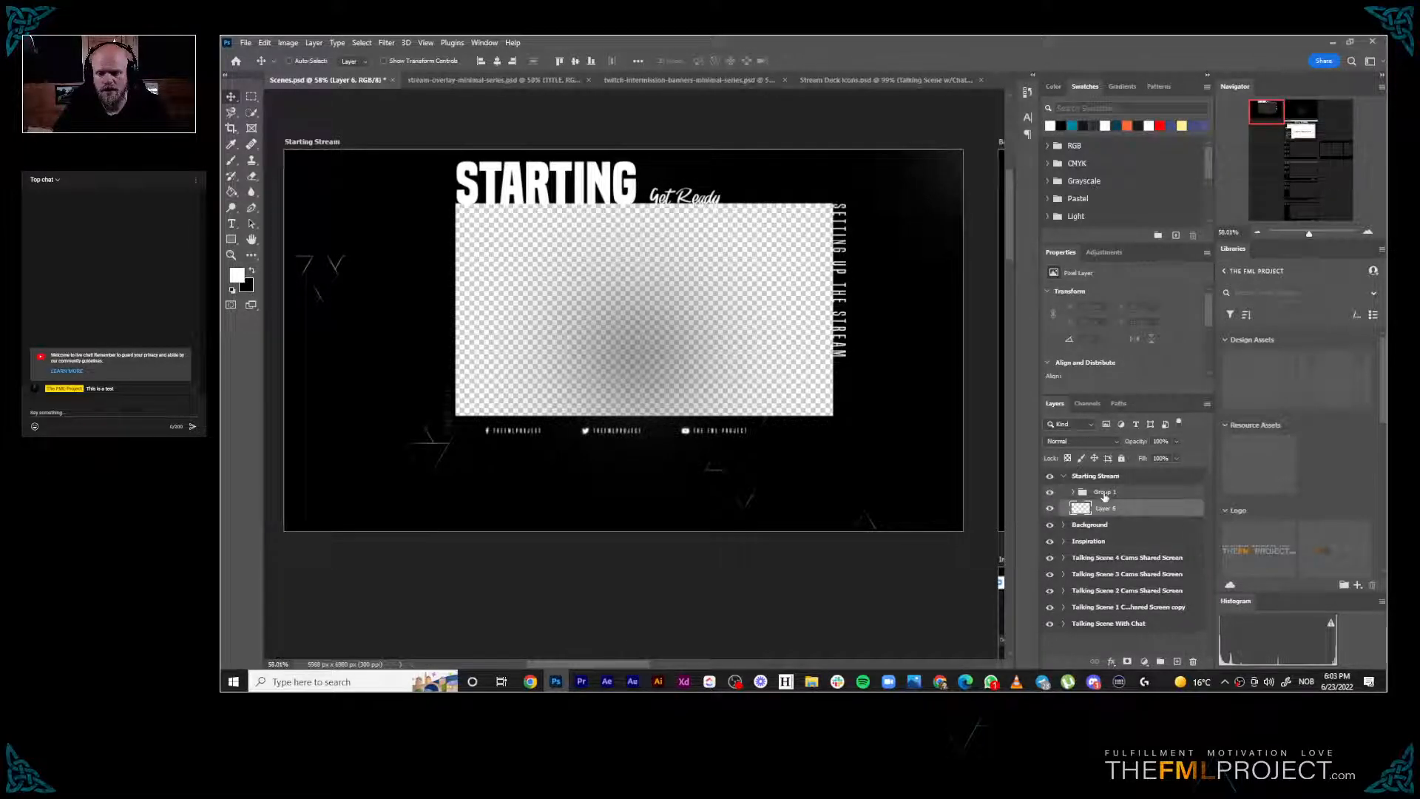
Try to move the PAUSE, Gruppe 1, Ebene 249, Ebene 214 and Layer 6 layers slightly down in the Starting Stream artboard, and undo the move
shift+click(1104, 496)
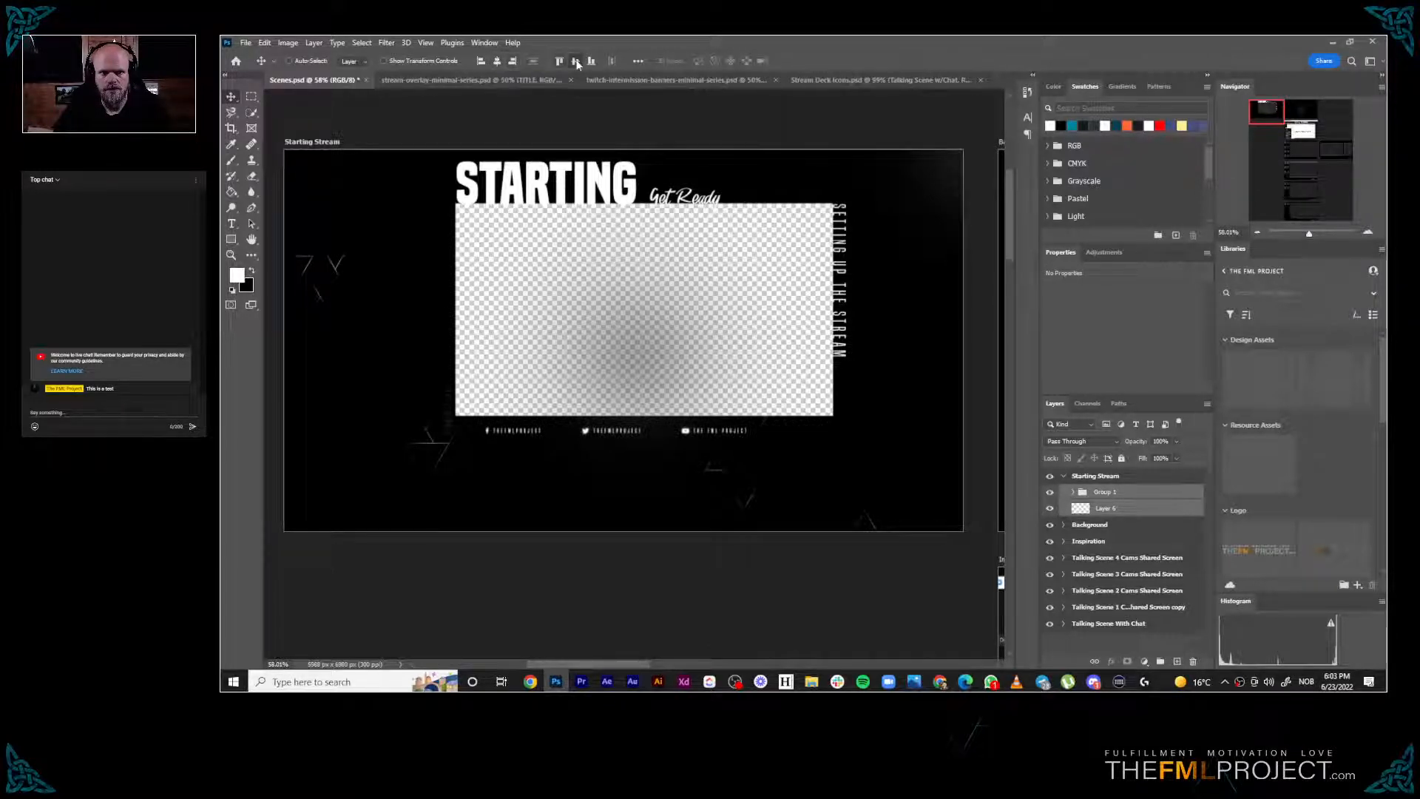
click(1073, 493)
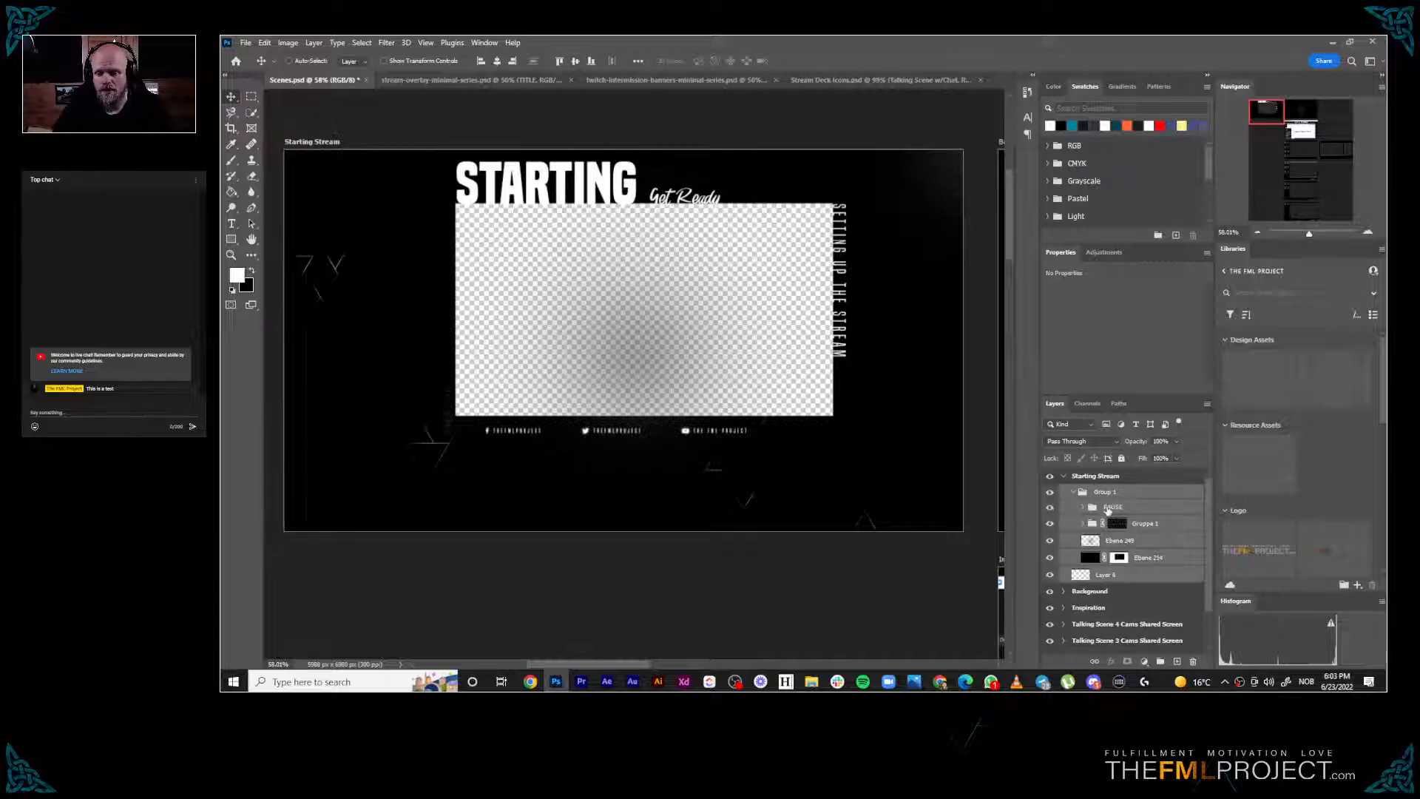
click(1107, 508)
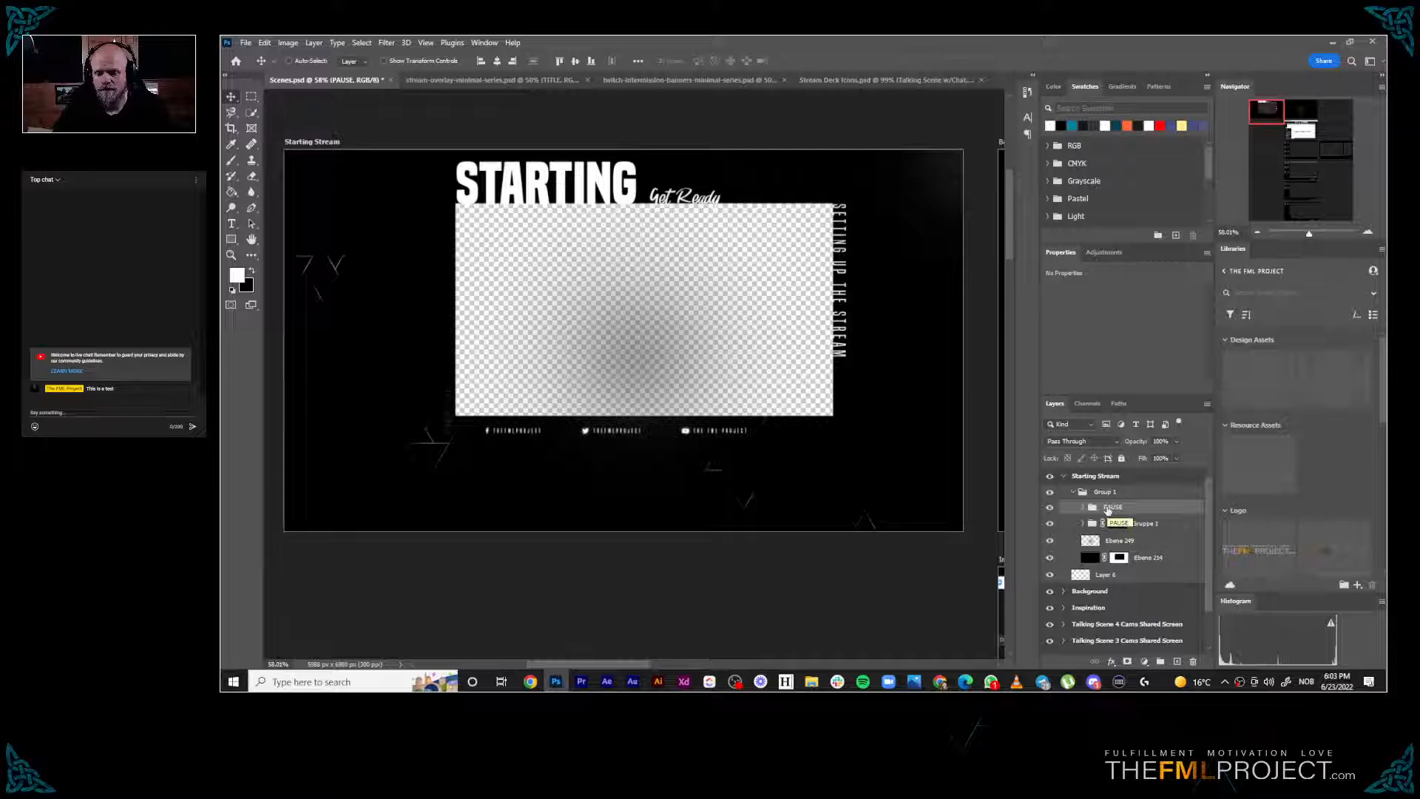
shift+click(1139, 575)
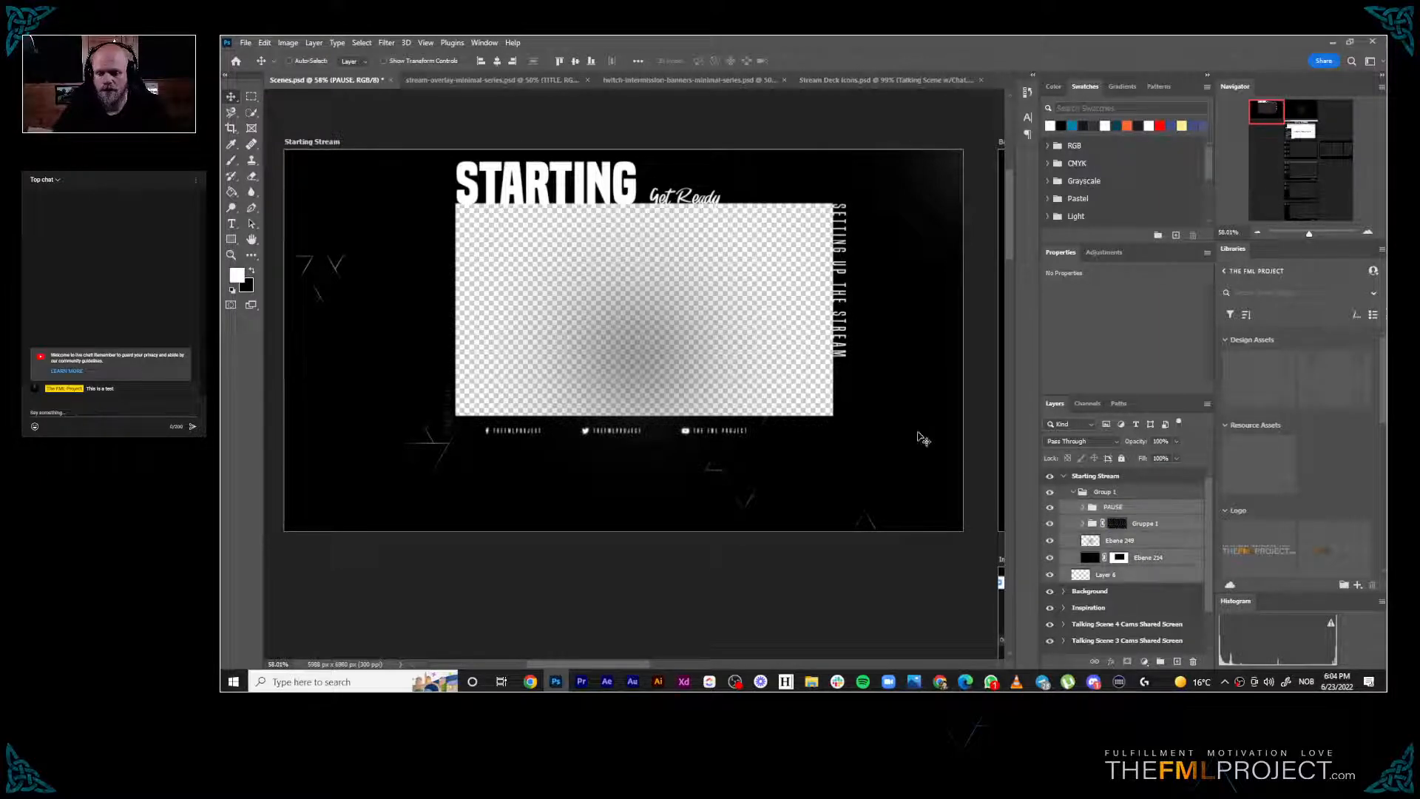
drag(650, 297, 648, 305)
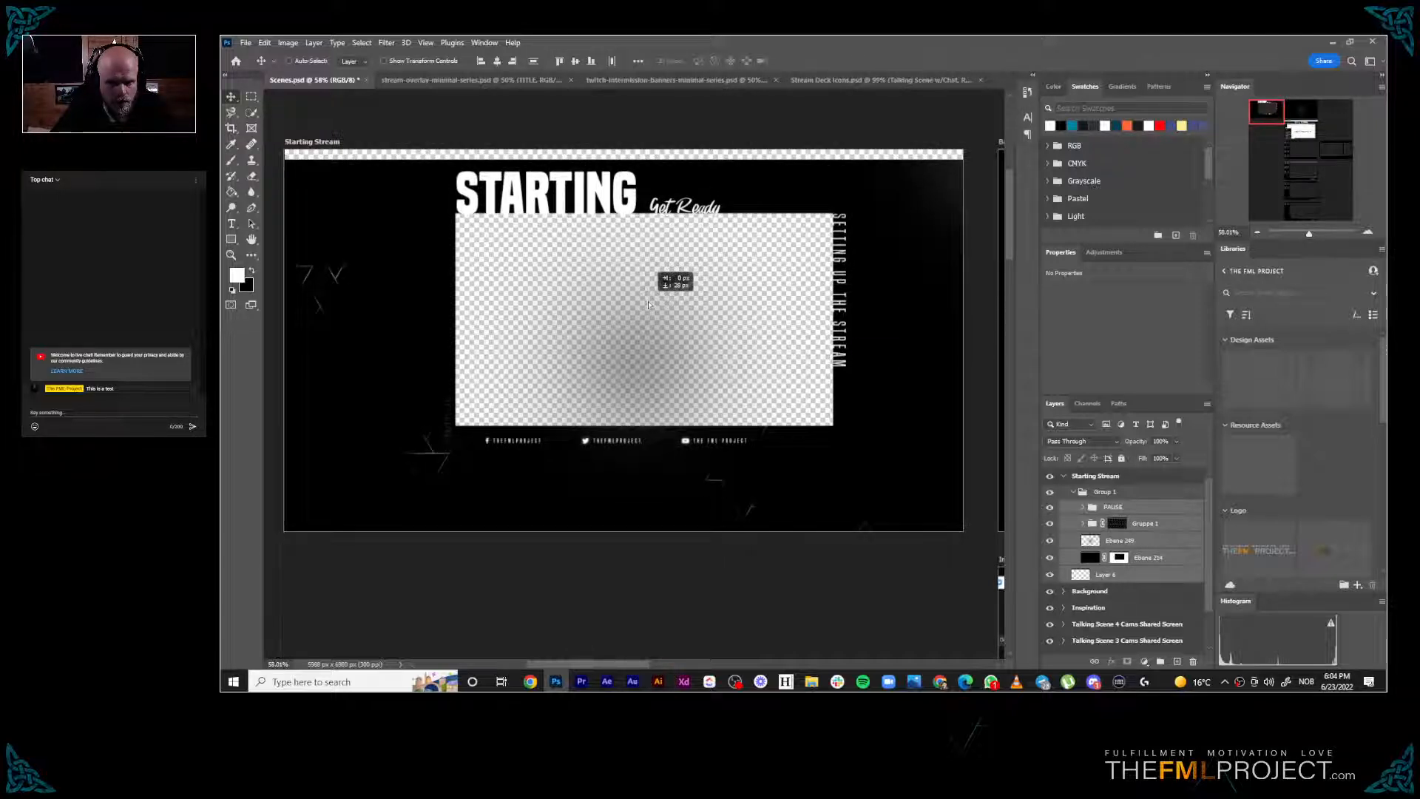
drag(648, 305, 648, 305)
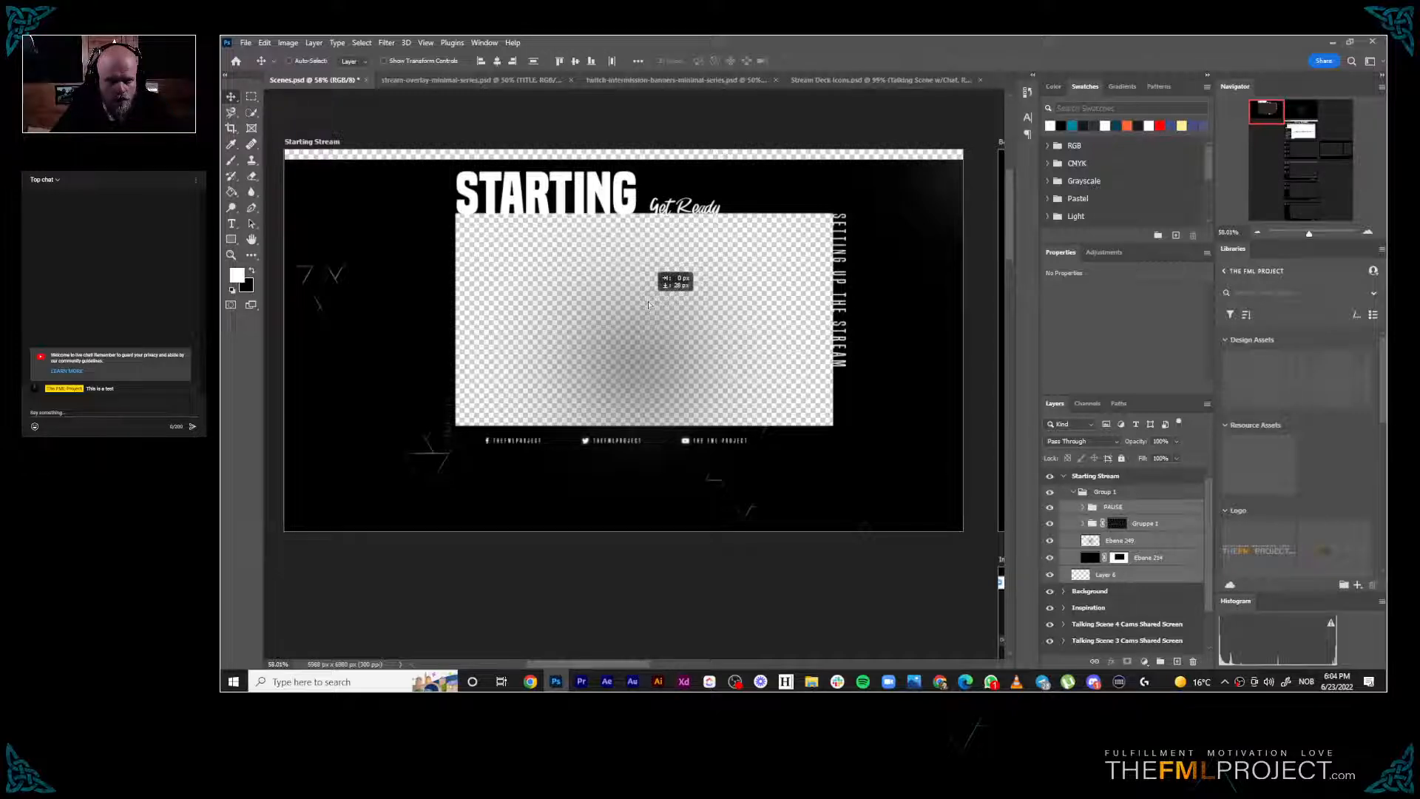
drag(648, 304, 648, 304)
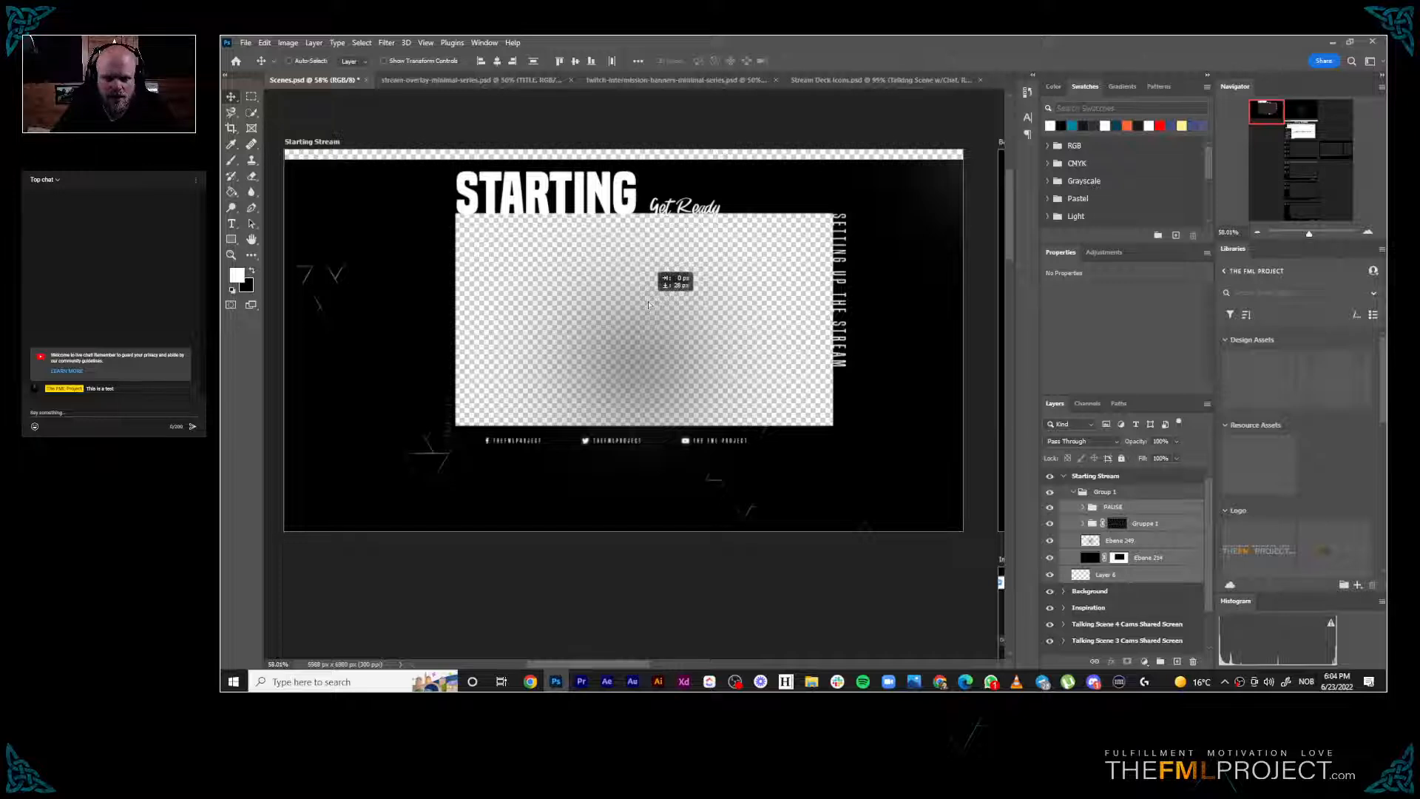
key(ctrl+z)
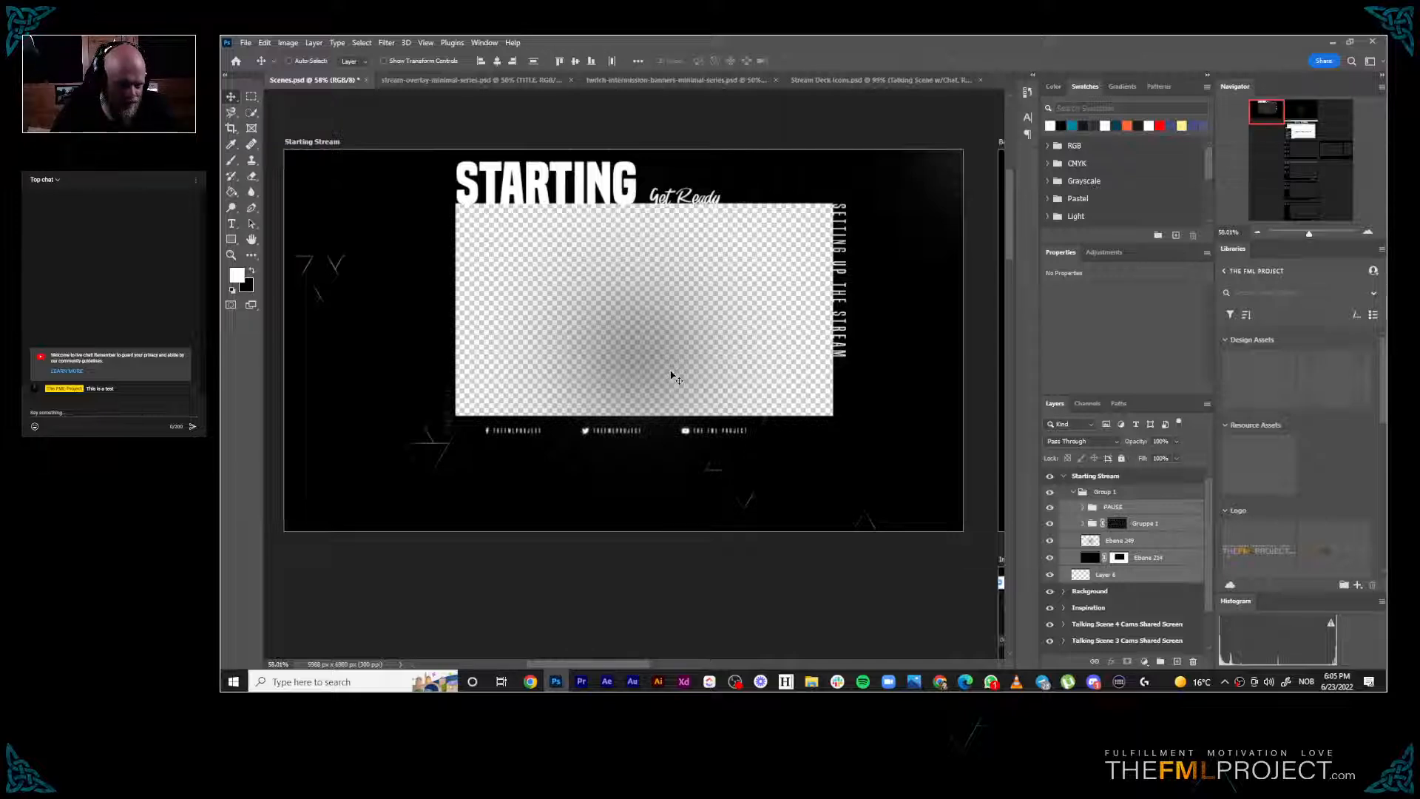
Fill a rectangular area around the transparent window with white on the Ebene 214 mask to close the cutout, and deselect
click(1115, 576)
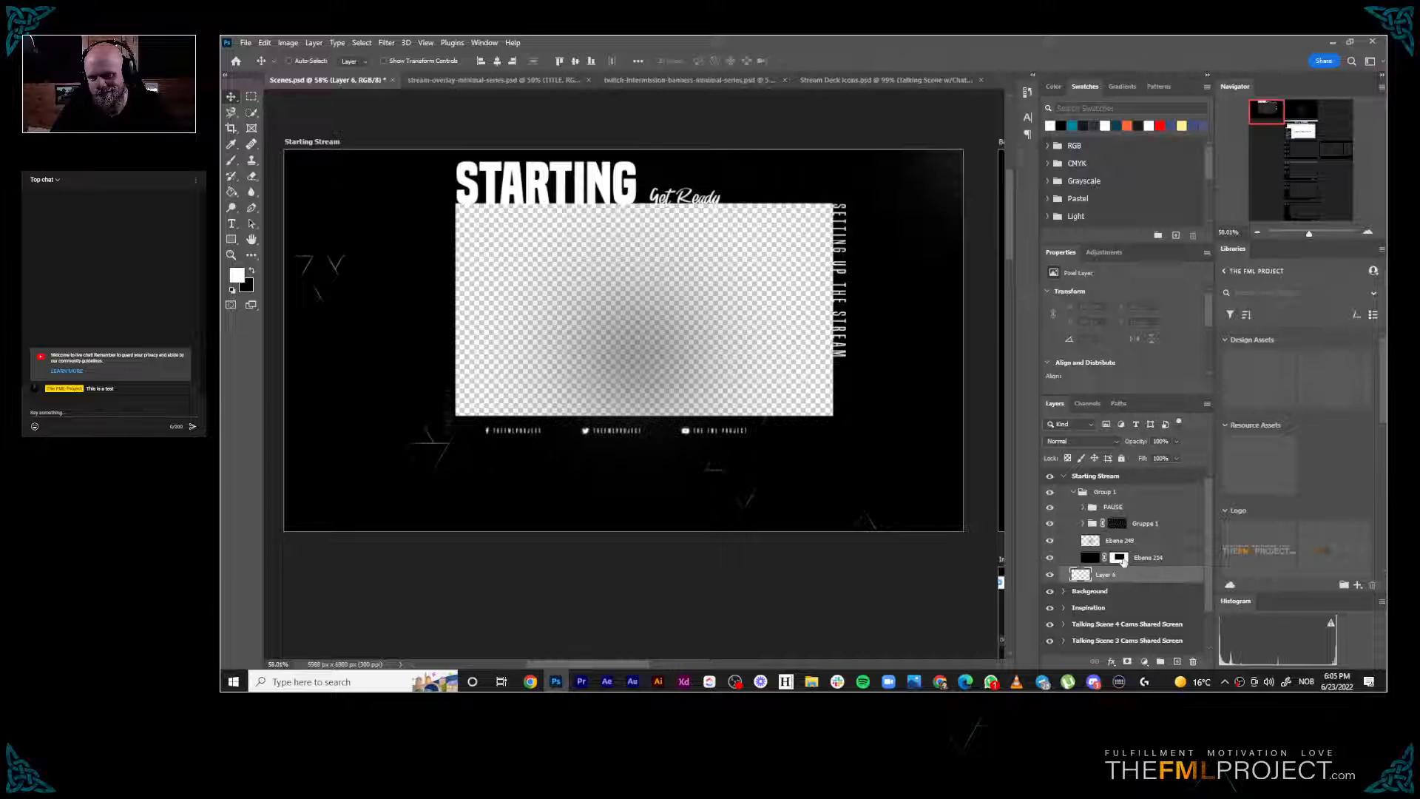
click(1120, 558)
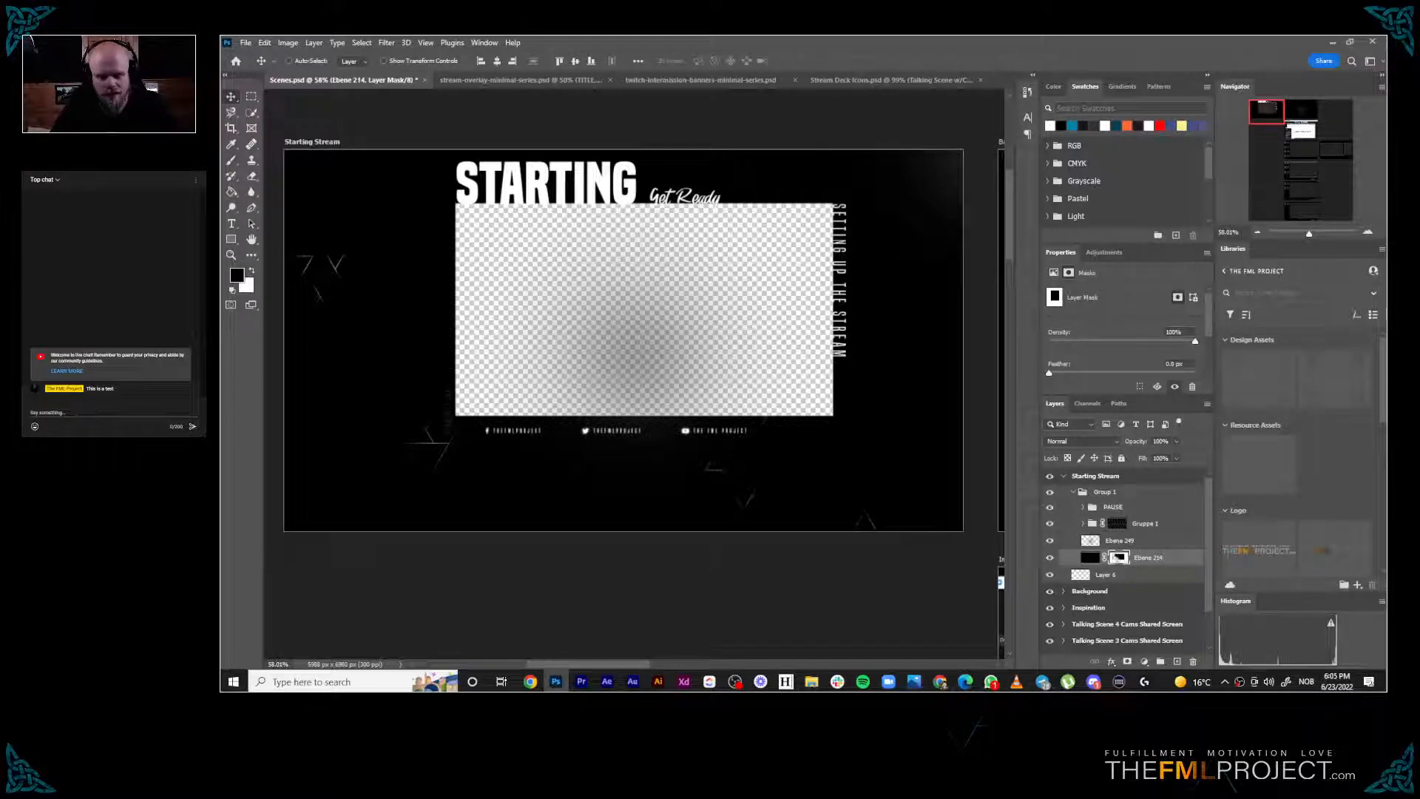
key(m)
drag(425, 183, 887, 468)
right_click(882, 439)
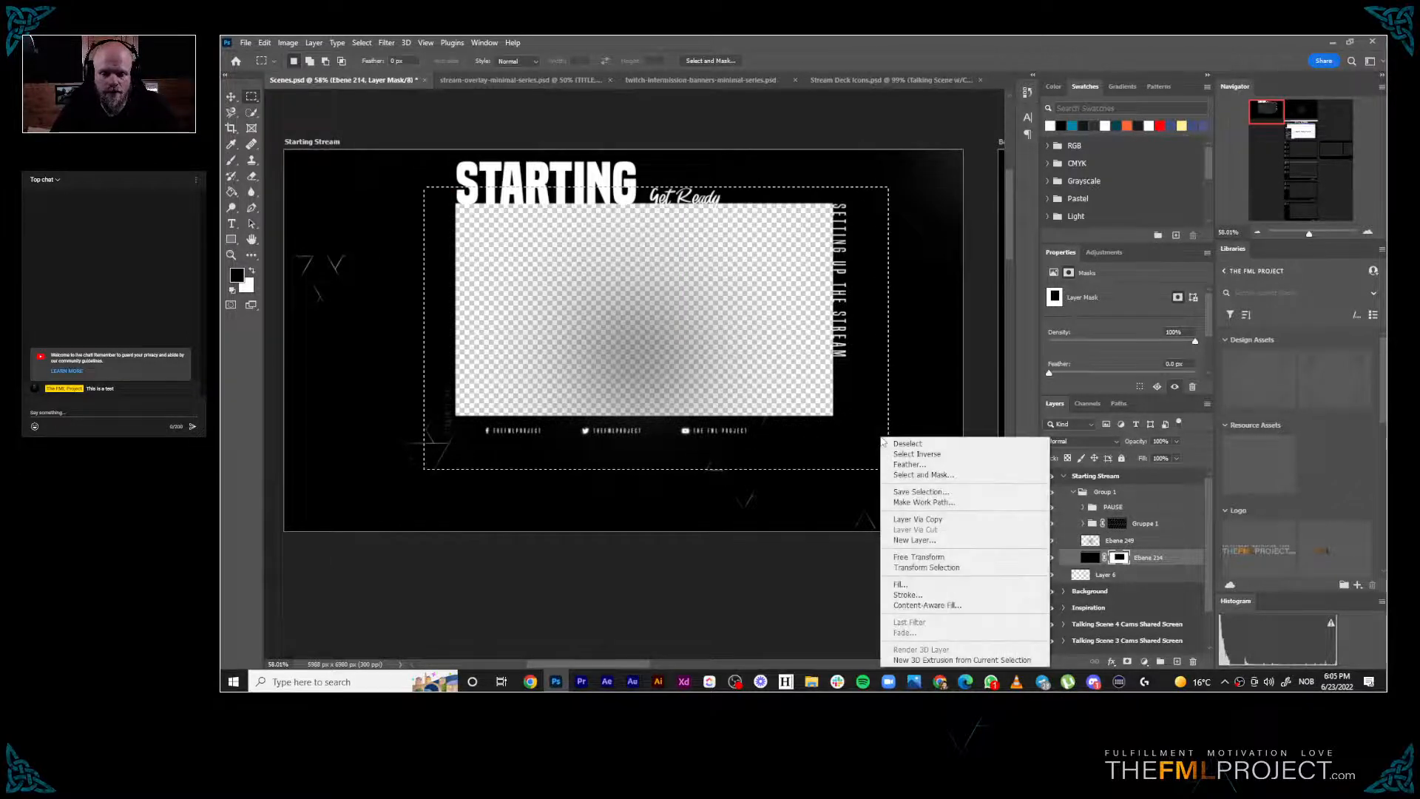
click(924, 584)
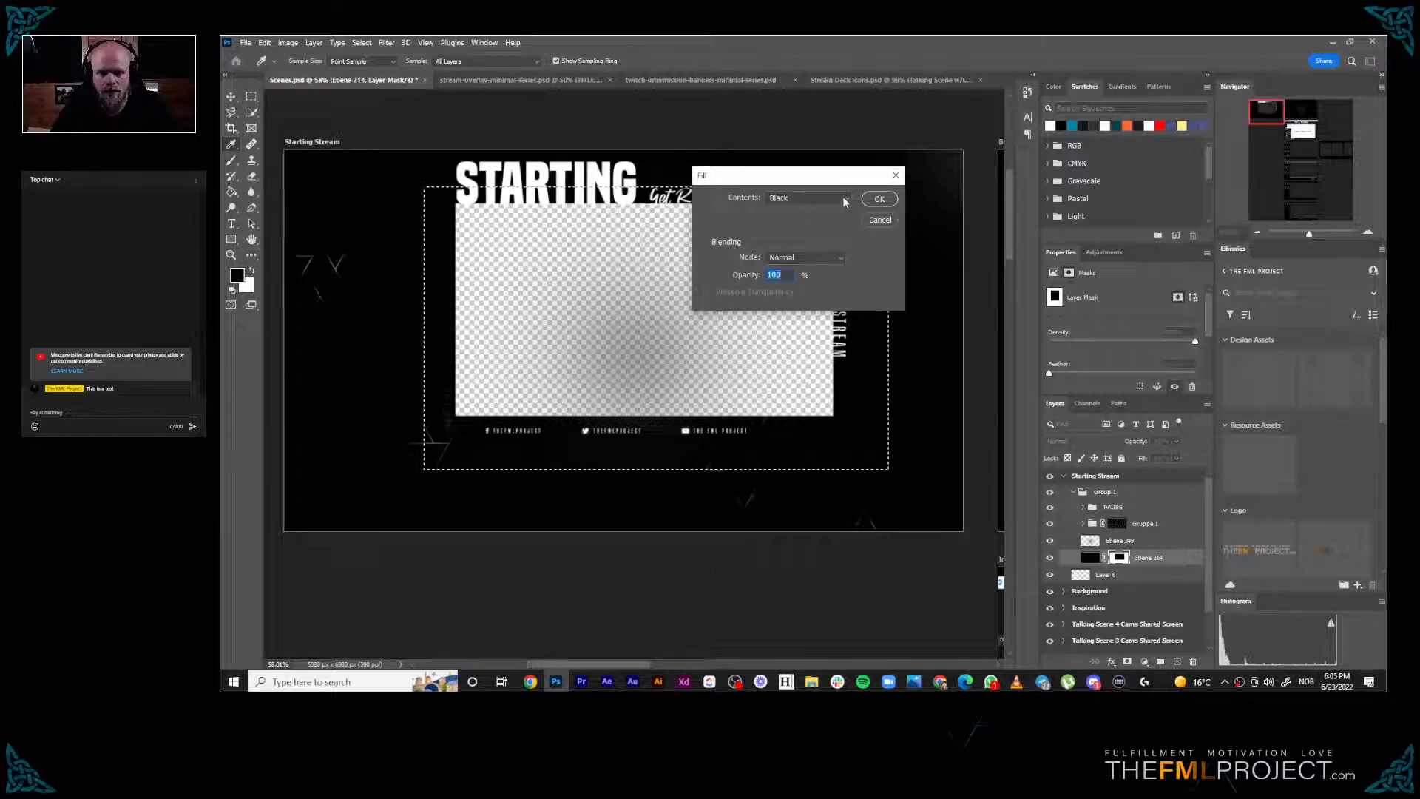
click(810, 199)
click(800, 314)
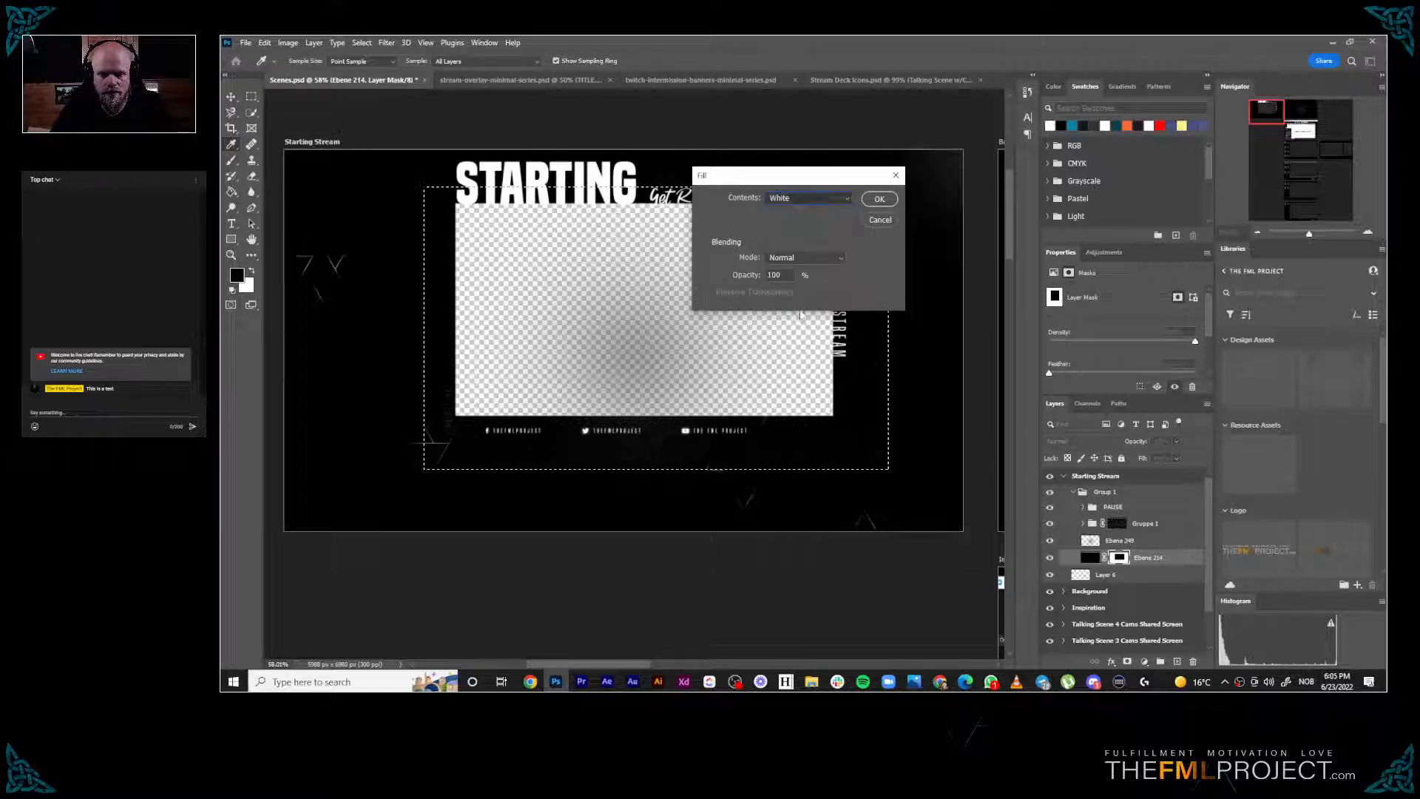
click(879, 198)
key(ctrl+d)
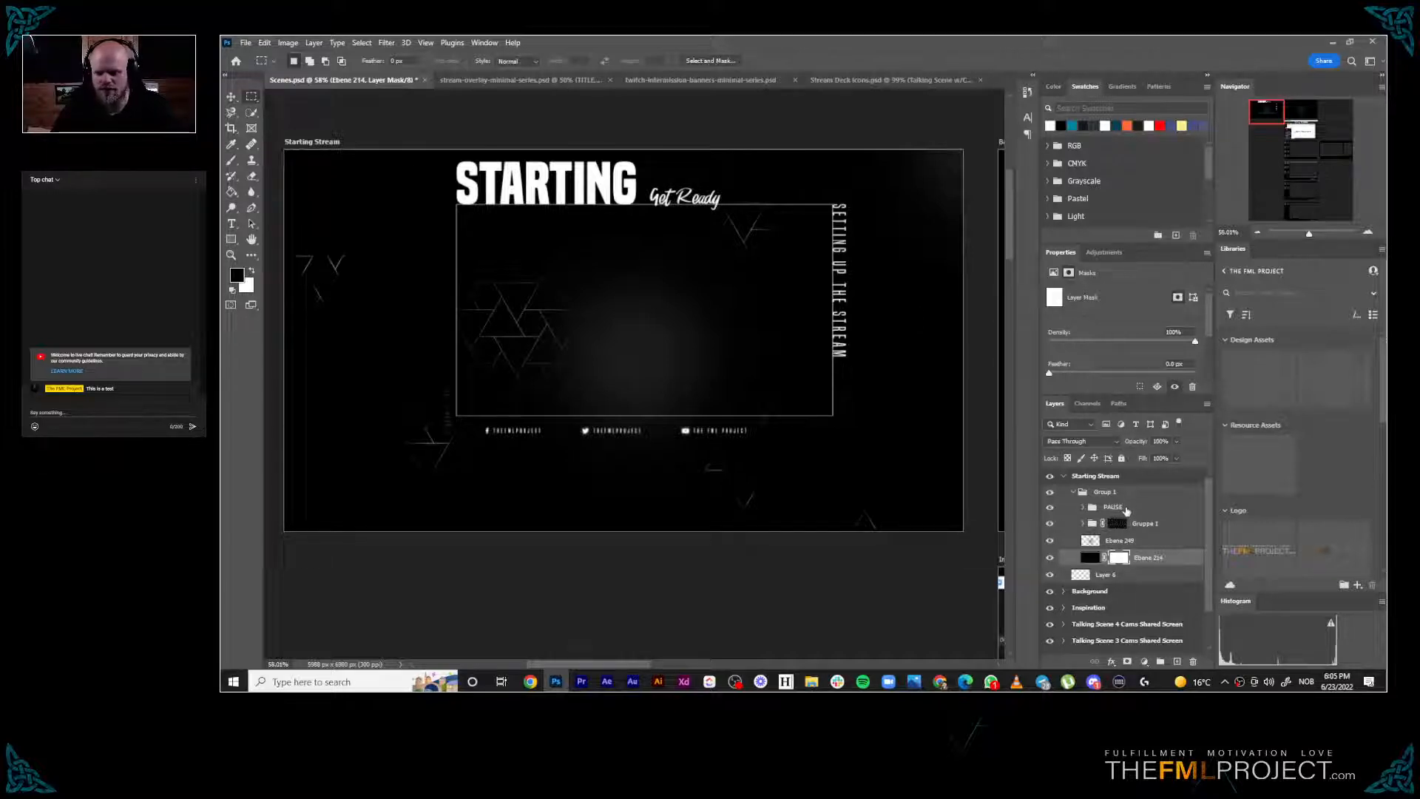
Delete the empty Layer 6 from the Starting Stream artboard
click(1127, 510)
shift+click(1134, 575)
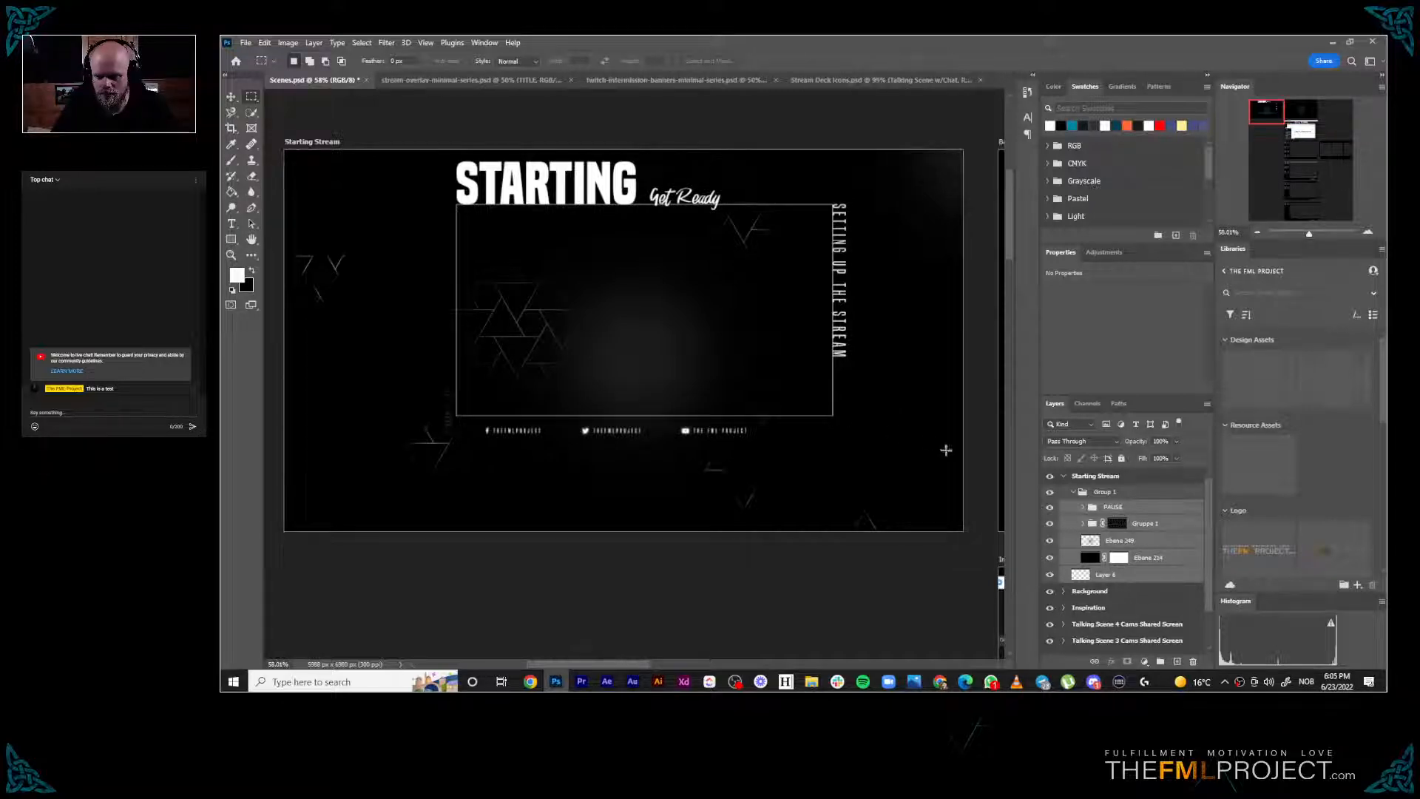
click(1051, 576)
click(1051, 577)
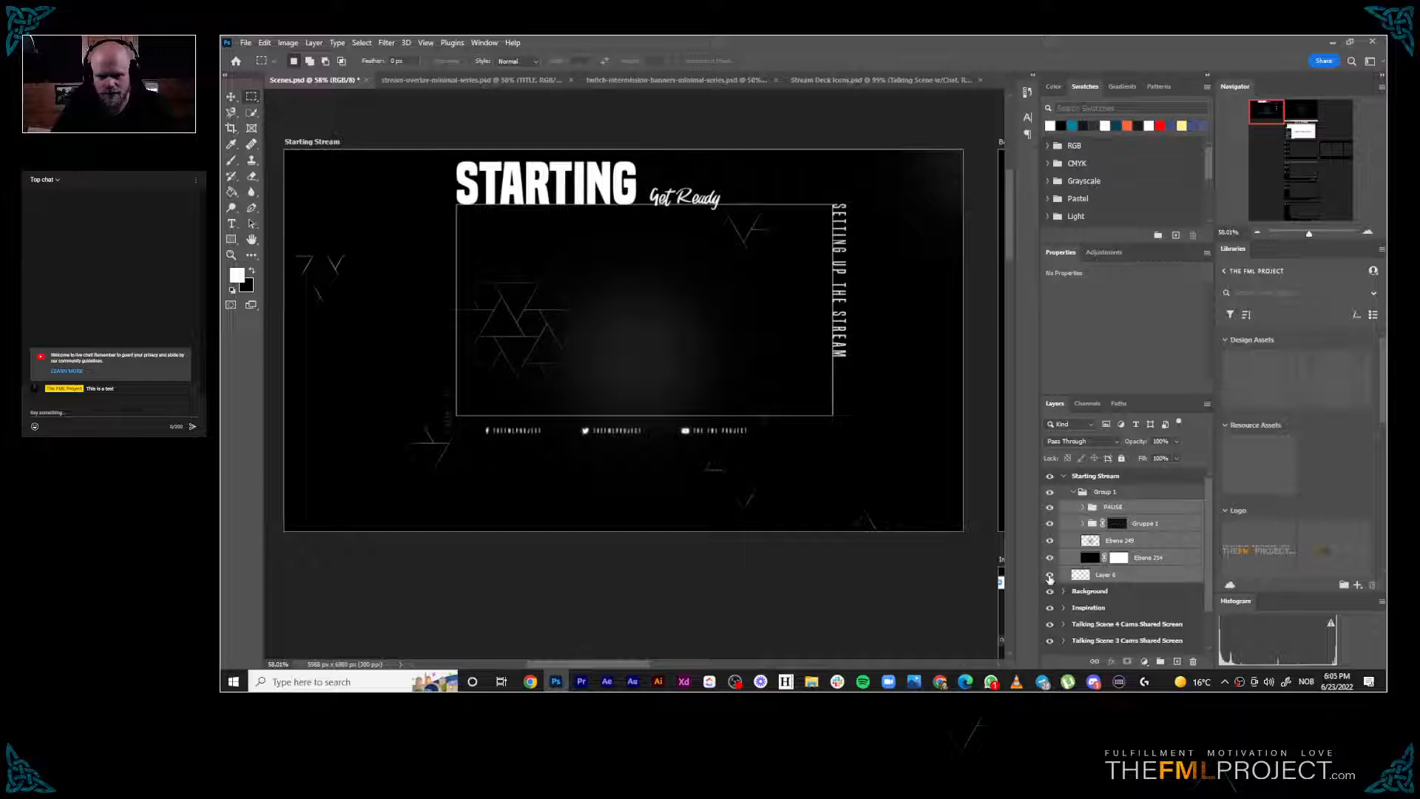
click(1101, 576)
key(Delete)
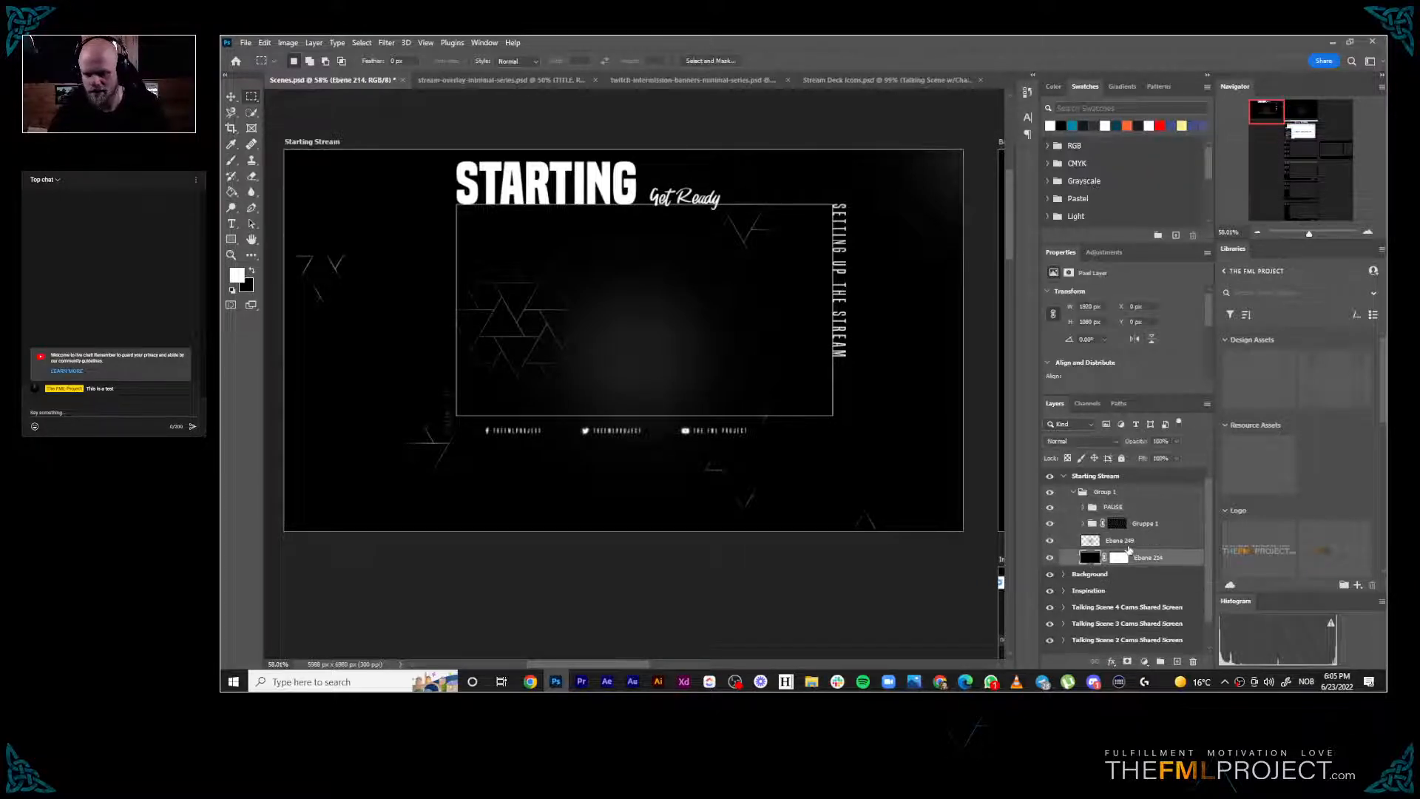
Move PAUSE, Gruppe 1 and Ebene 249 together slightly down over the fixed Ebene 214 background
shift+click(1116, 508)
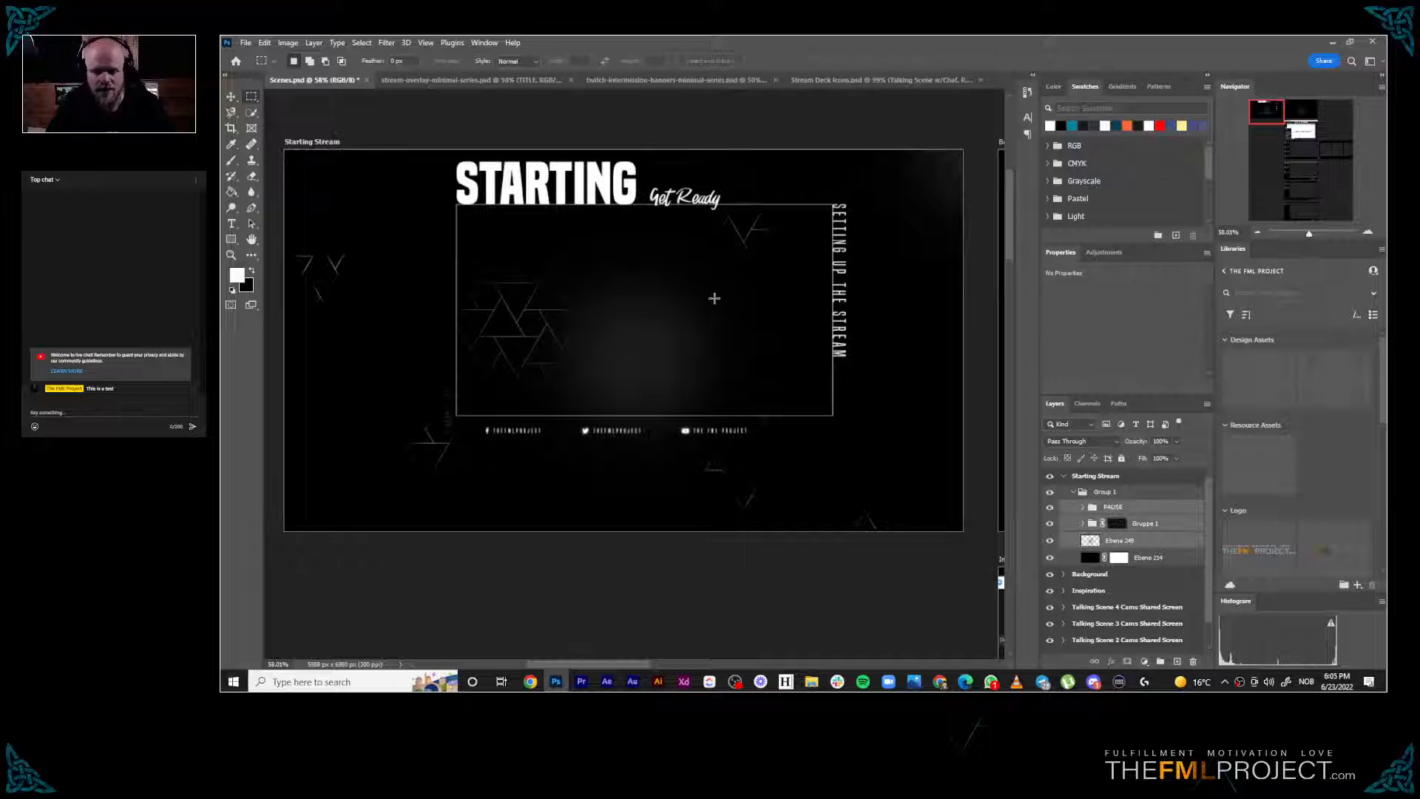
key(v)
key(shift+v)
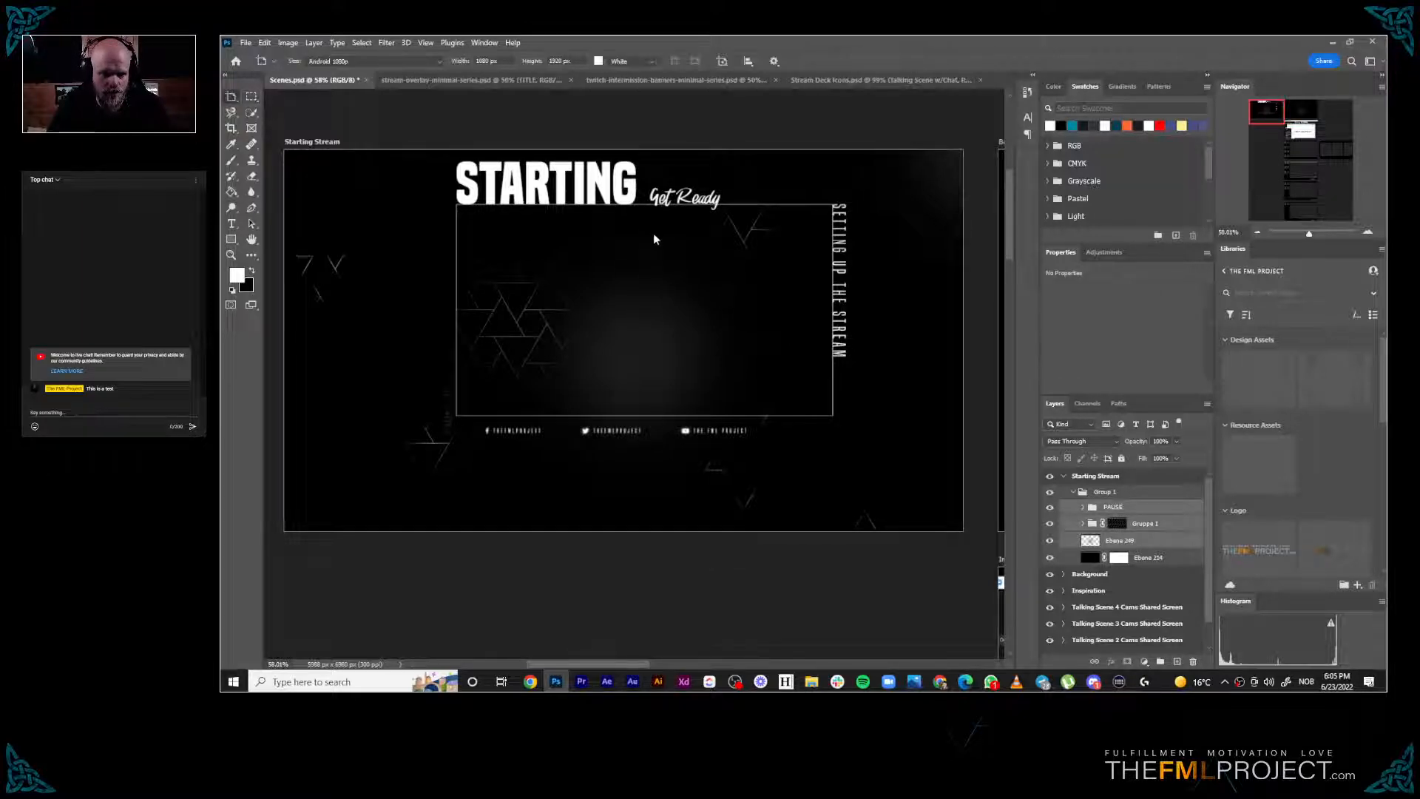
key(shift+v)
drag(658, 240, 655, 259)
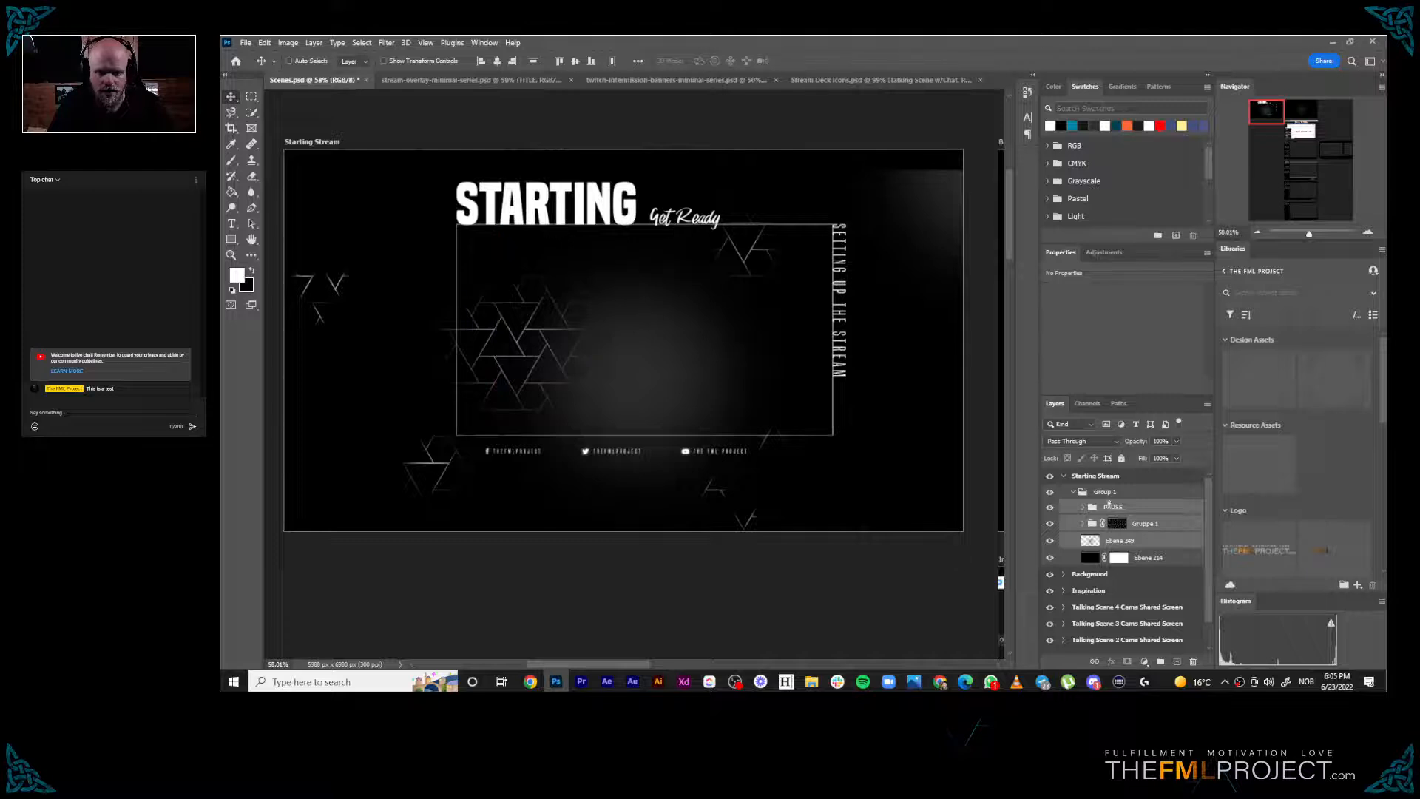
Delete the Ebene 249 glow layer and move PAUSE and Gruppe 1 together a little further down
click(1116, 545)
key(Delete)
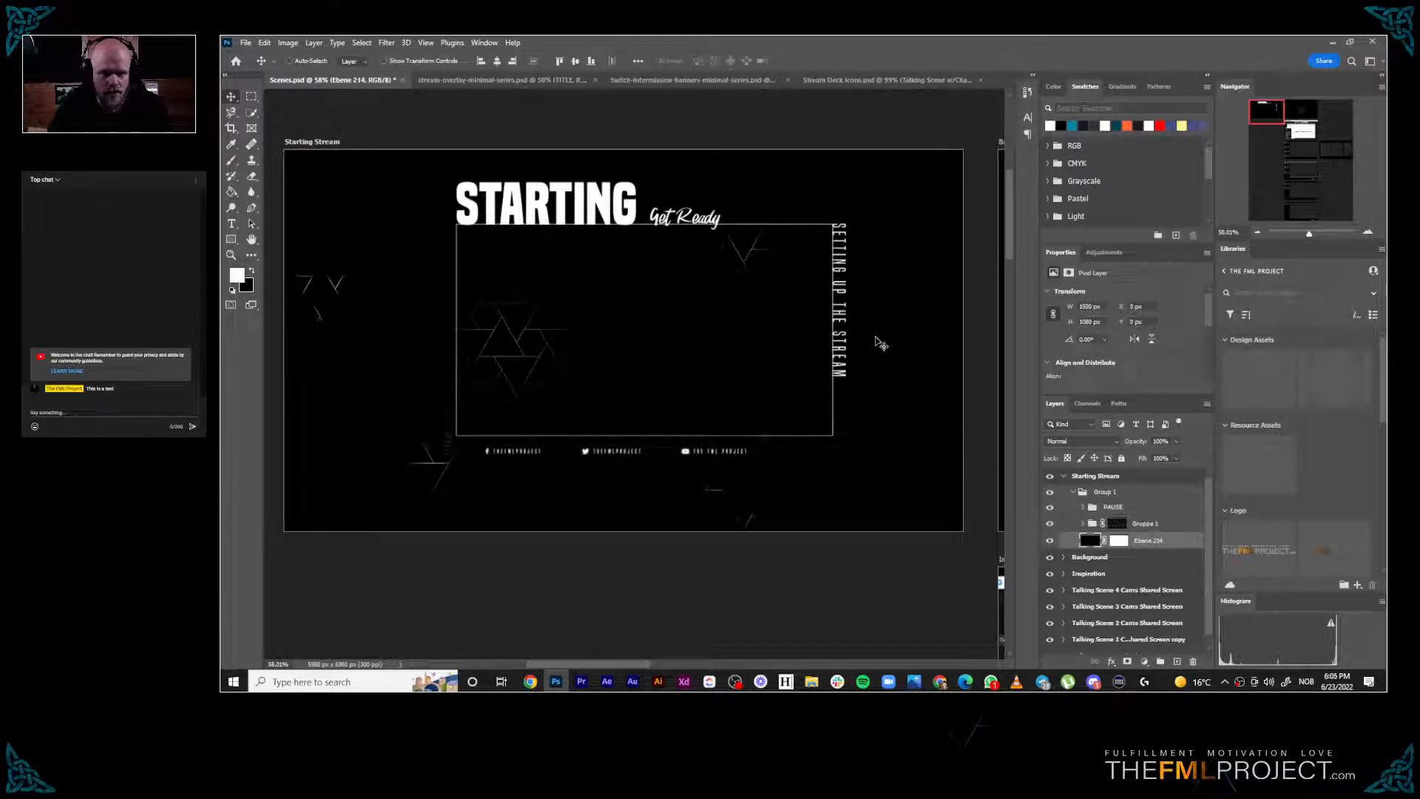
click(1130, 492)
click(1136, 509)
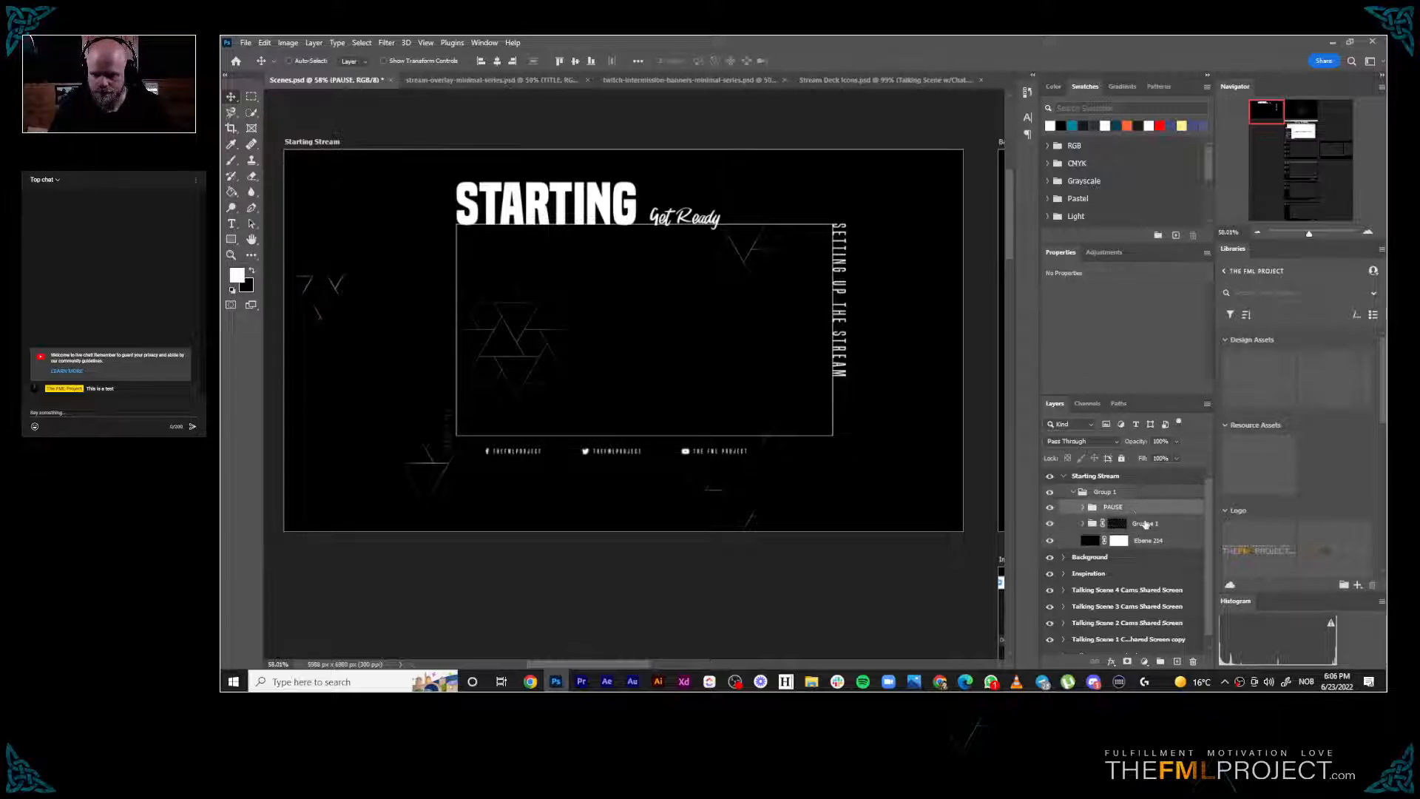
shift+click(1139, 524)
drag(681, 301, 675, 316)
drag(675, 315, 676, 315)
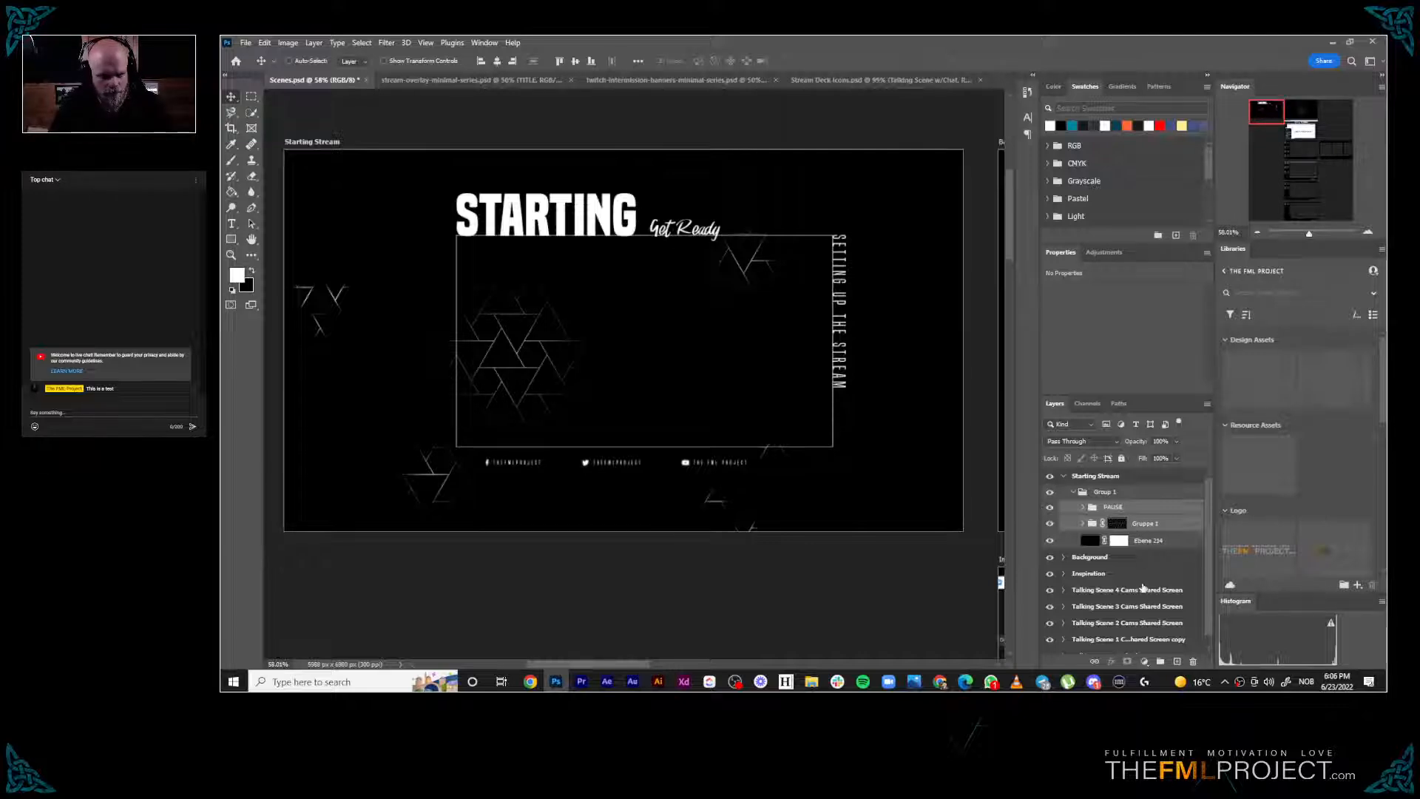
With the Ebene 214 mask active, make a rectangular selection along the repositioned white frame from corner to corner
click(1127, 544)
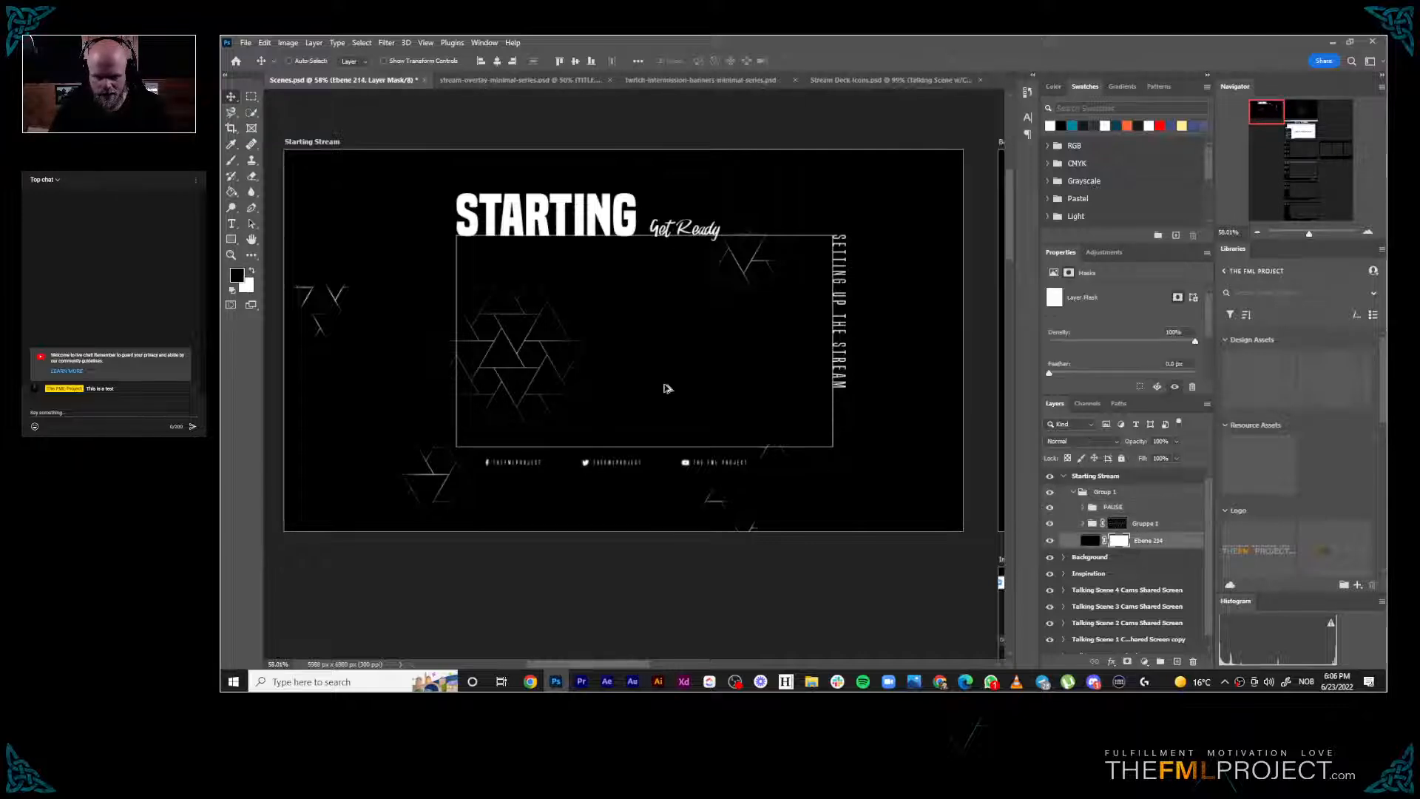
scroll(553, 282, up, 2)
key(m)
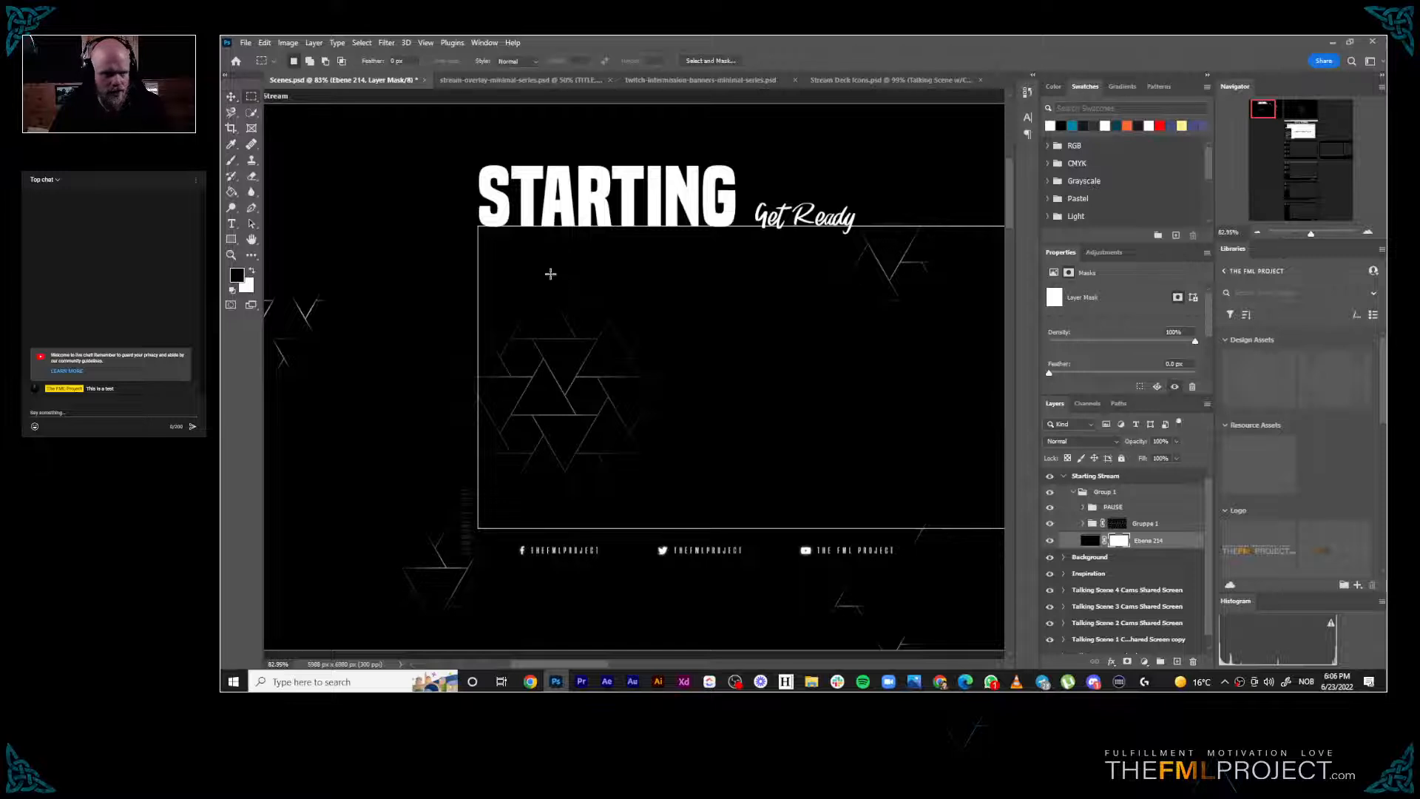
drag(669, 279, 539, 273)
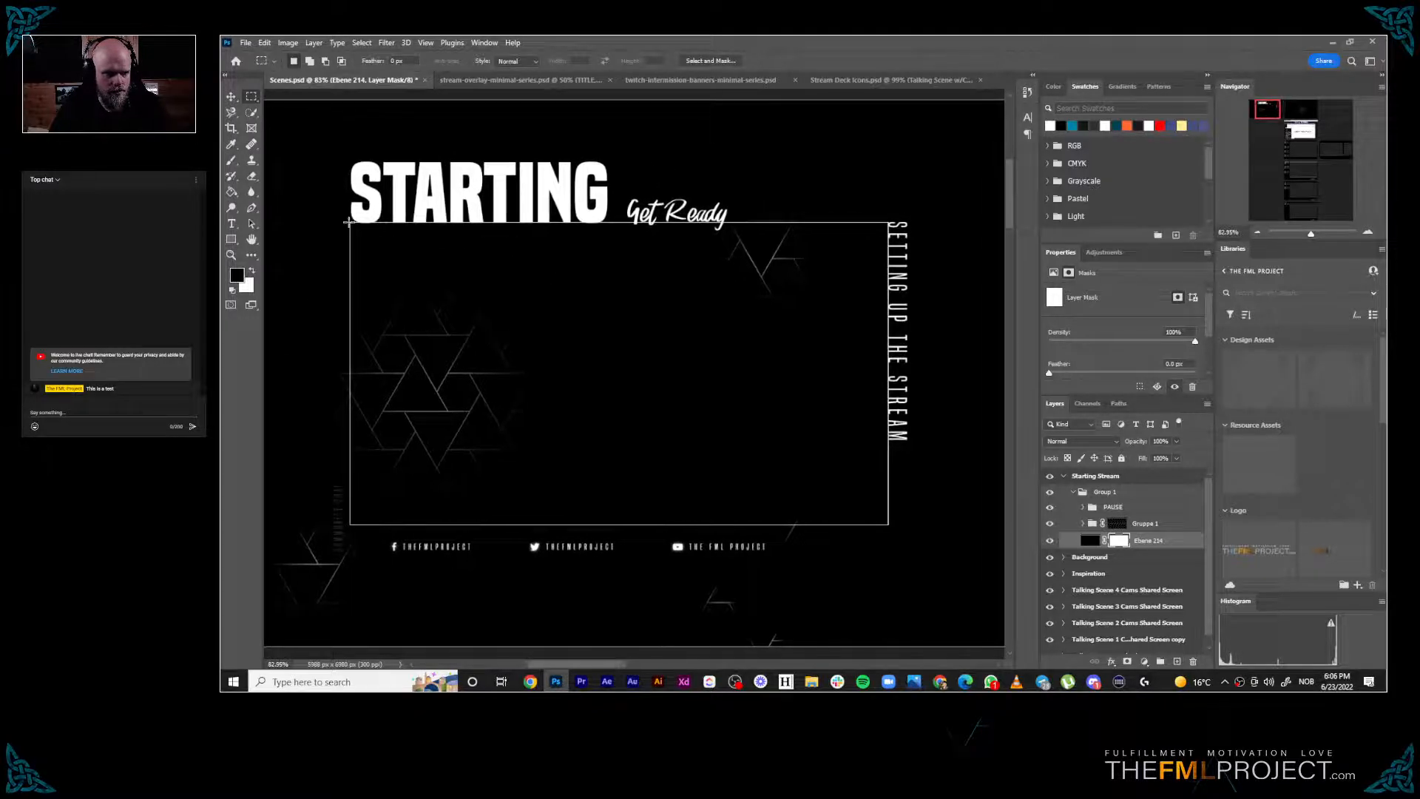
drag(350, 222, 889, 524)
scroll(894, 514, up, 5)
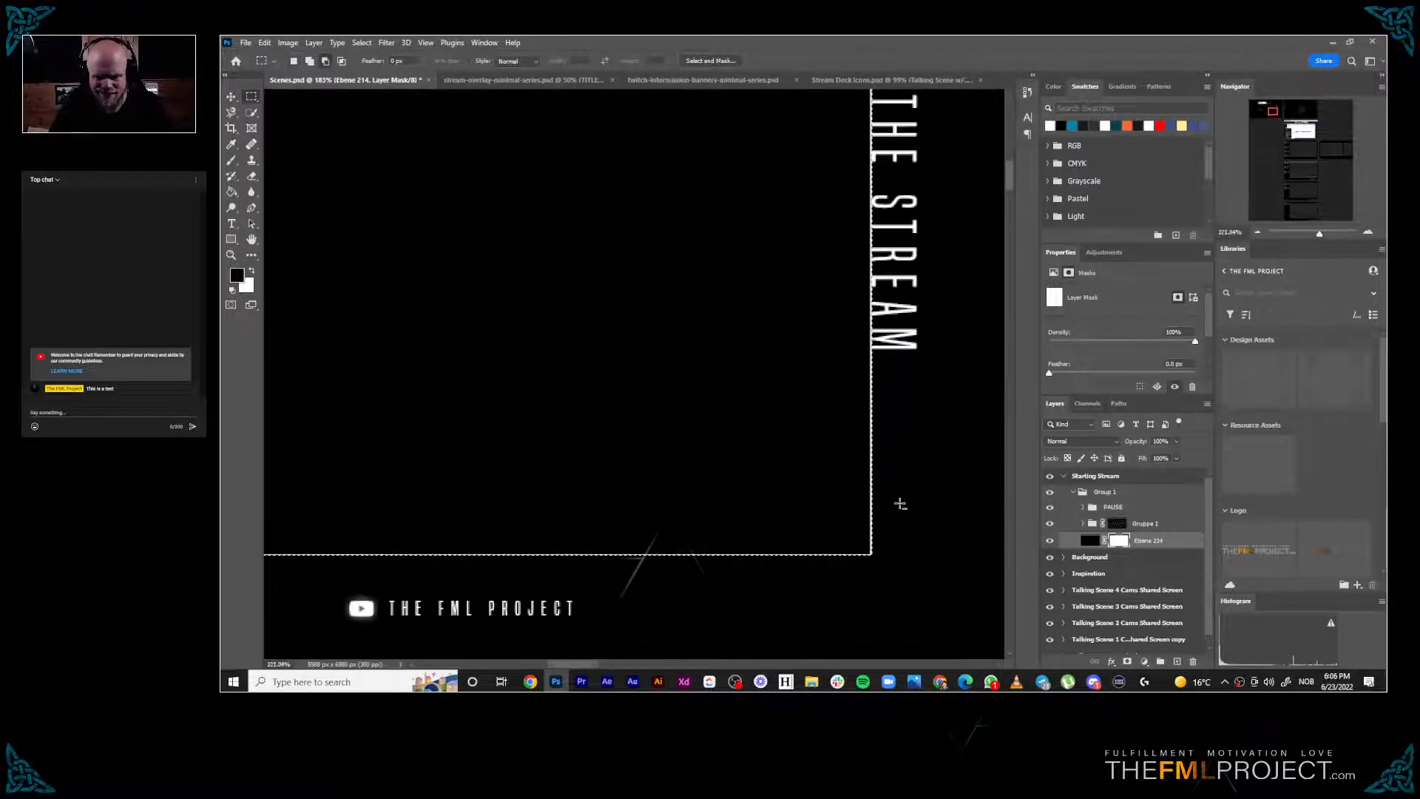
scroll(880, 498, down, 4)
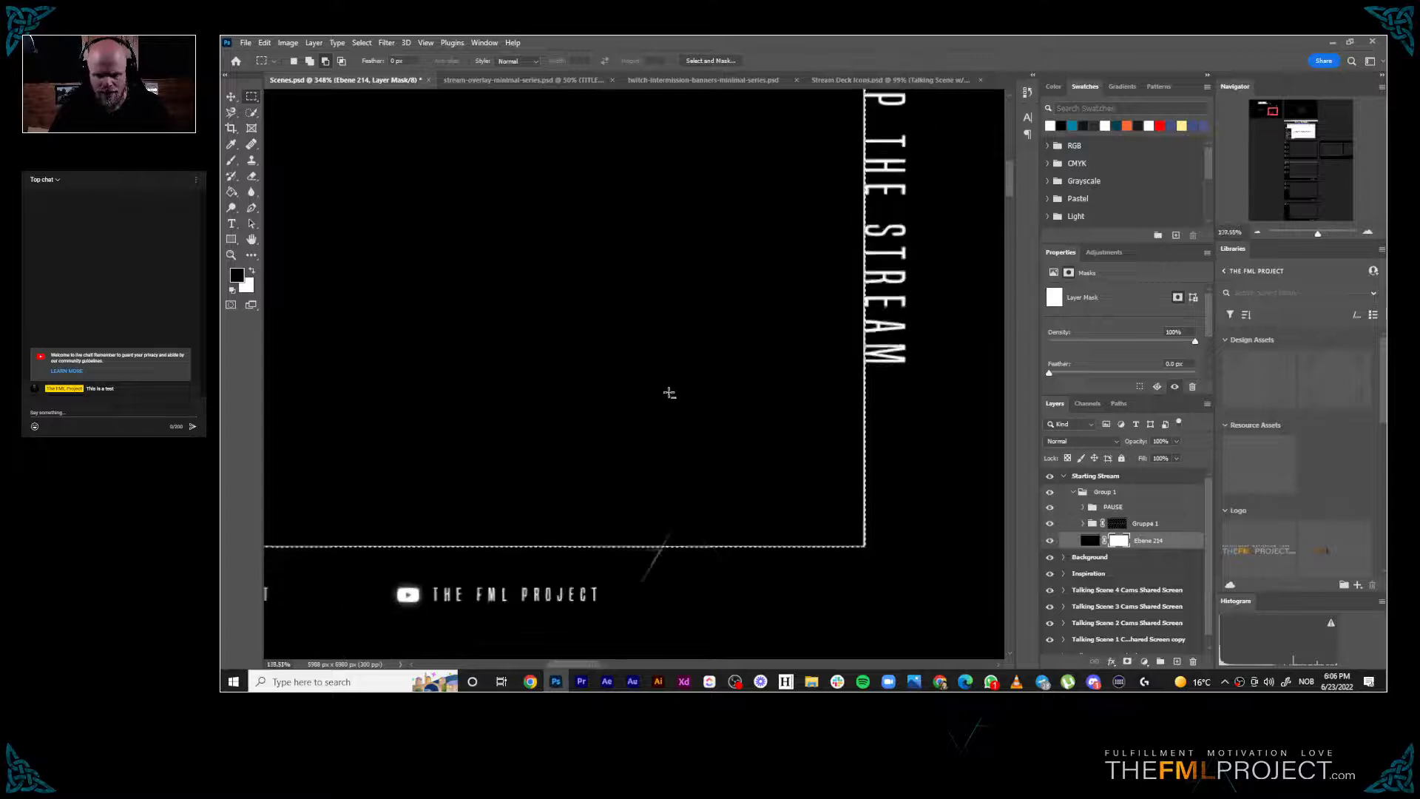
scroll(668, 390, down, 3)
drag(595, 384, 707, 338)
Fill the selected frame area on the Ebene 214 mask with black to cut the transparent window again, and deselect
right_click(611, 301)
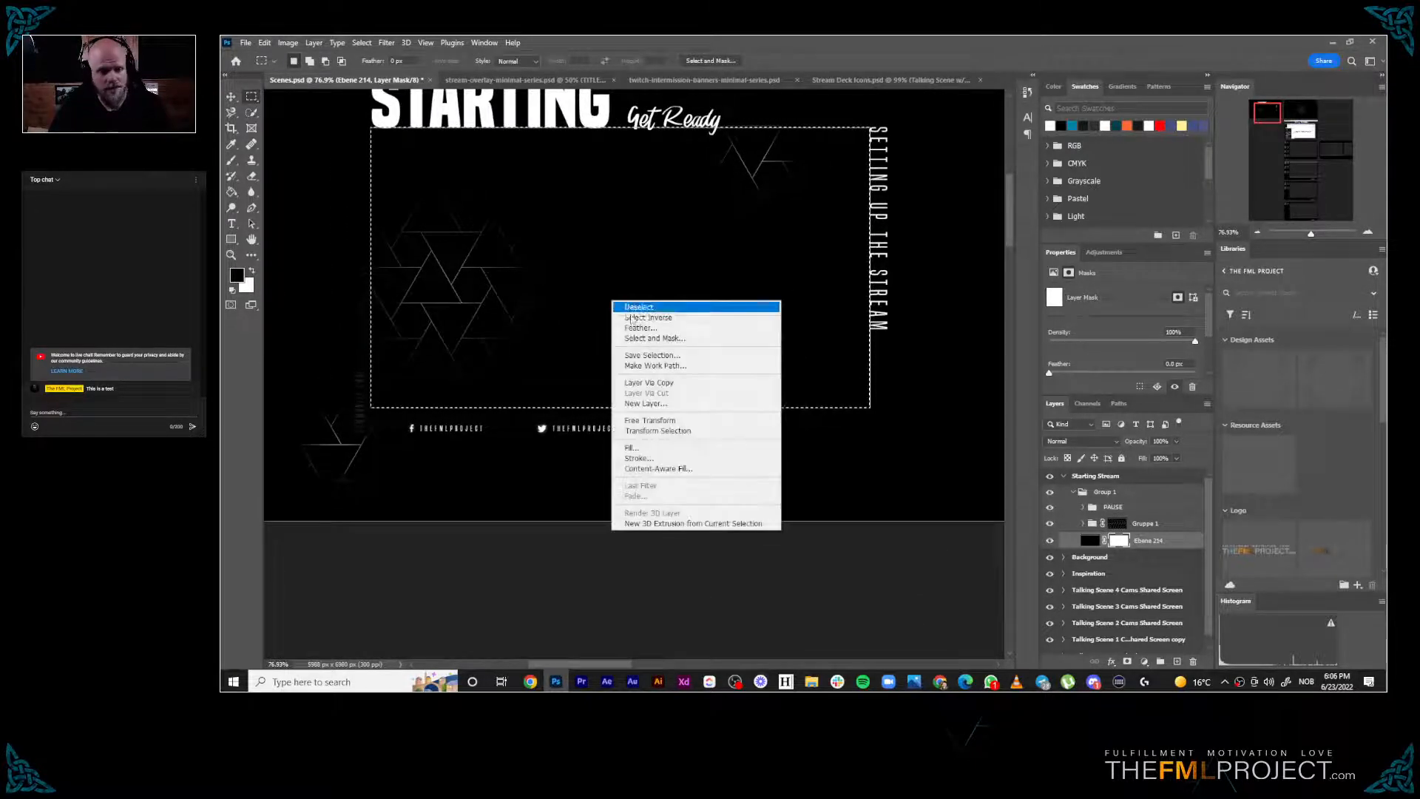
click(681, 447)
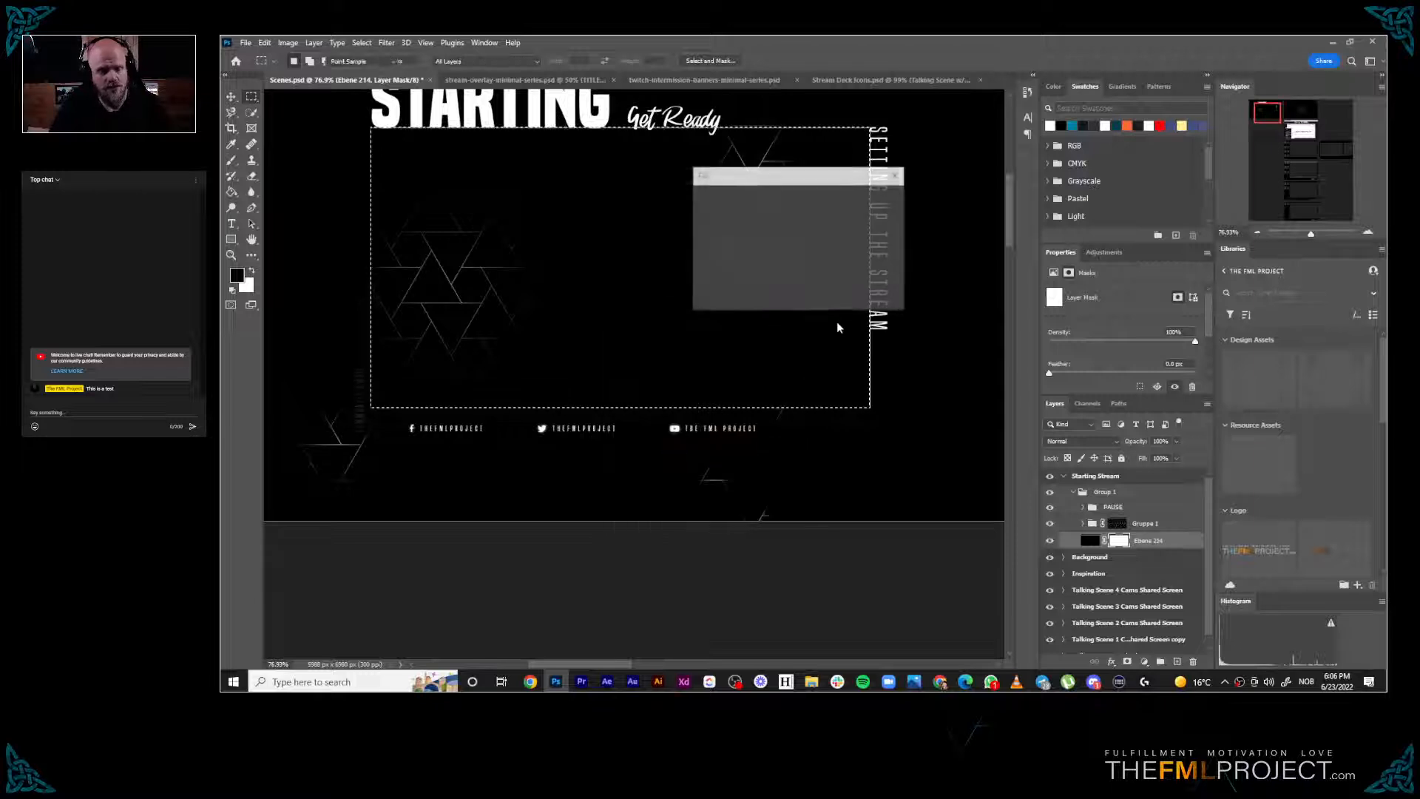
click(810, 198)
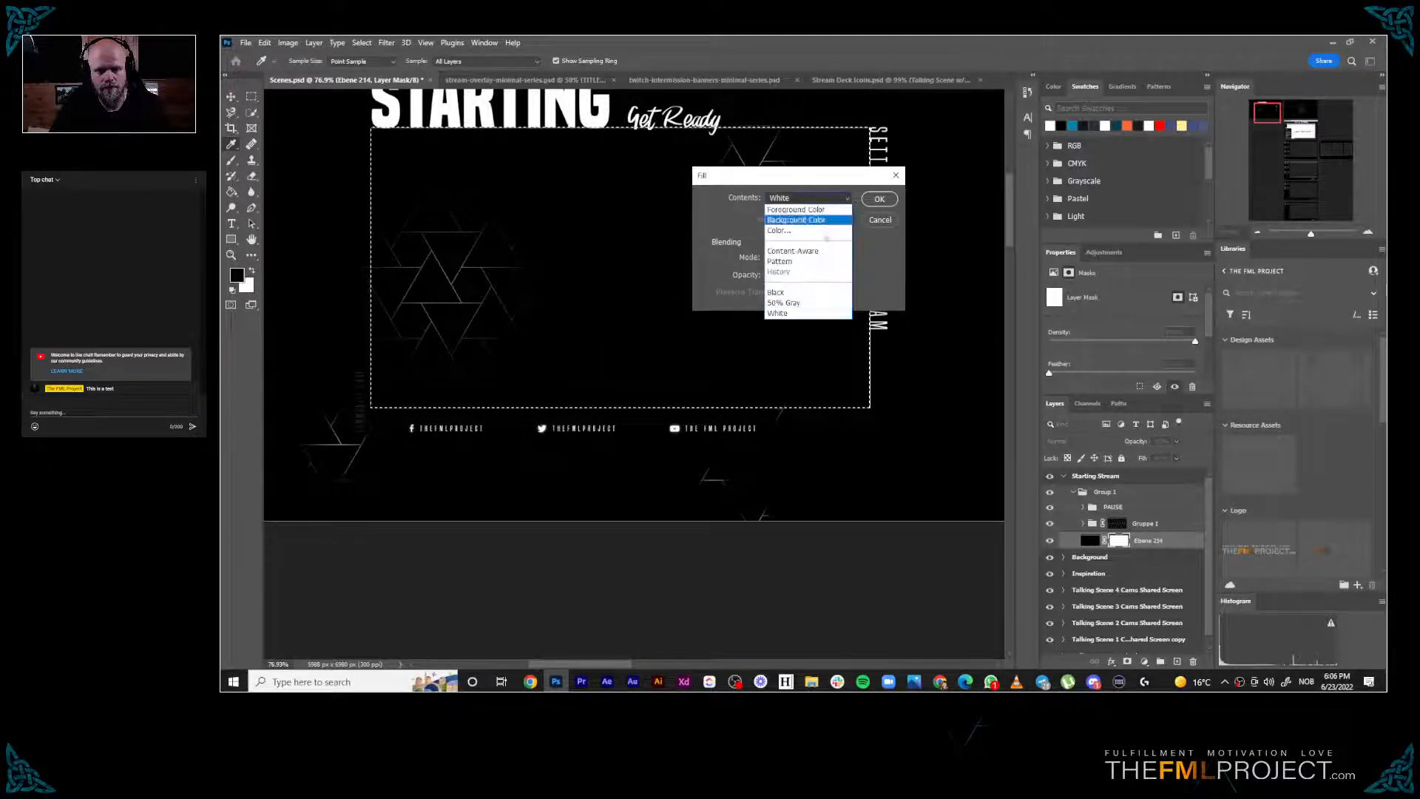
click(803, 293)
click(879, 198)
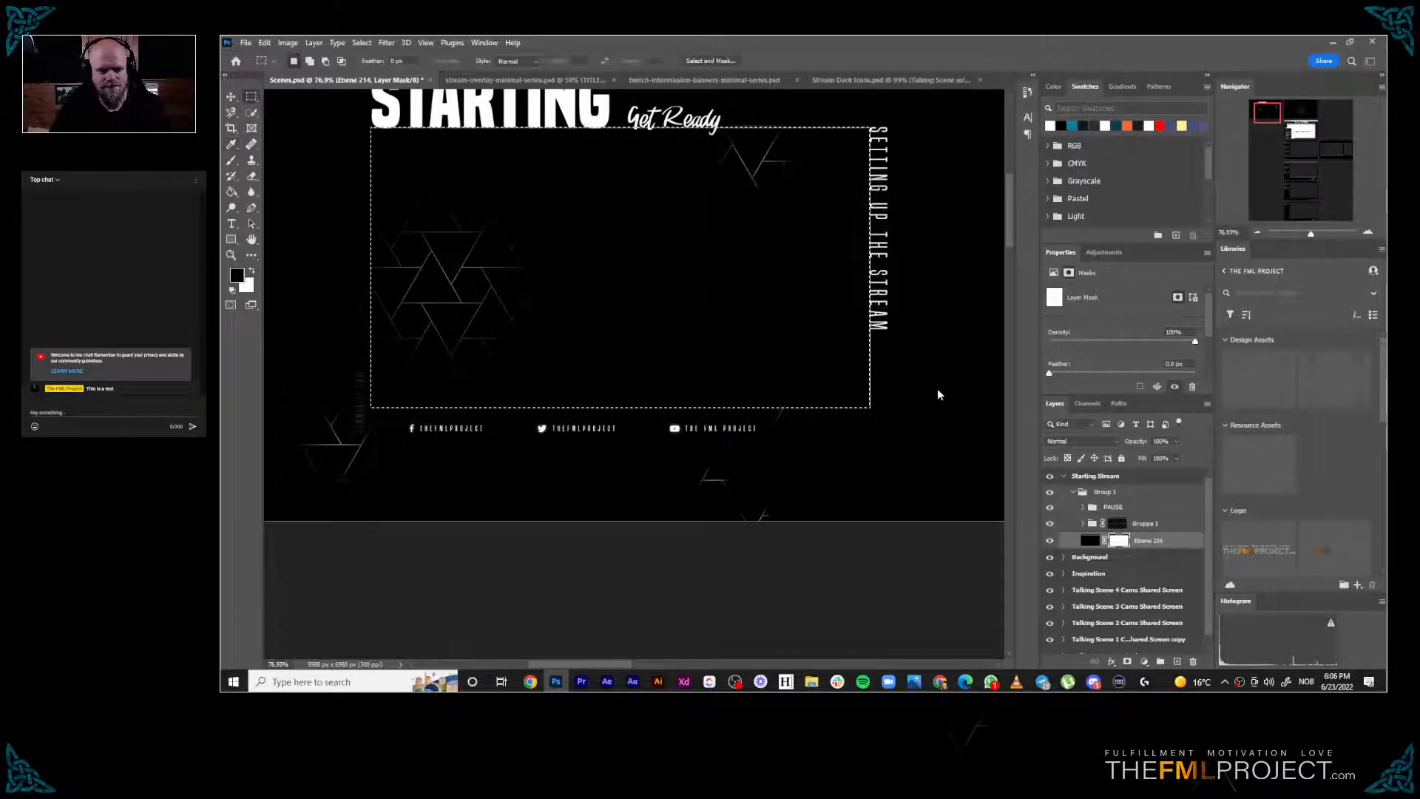
key(ctrl+d)
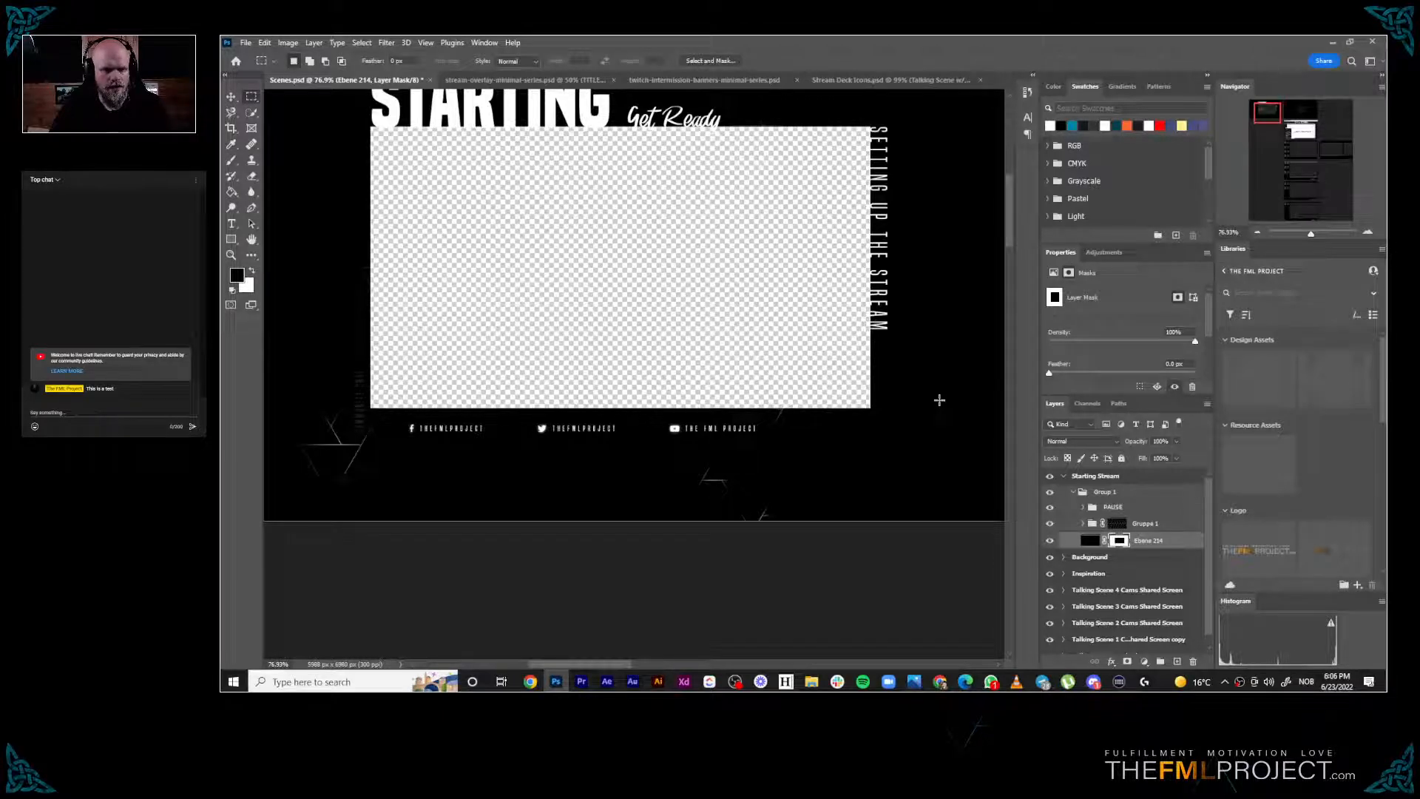
Expand the PAUSE group inside Group 1 and select its Get Ready text layer
scroll(873, 404, up, 2)
scroll(776, 384, down, 4)
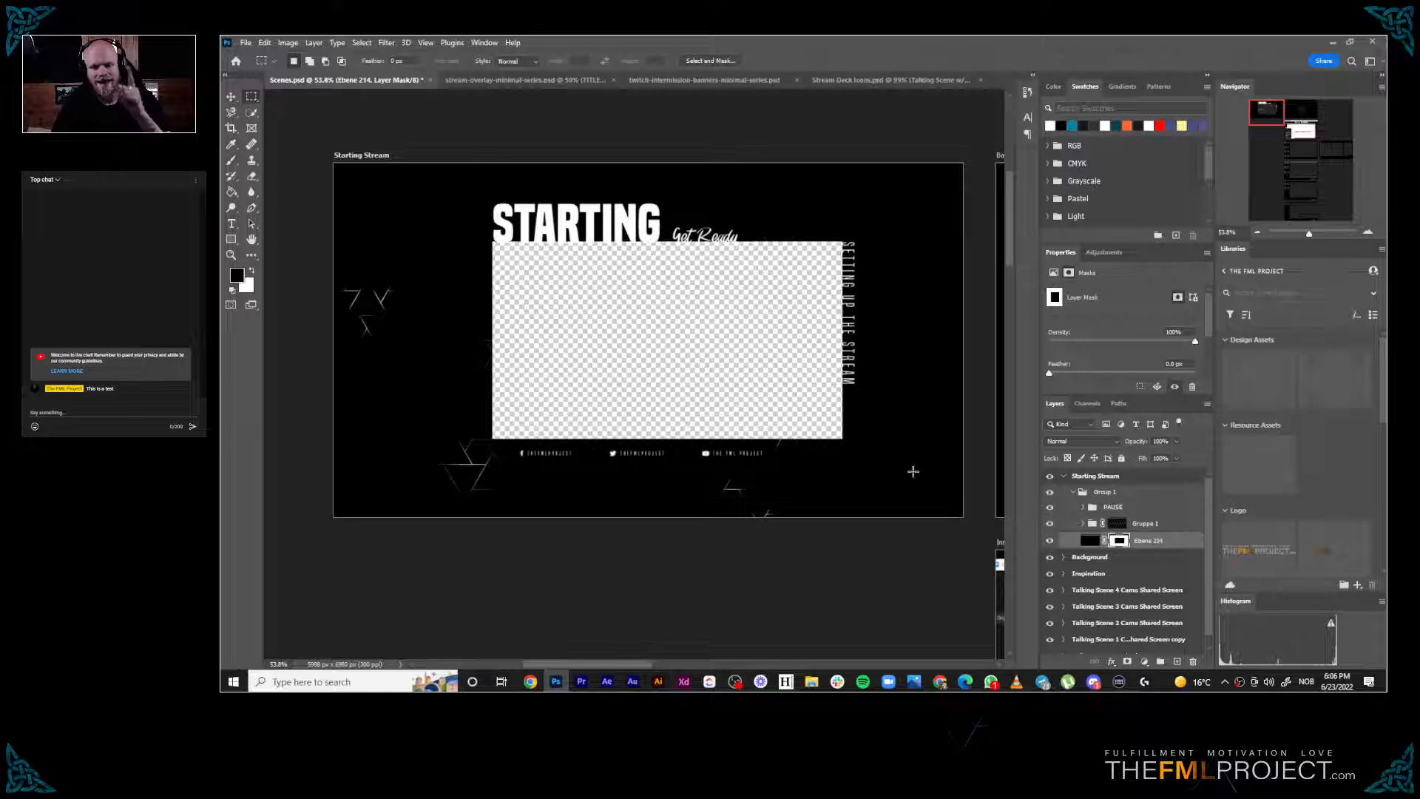
click(1082, 508)
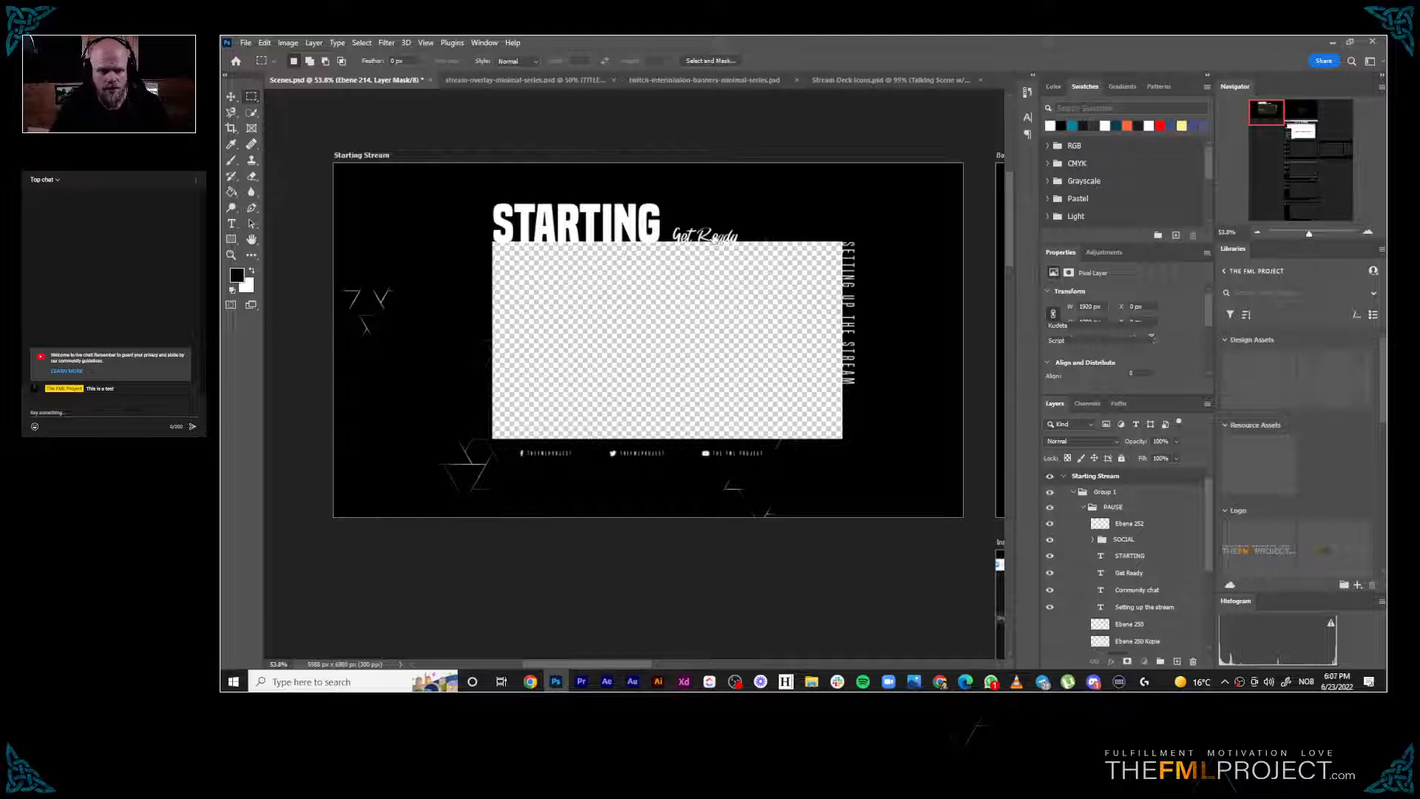
key(v)
key(v)
click(1138, 568)
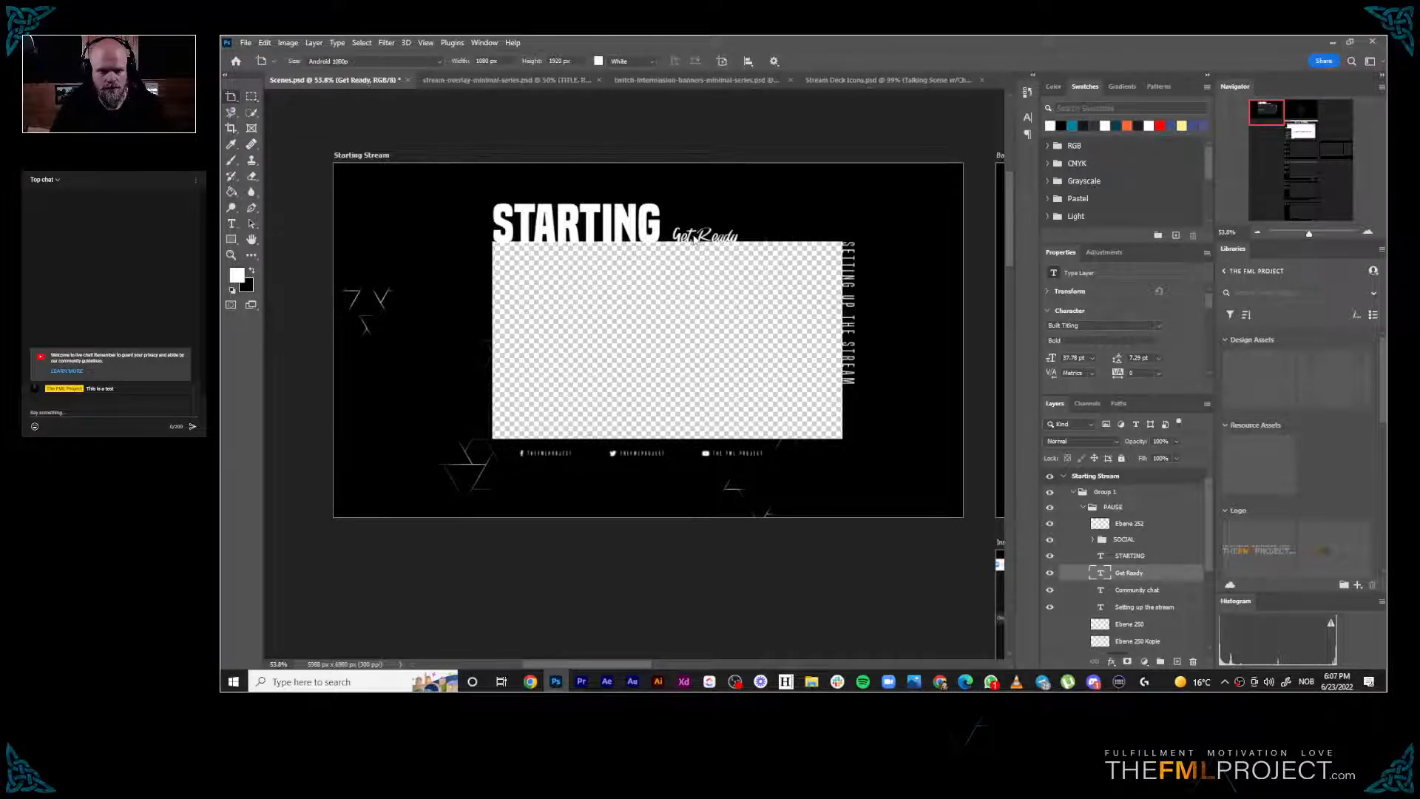
ctrl+click(695, 241)
key(v)
drag(695, 240, 699, 236)
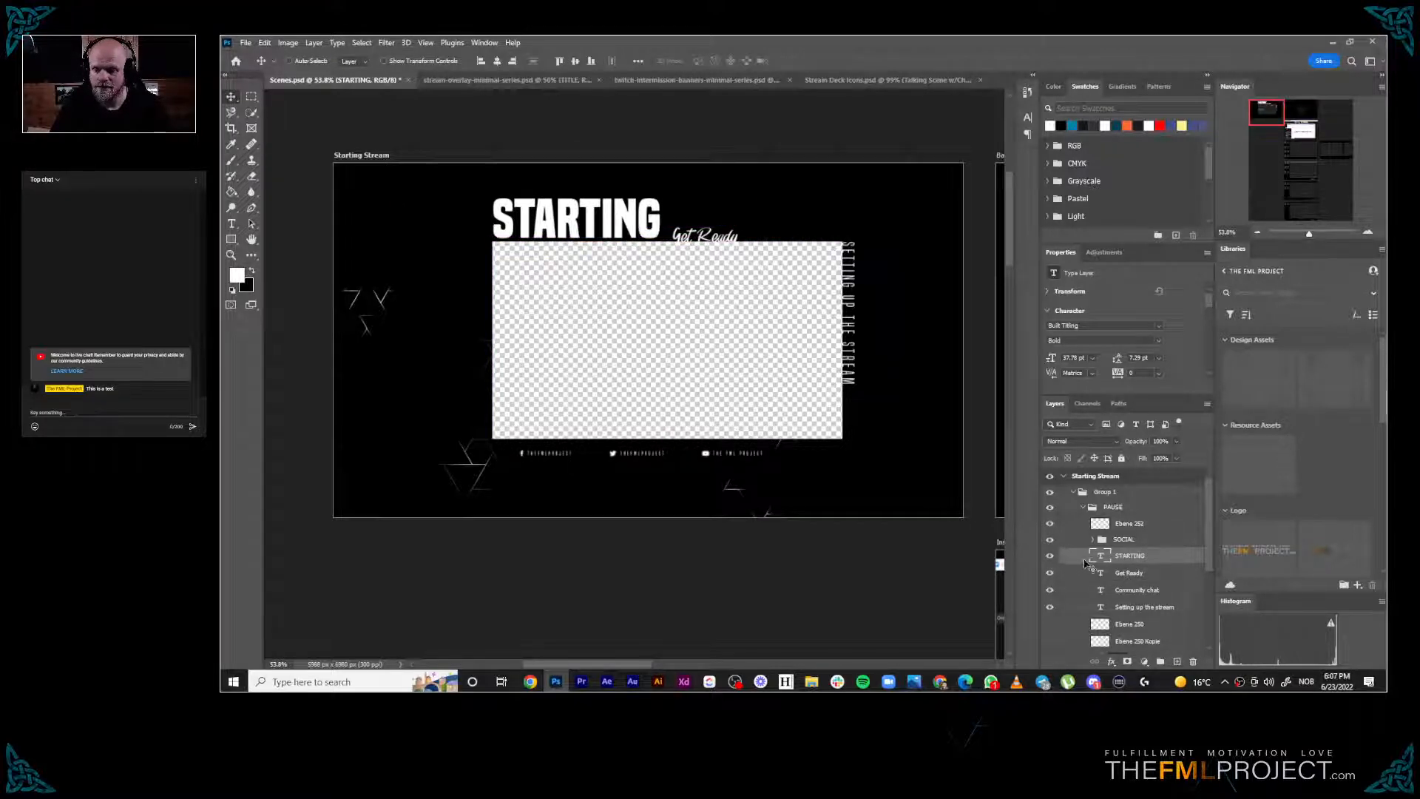
key(ctrl+z)
Select the Get Ready text layer and move it slightly up, clear of the transparent window's upper edge
click(1104, 578)
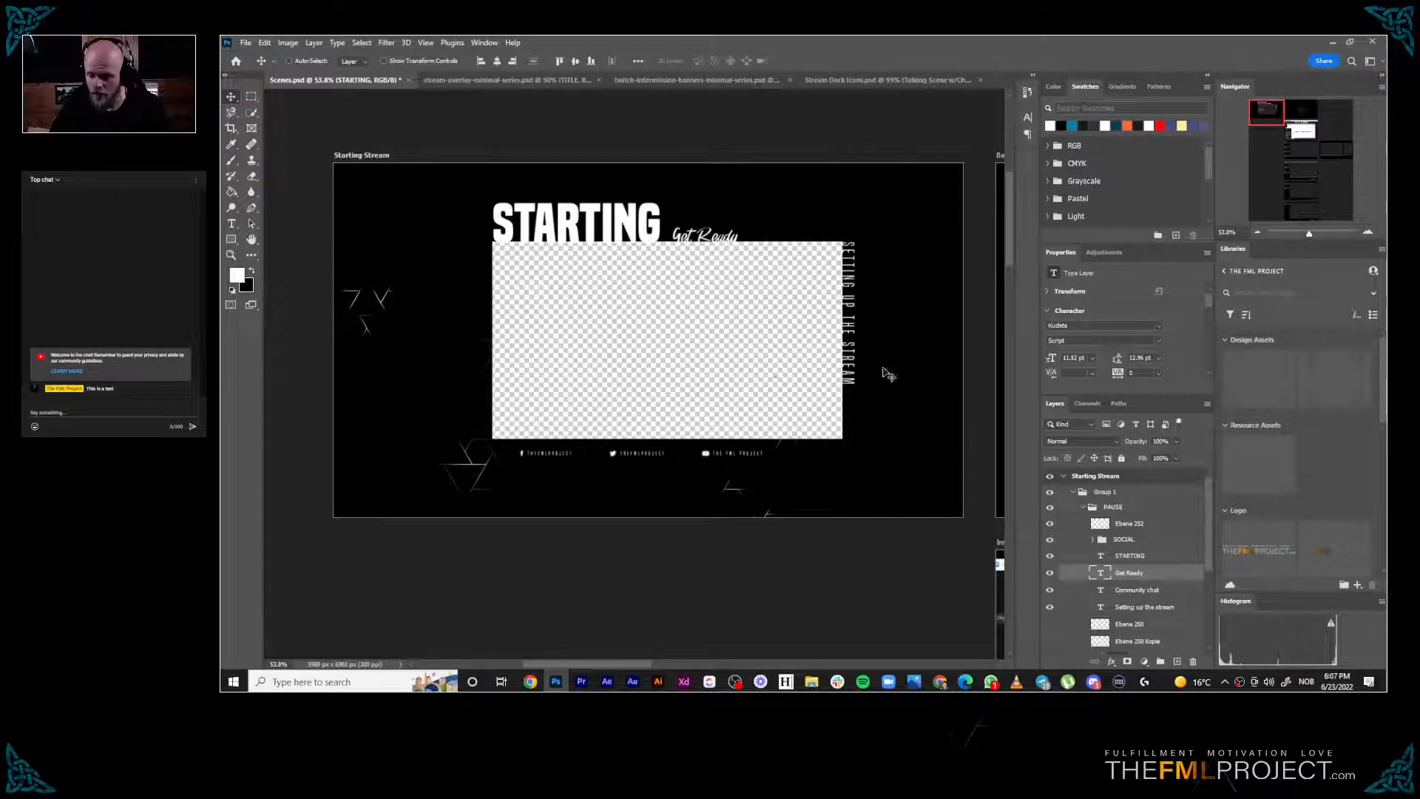
drag(718, 245, 713, 237)
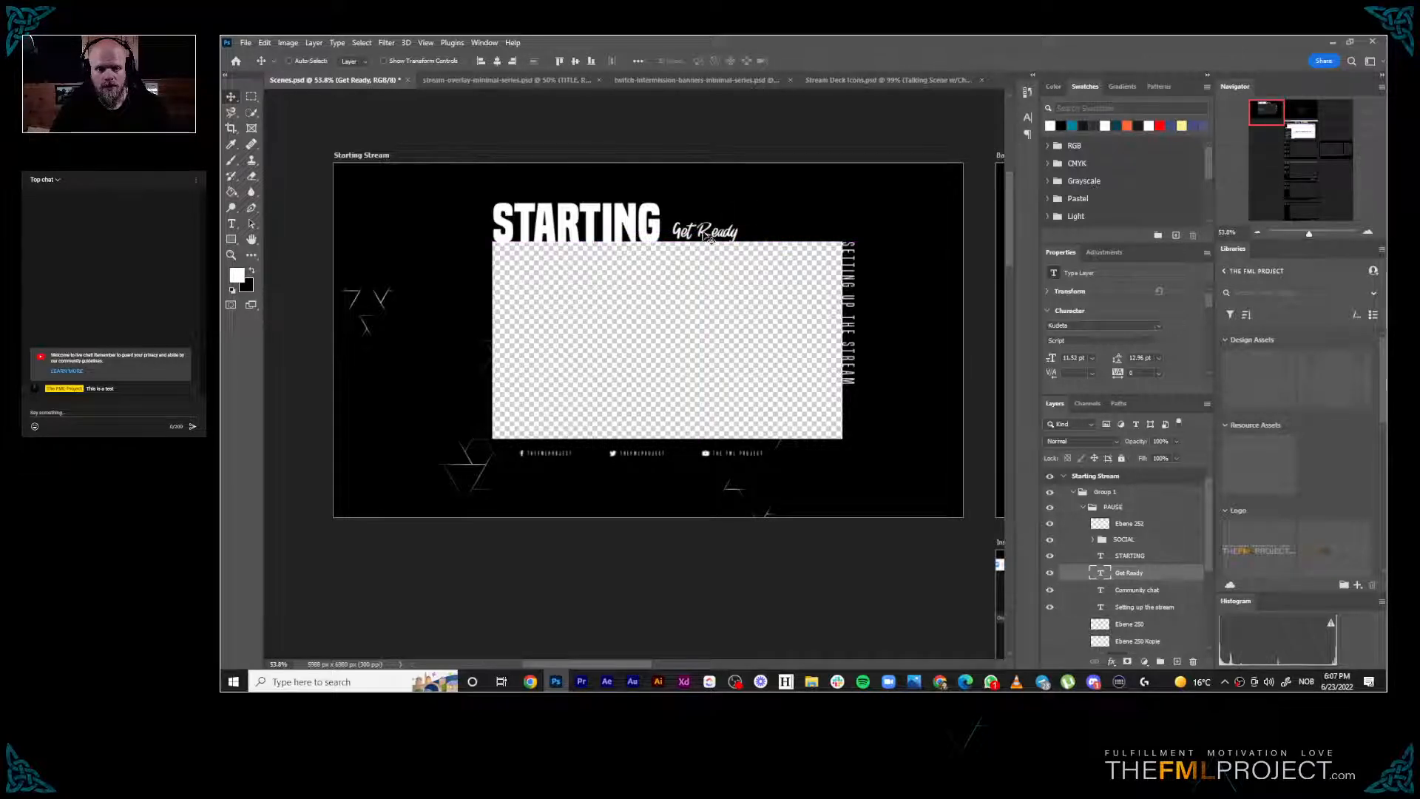
drag(710, 238, 708, 235)
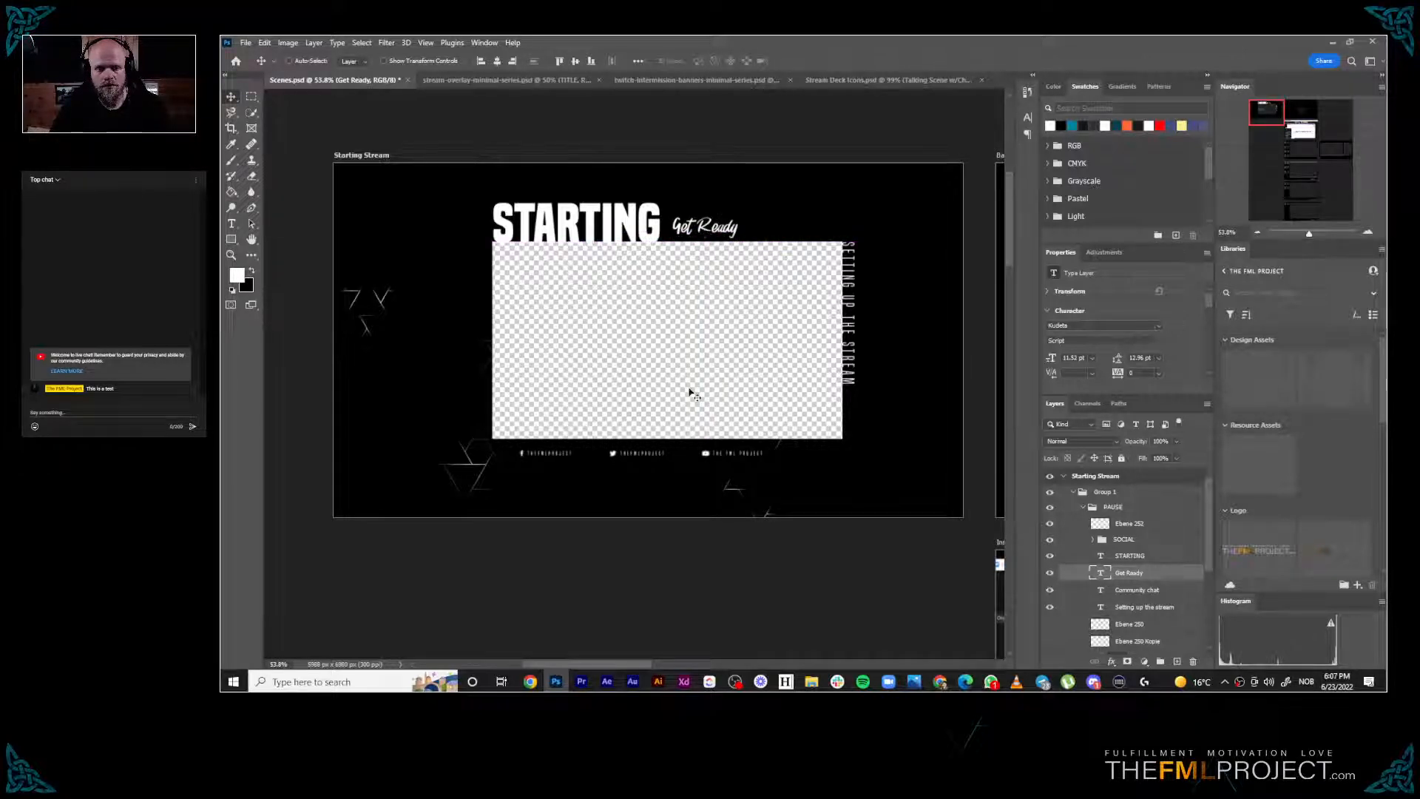
Scale the Get Ready text up proportionally to about 113%, then select the STARTING text layer
key(ctrl+t)
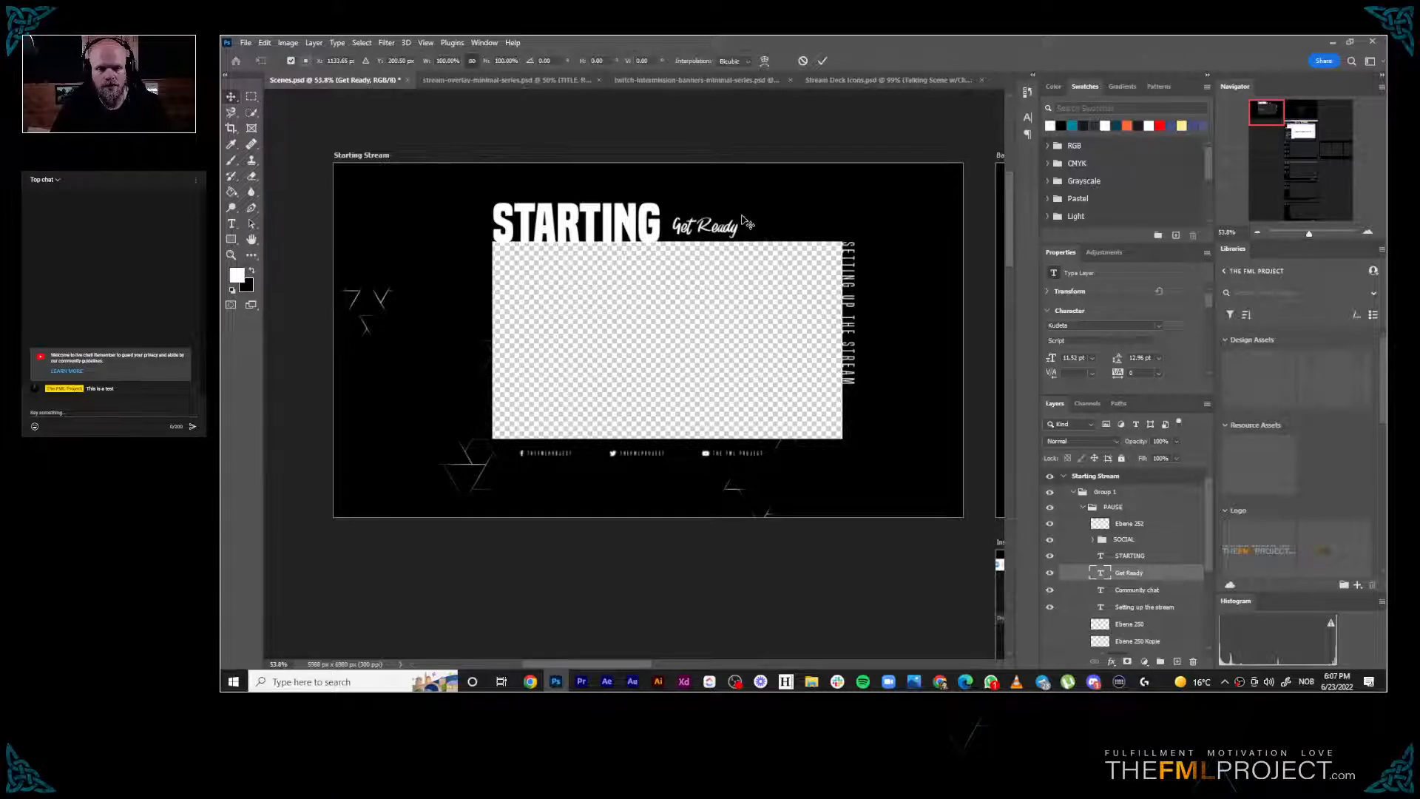
drag(748, 211, 757, 209)
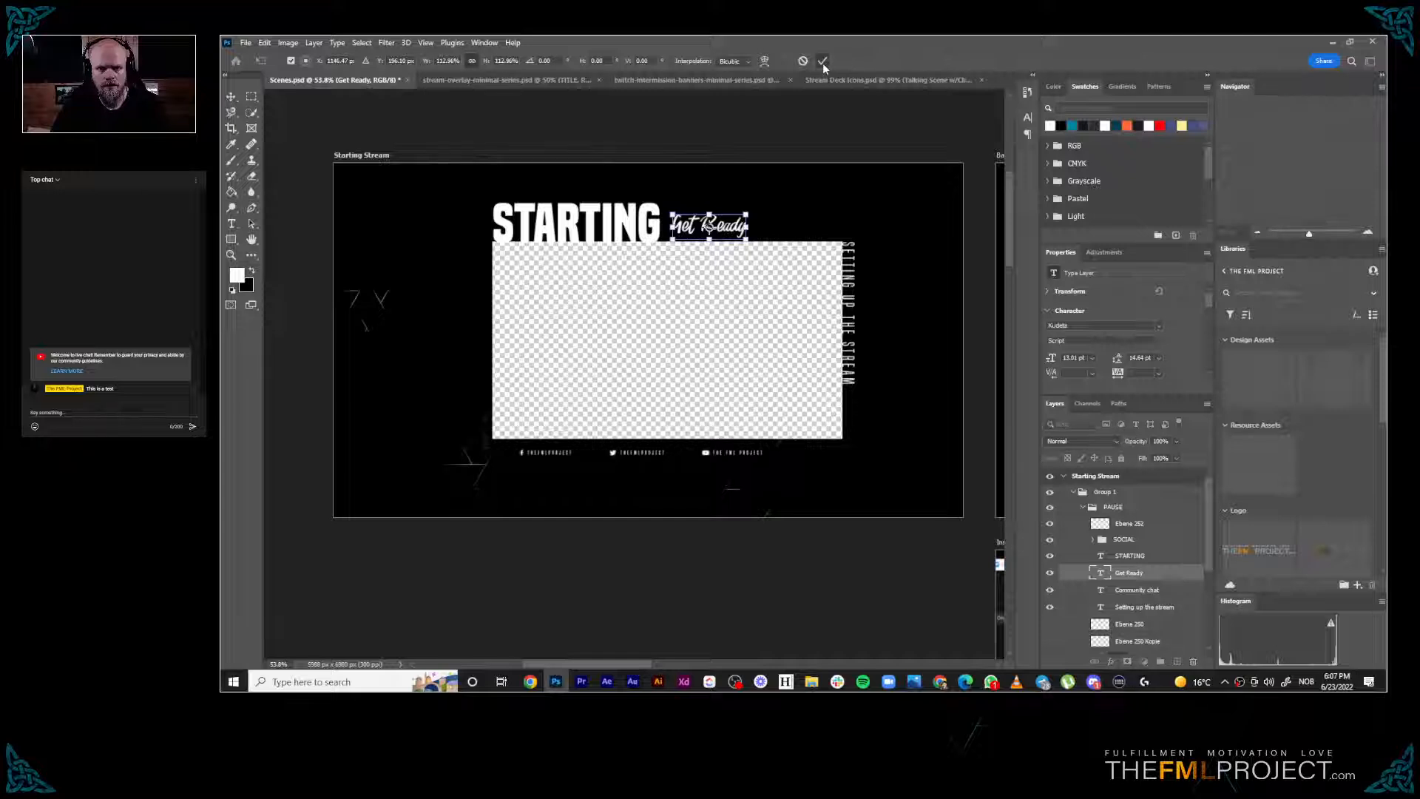
click(822, 62)
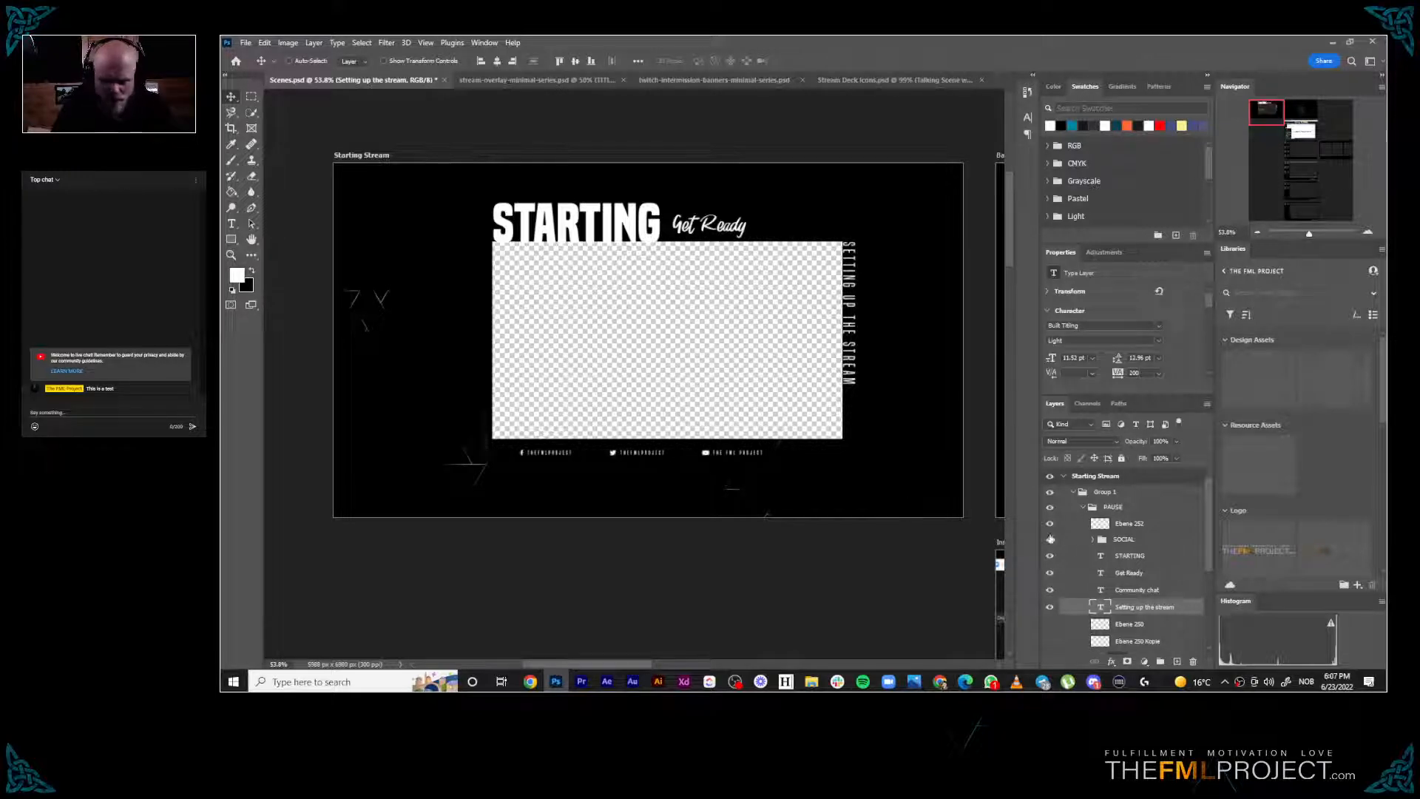
click(1121, 562)
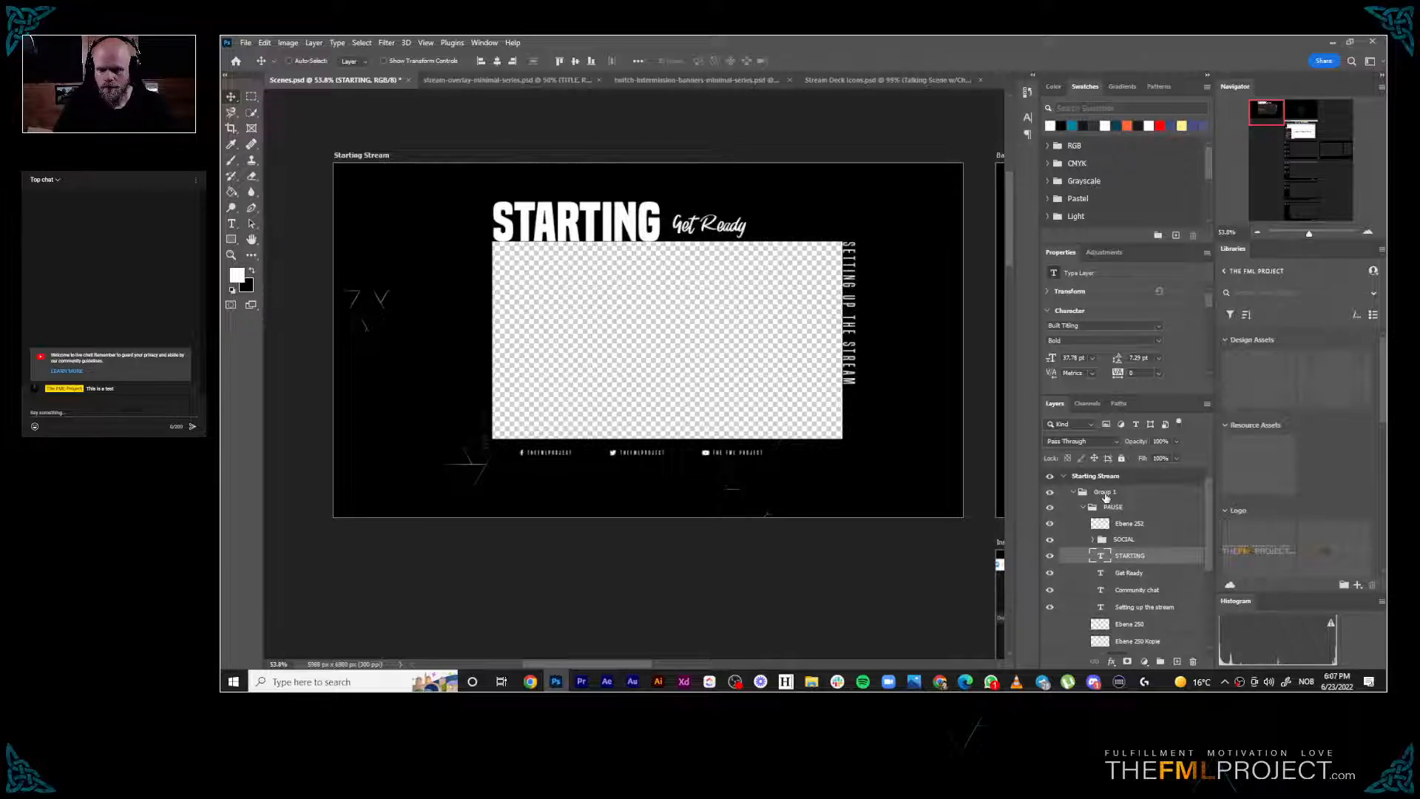
Move PAUSE, Gruppe 1 and Ebene 214 out of Group 1 directly into the Starting Stream artboard, and delete the empty Group 1
click(1105, 492)
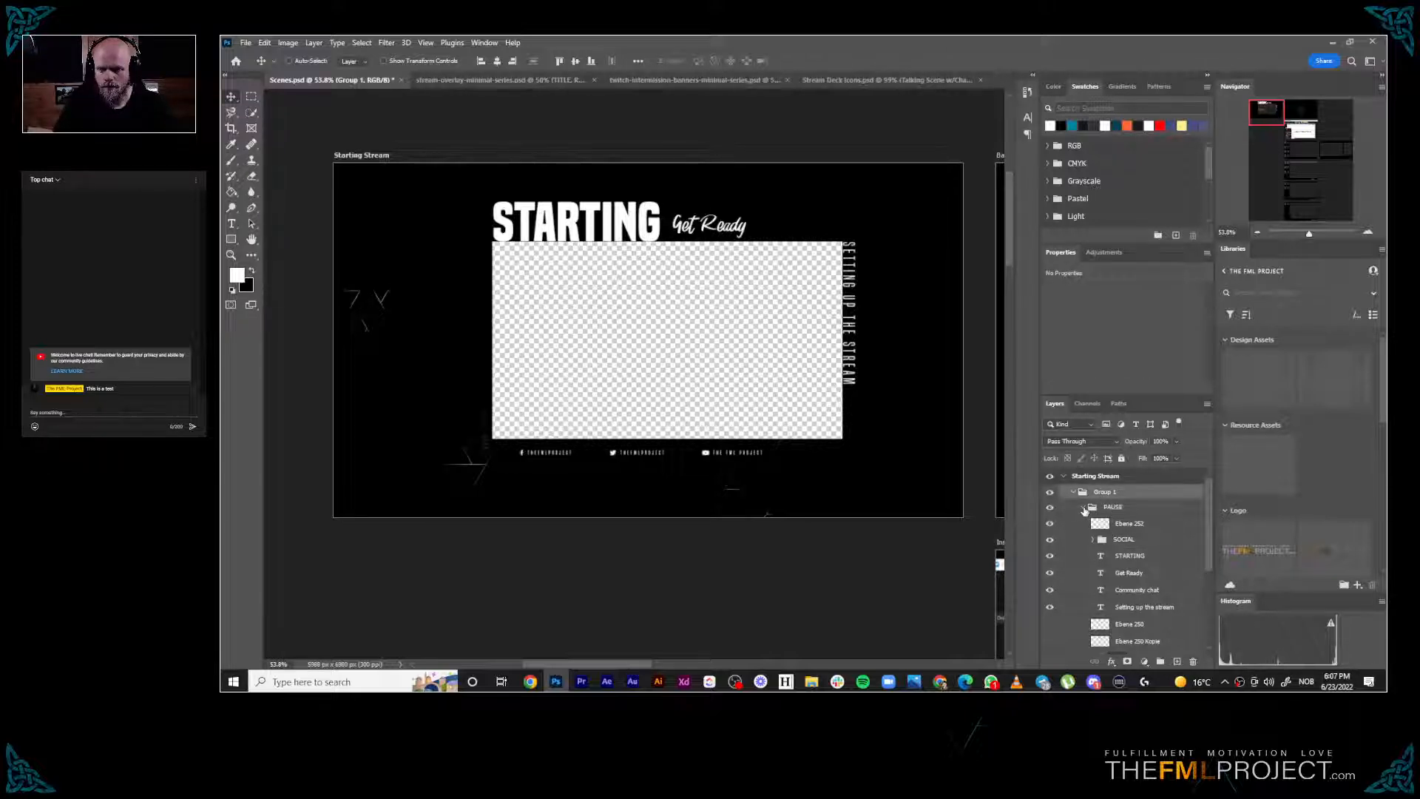
click(1083, 509)
click(1113, 510)
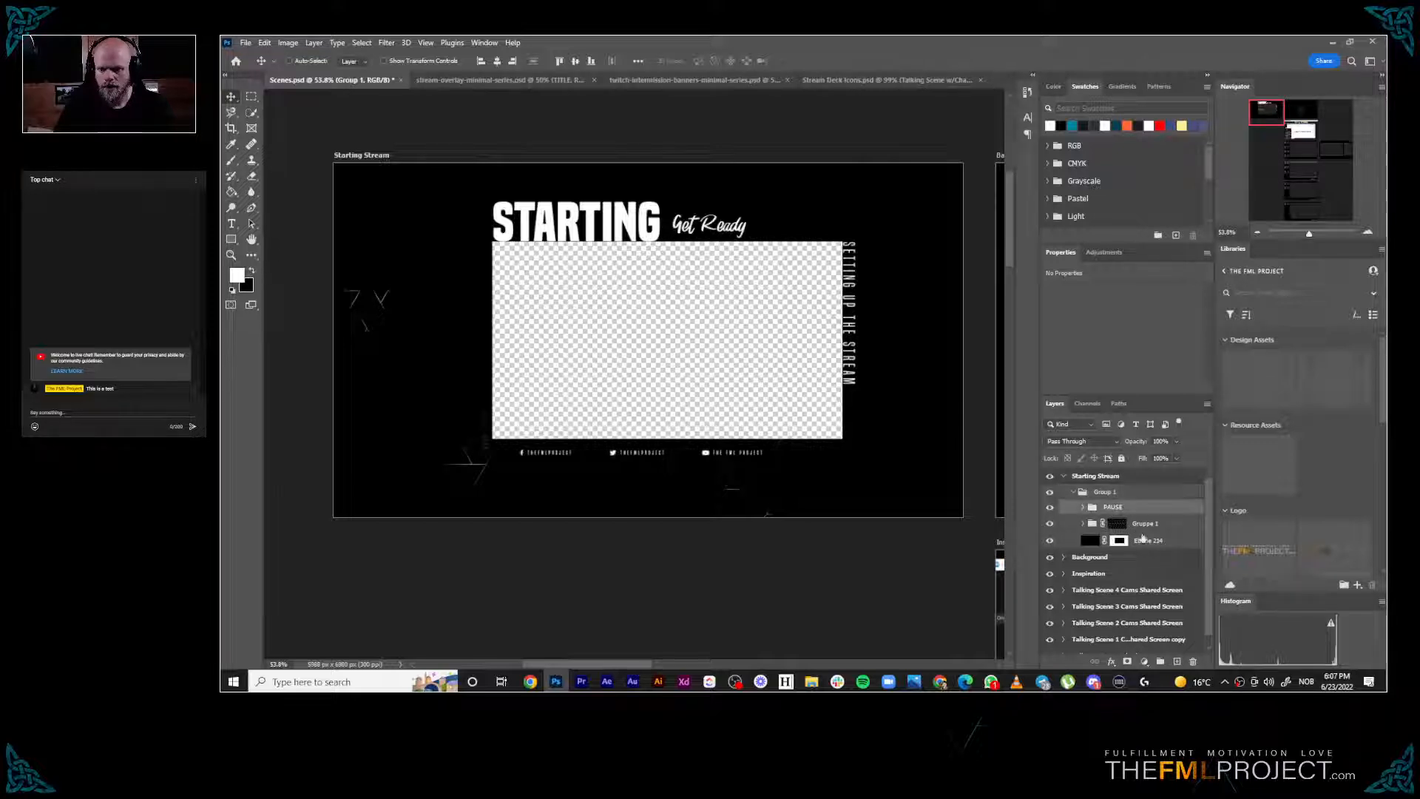
shift+click(1154, 543)
drag(1117, 512, 1115, 485)
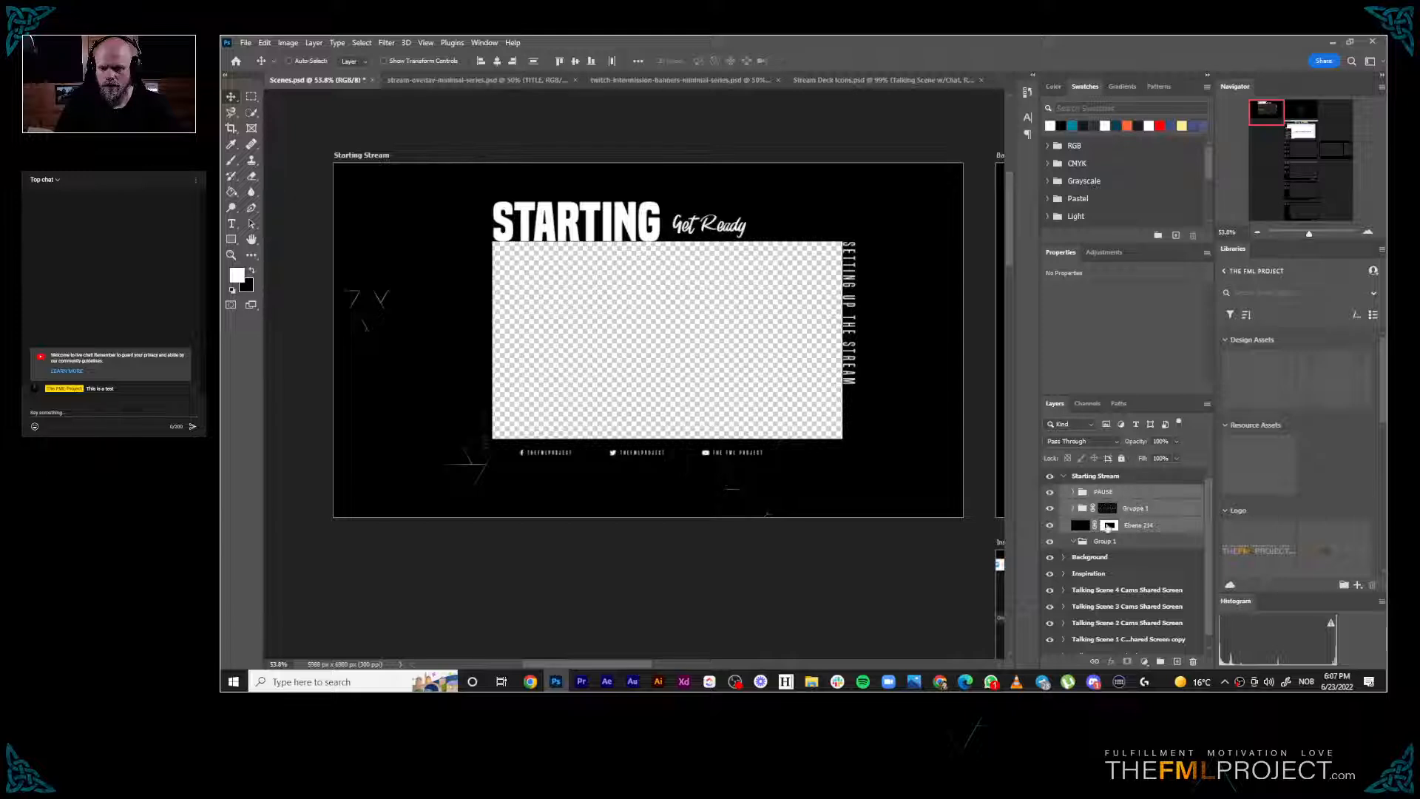
click(1105, 543)
key(Delete)
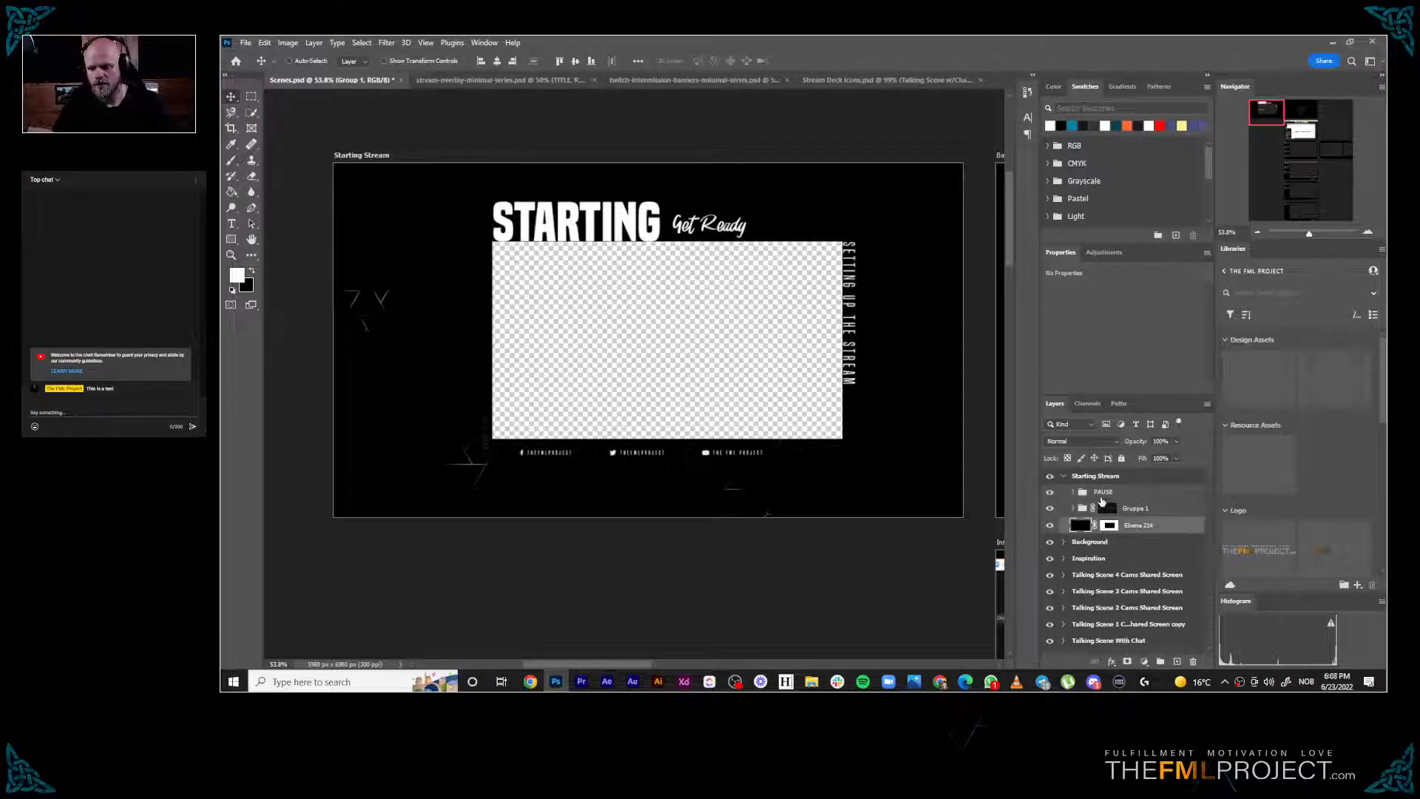
Quick-export the Starting Stream artboard as a PNG
right_click(1107, 546)
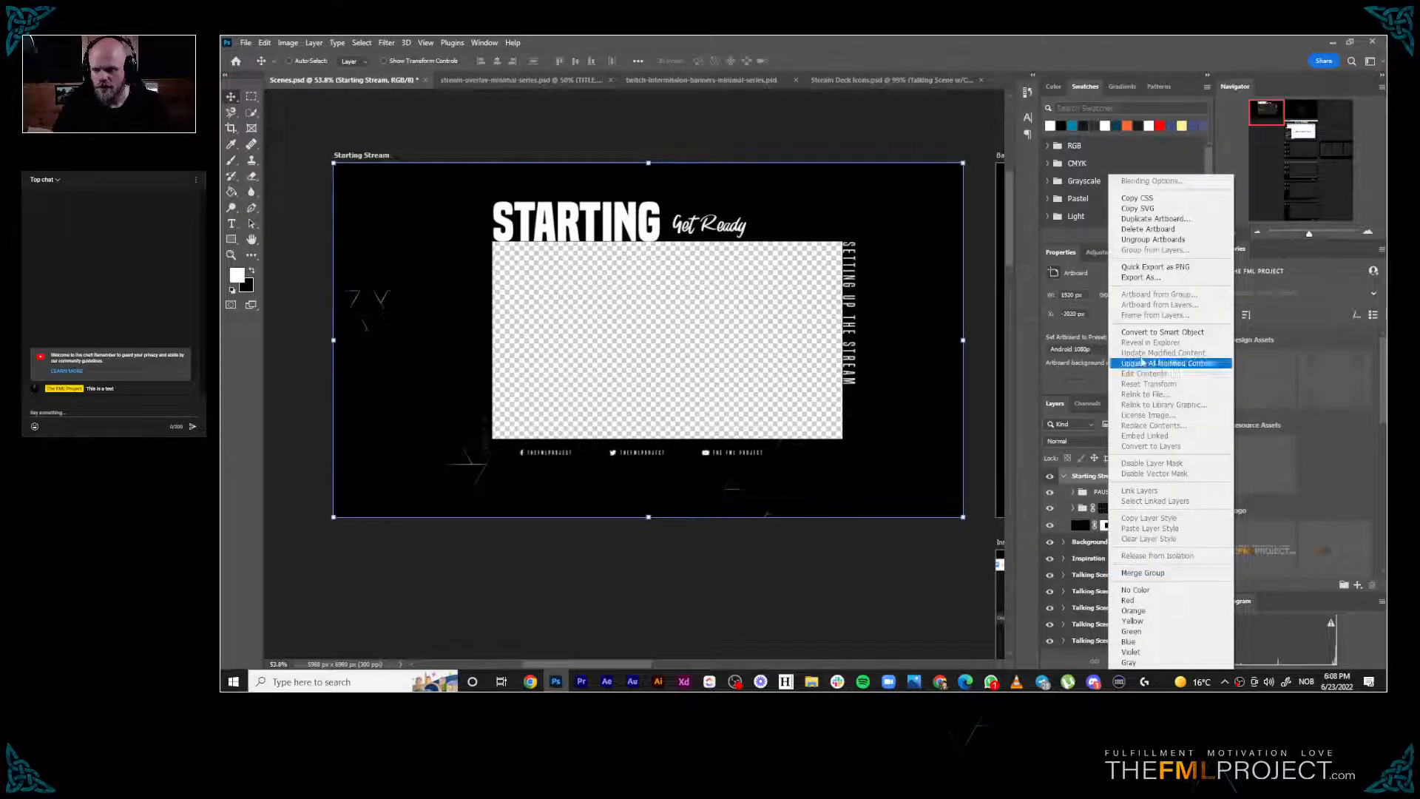
click(1175, 269)
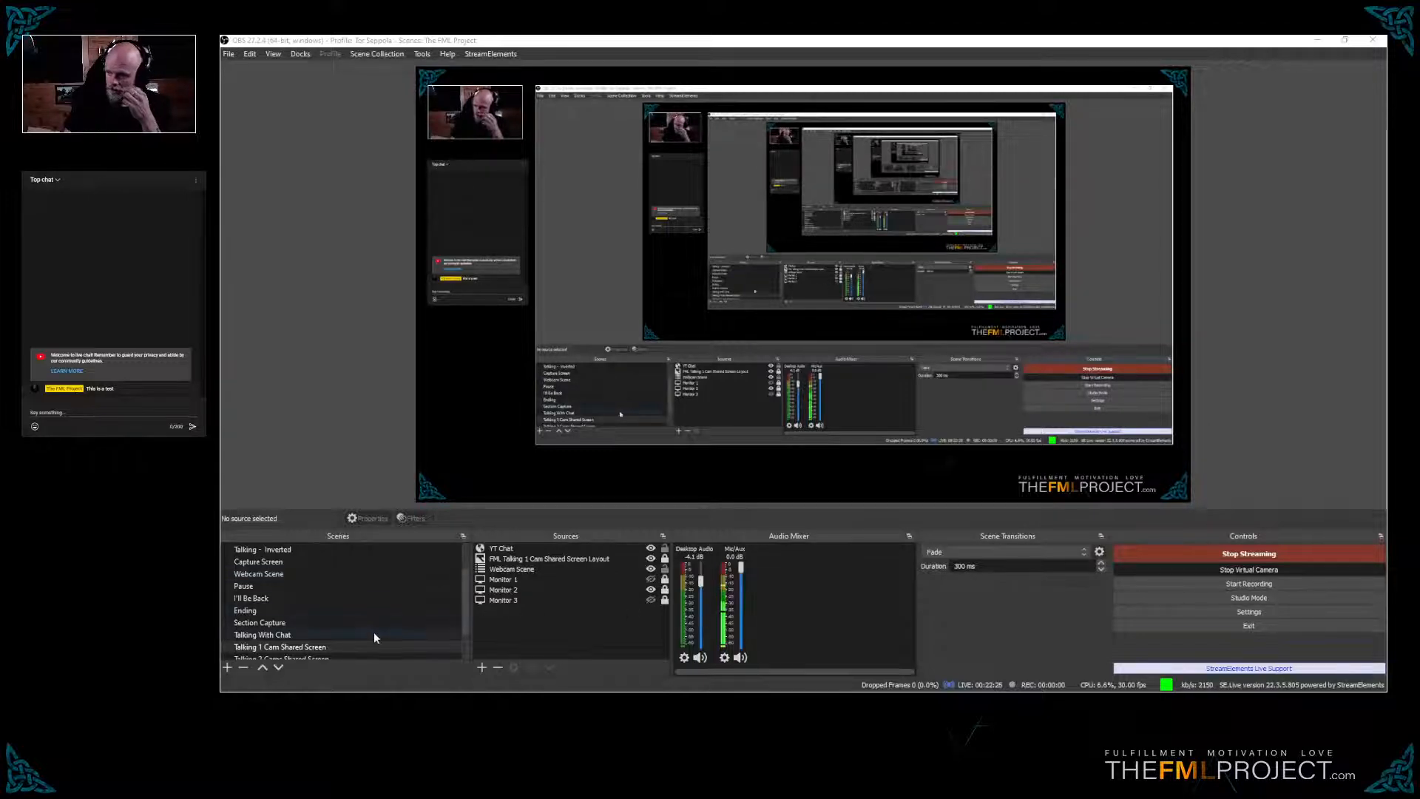
Switch to OBS and add a new scene named Starting
scroll(373, 631, down, 1)
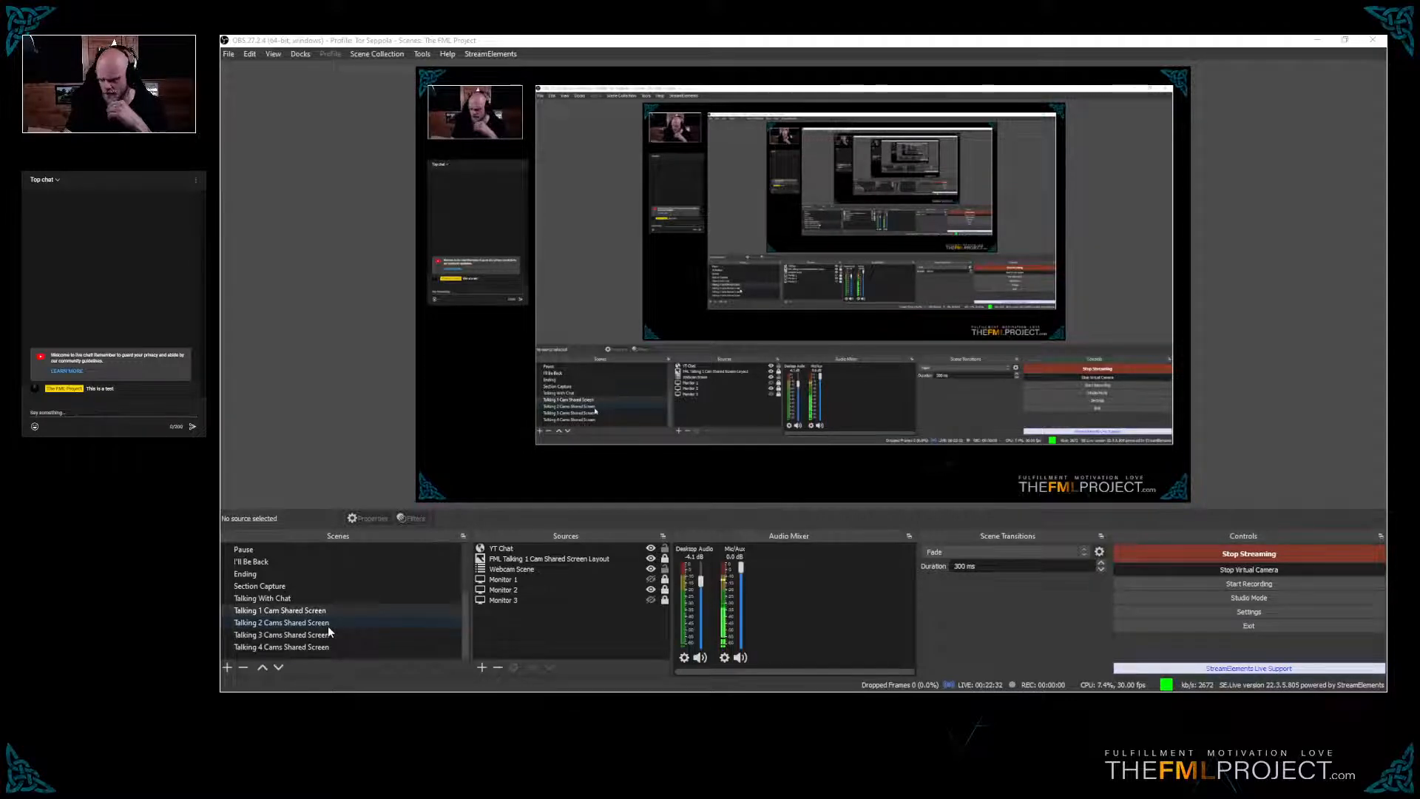
click(229, 667)
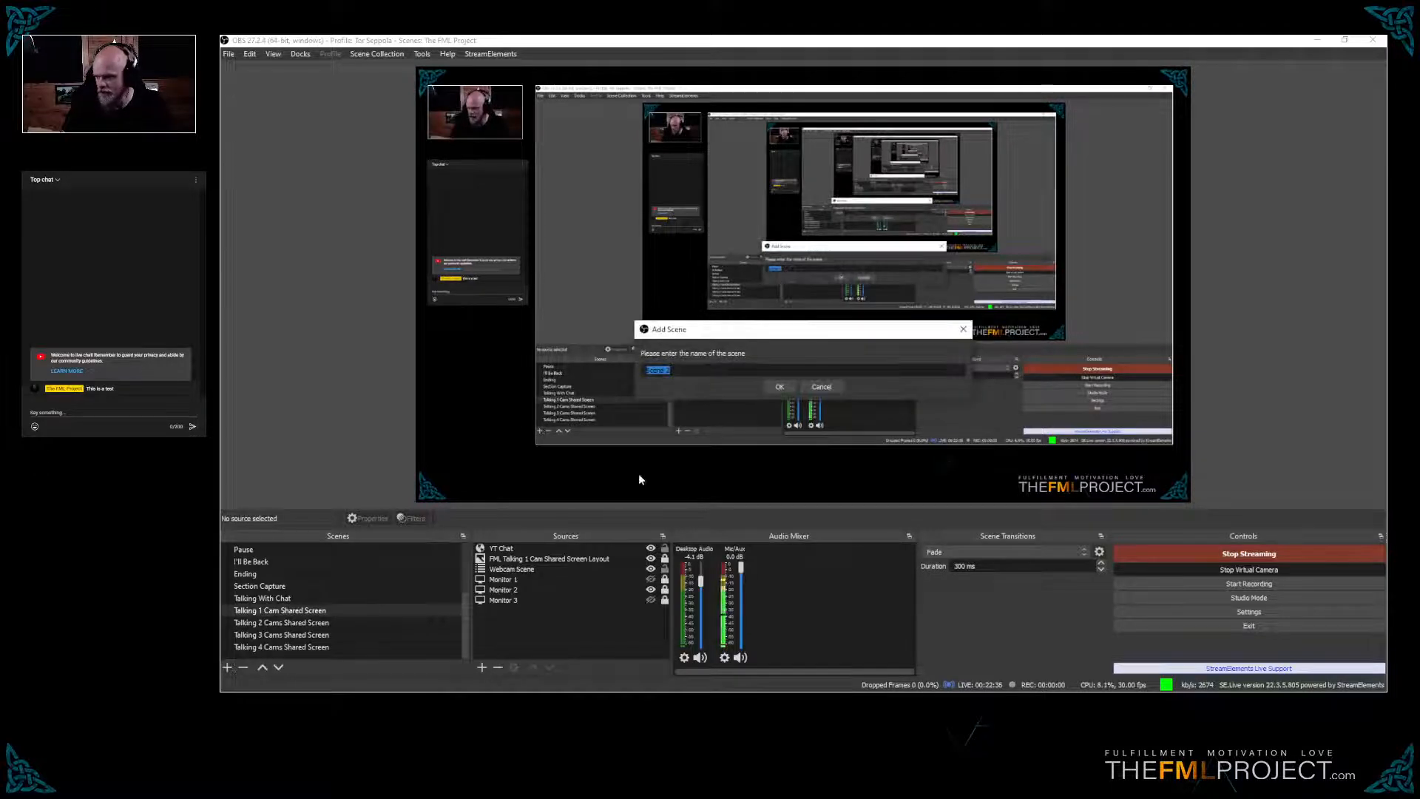
text(Starting)
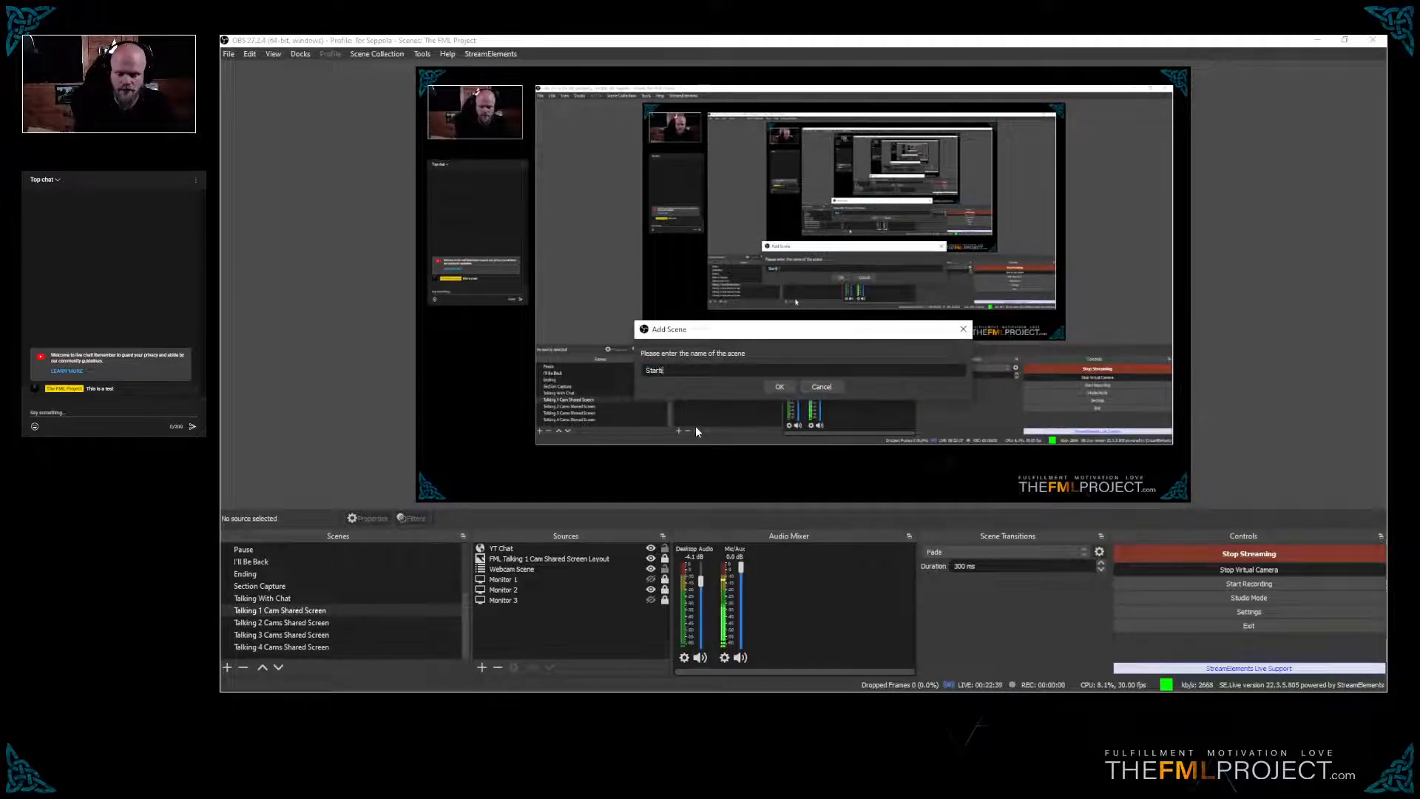
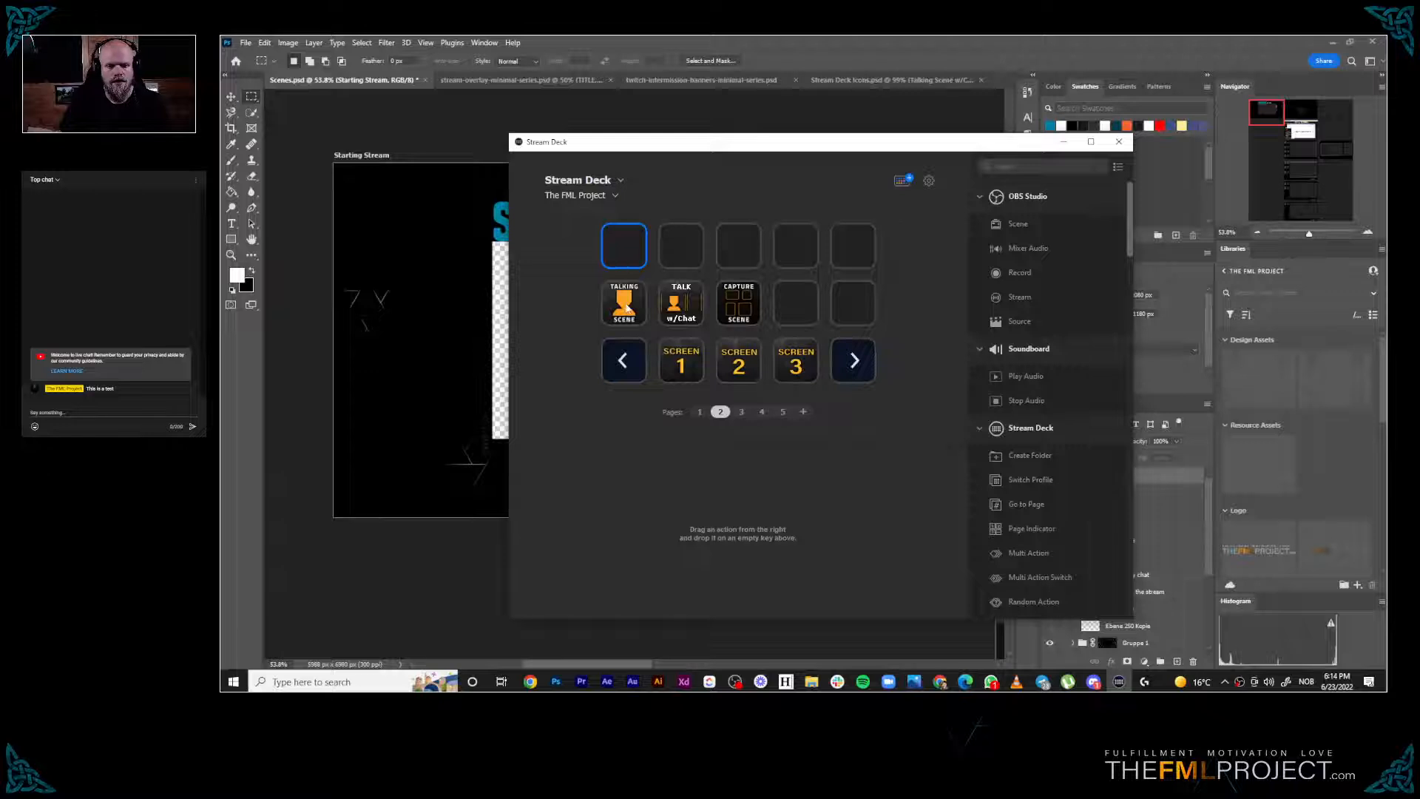
In Stream Deck, copy the Talking Scene key to the first empty key on page 2 and assign the Starting scene to it
click(627, 309)
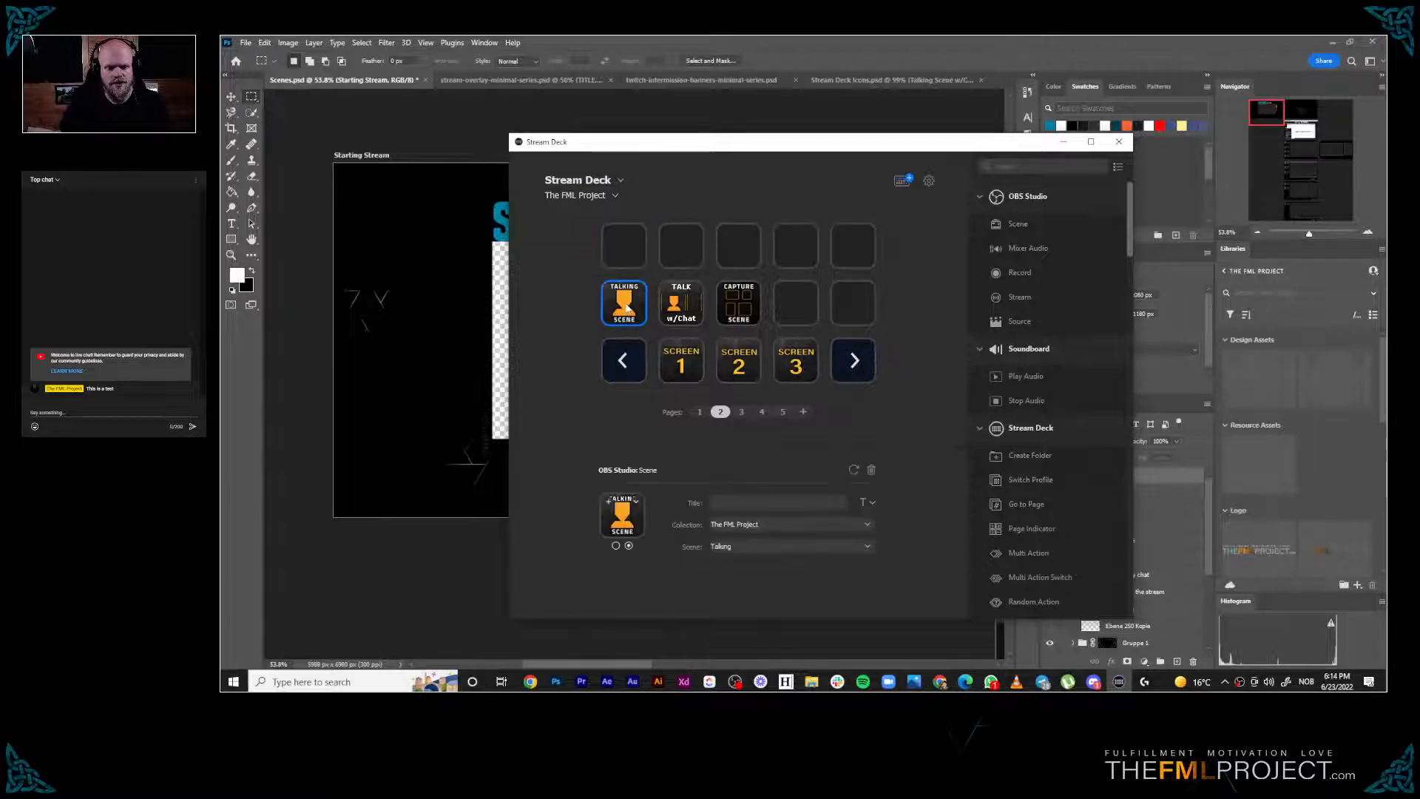
click(622, 244)
key(ctrl+v)
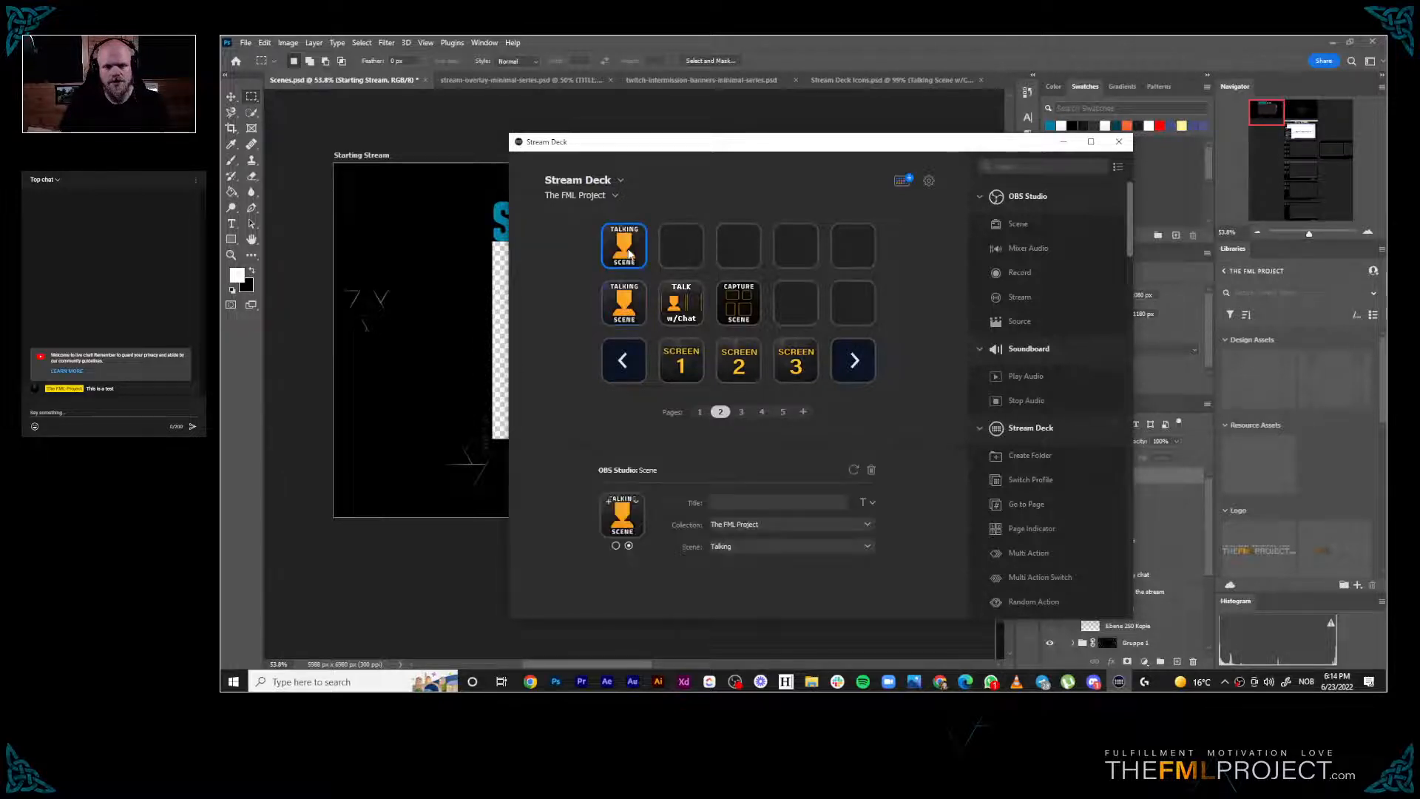
click(869, 545)
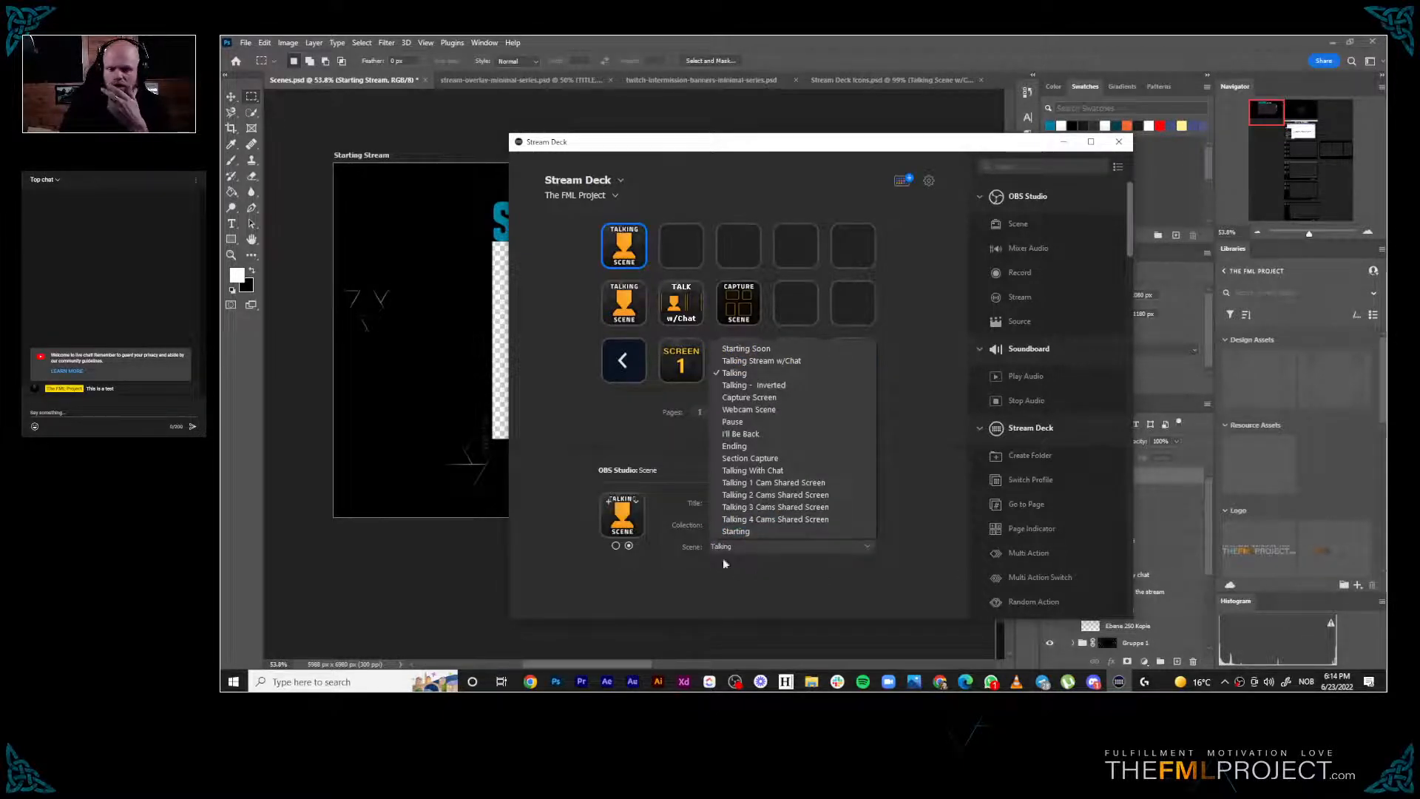
click(743, 531)
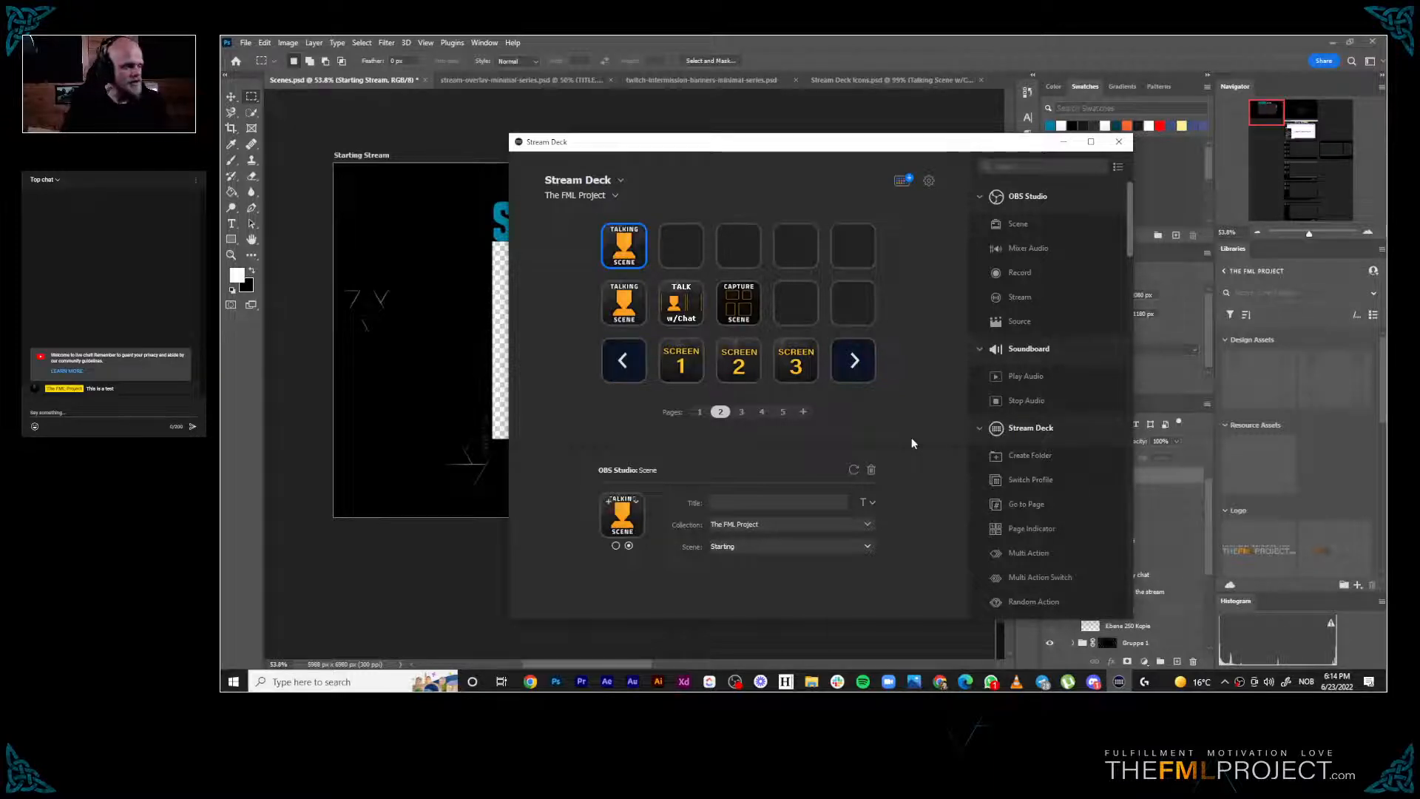
click(911, 309)
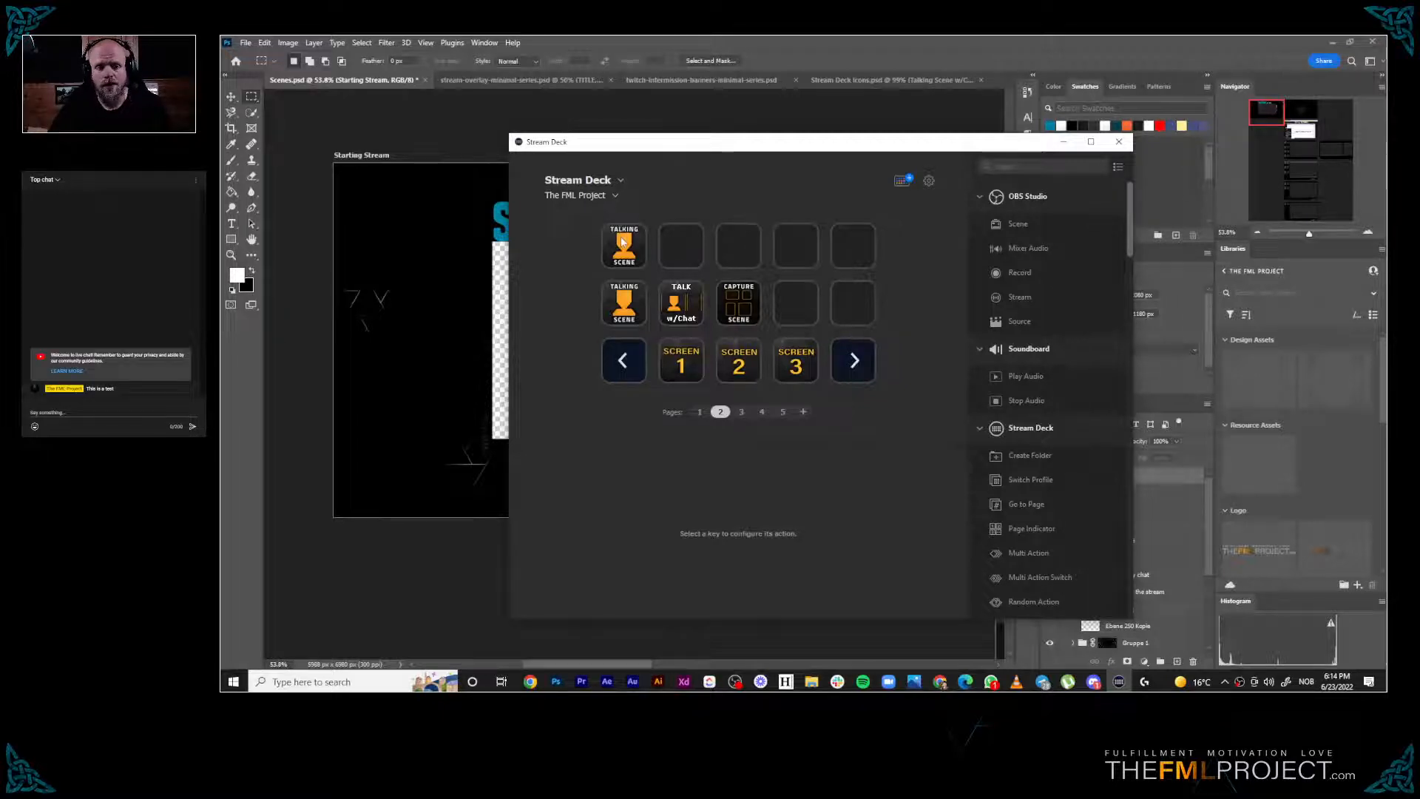
click(1062, 141)
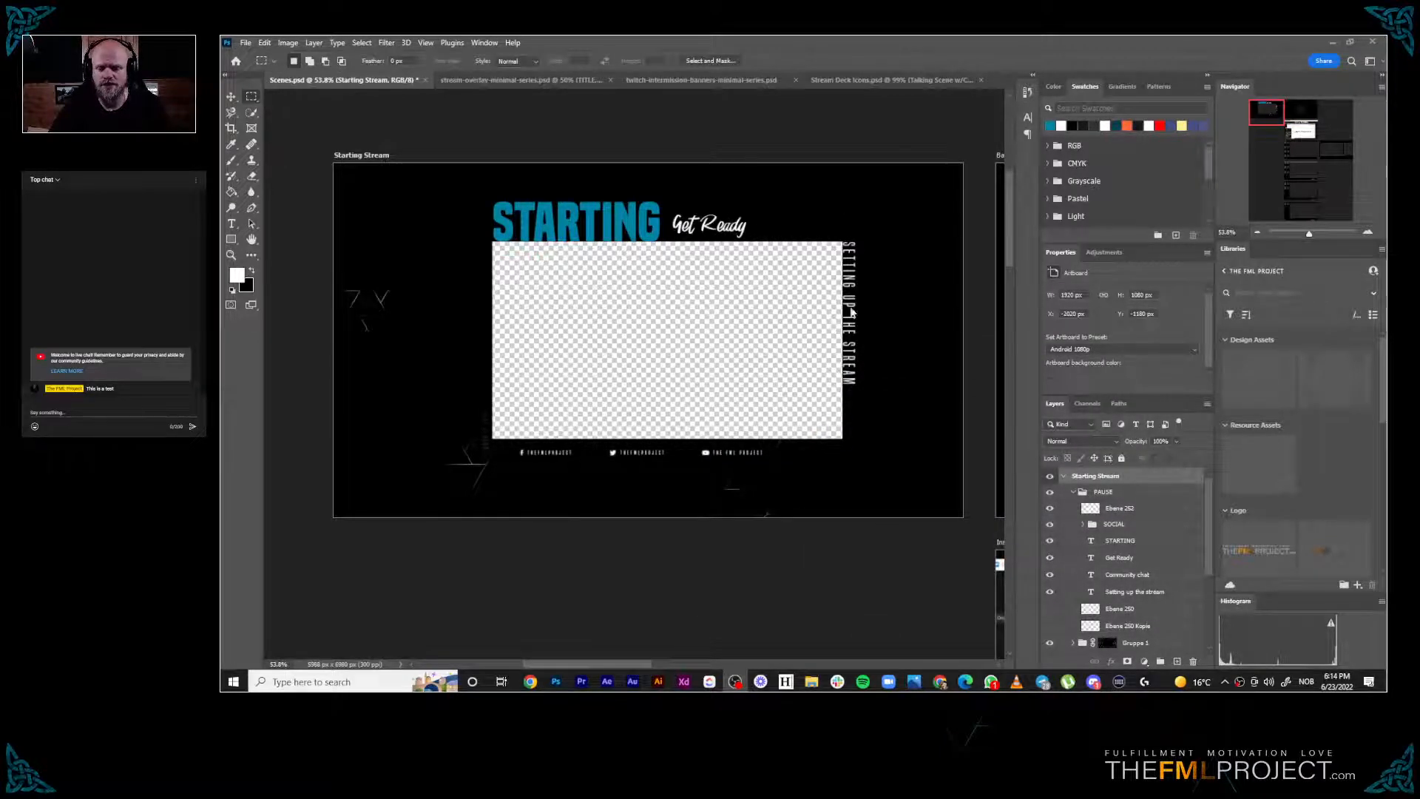
In Photoshop, duplicate the Starting Stream artboard with its contents directly below the original and rename the copy Pause
click(367, 156)
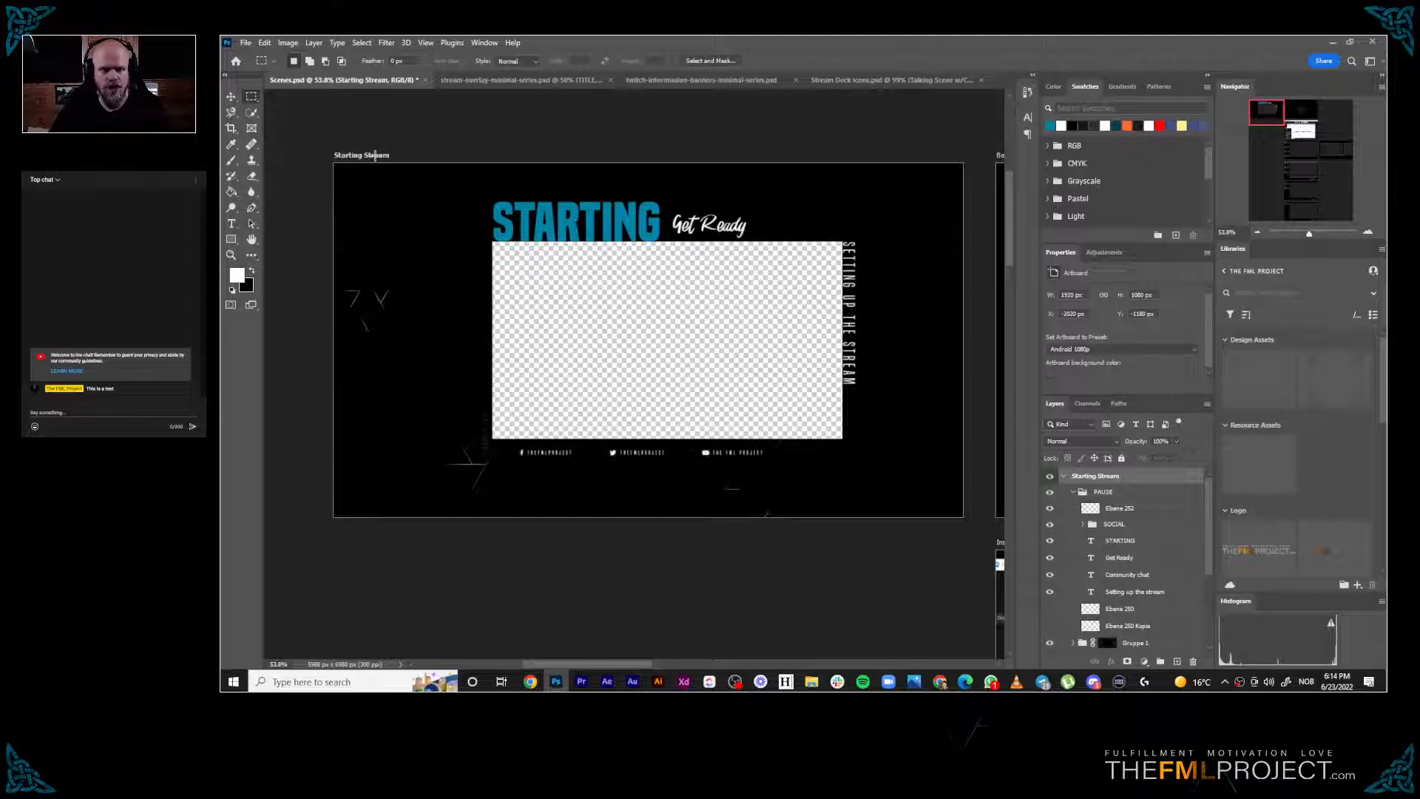
key(shift+v)
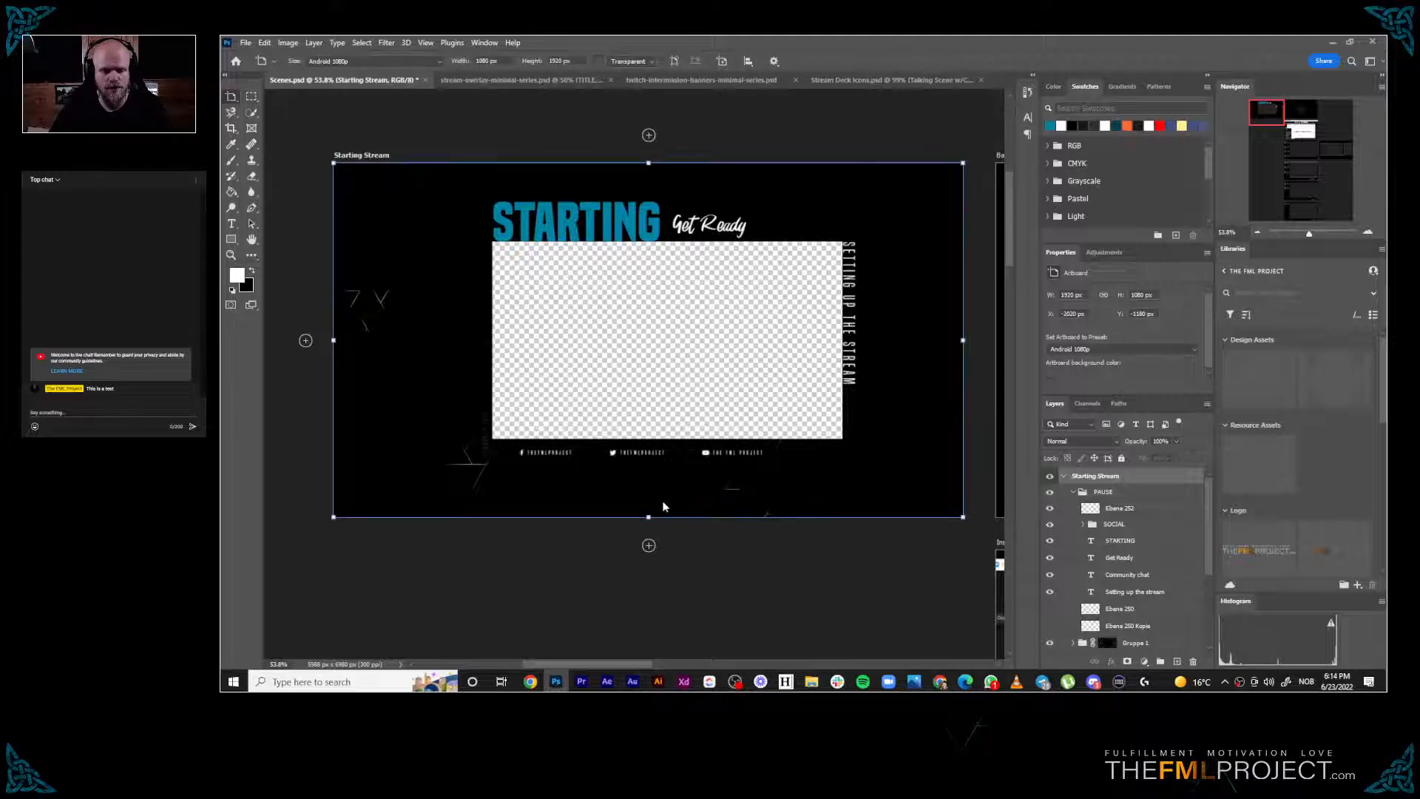
alt+click(650, 547)
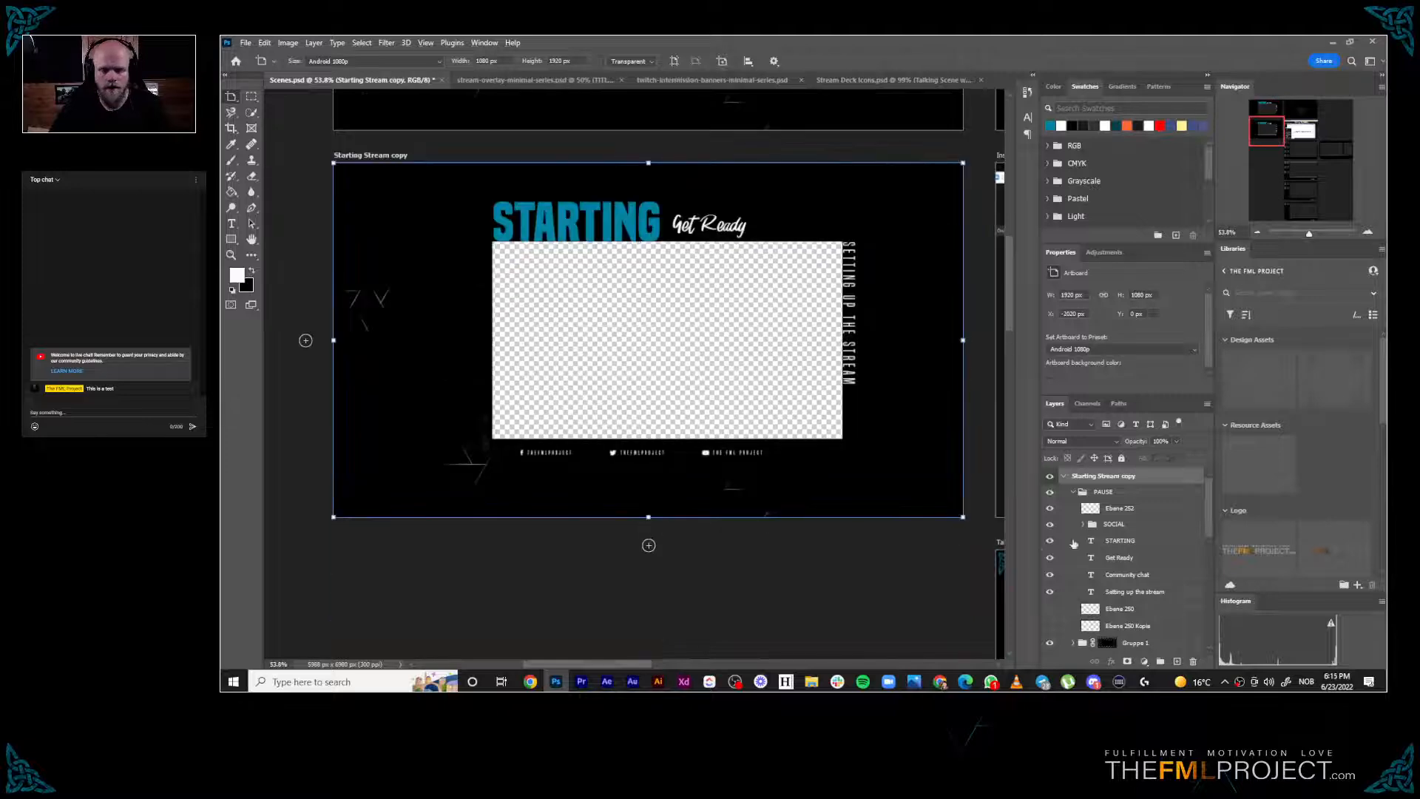
double_click(1098, 475)
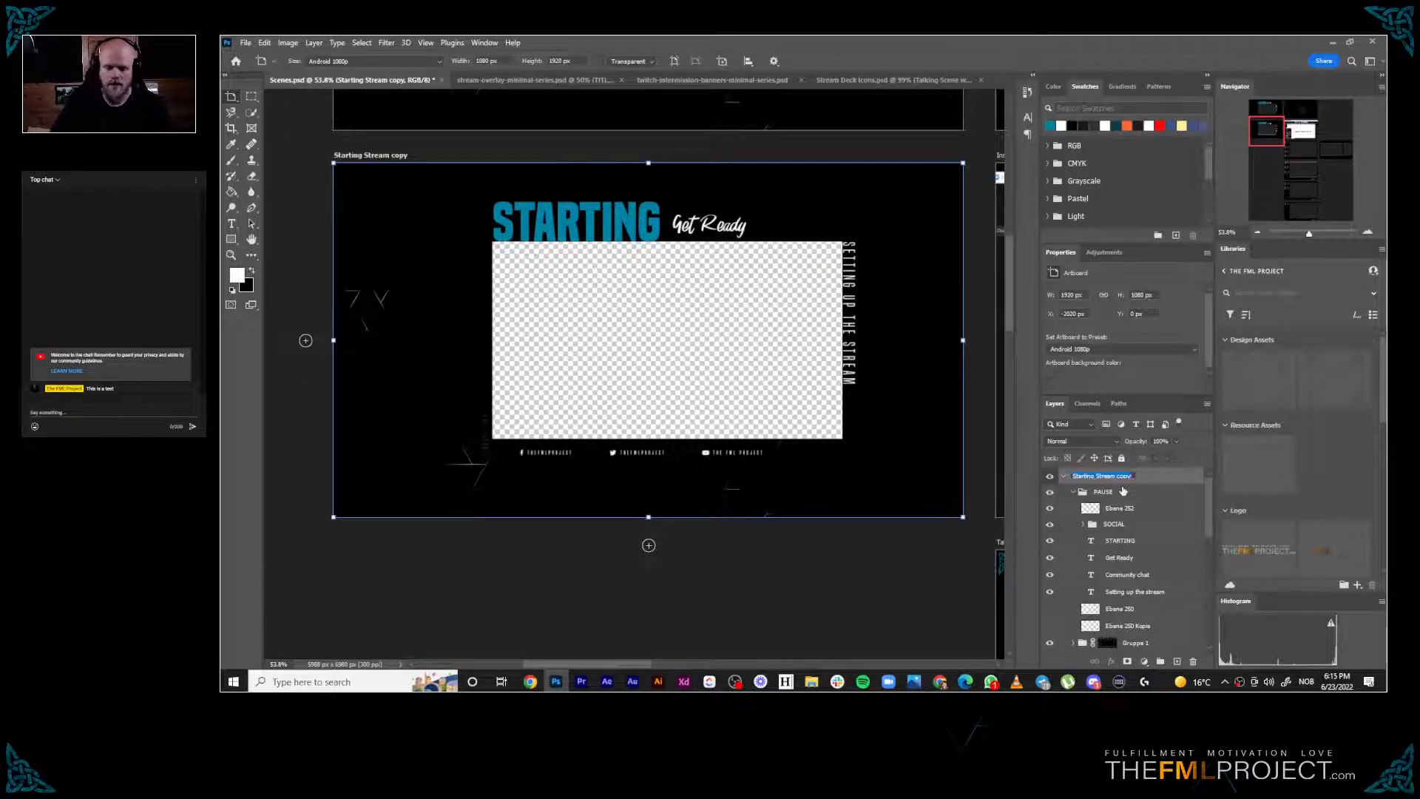
text(Pausel)
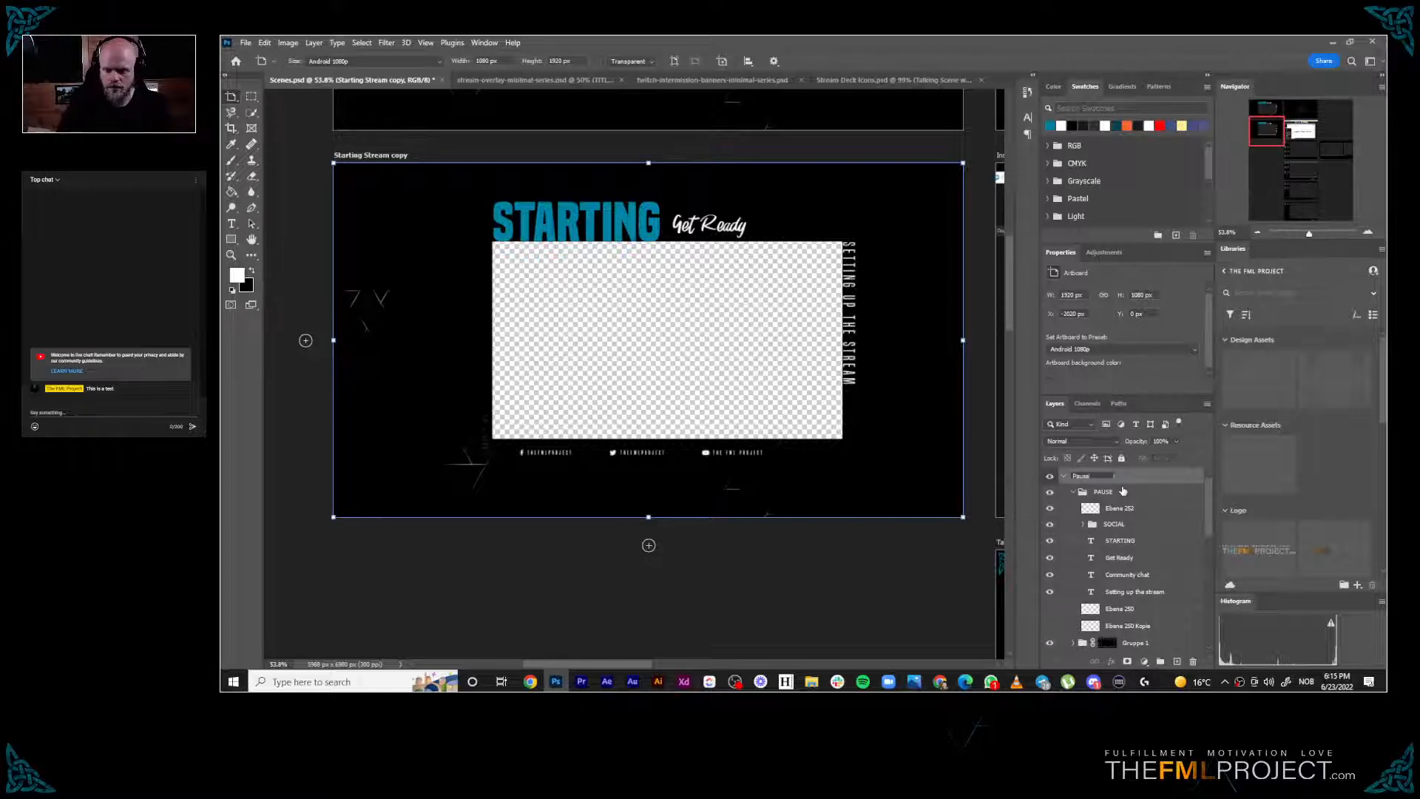
key(Return)
Rename the PAUSE layer group inside the Starting Stream artboard to START
scroll(1108, 606, down, 2)
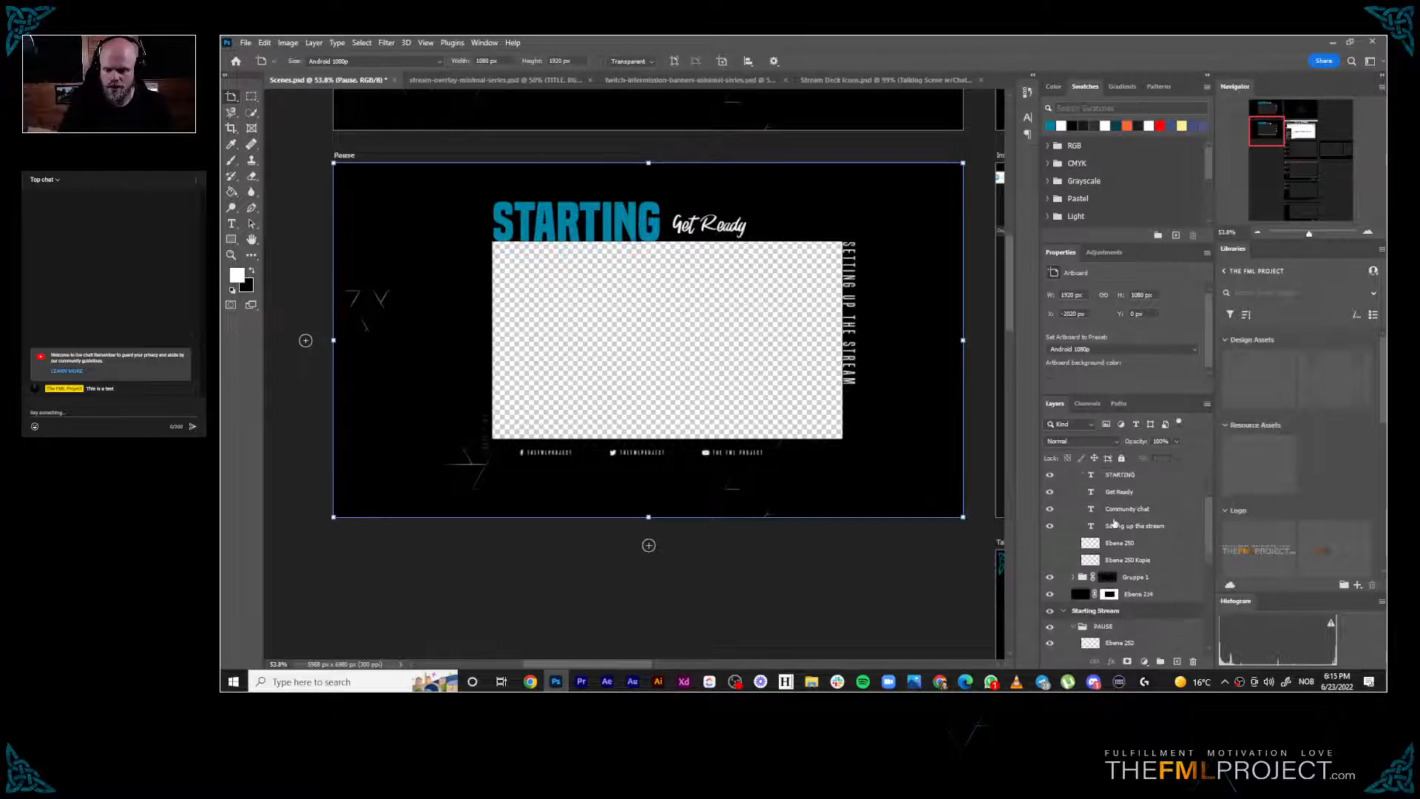
double_click(1107, 612)
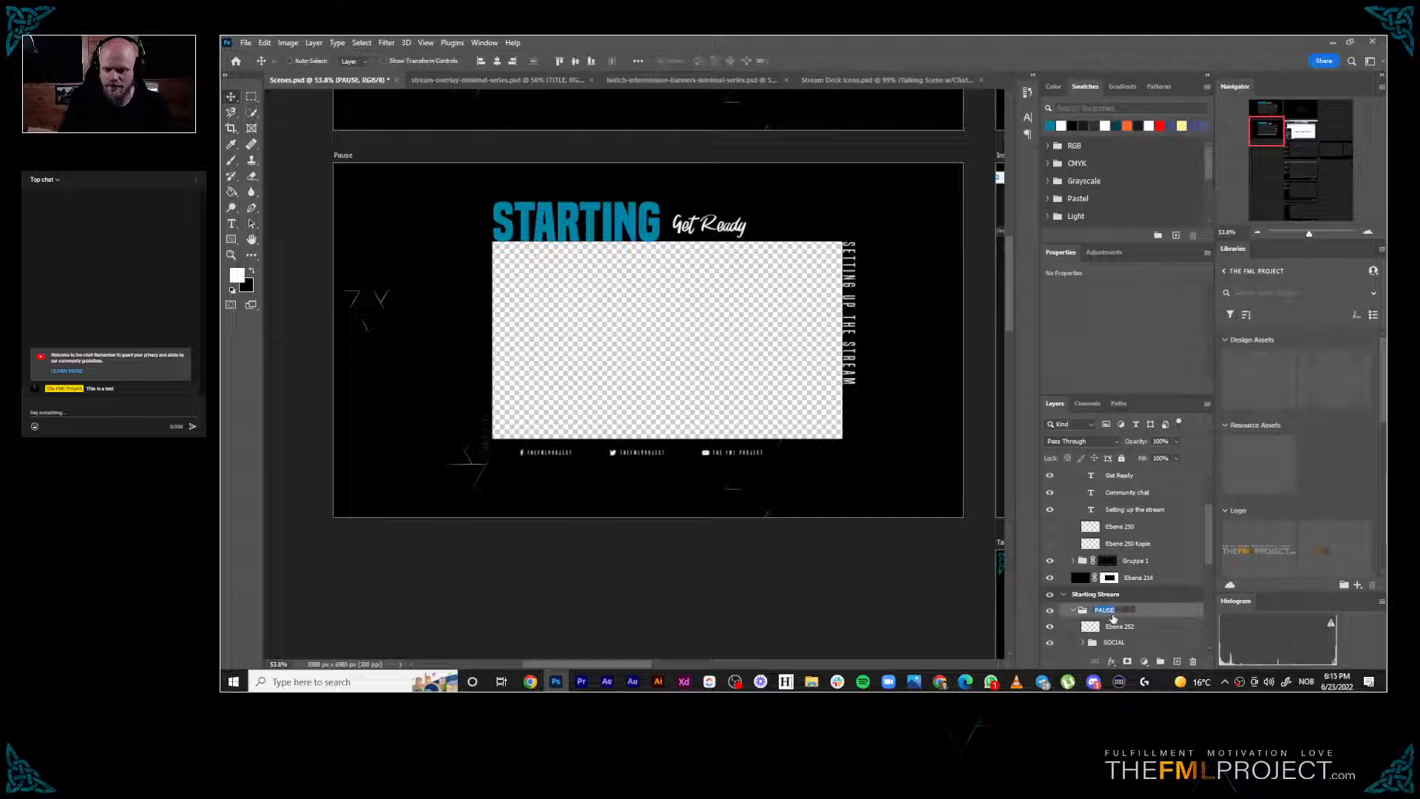
text(Start)
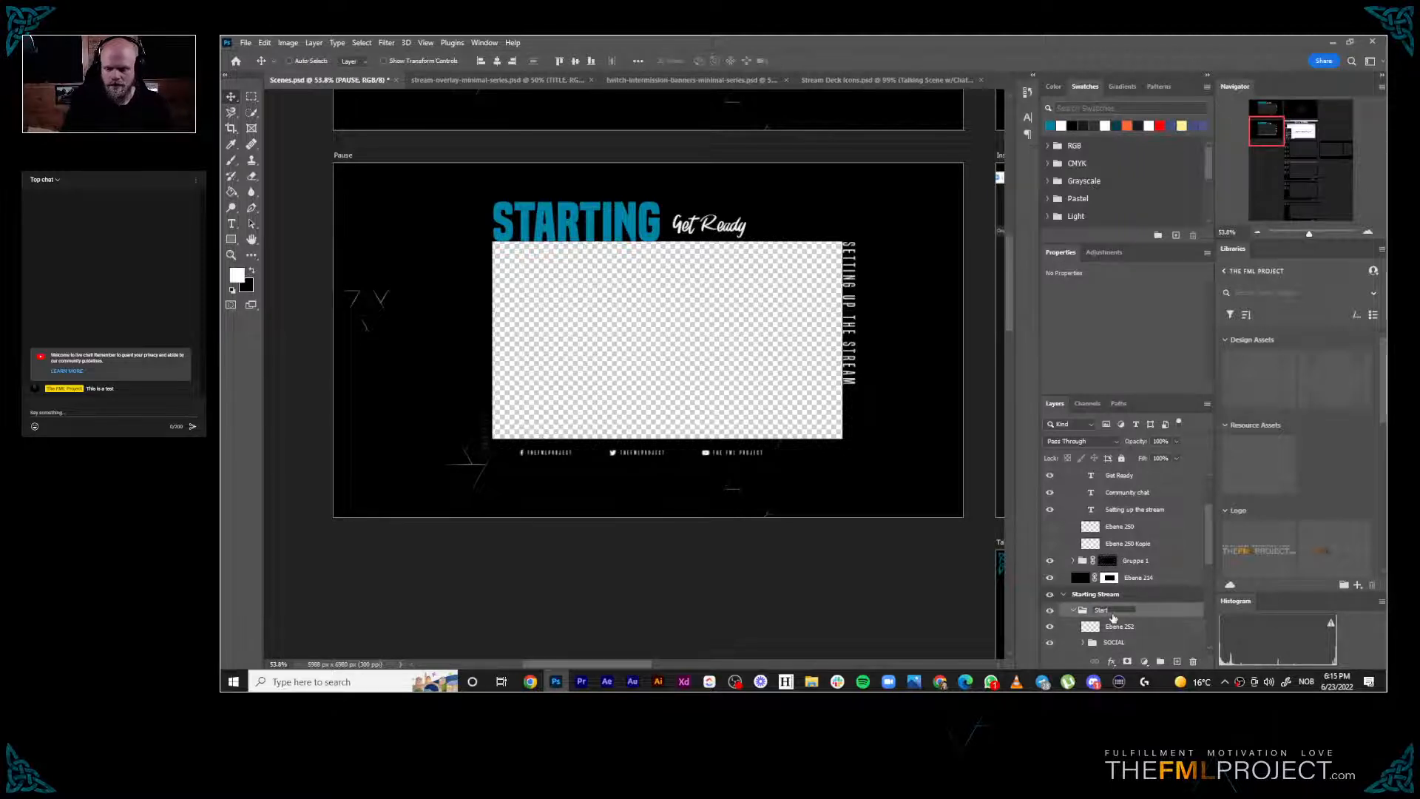
key(BackSpace)
key(BackSpace)
key(BackSpace)
key(BackSpace)
text(START)
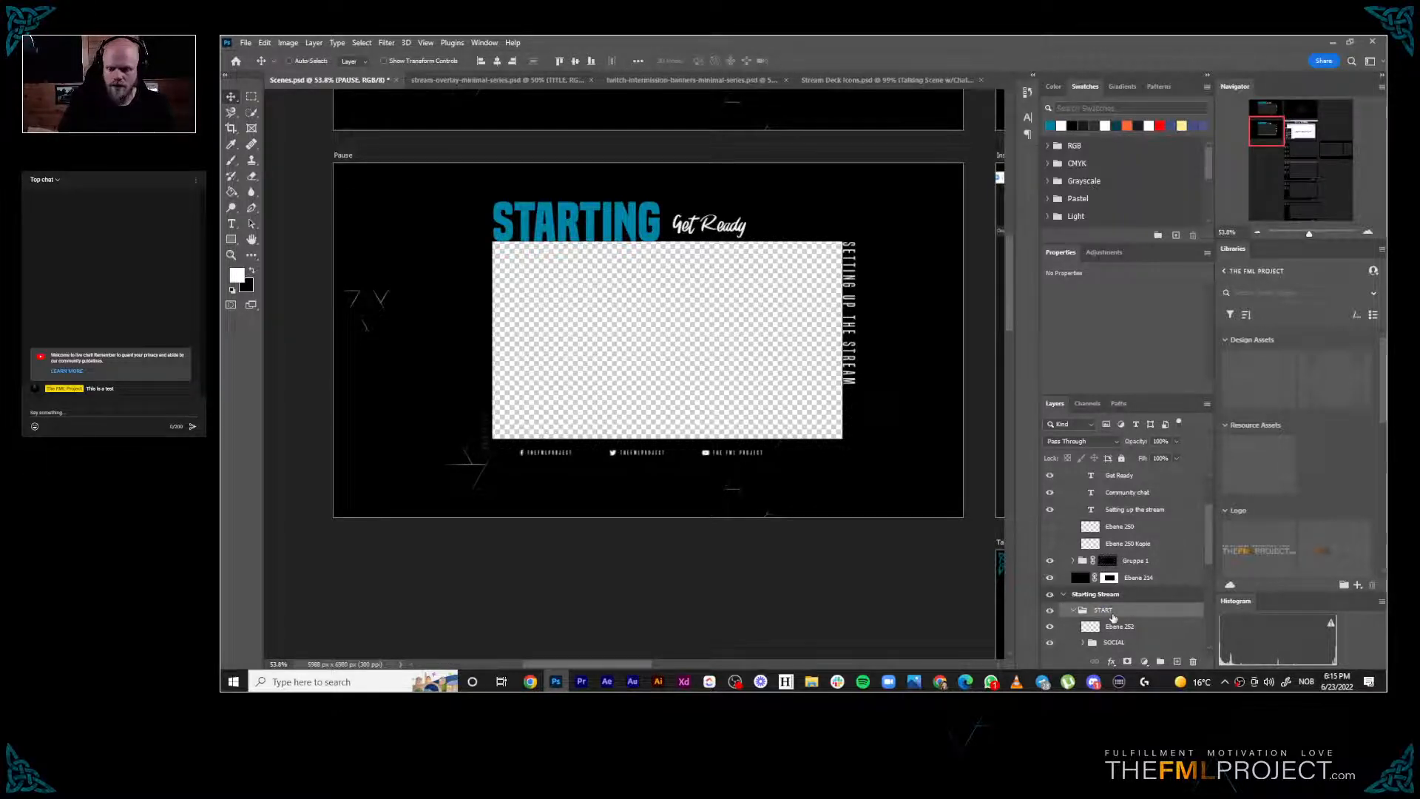
key(Return)
scroll(1143, 550, up, 3)
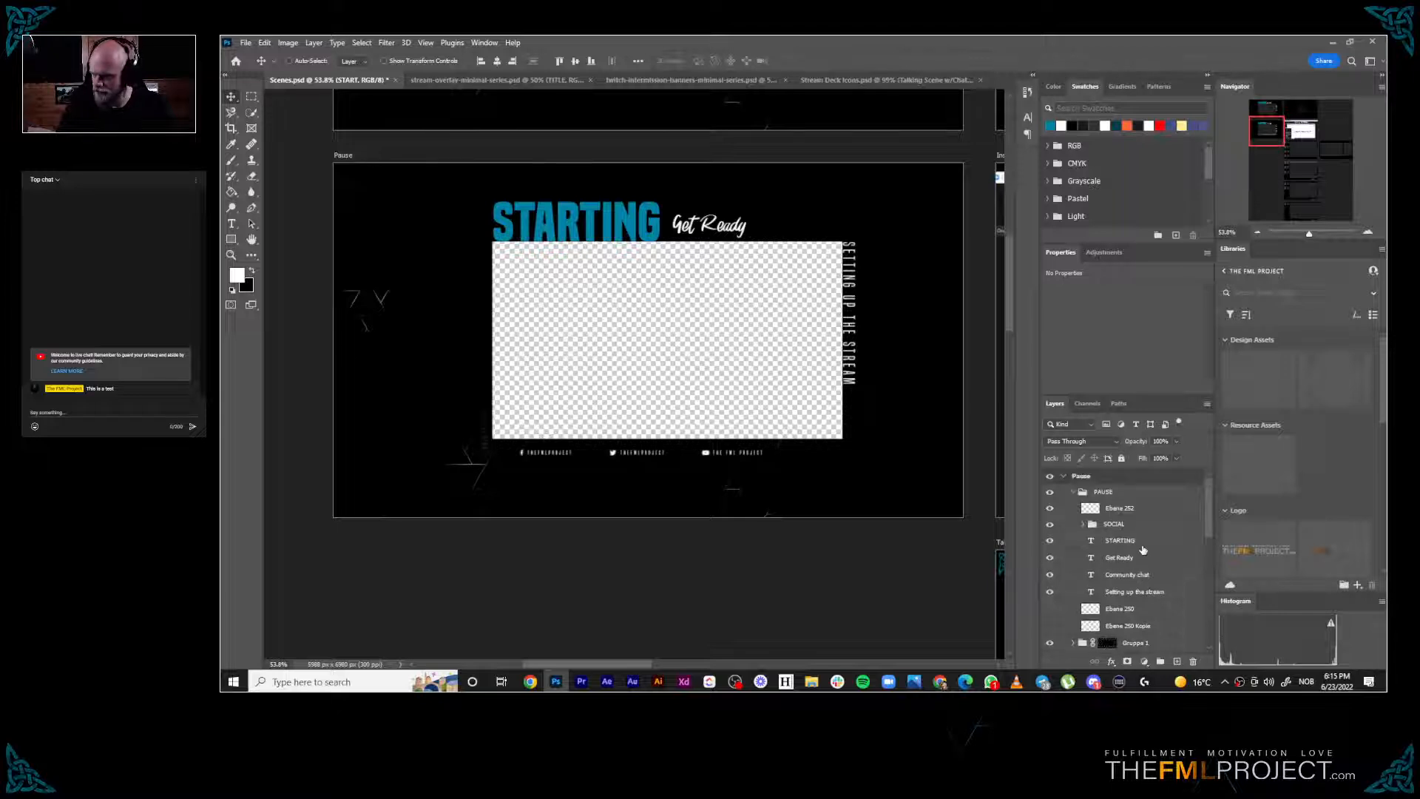
Replace the STARTING heading text on the Pause artboard with PAUSE
click(1050, 510)
click(1050, 510)
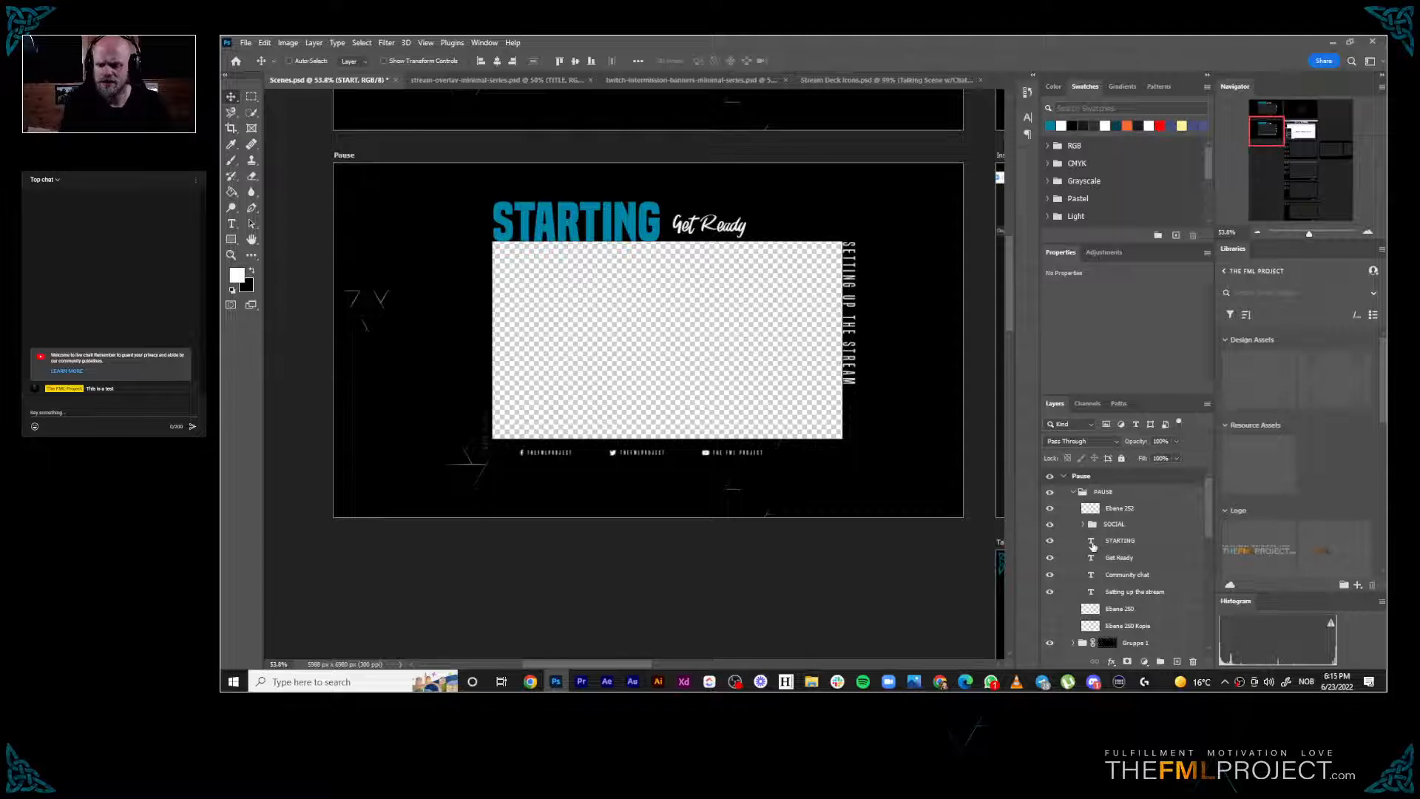
click(1093, 545)
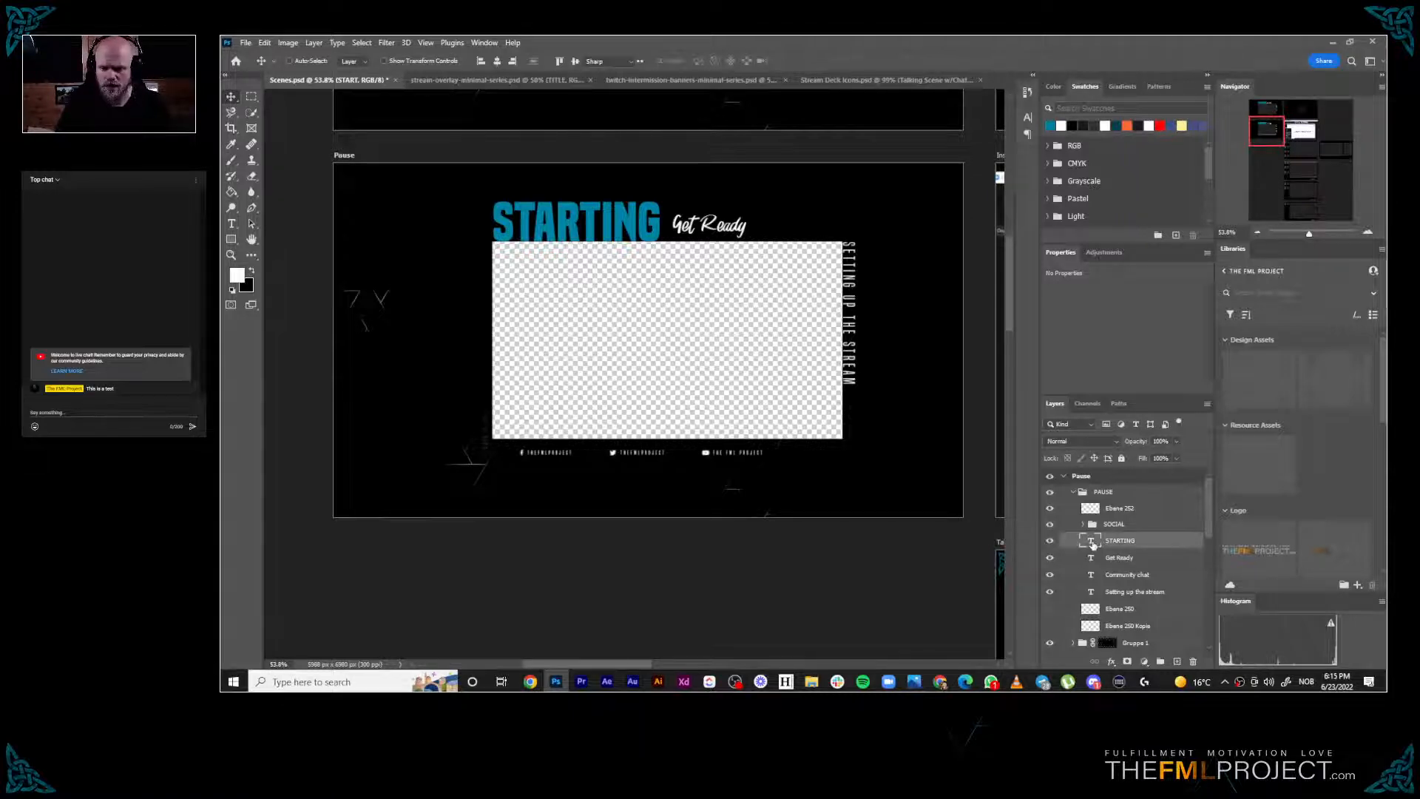
double_click(1091, 542)
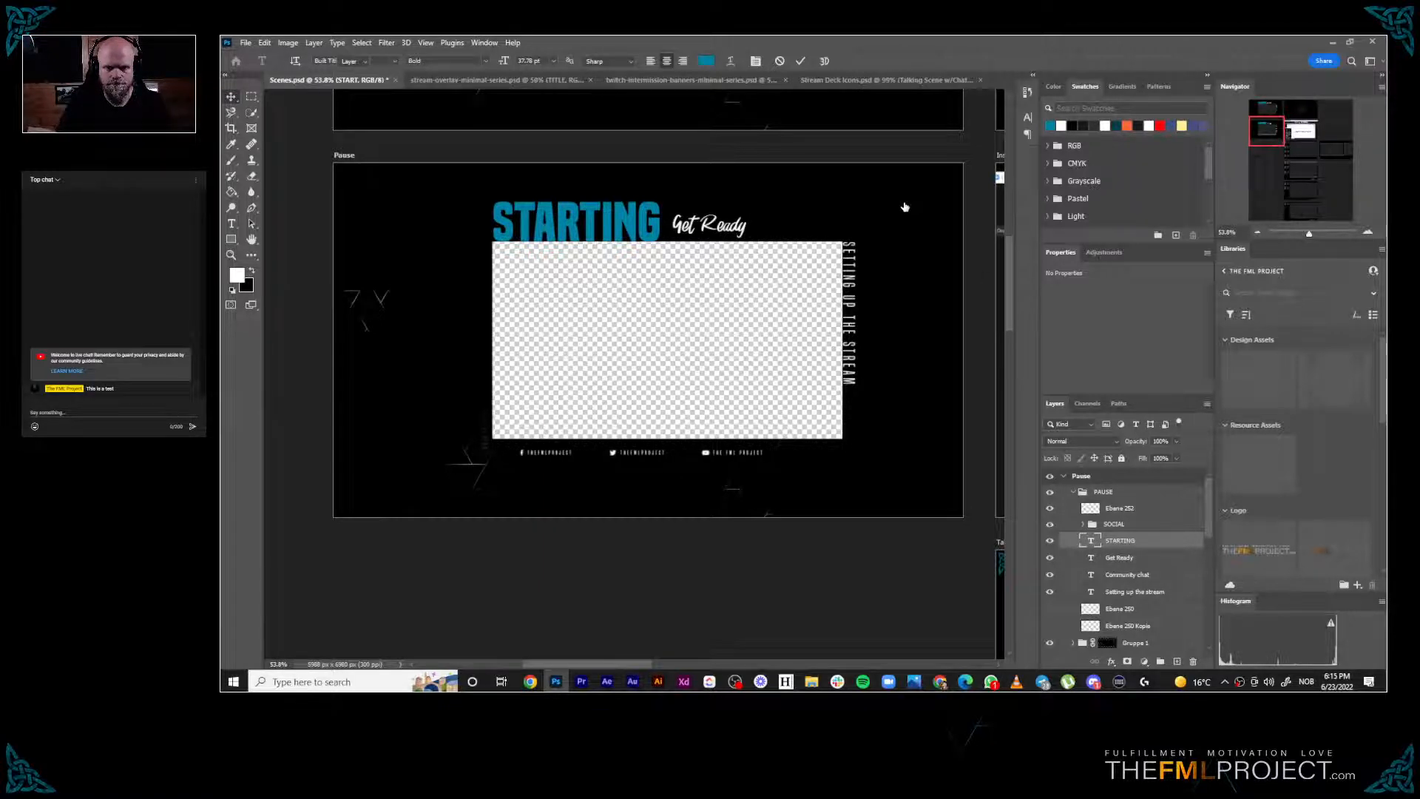
double_click(599, 244)
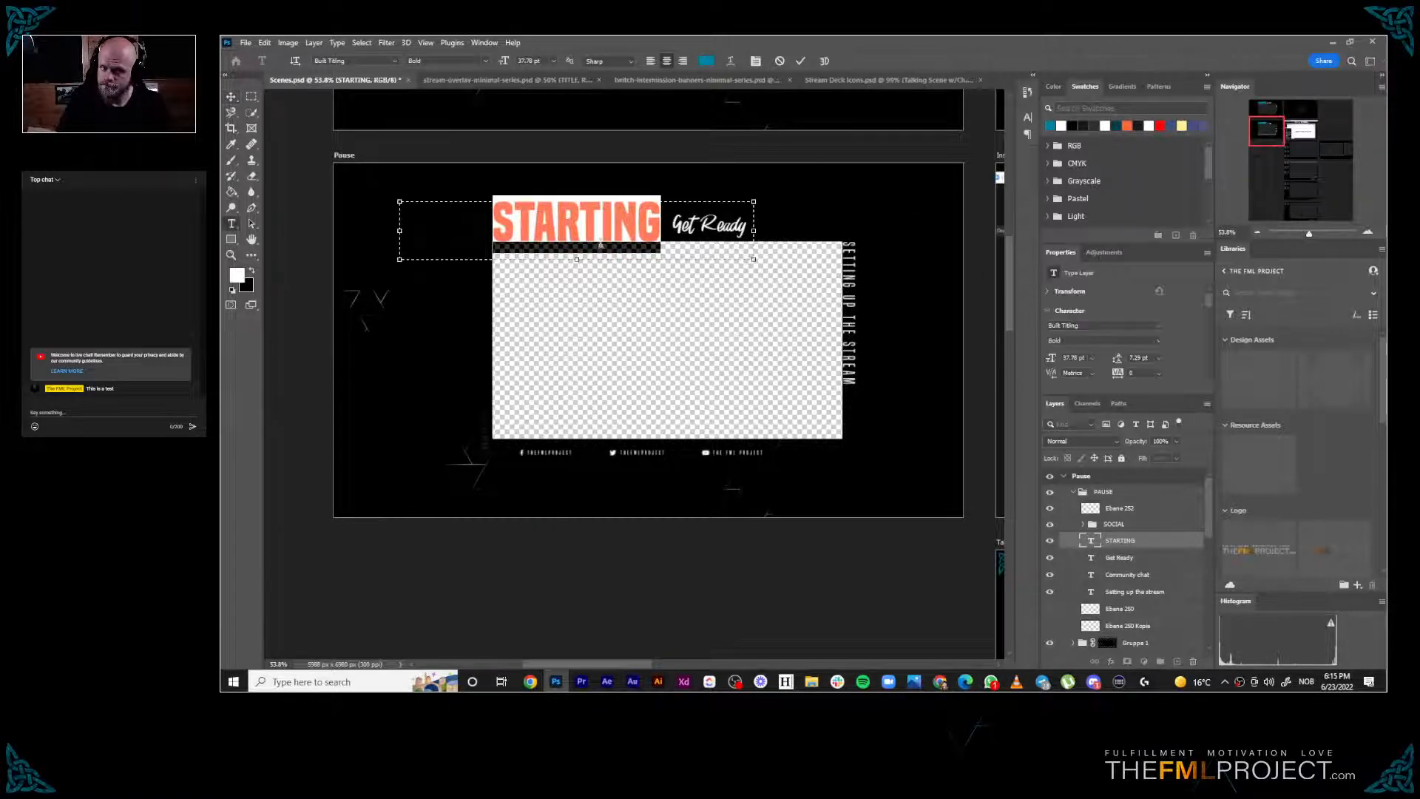
click(600, 244)
key(ctrl+a)
text(PAUSE)
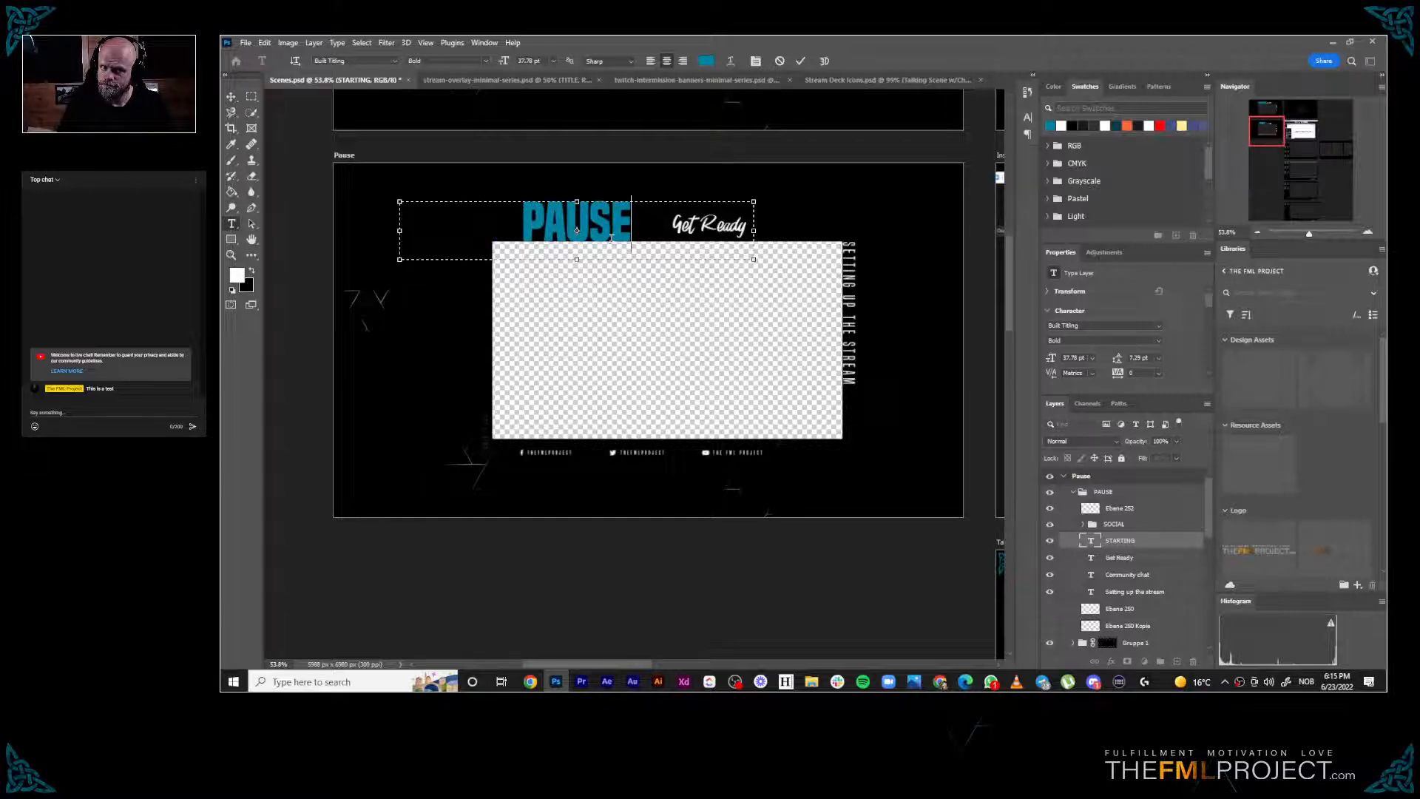
click(799, 64)
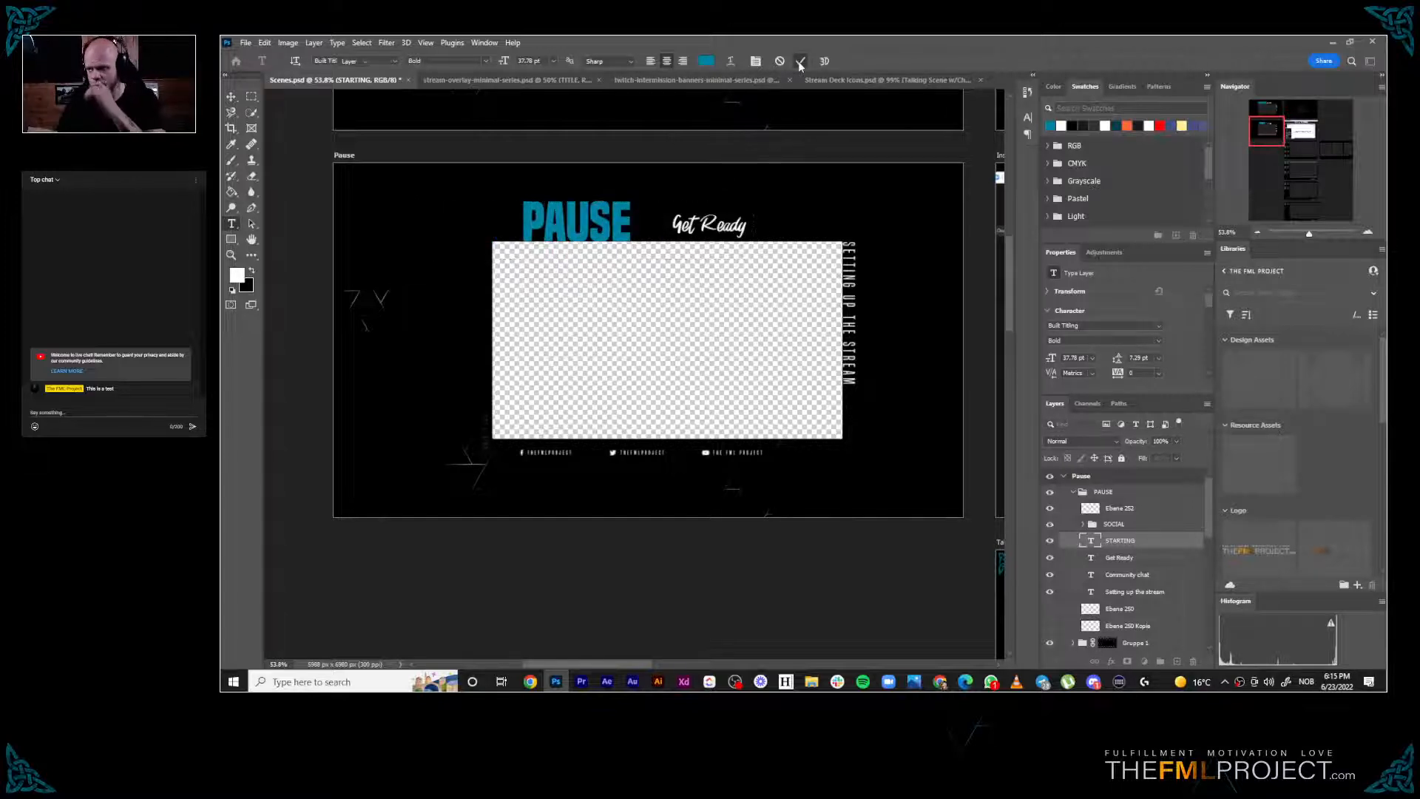
Move the heading on the Pause artboard so its start lines up with the transparent frame's left edge
key(v)
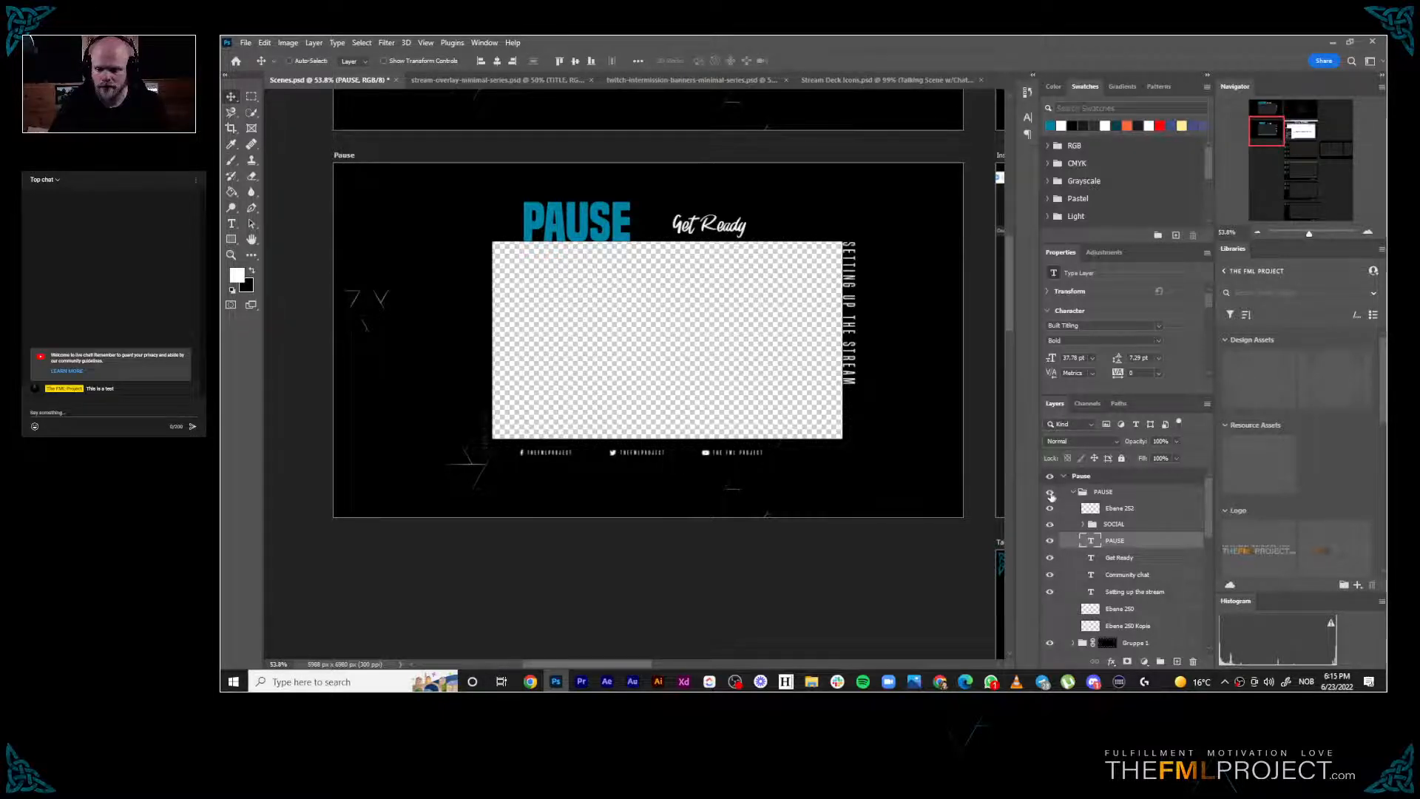
key(shift+v)
key(v)
drag(579, 234, 552, 229)
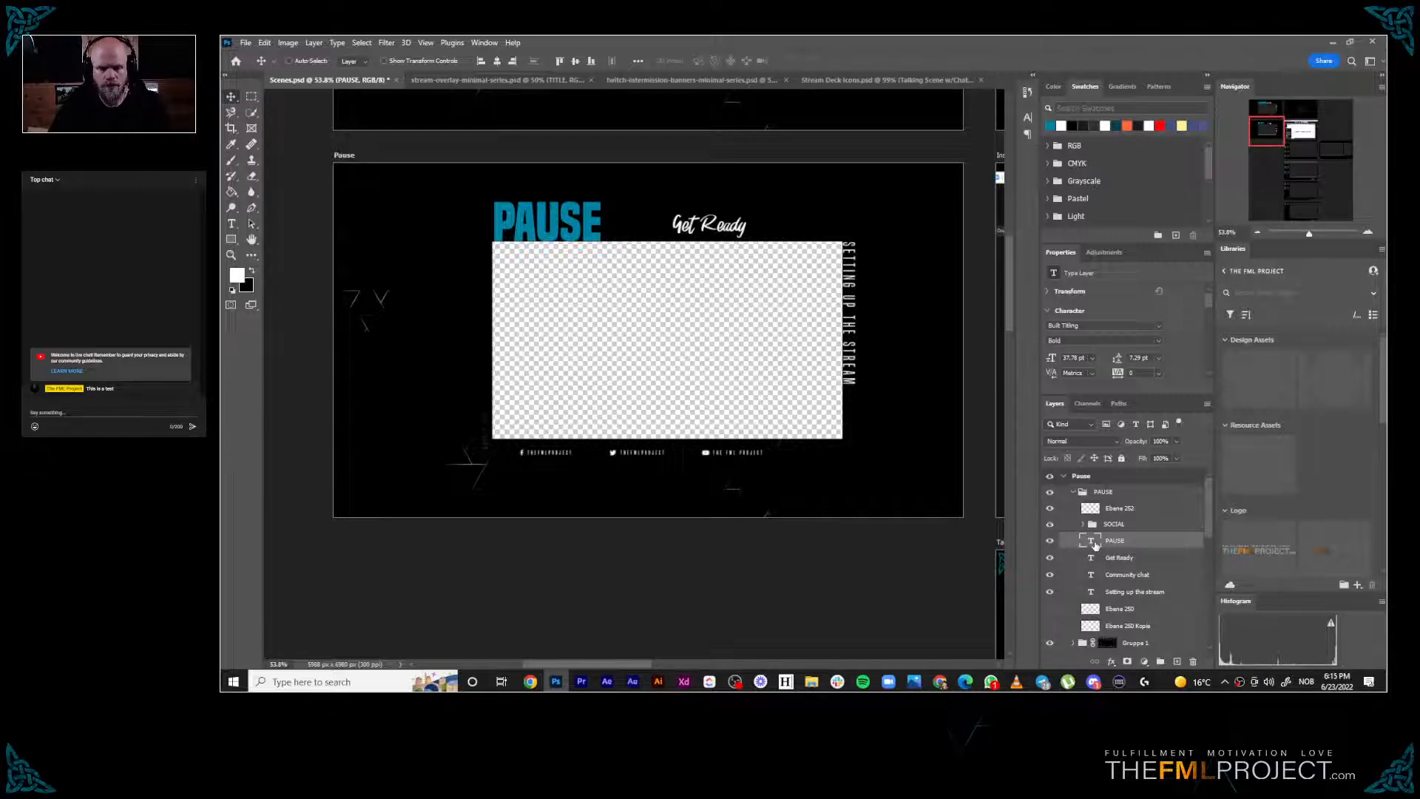
Change the heading text on the Pause artboard to BREAK
key(t)
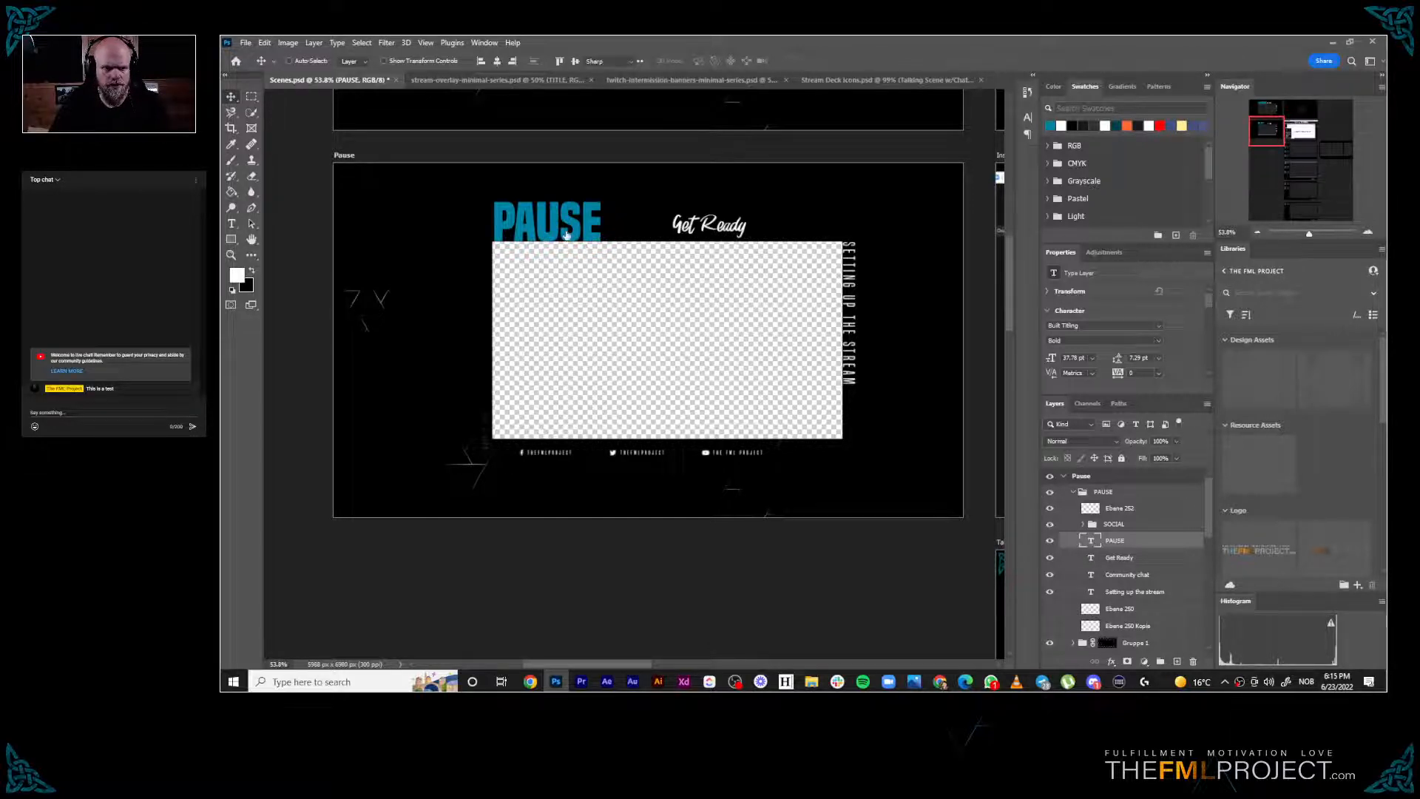
double_click(566, 232)
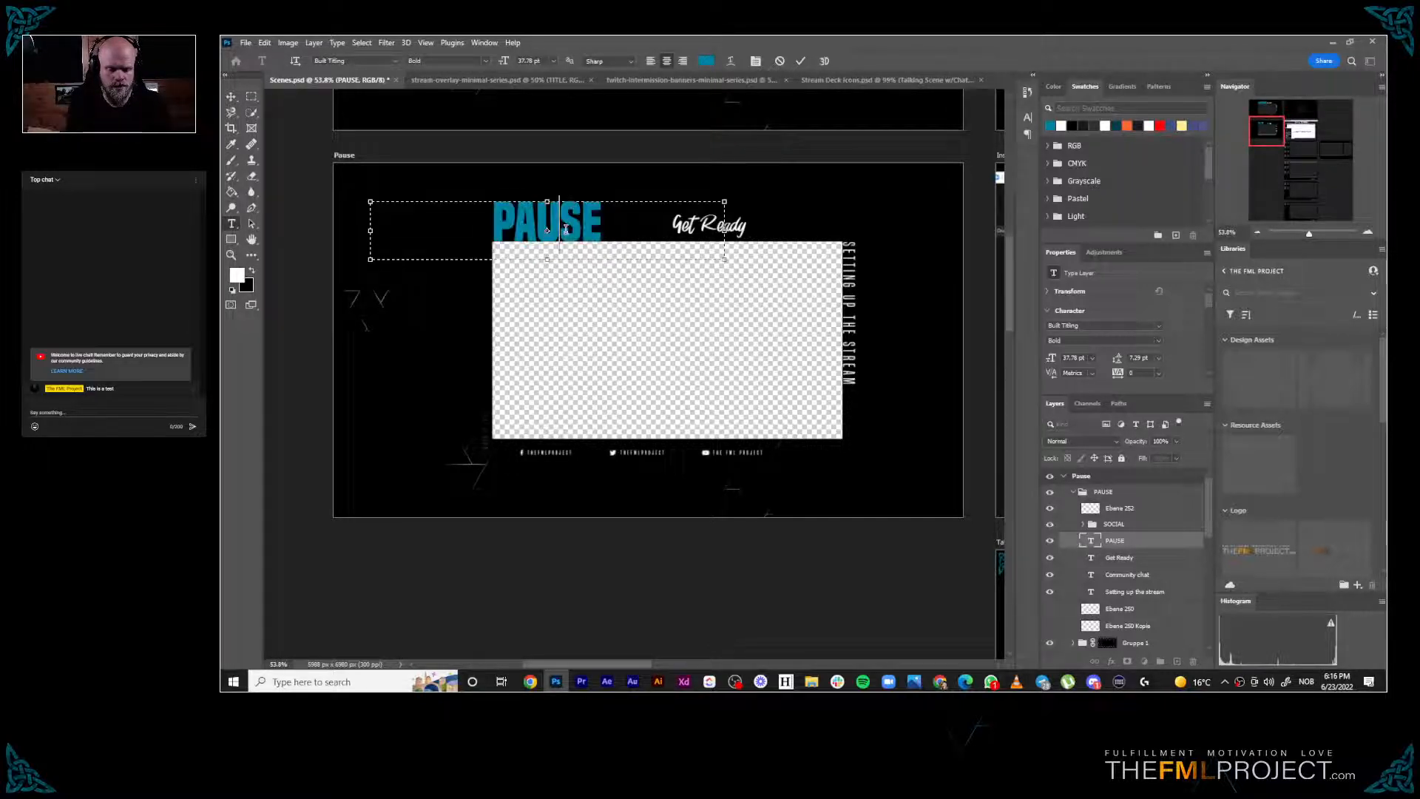
text(BREAK)
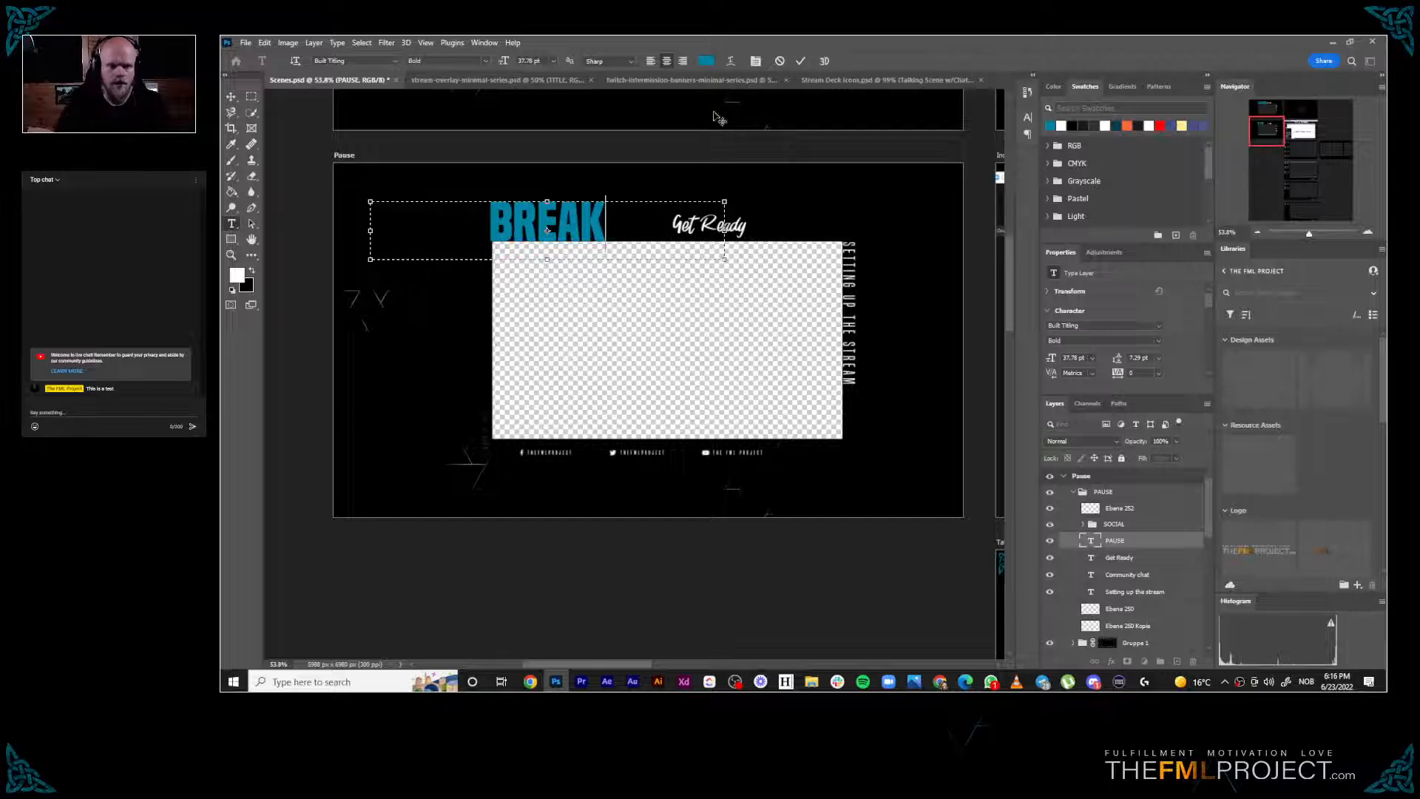
key(ctrl+Return)
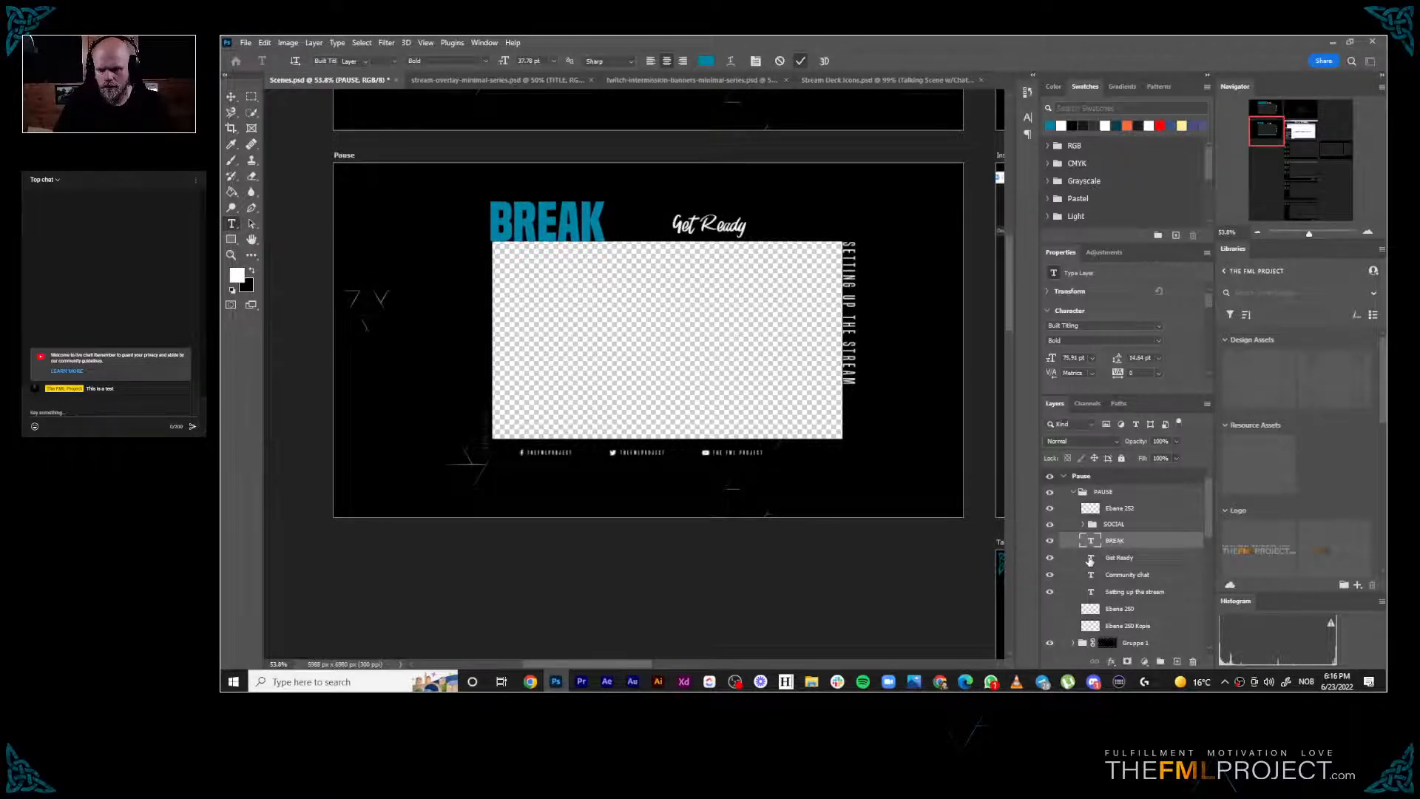
Replace the Get Ready script tagline on the Pause artboard with "Time for coffee and a pee"
click(1090, 559)
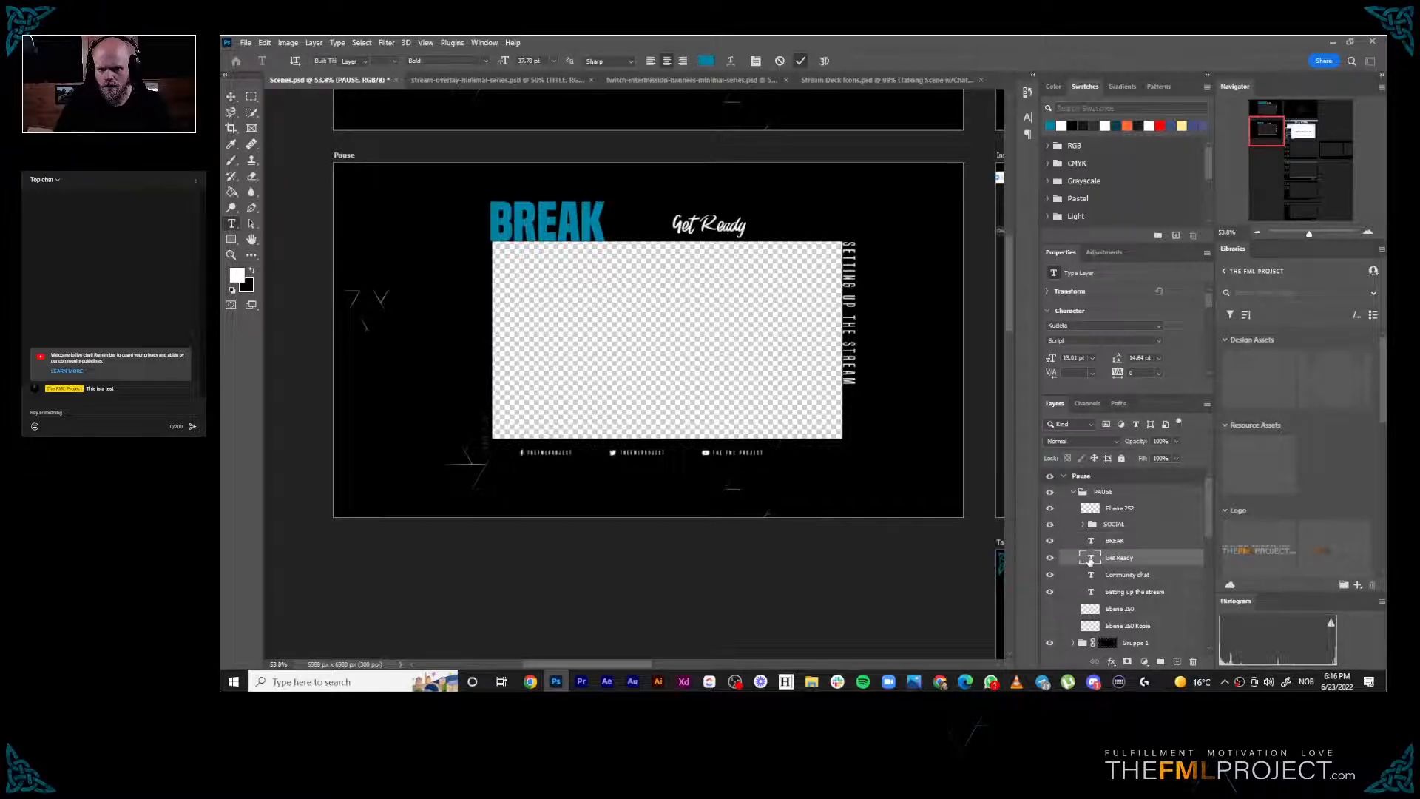
double_click(1089, 559)
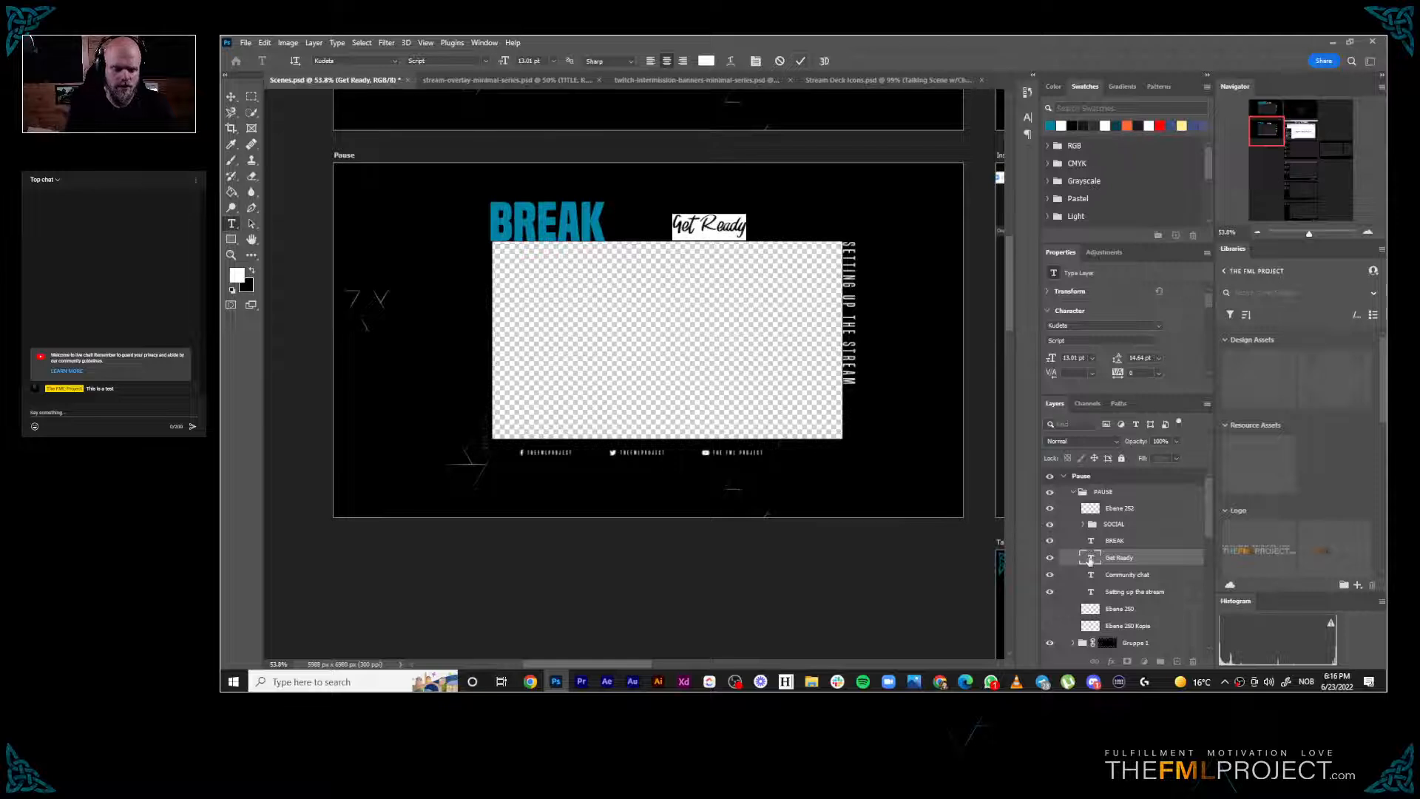
text(B)
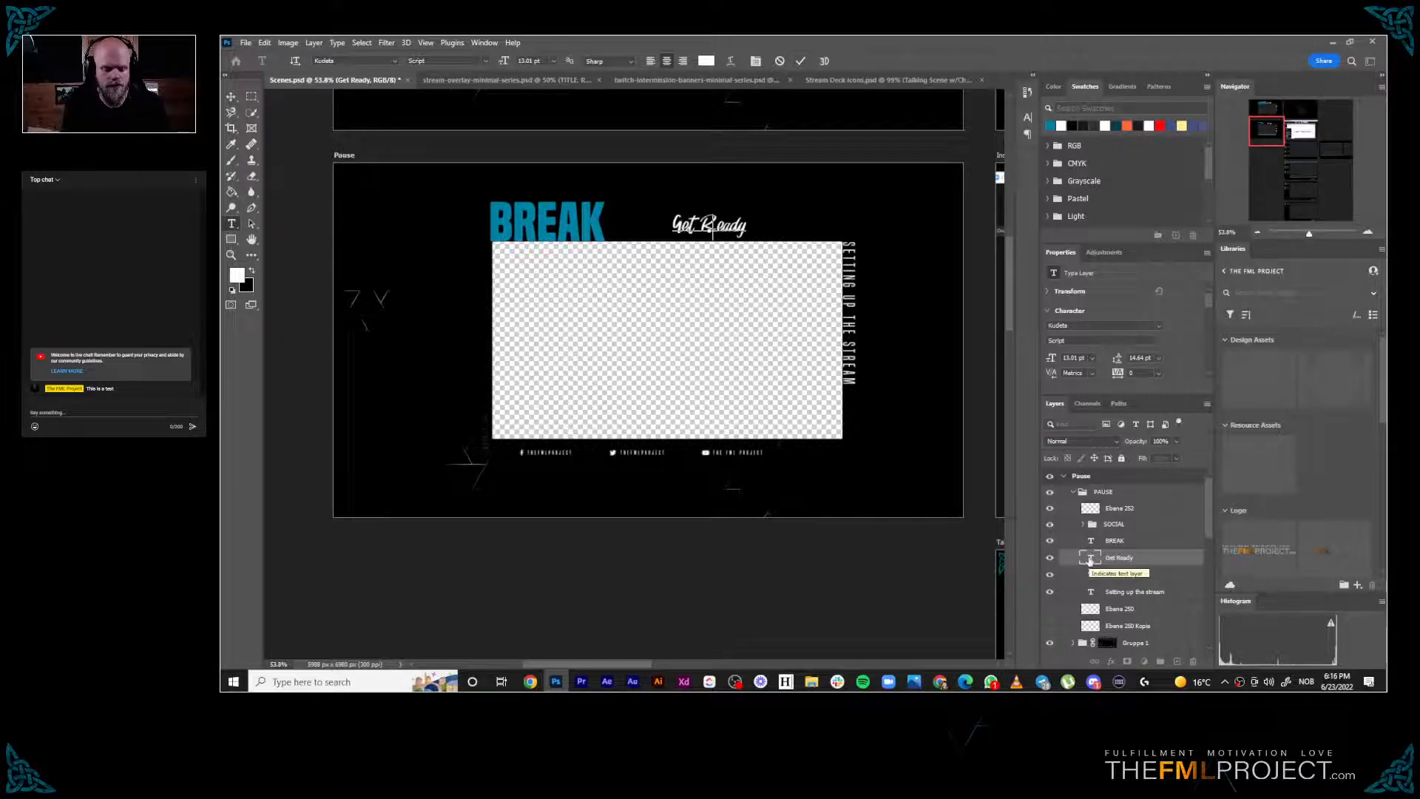
text(Time for coffee and )
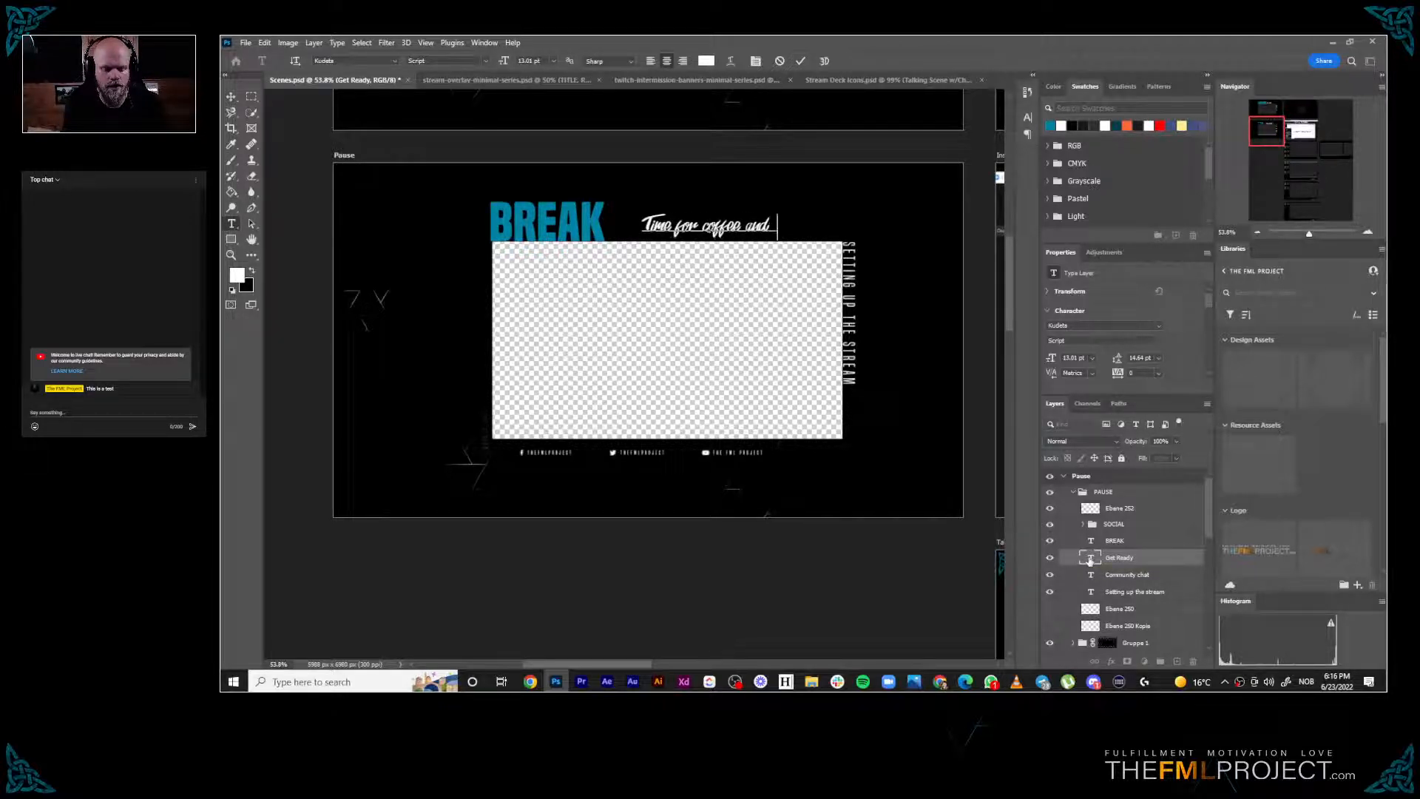
text(a po)
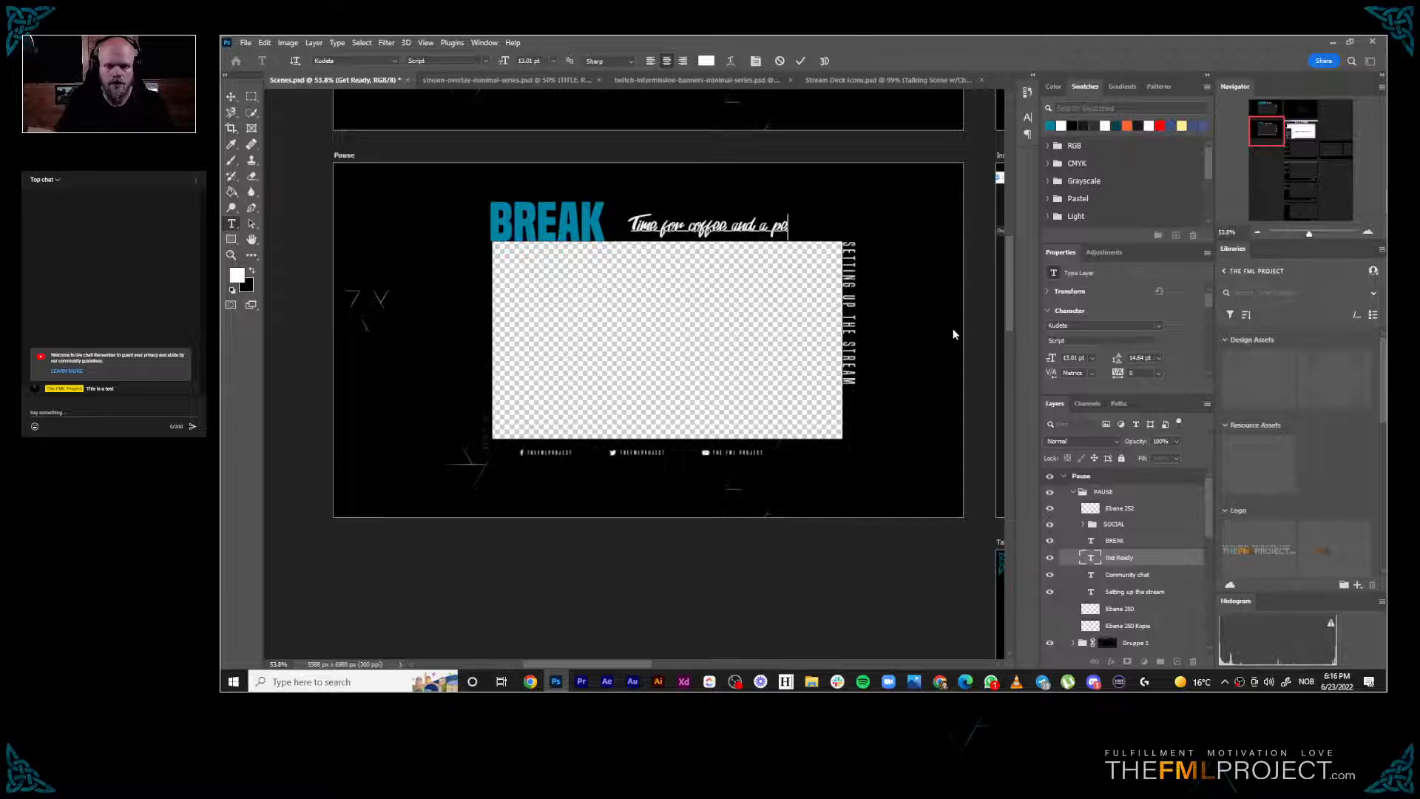
key(BackSpace)
text(ee)
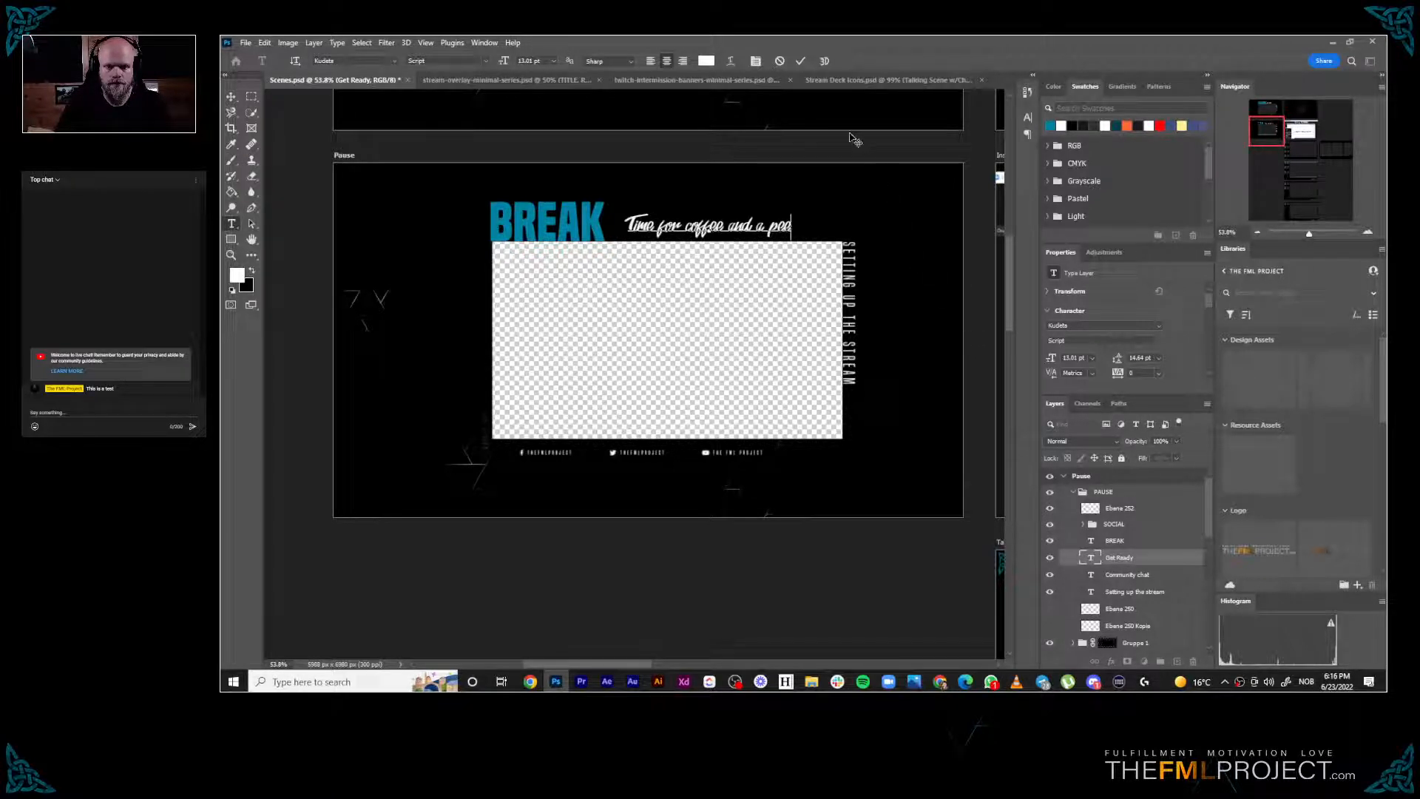
click(801, 61)
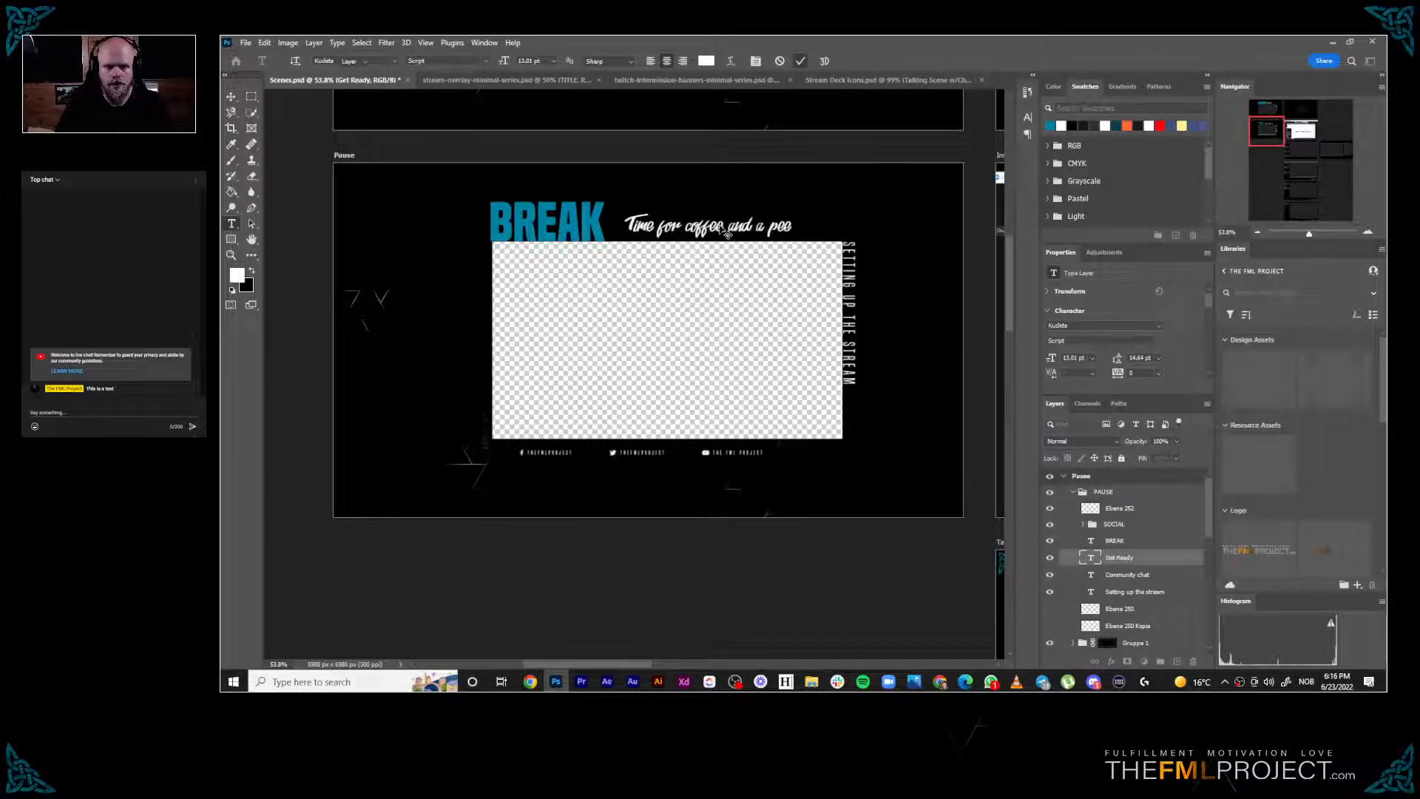
Shift the script tagline slightly to the right, keeping it just above the transparent frame beside the heading
key(v)
drag(727, 234, 744, 240)
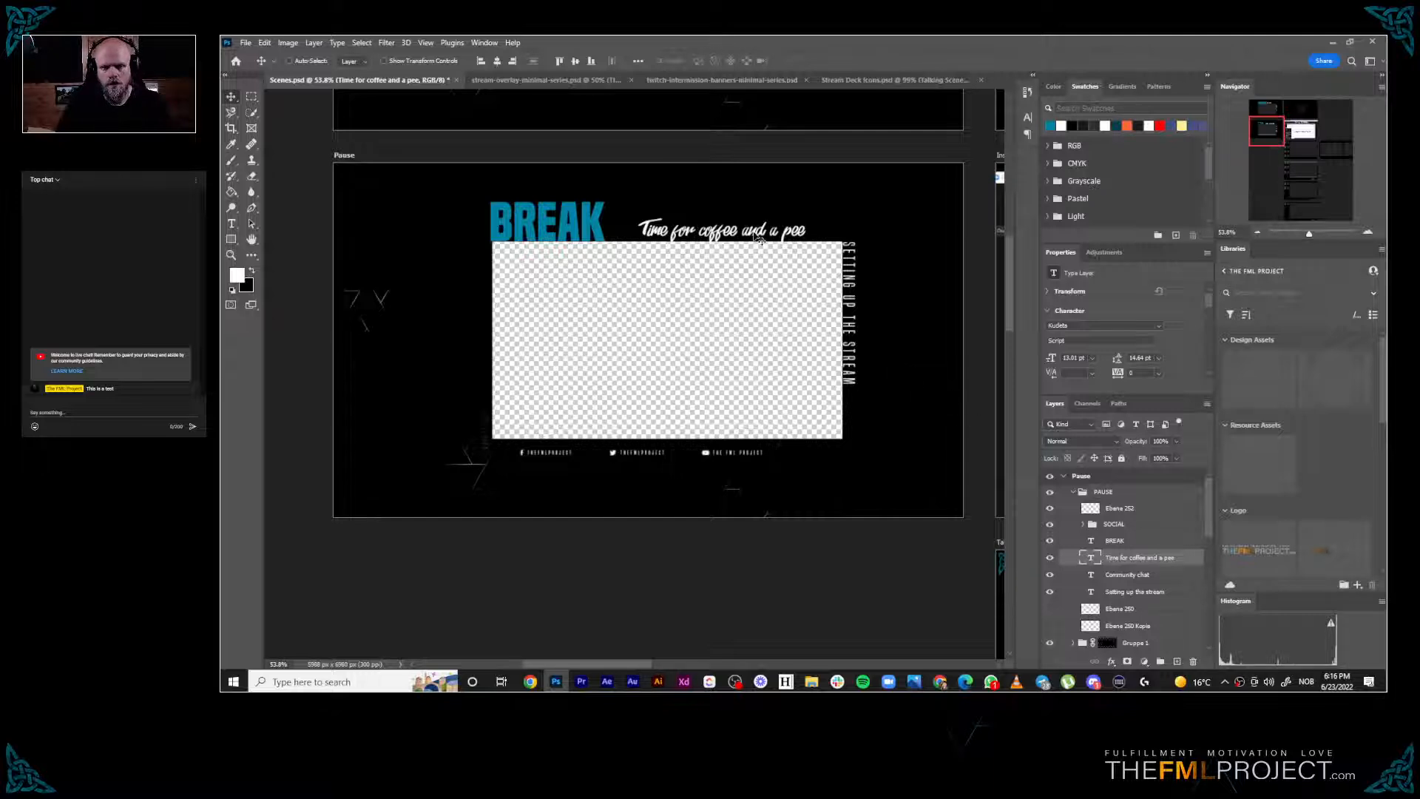
drag(755, 235, 760, 230)
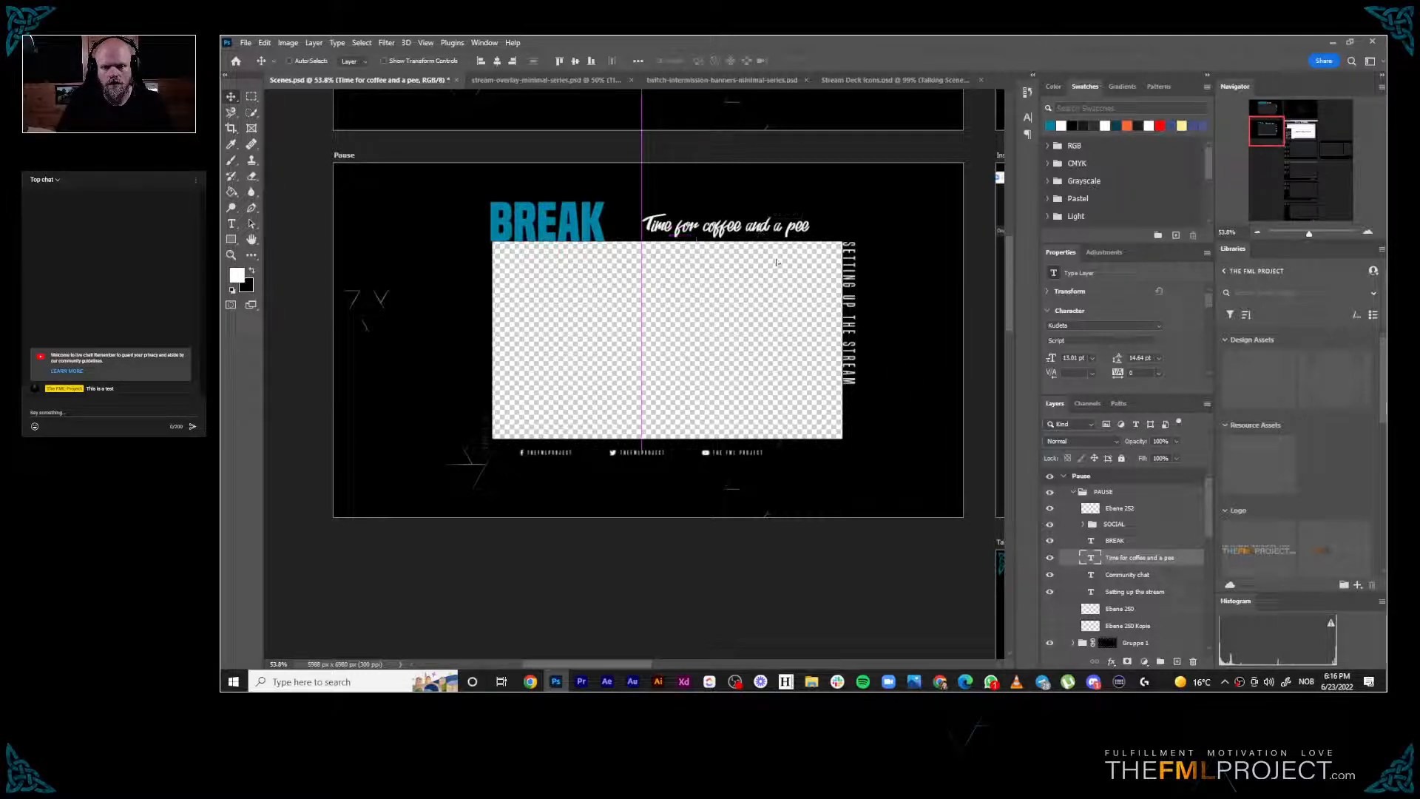
Replace the vertical "Setting up the stream" text beside the frame with BE RIGHT BACK
click(1090, 595)
click(1091, 595)
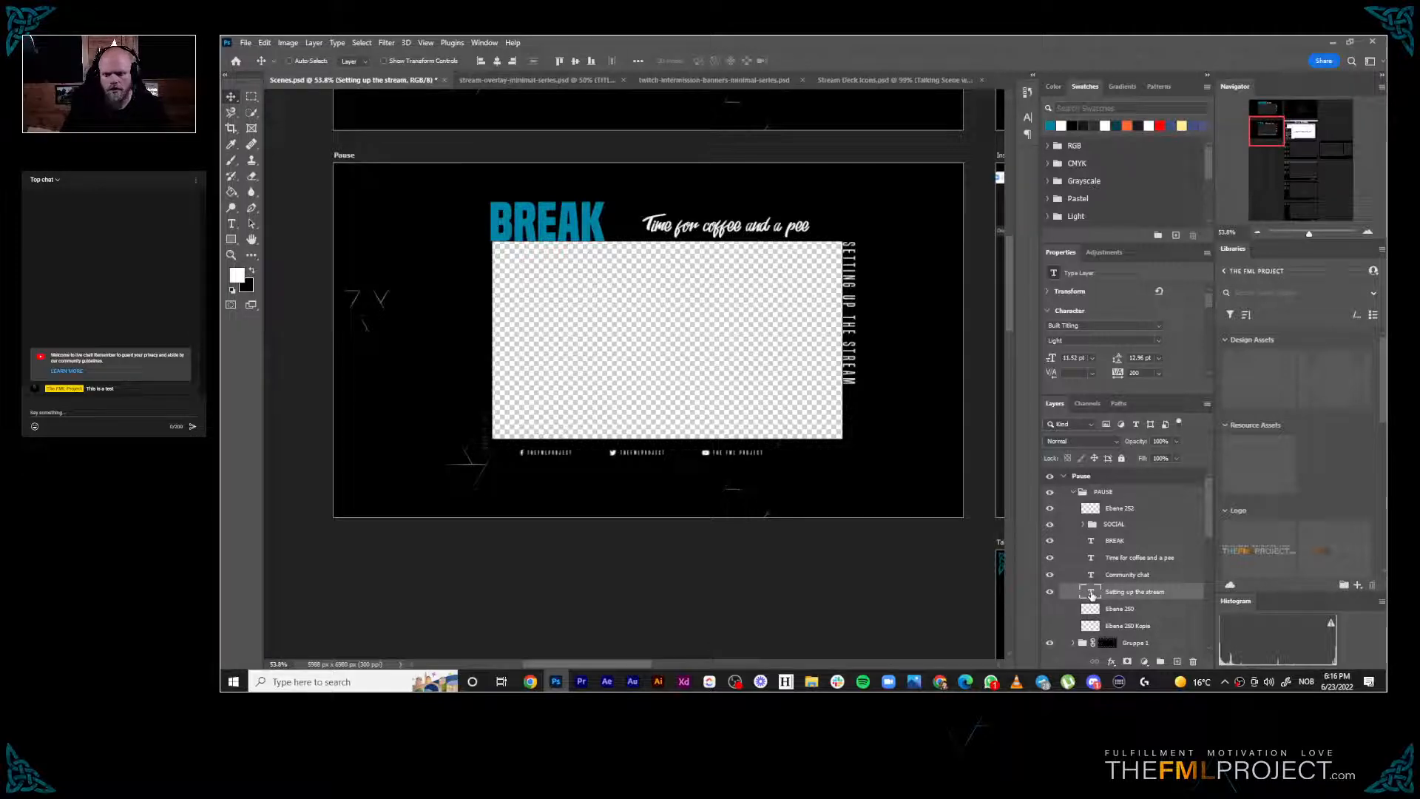
double_click(1091, 595)
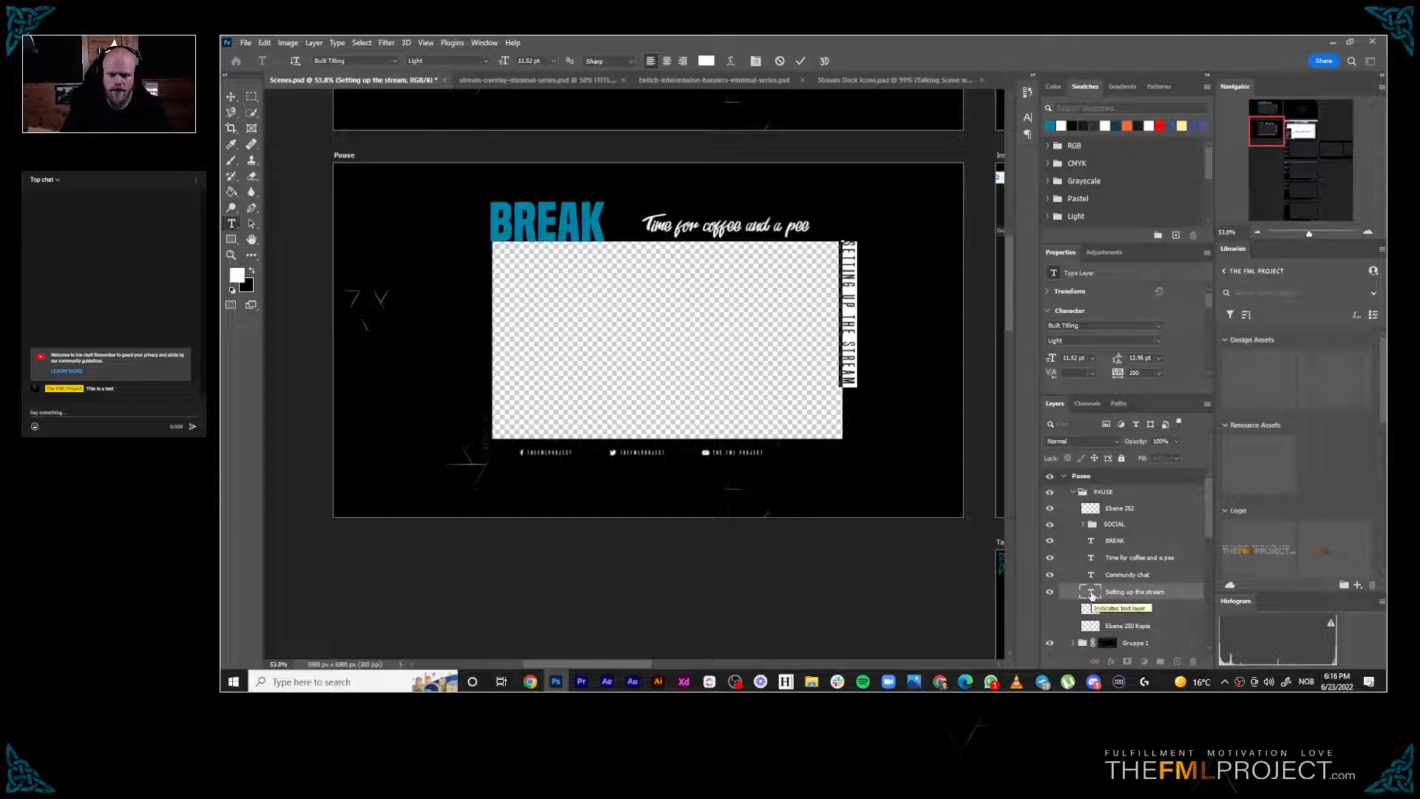
text(BE RIGHT BACK)
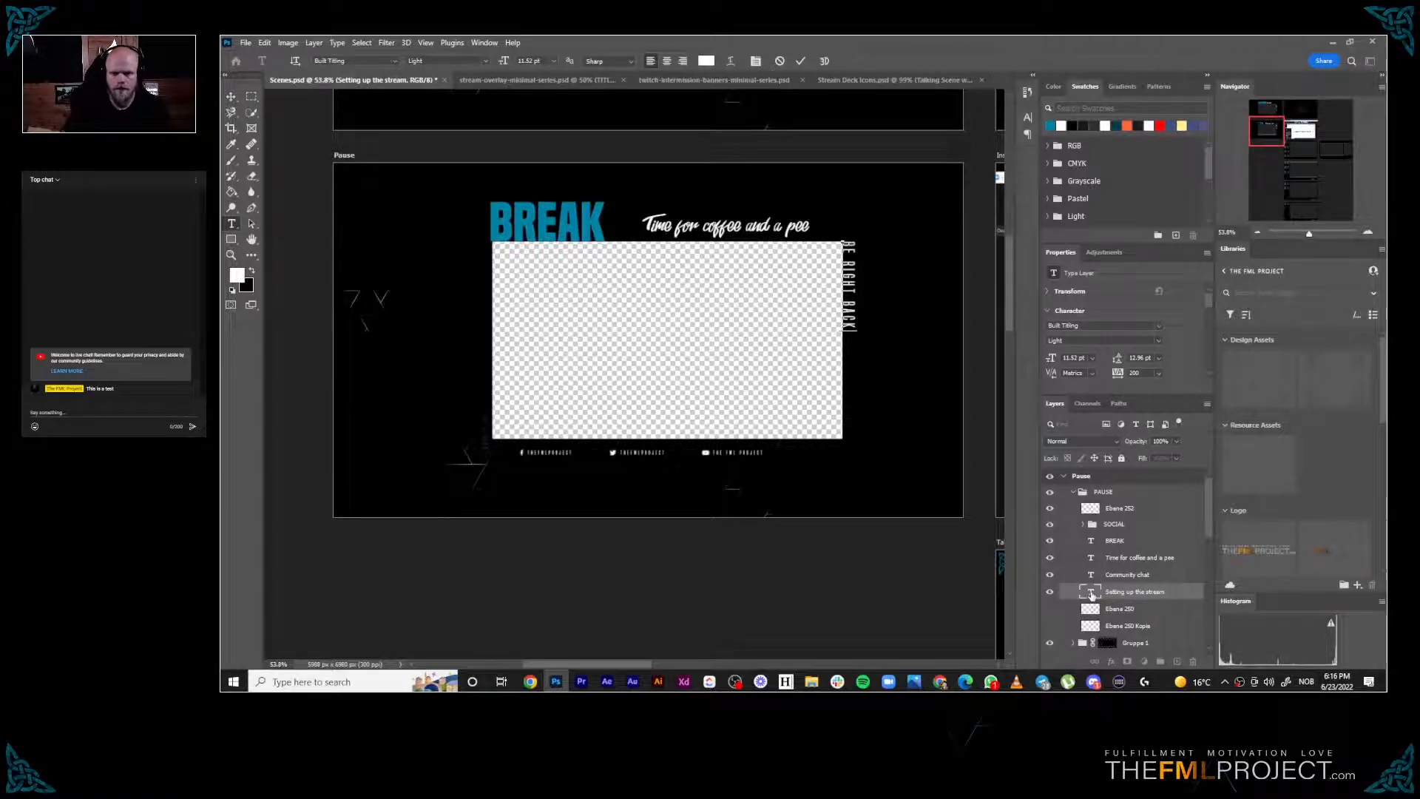
click(805, 63)
key(v)
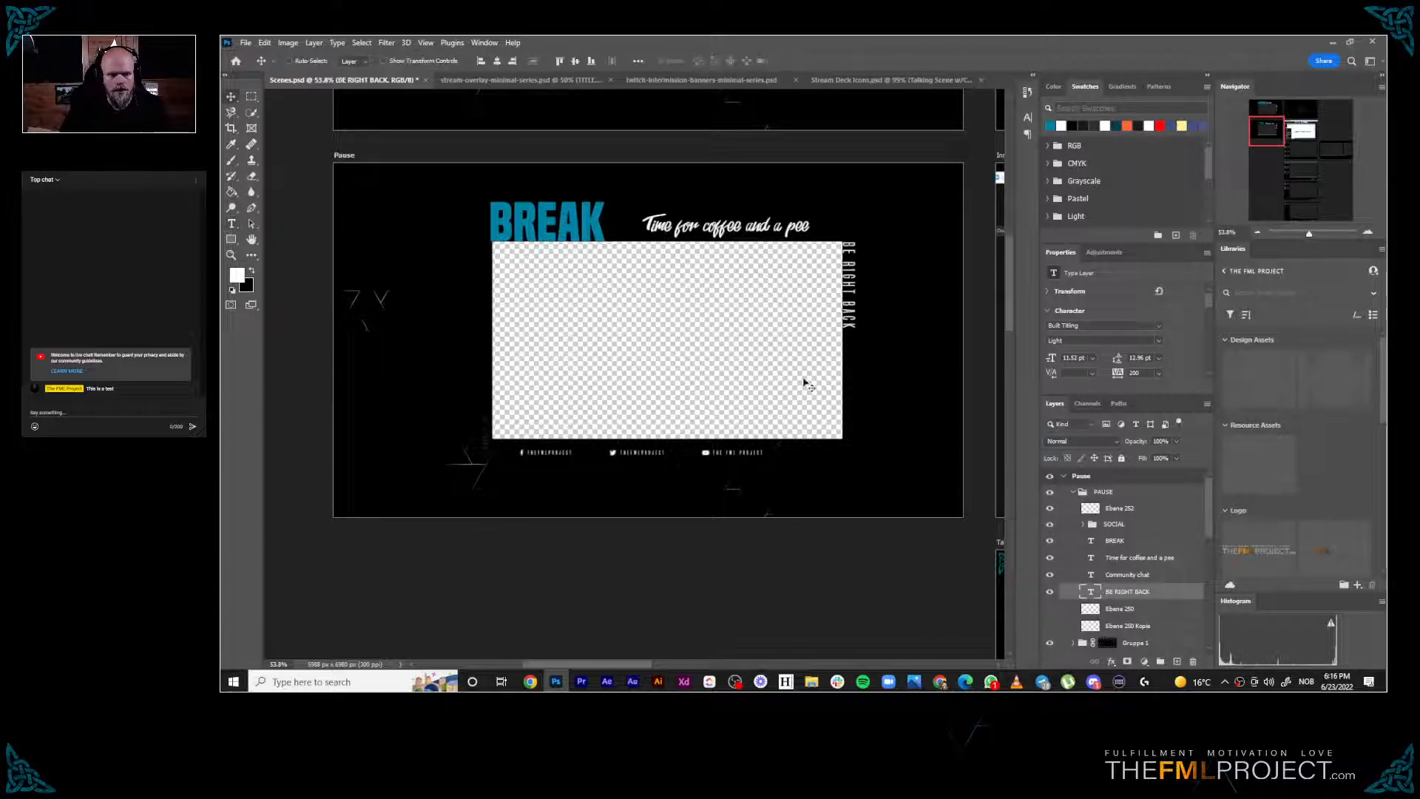
Rename the Pause artboard to Break
double_click(1081, 477)
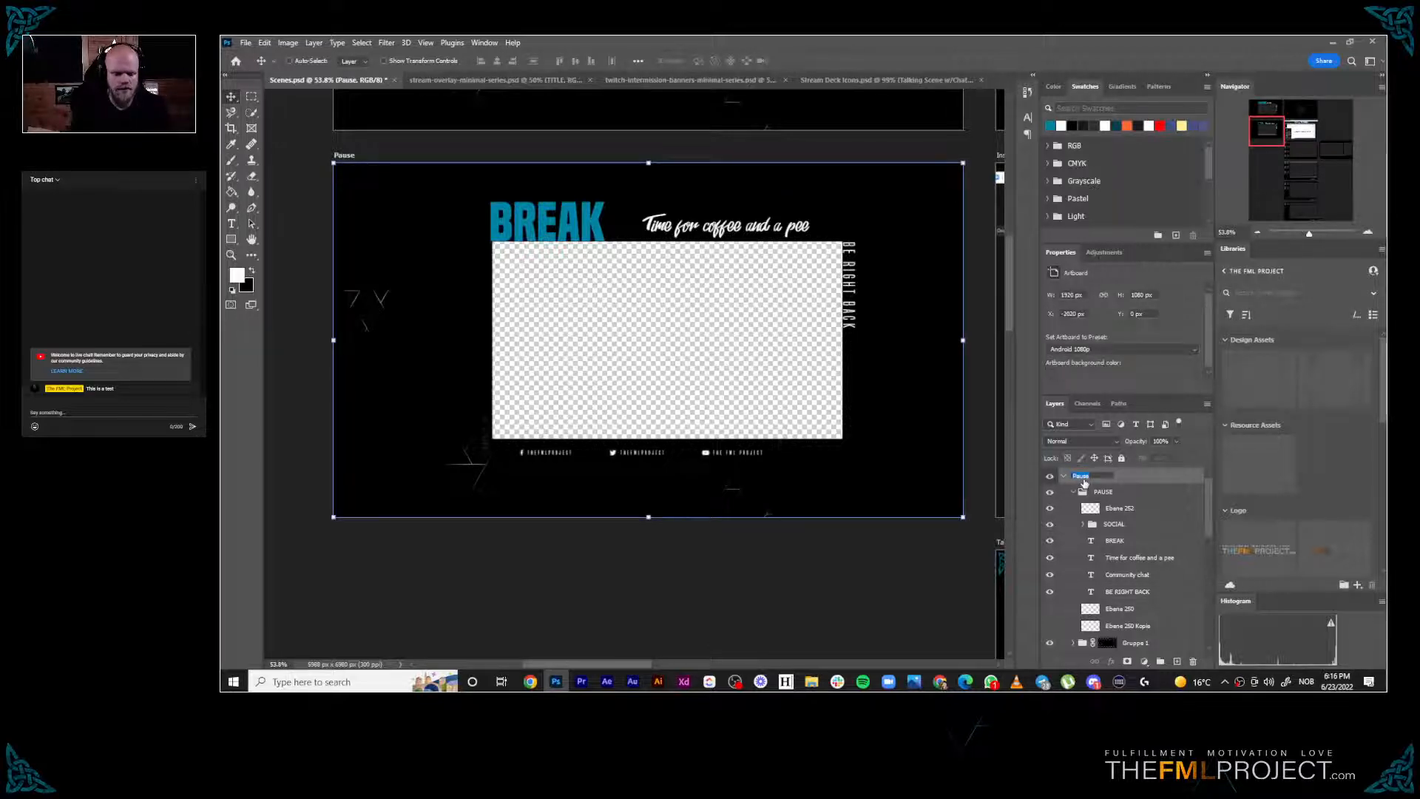
text(Brak)
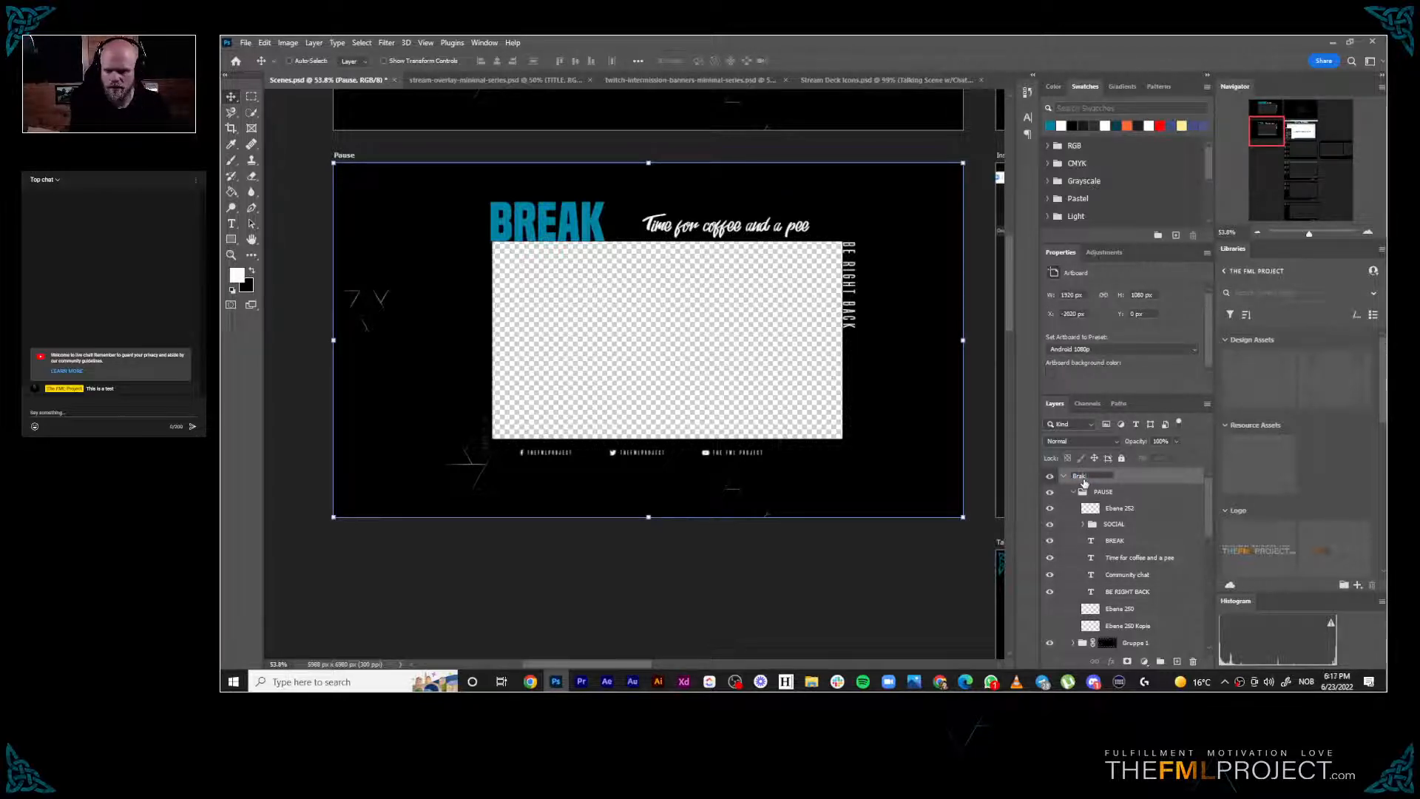
key(BackSpace)
key(BackSpace)
text(eak)
key(Return)
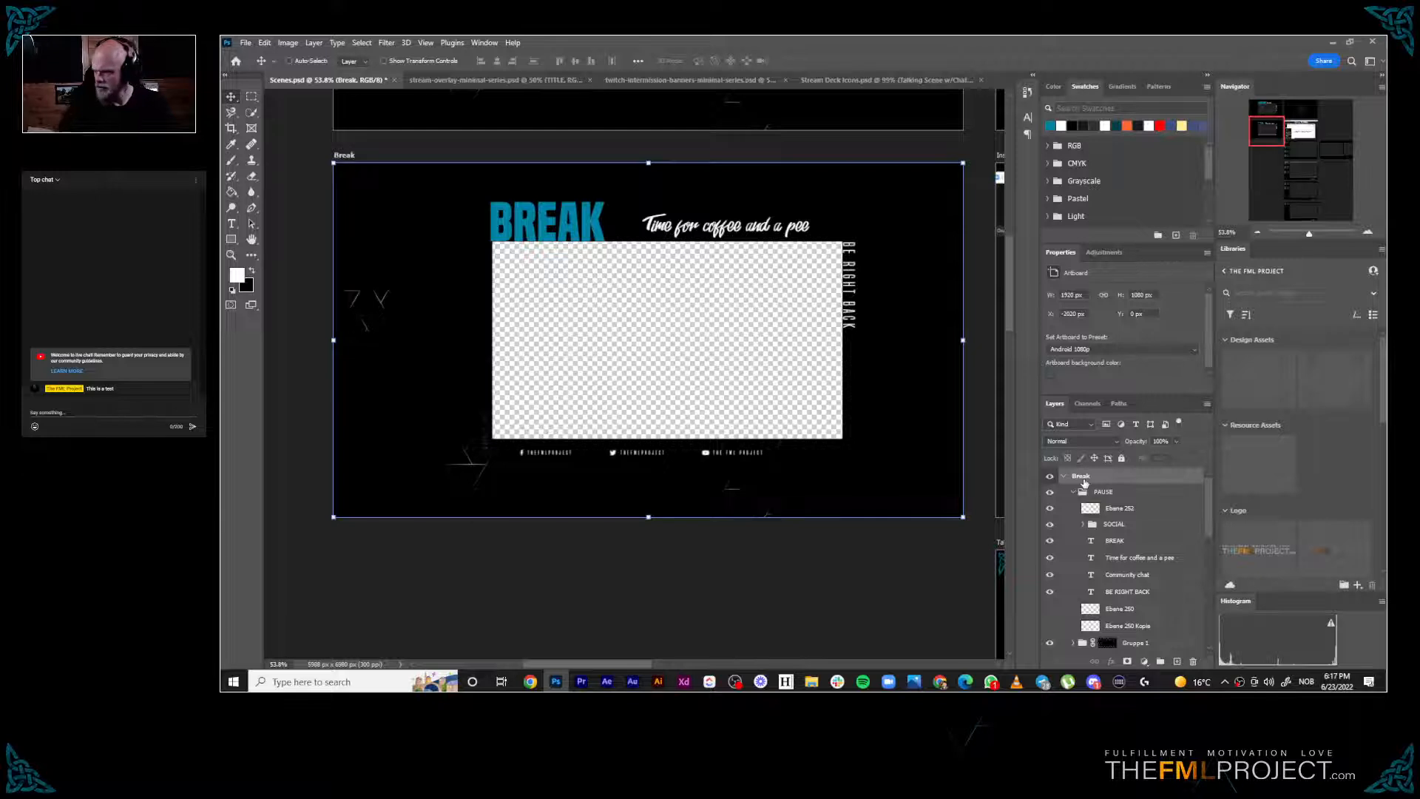